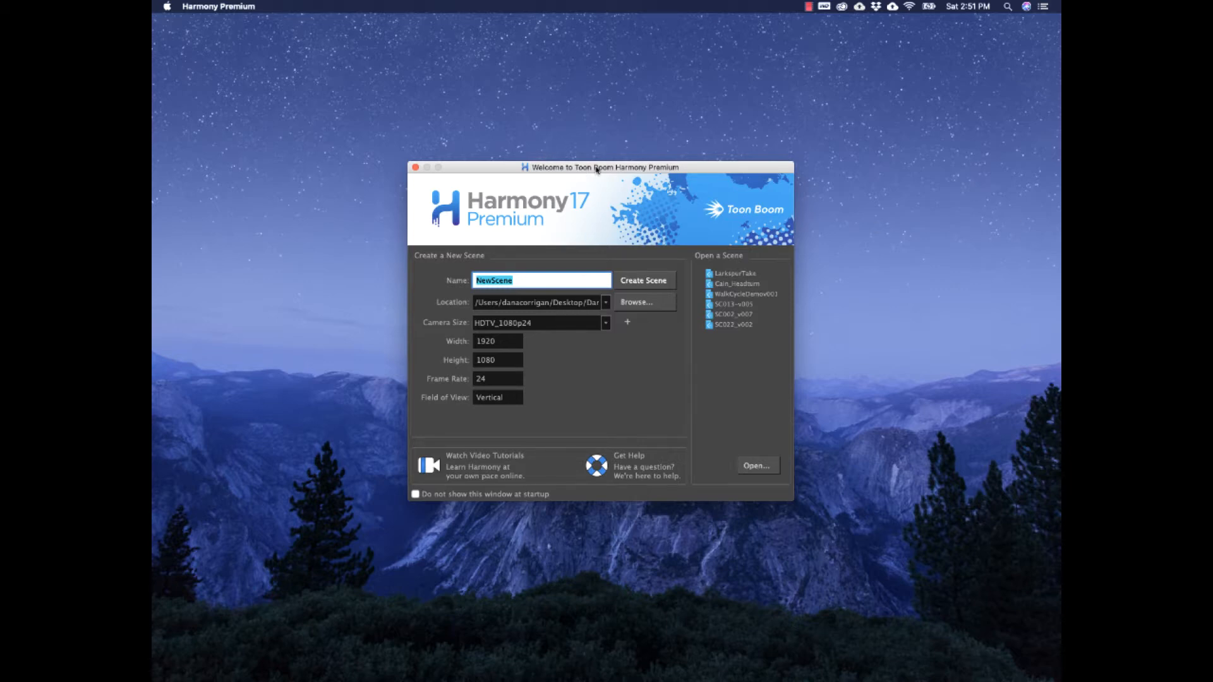
- Create a new scene named LarkspurDialogue1 with the HDTV_1080p24 camera size
left_click_drag(594, 167, 582, 156)
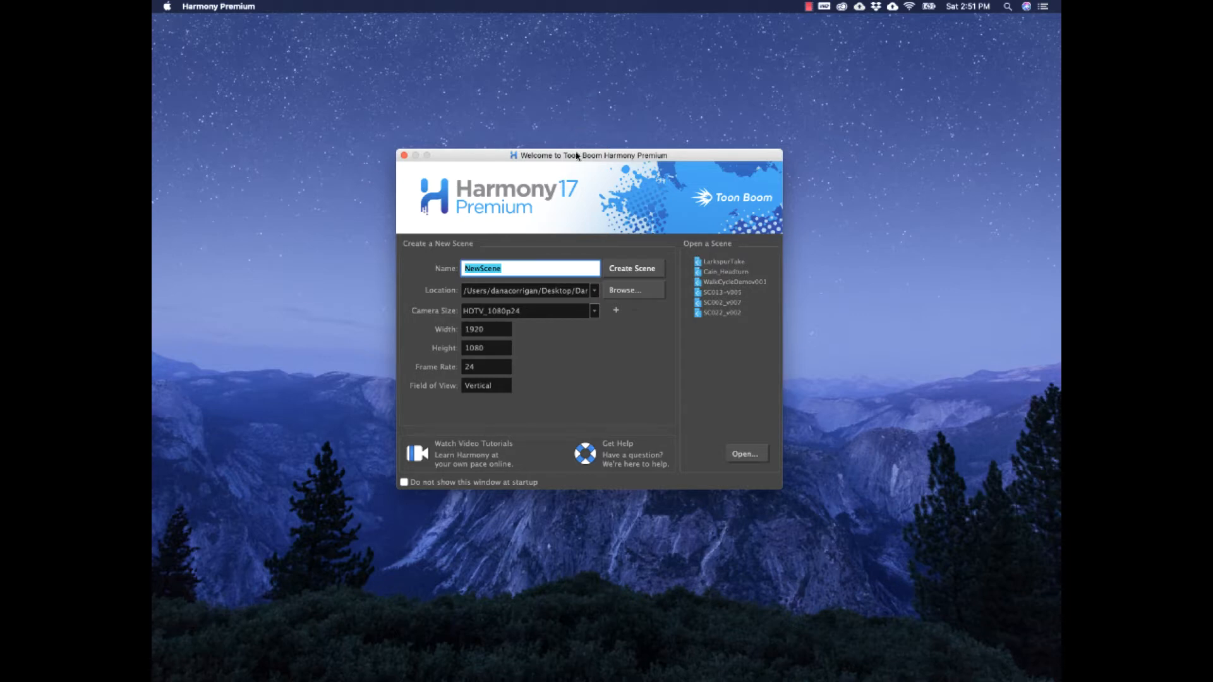
left_click_drag(580, 156, 576, 152)
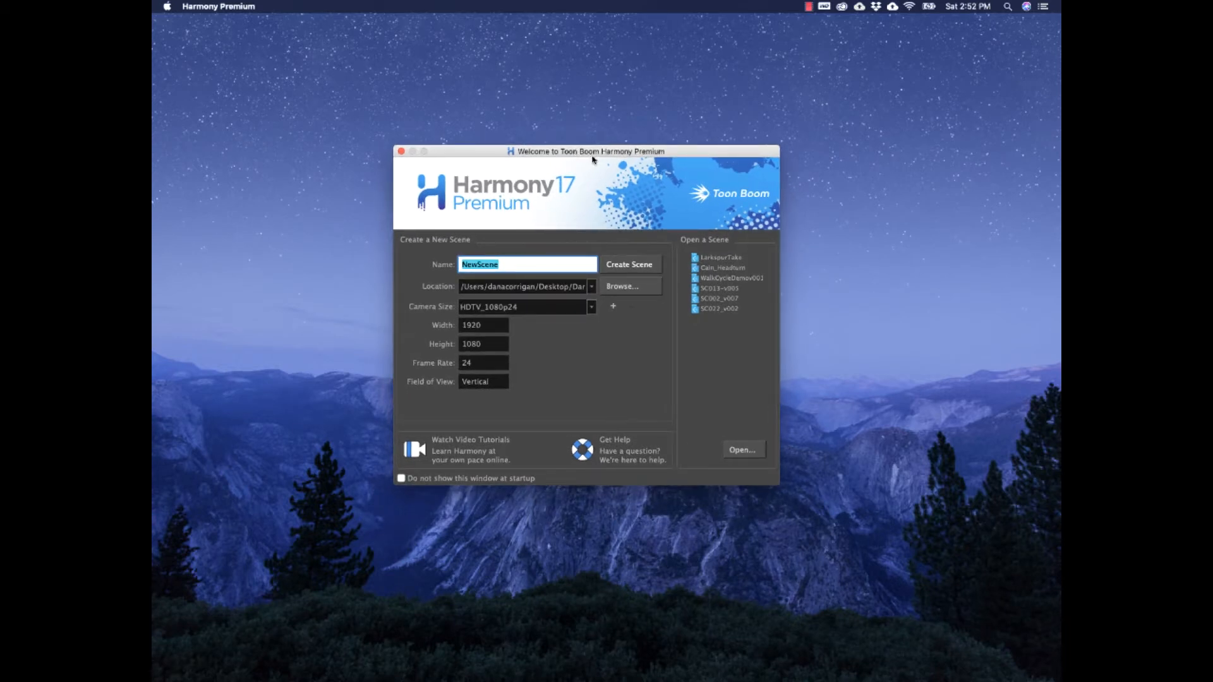
left_click(530, 263)
left_click_drag(530, 263, 458, 261)
type("LarkspurDialogue1")
left_click(640, 270)
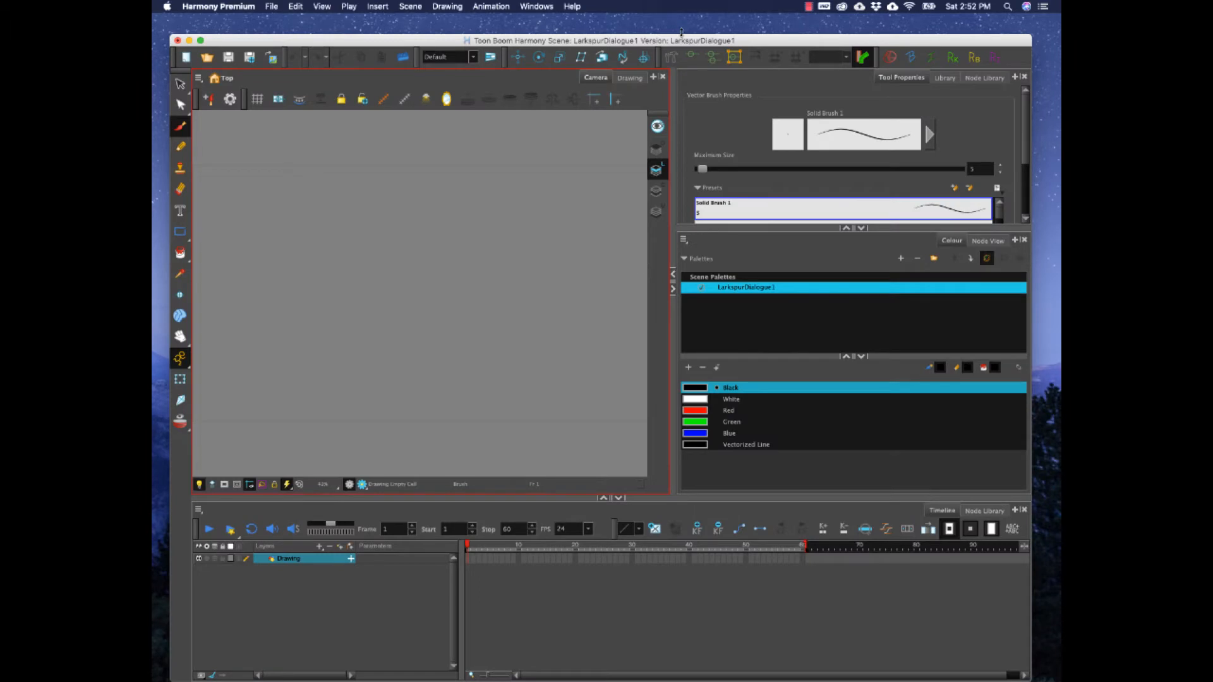
- Switch to Finder and open the LarkspurDialogue1 scene folder inside Larkspur_Take
left_click_drag(683, 41, 694, 25)
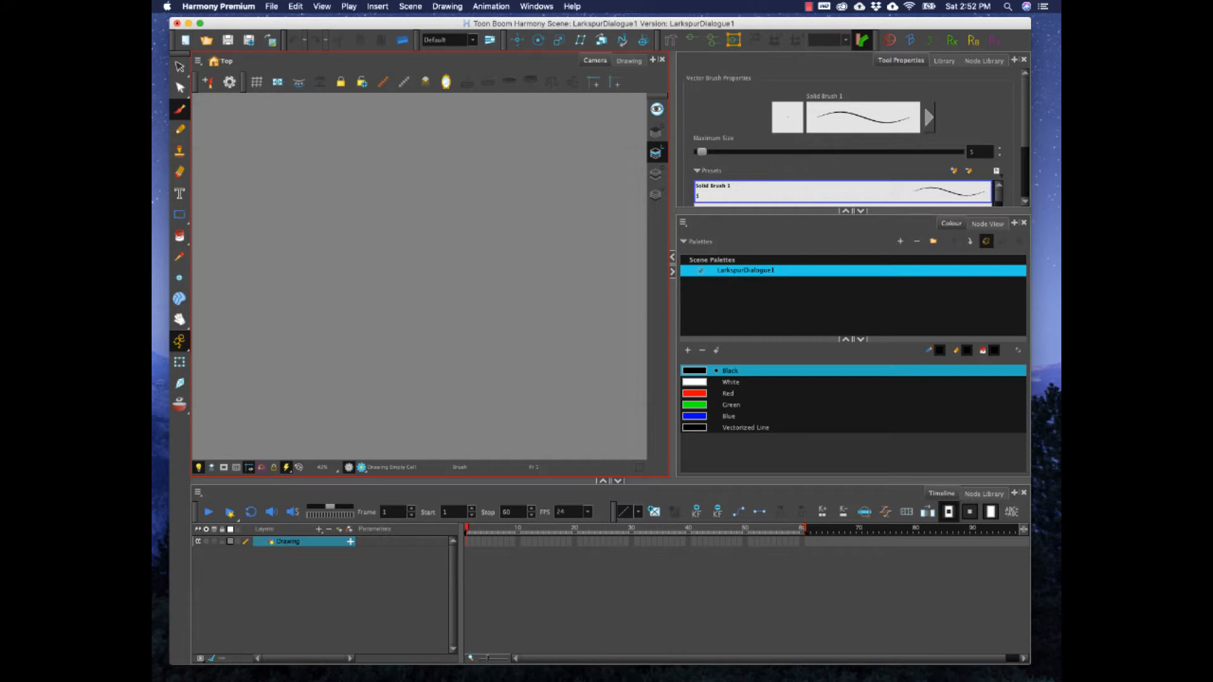
left_click_drag(1061, 183, 695, 154)
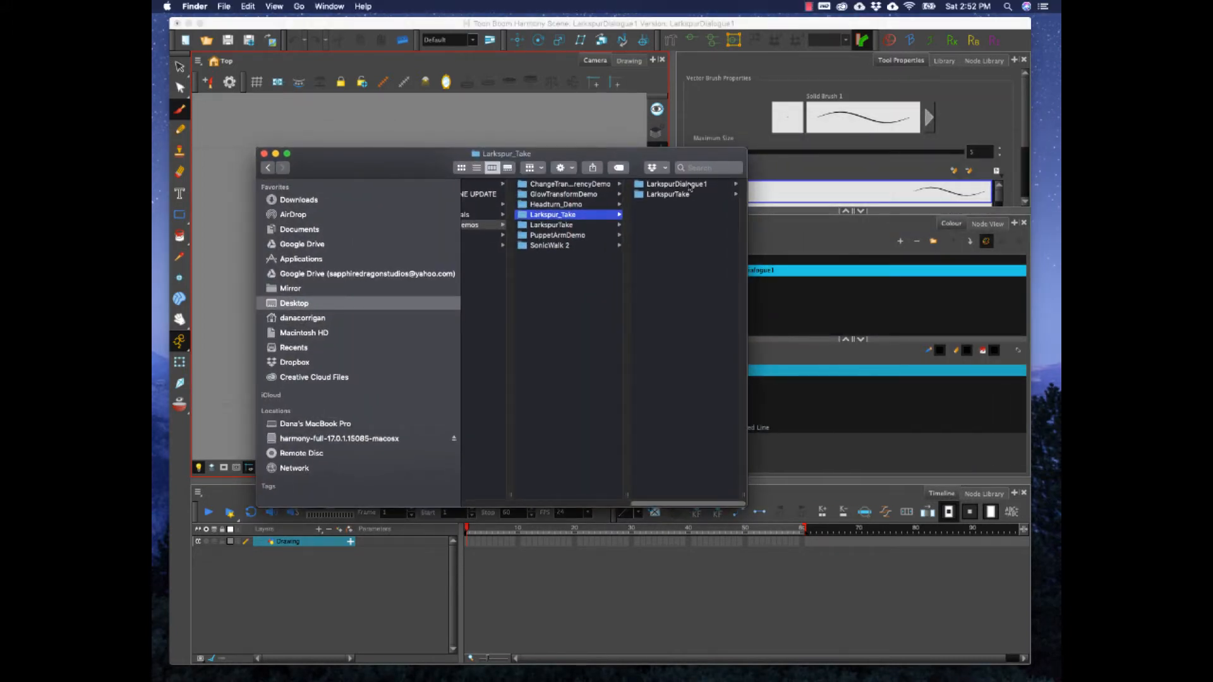
left_click(690, 185)
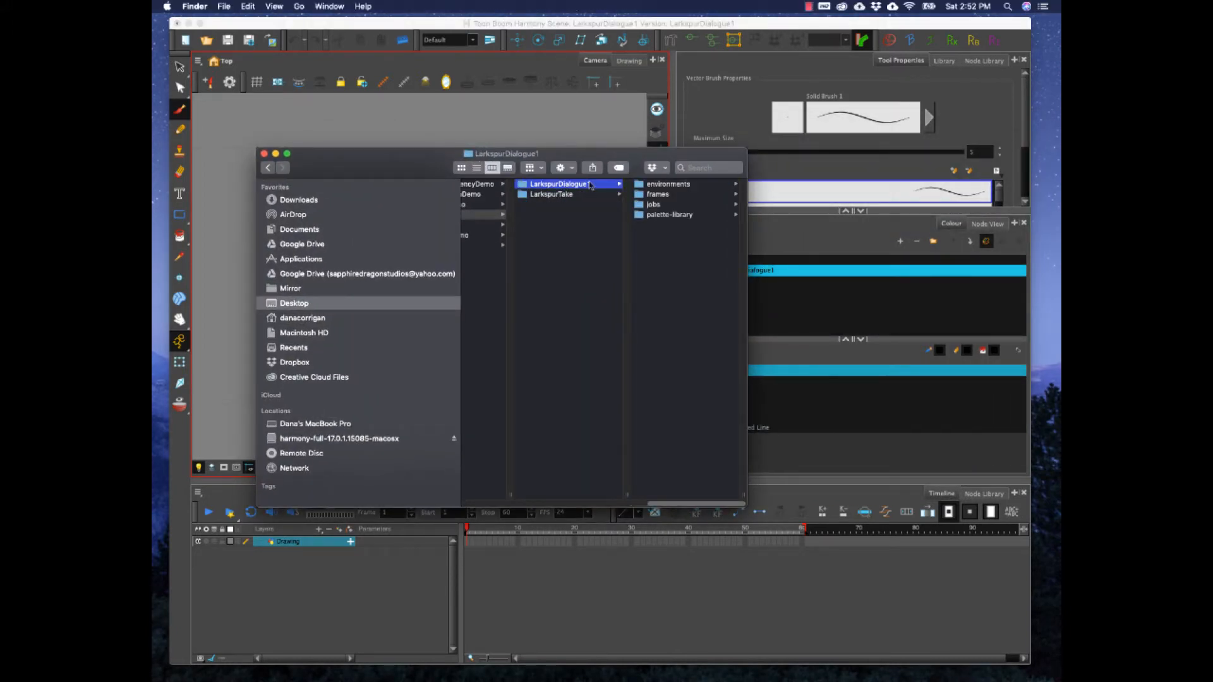
left_click_drag(610, 155, 692, 185)
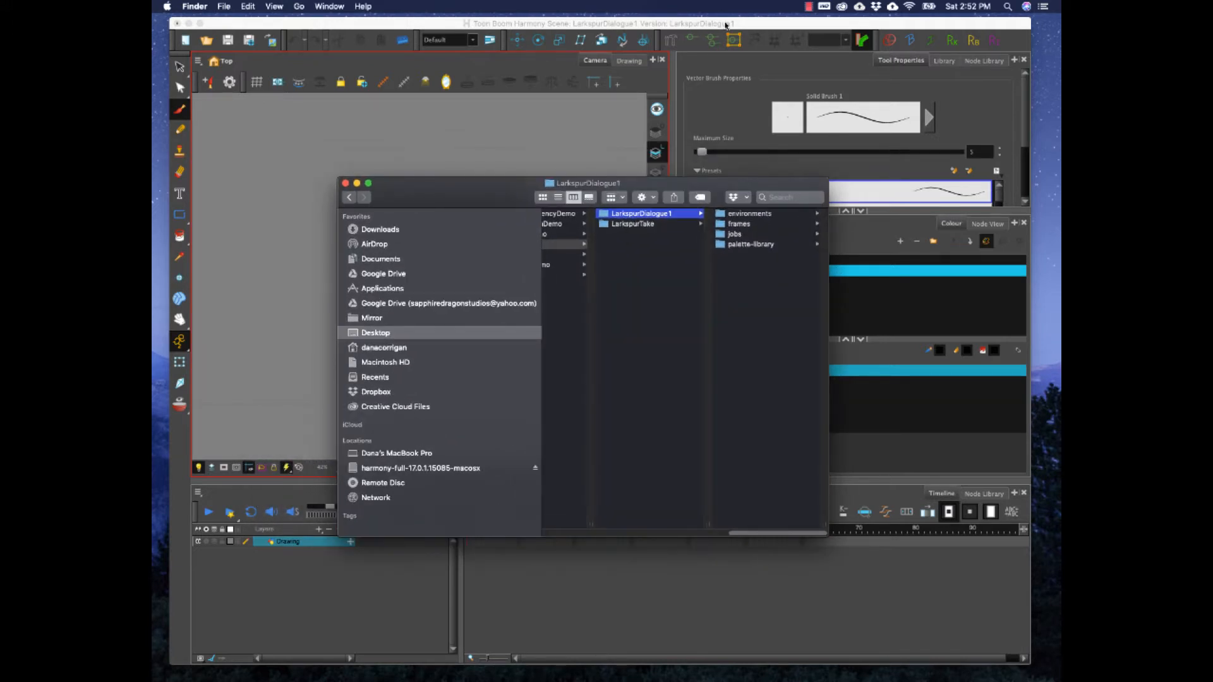
- Create a new folder named dialogue inside the LarkspurDialogue1 scene folder
right_click(749, 316)
left_click(752, 314)
type("d")
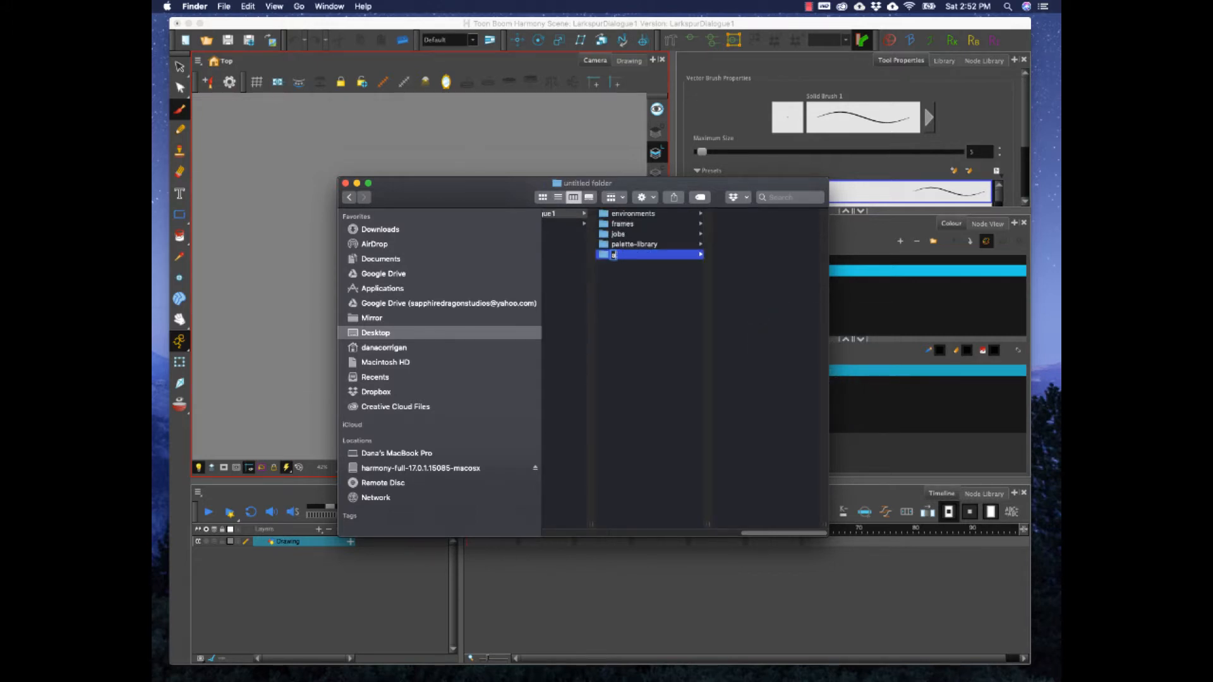
type("ialogue")
key("Return")
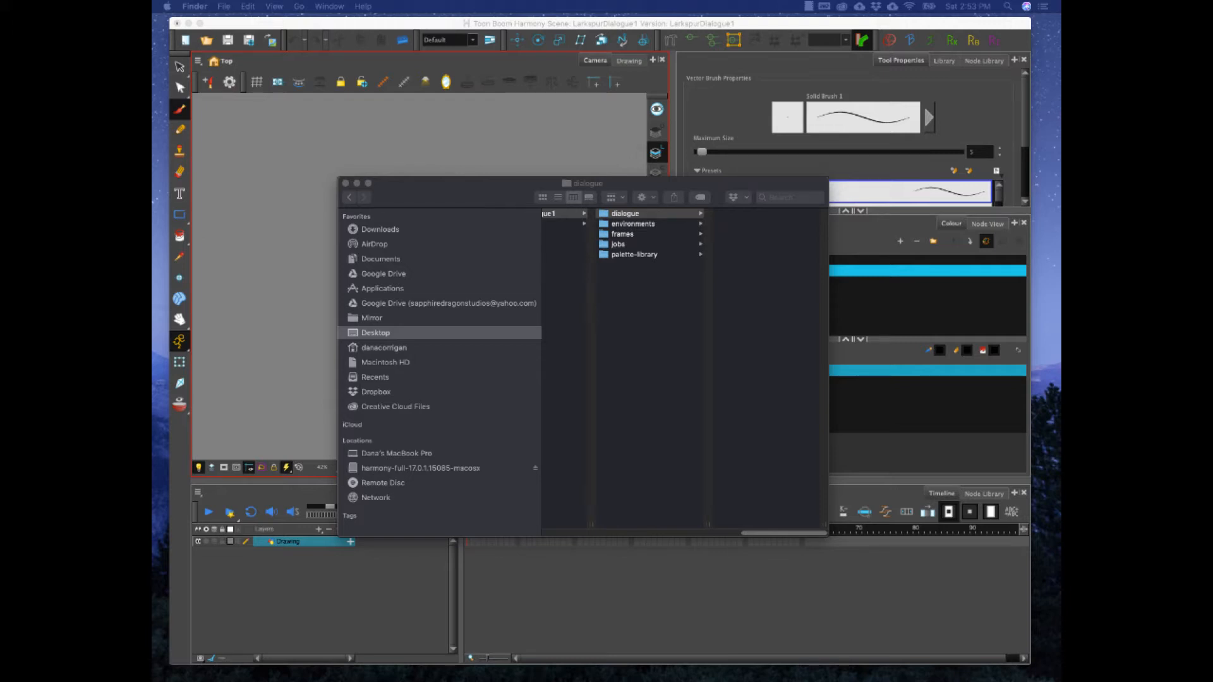
- Place the S1_L_006-2.wav audio file in the dialogue folder and select it to show its preview
left_click(790, 269)
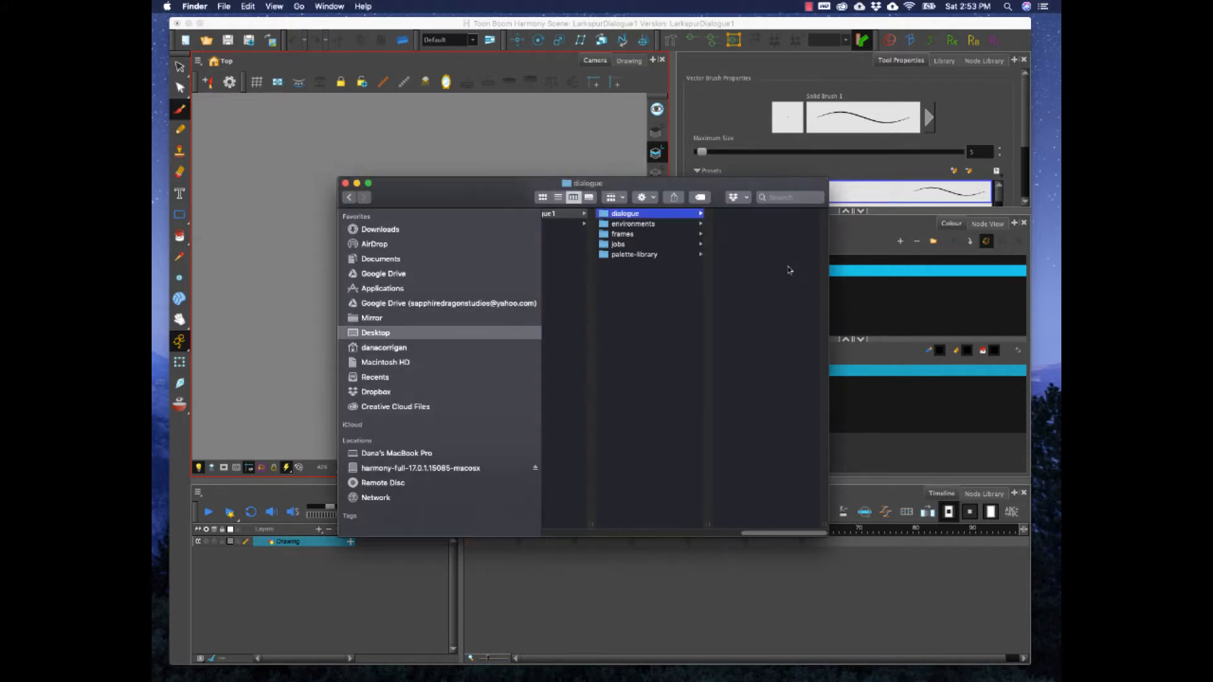
left_click(743, 215)
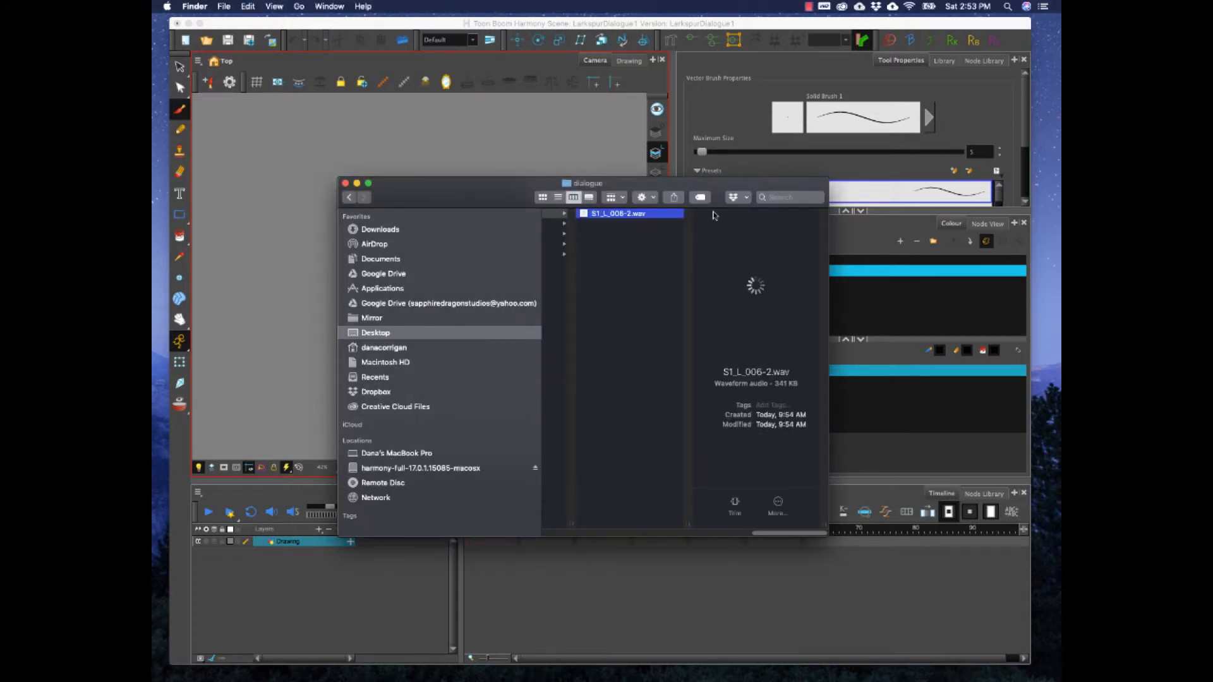
left_click(755, 285)
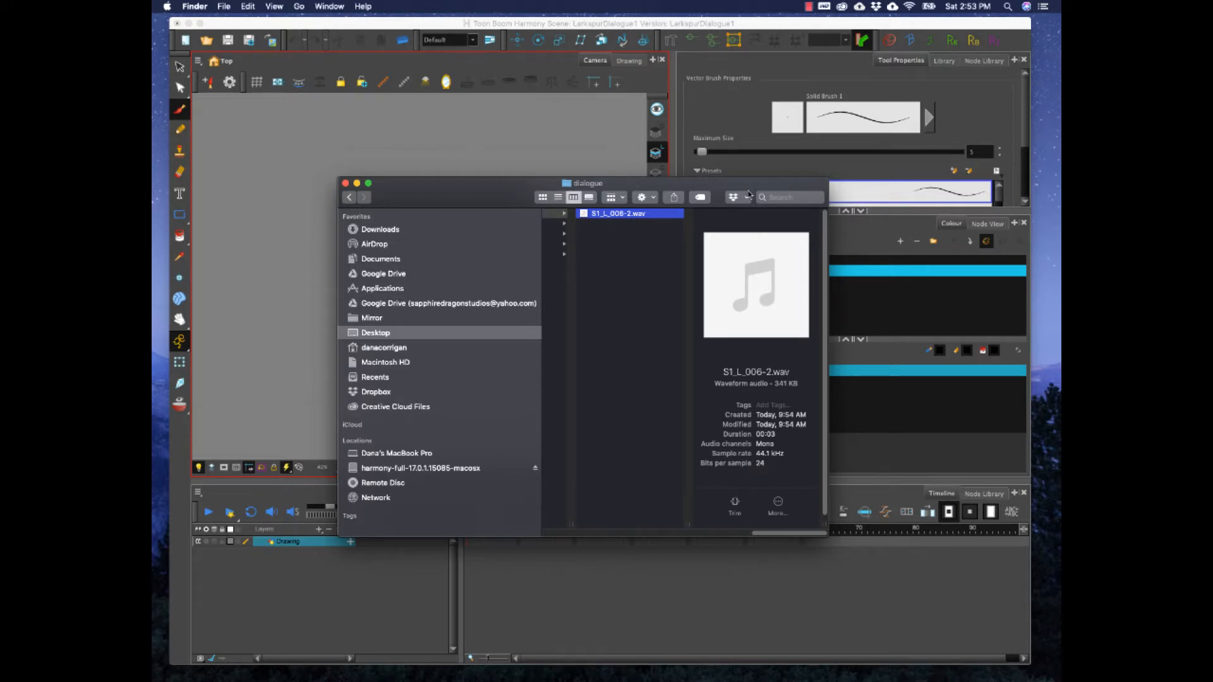
- Widen the Finder window to show more folder columns and reposition it over the scene
left_click_drag(747, 186, 782, 181)
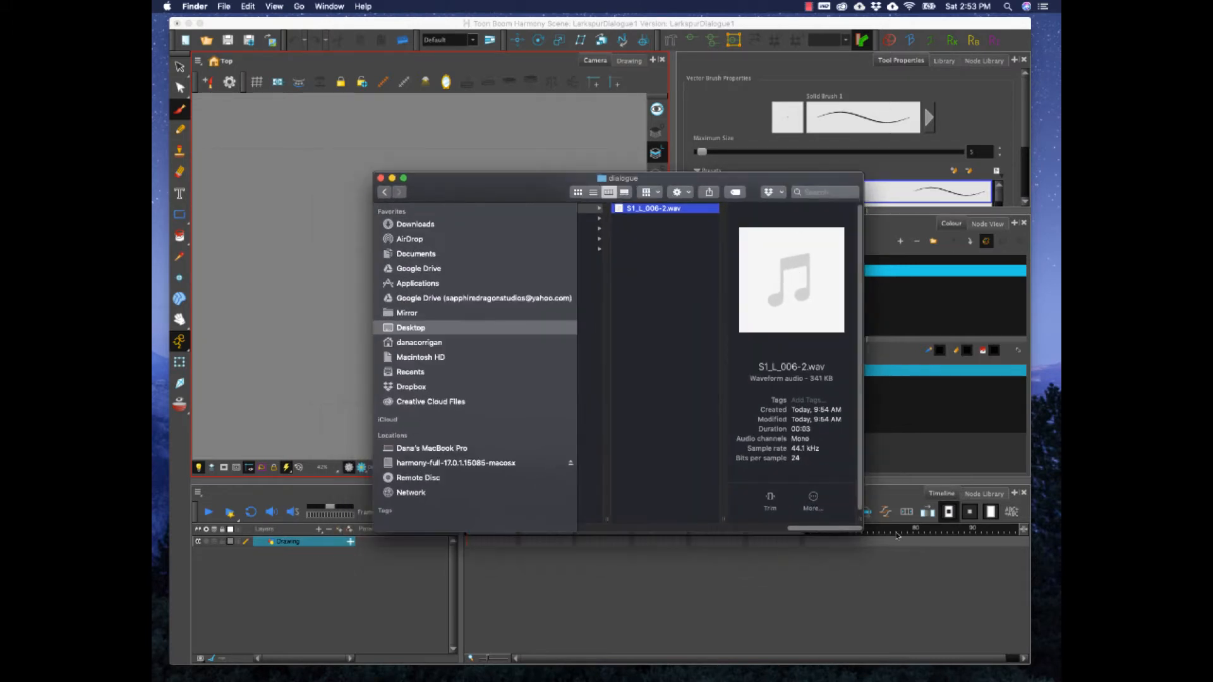
left_click_drag(863, 532, 969, 528)
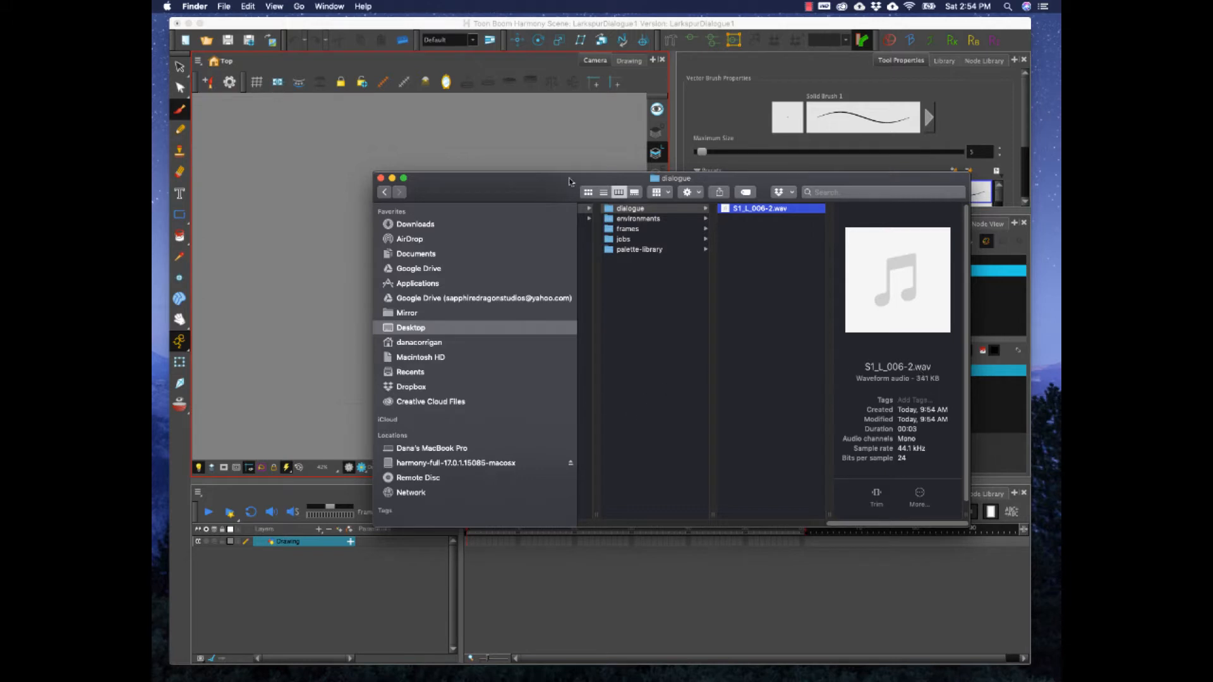
left_click_drag(543, 188, 553, 205)
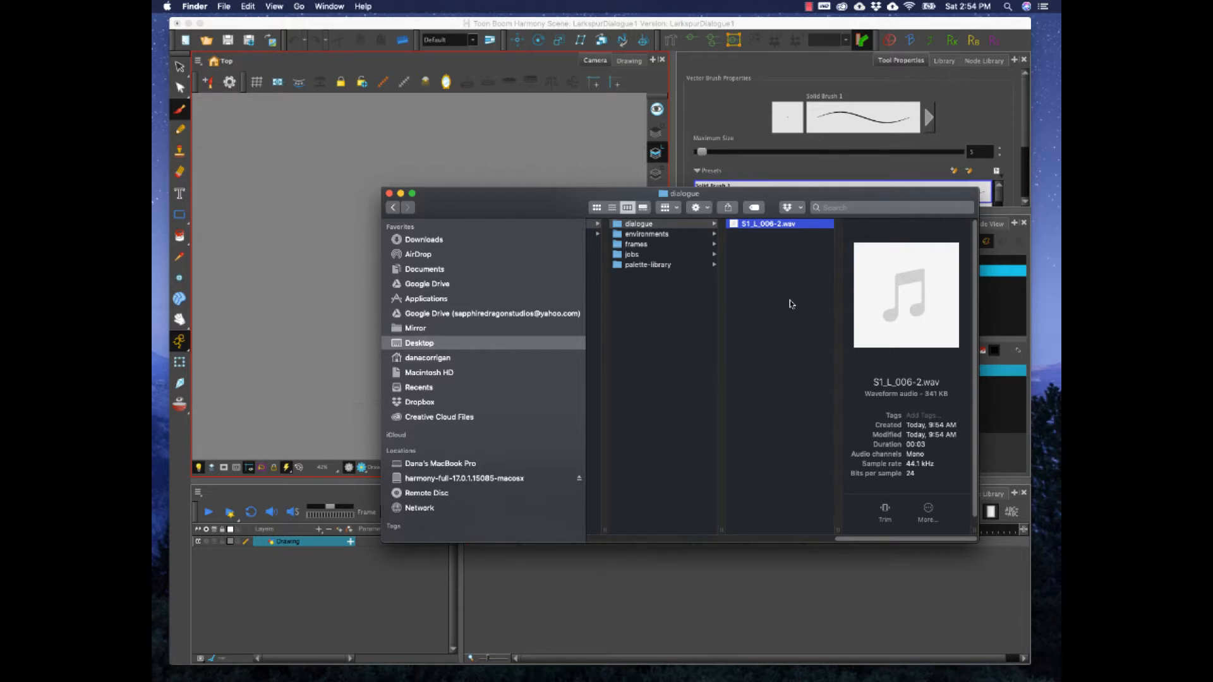
left_click_drag(746, 197, 742, 235)
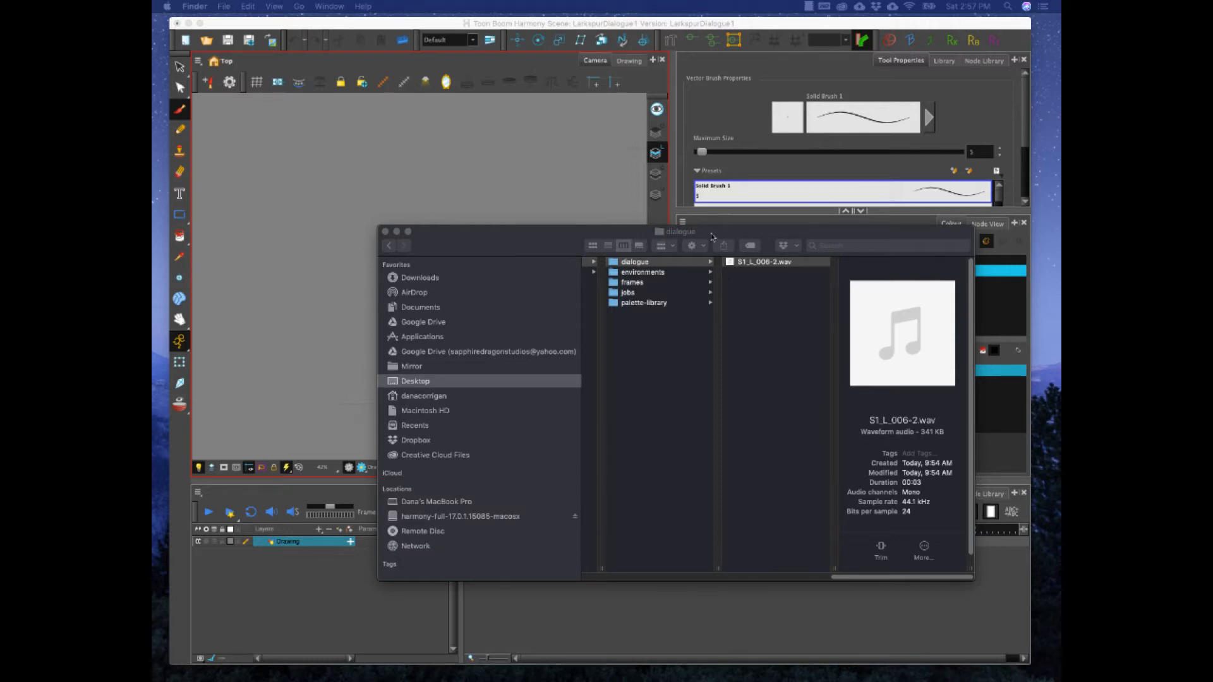
left_click(748, 314)
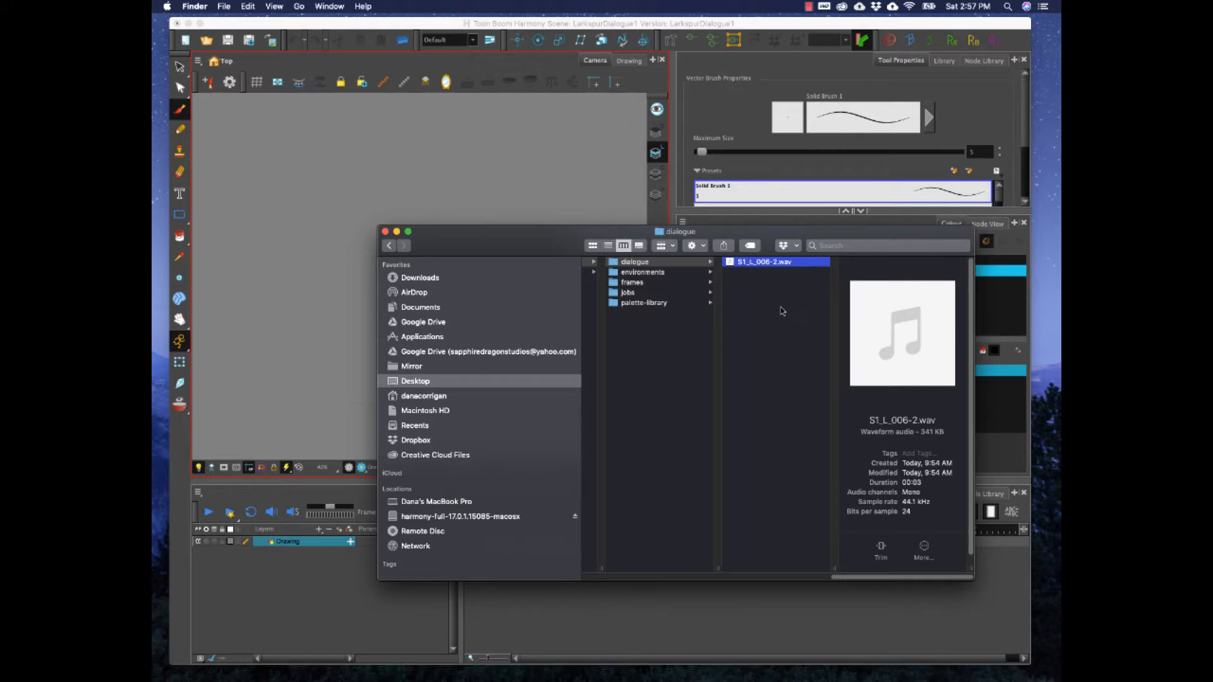
- Return to the LarkspurDialogue1 folder and create a new folder named reference in it
left_click(691, 327)
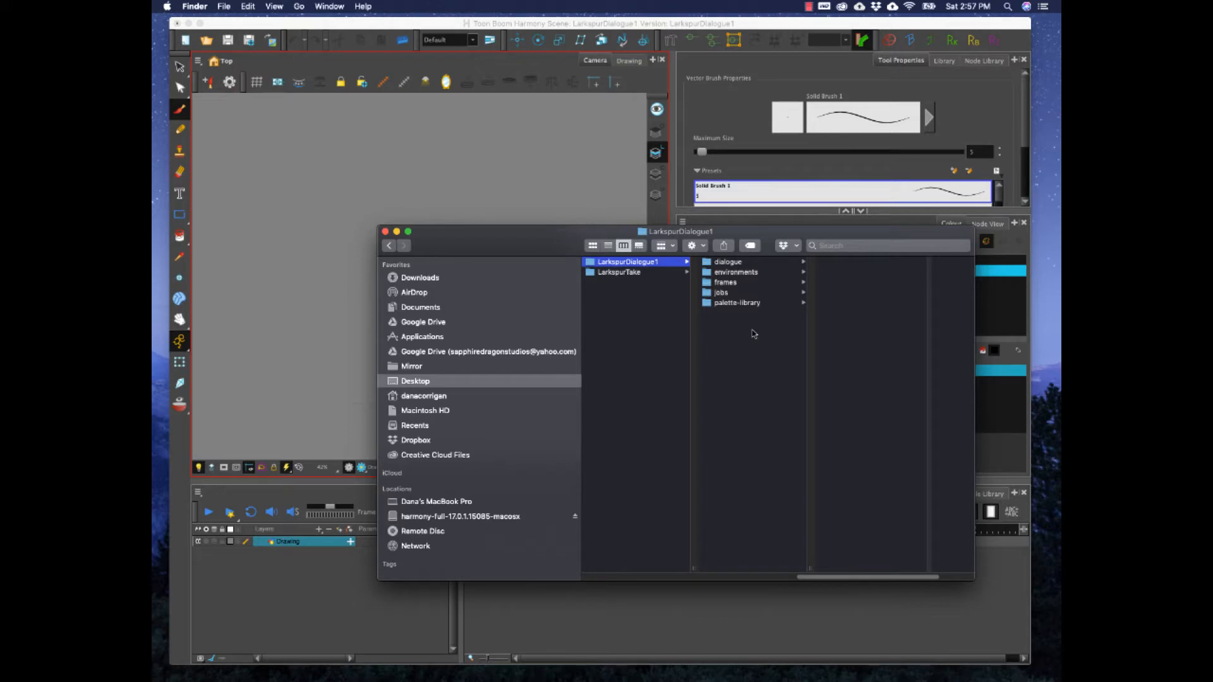
right_click(747, 325)
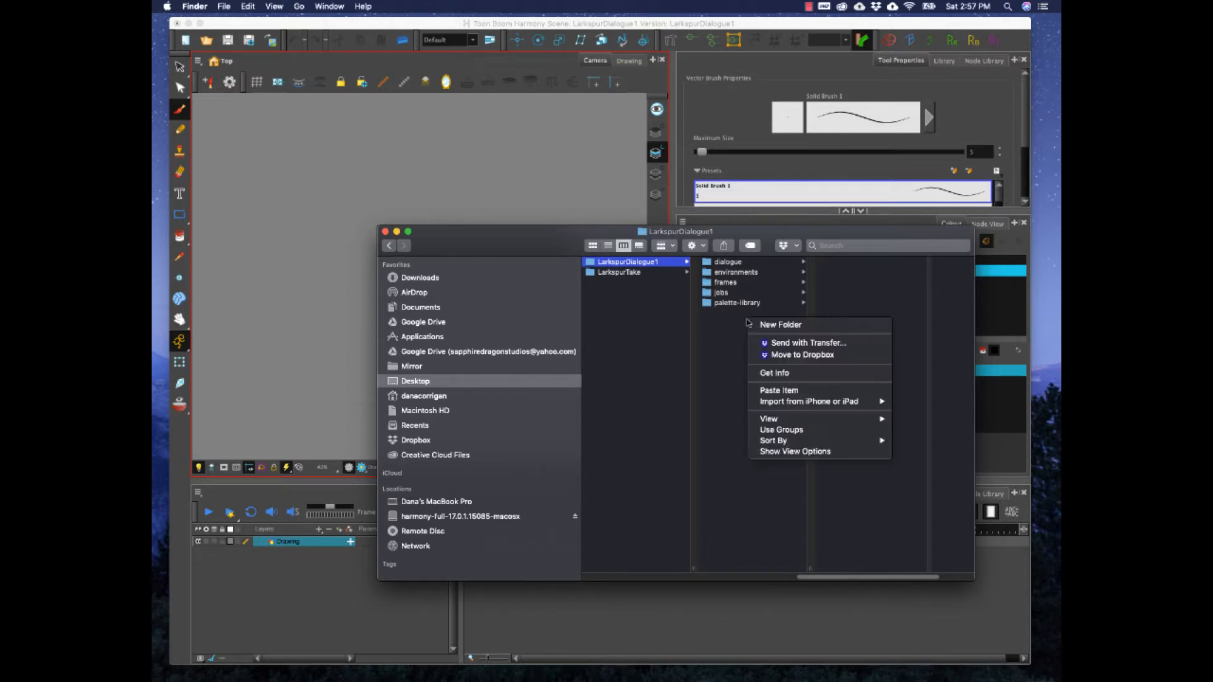
left_click(753, 325)
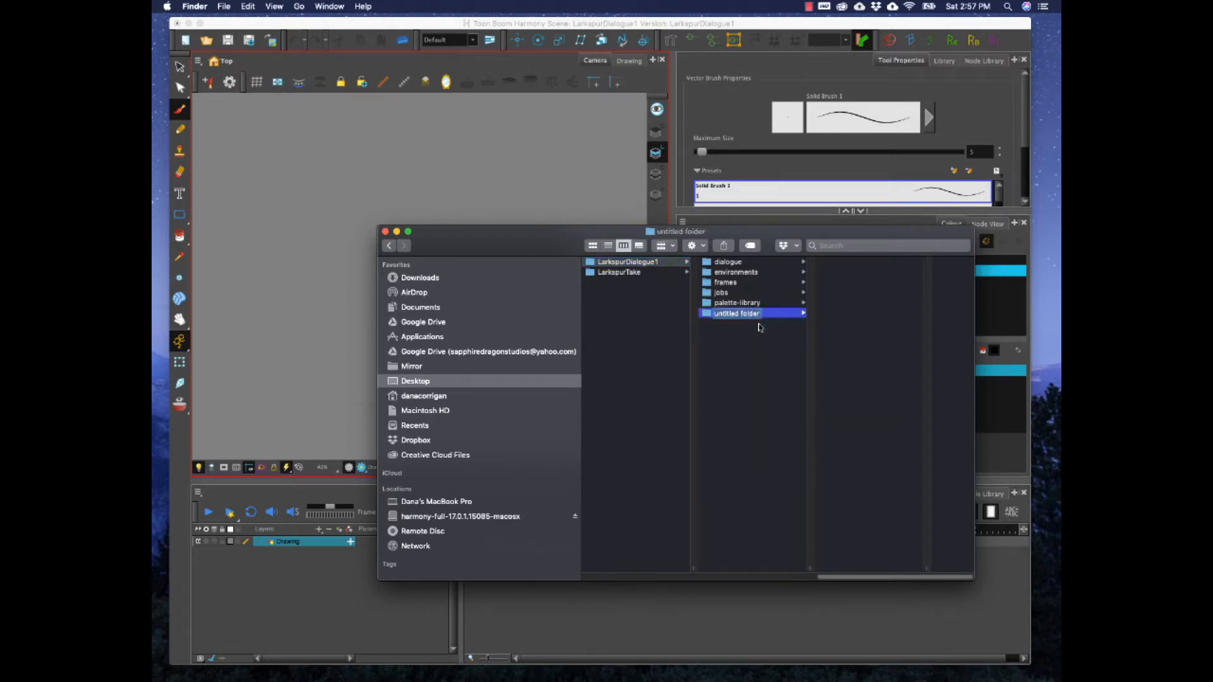
type("deference")
key("Return")
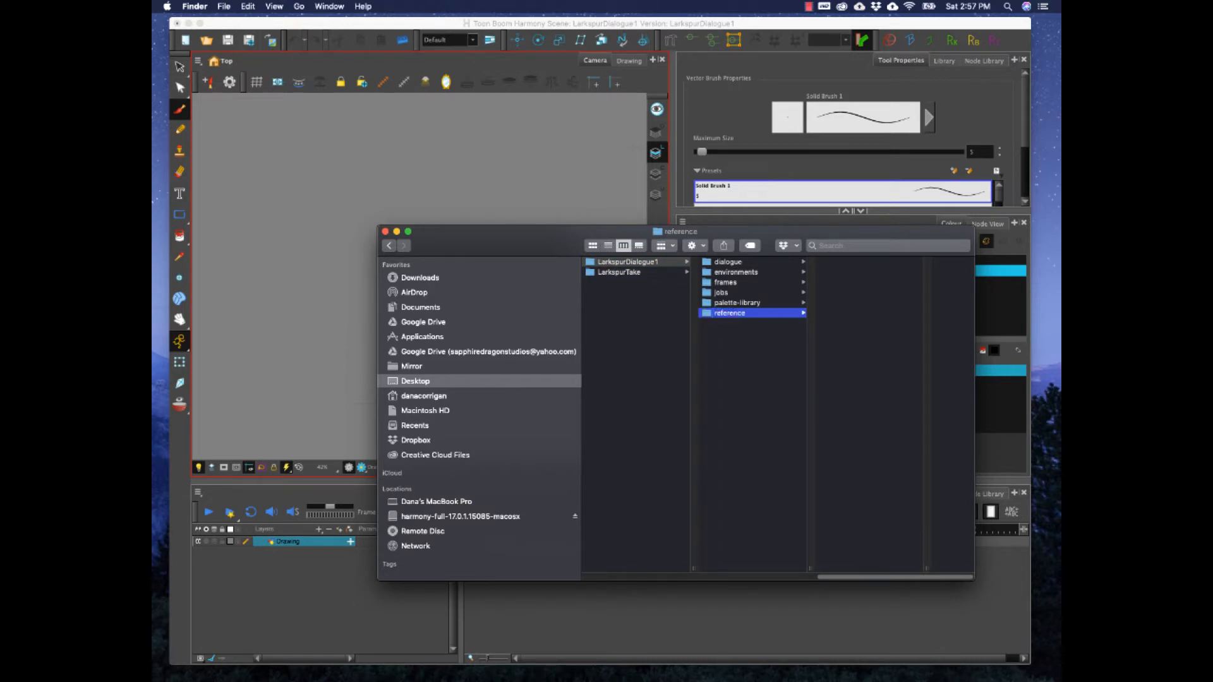
- Add the storyboard file to the reference folder and check the scene's subfolders
scroll(825, 333, "left", 10)
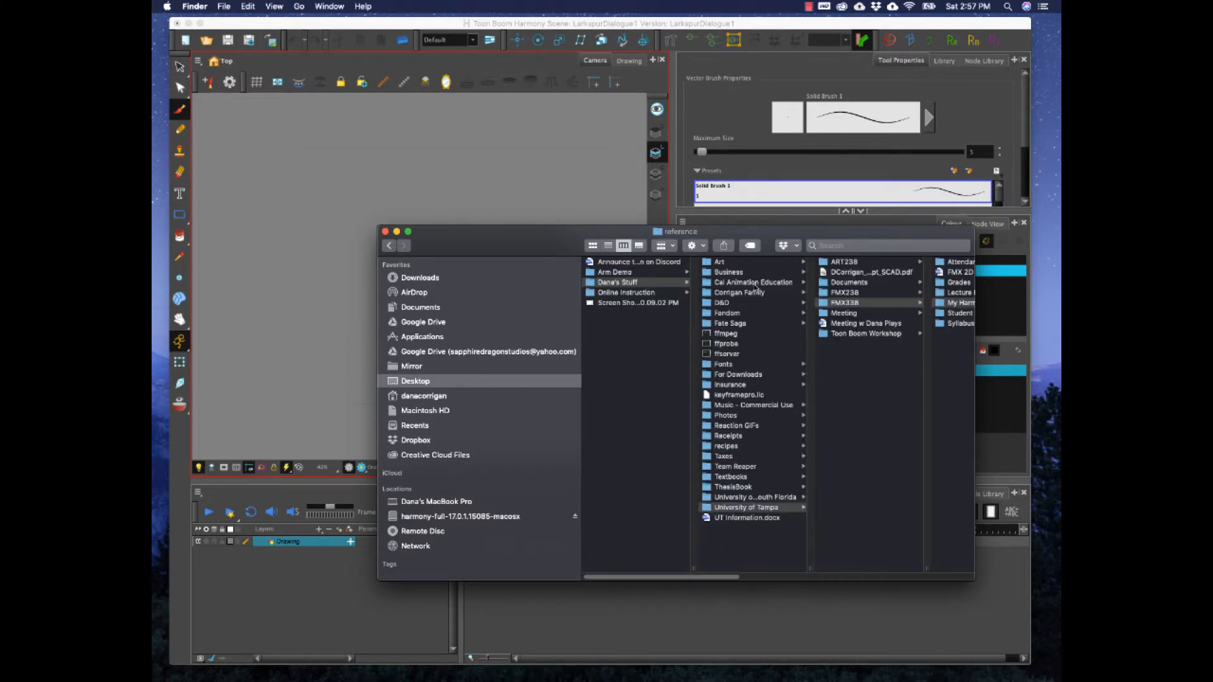
scroll(745, 577, "right", 10)
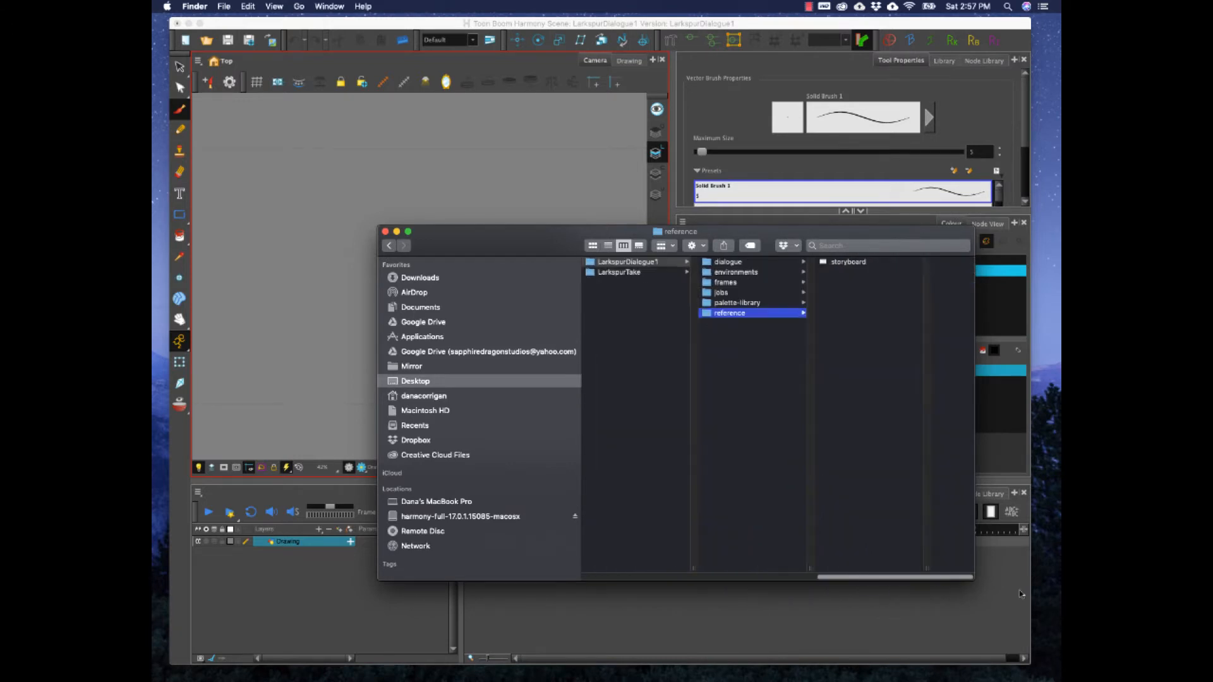
left_click(758, 302)
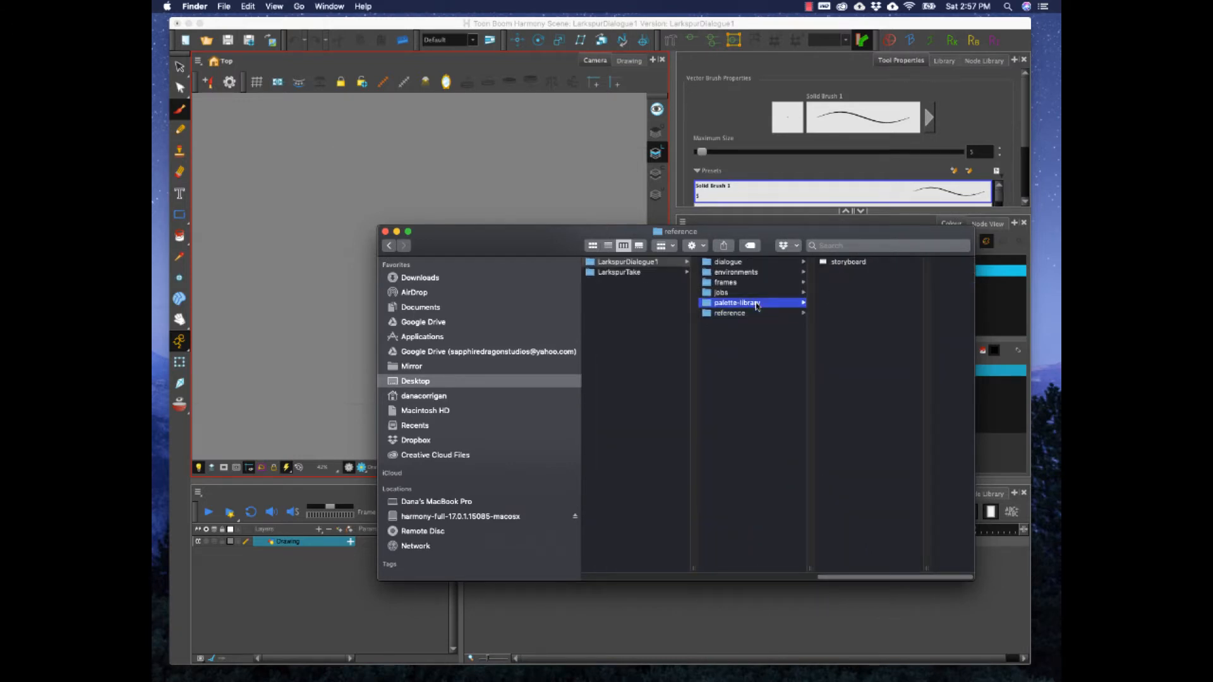
left_click(742, 264)
left_click(750, 314)
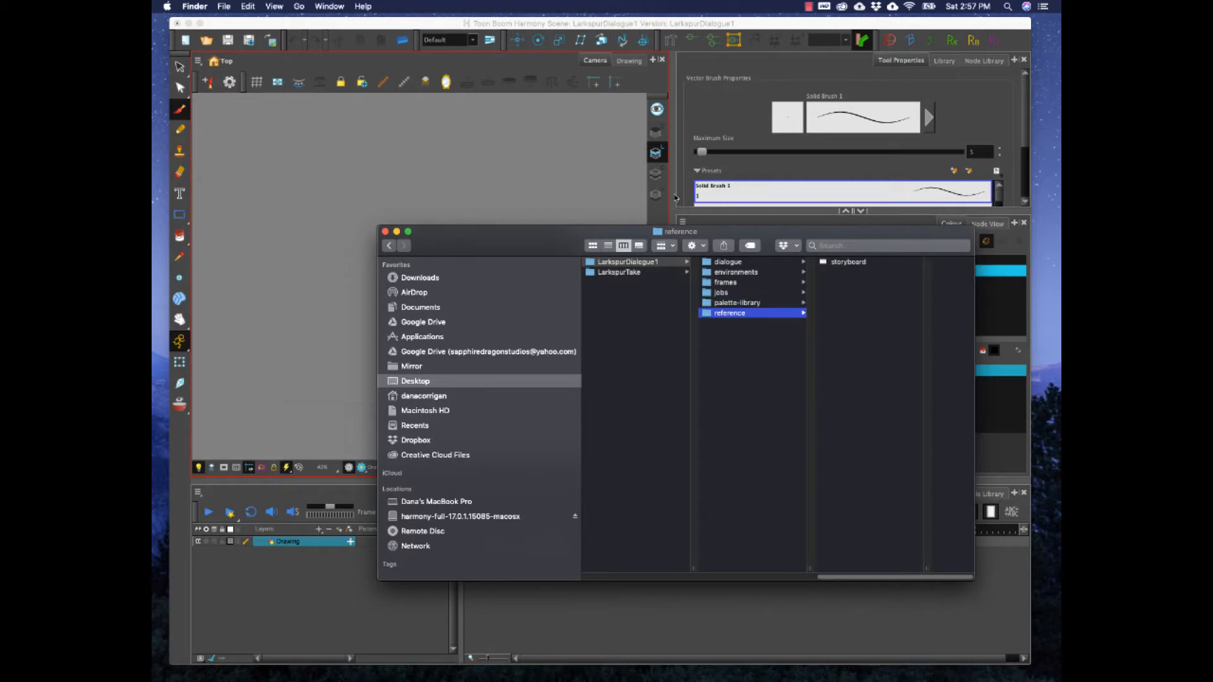
- Minimise Finder, switch back to Harmony, and start an image import, browsing for the file to bring in
left_click(396, 232)
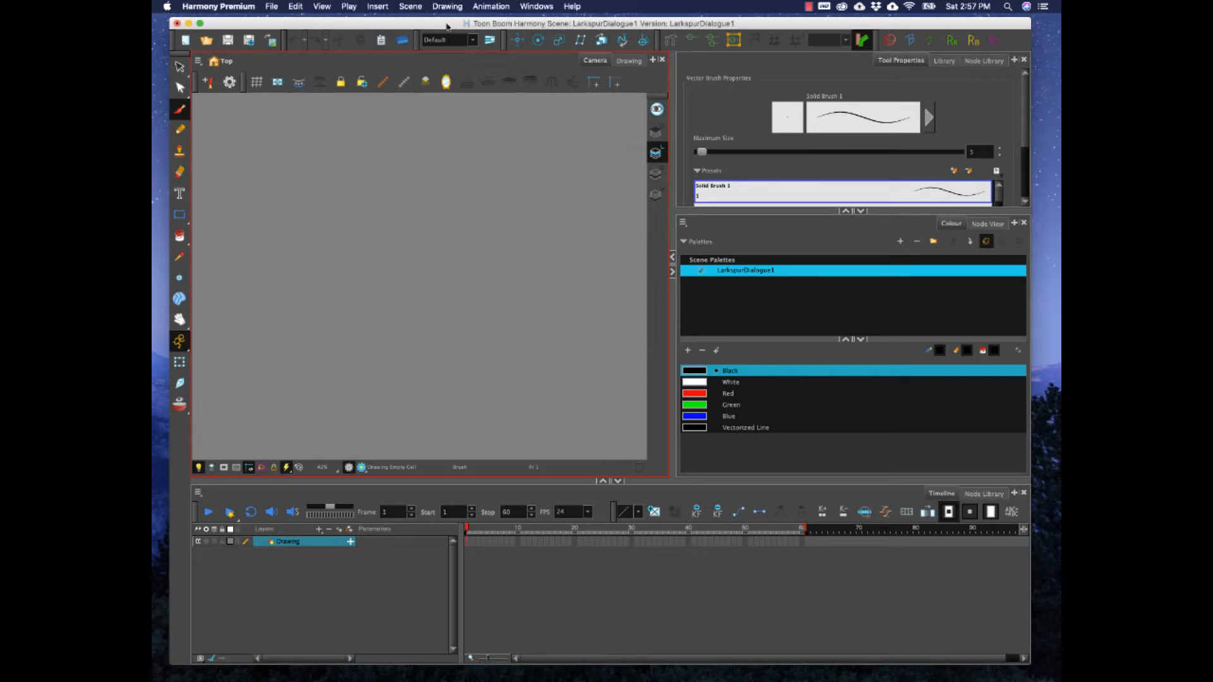
left_click(271, 6)
mouse_move(288, 160)
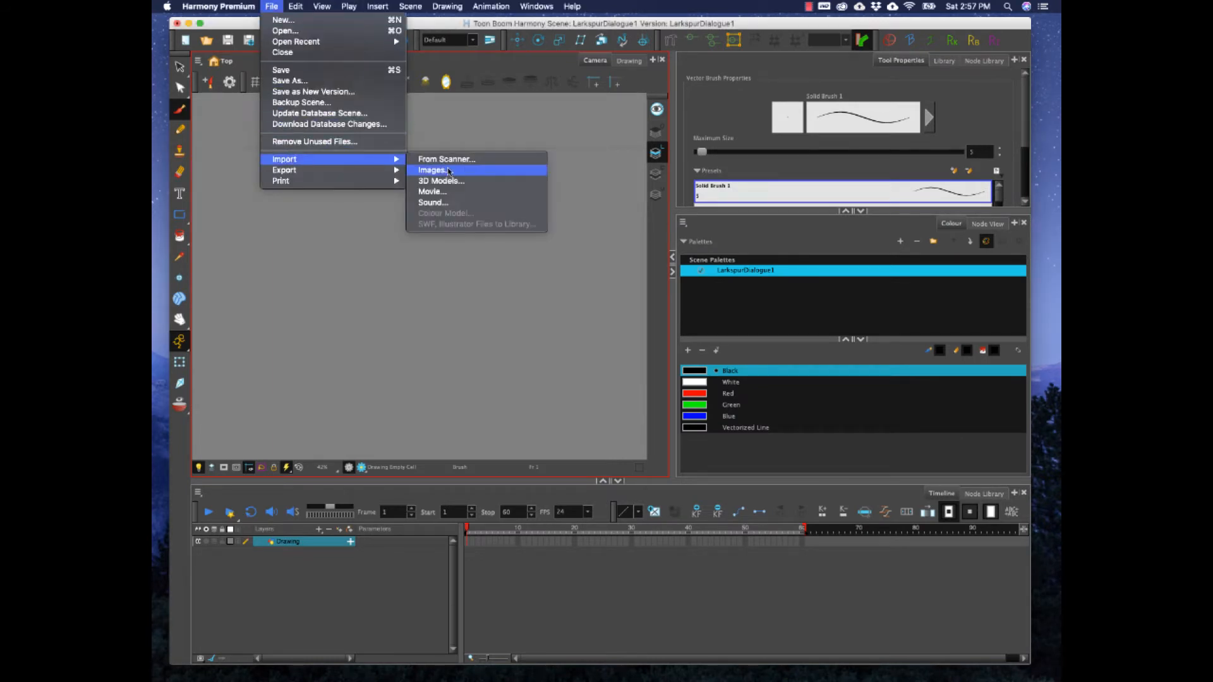
left_click(449, 170)
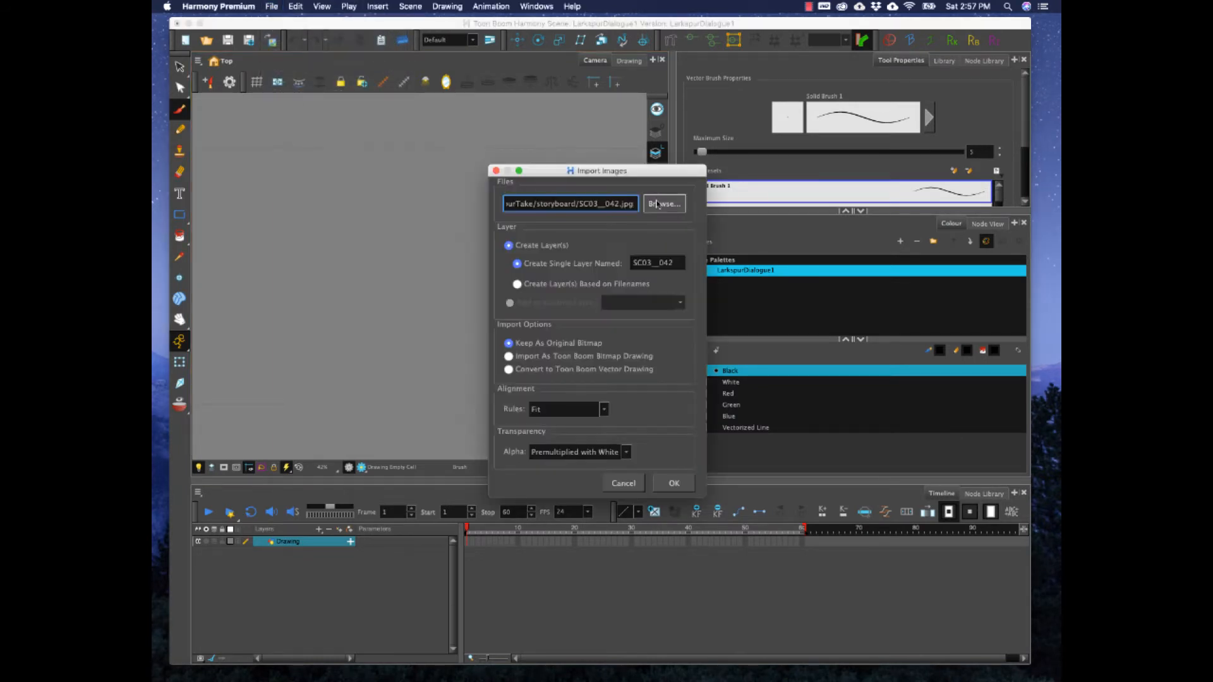
left_click(657, 201)
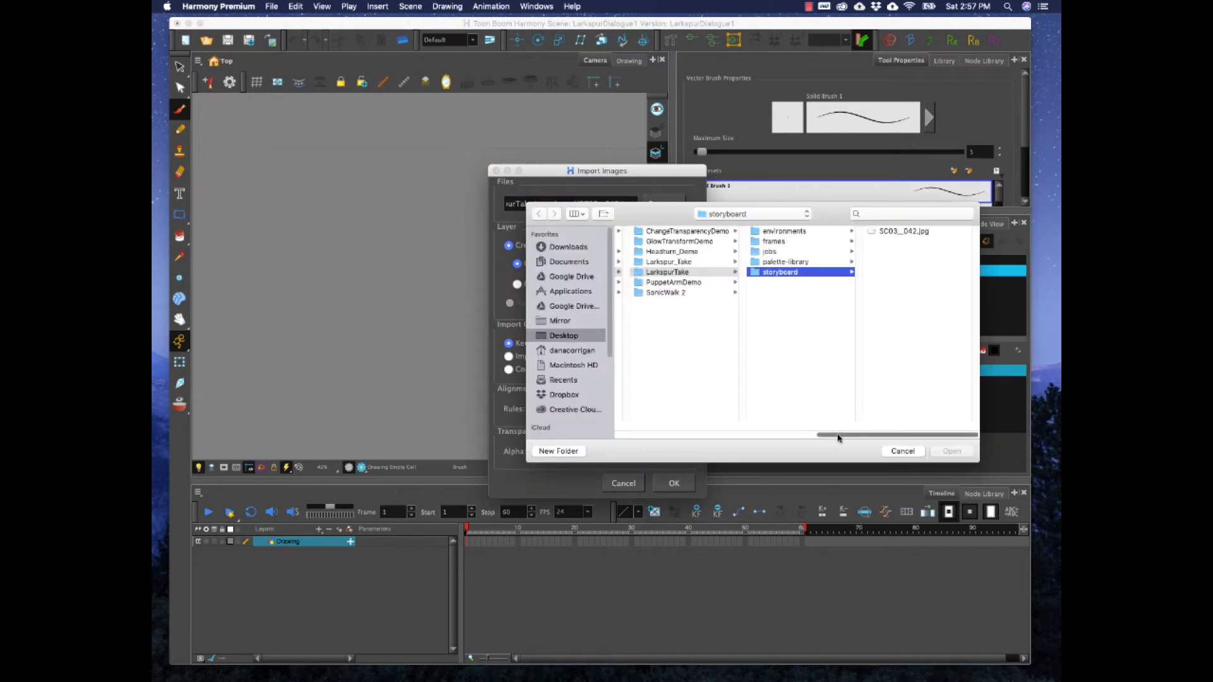
left_click_drag(840, 435, 801, 433)
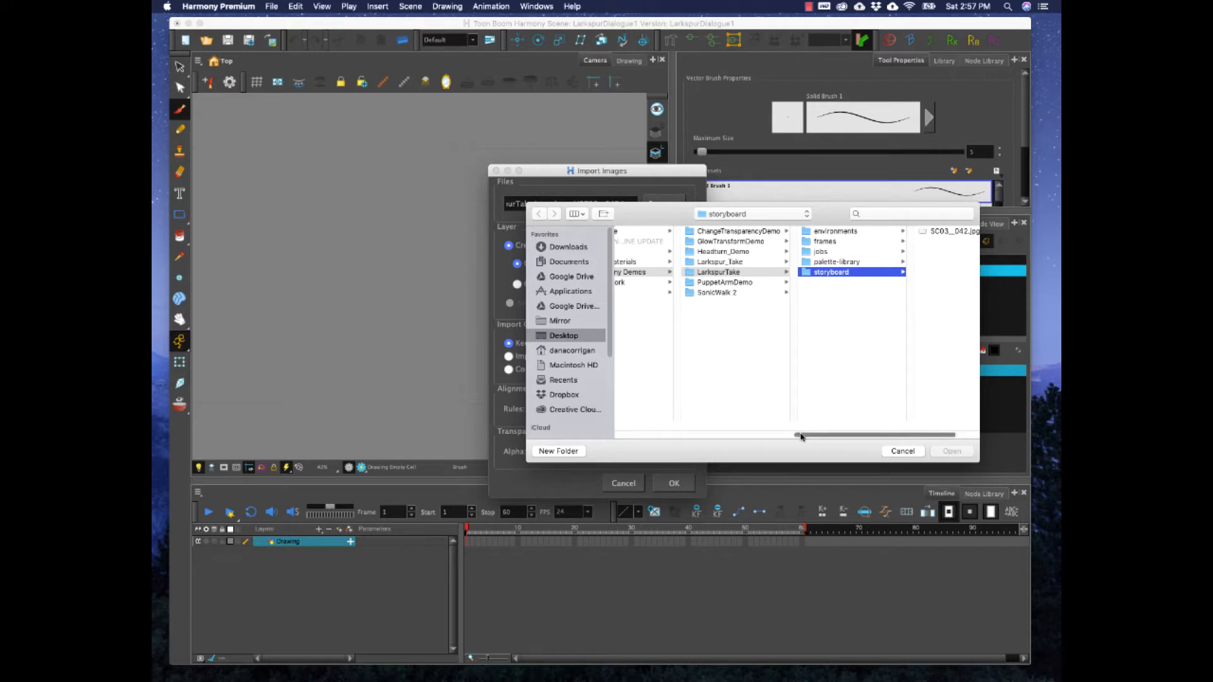
mouse_move(802, 435)
left_mouse_down()
mouse_move(699, 425)
mouse_move(825, 433)
left_mouse_up()
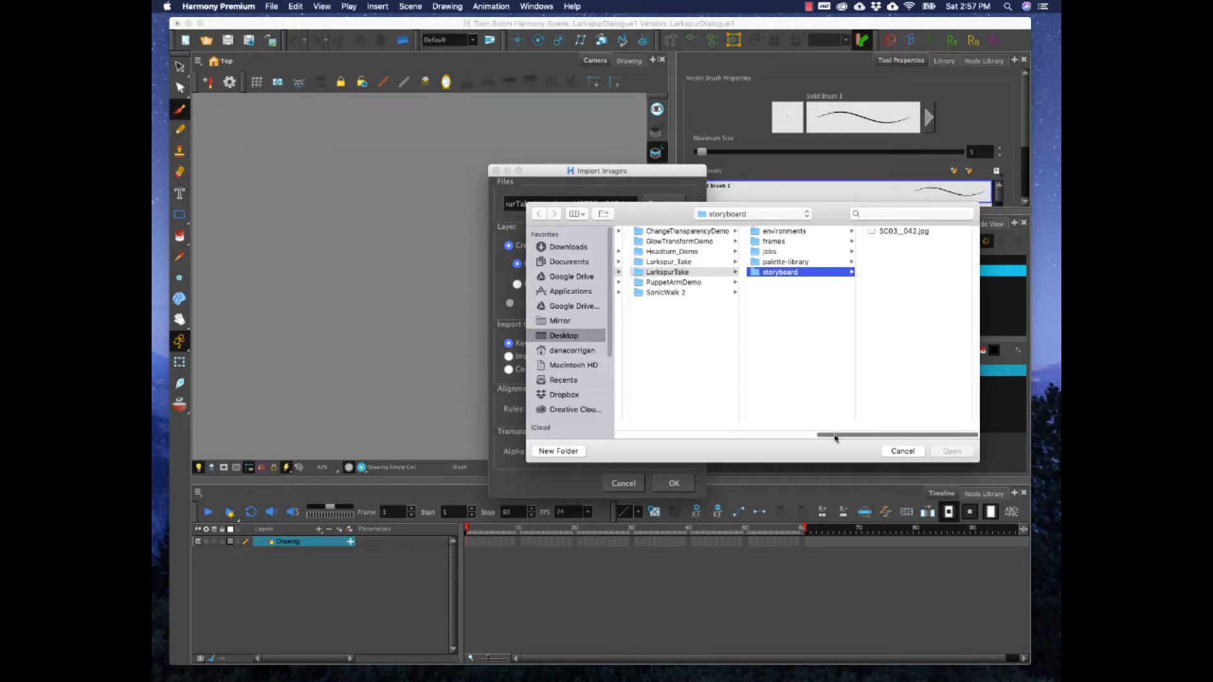
- Search the file browser for LarkspurDialogue1 and open the scene folder of that name
left_click(902, 210)
type("Larkspu")
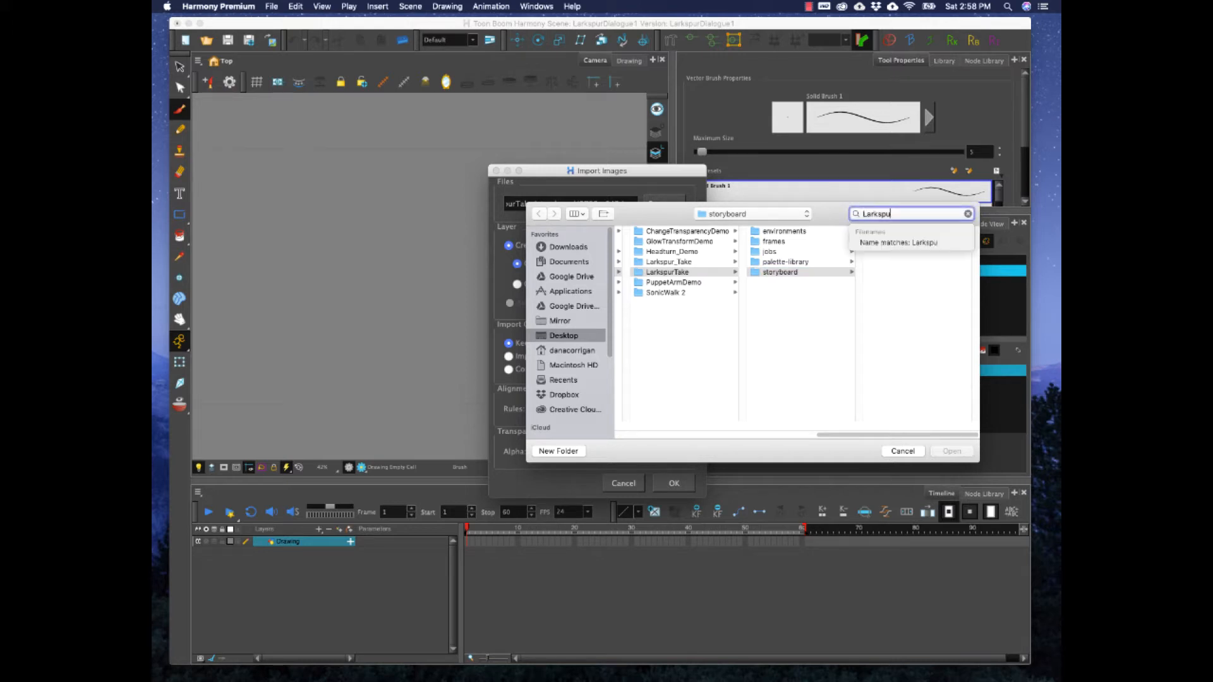
type("rDialogue1")
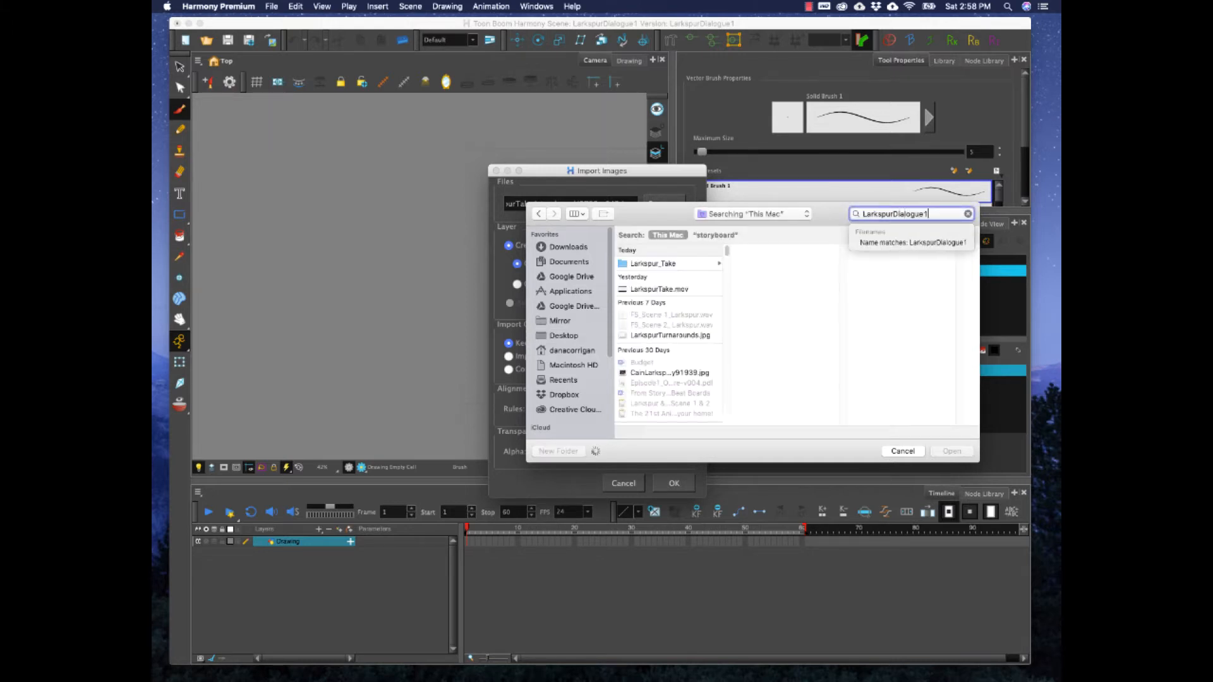
left_click(694, 266)
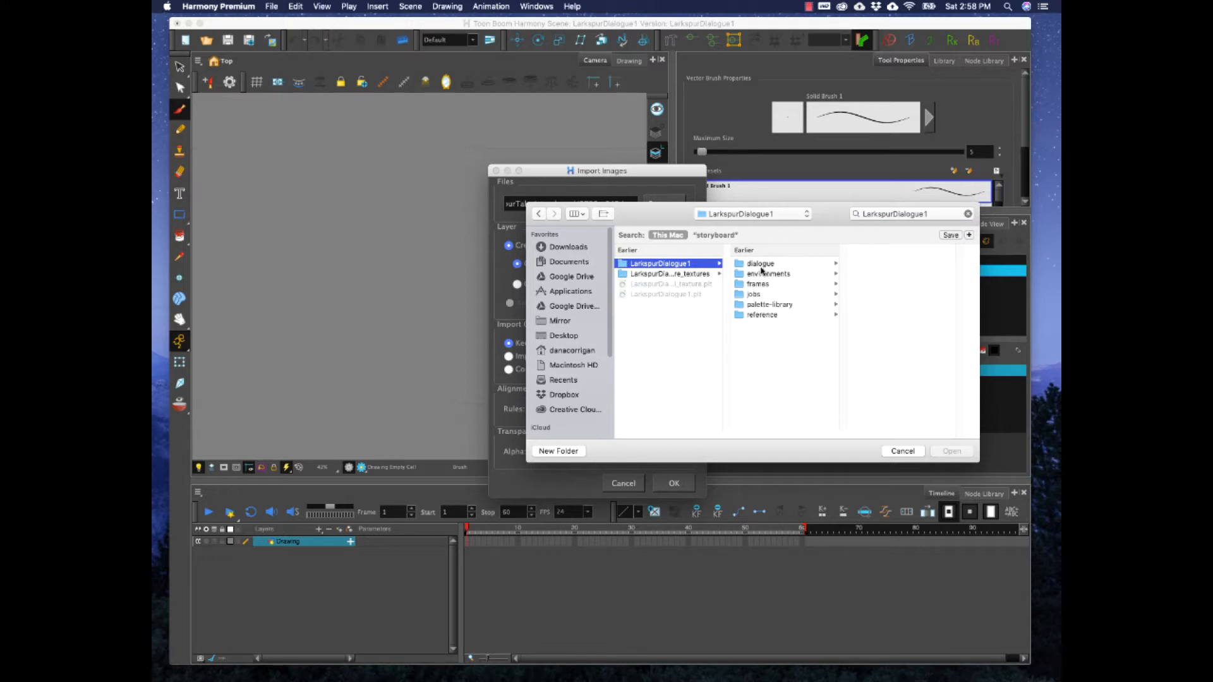
- Import the storyboard image from the reference folder as a single layer, kept as original bitmap with Fit alignment
left_click(772, 316)
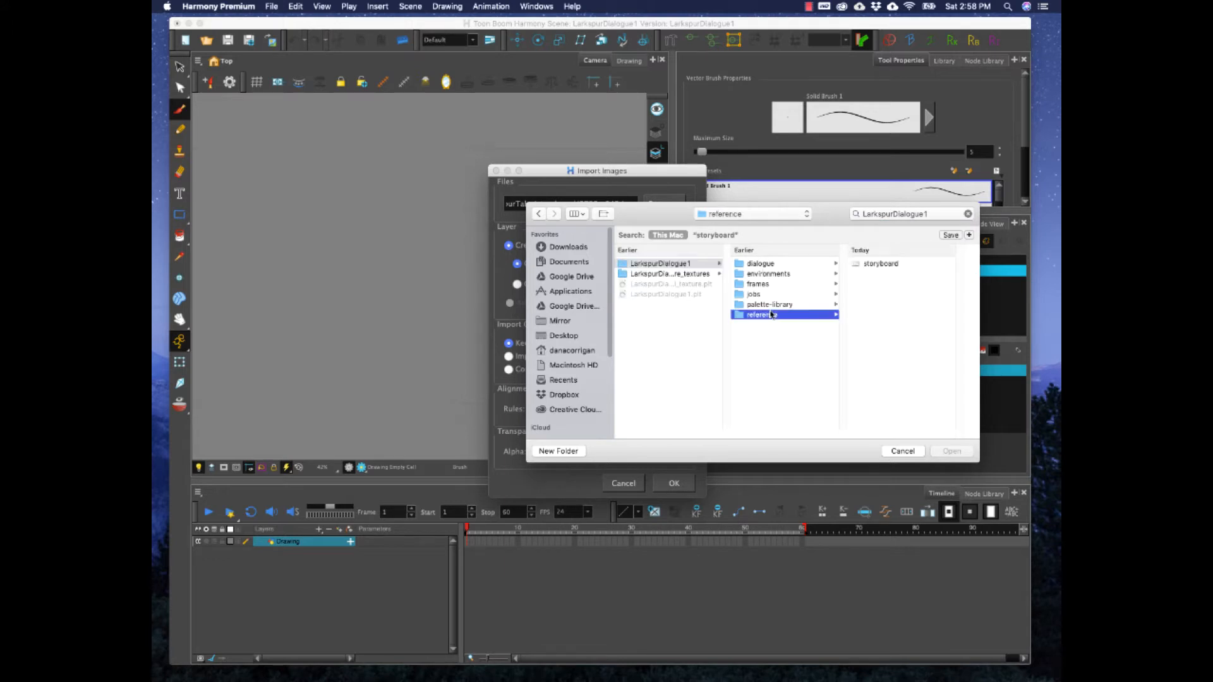
left_click(888, 265)
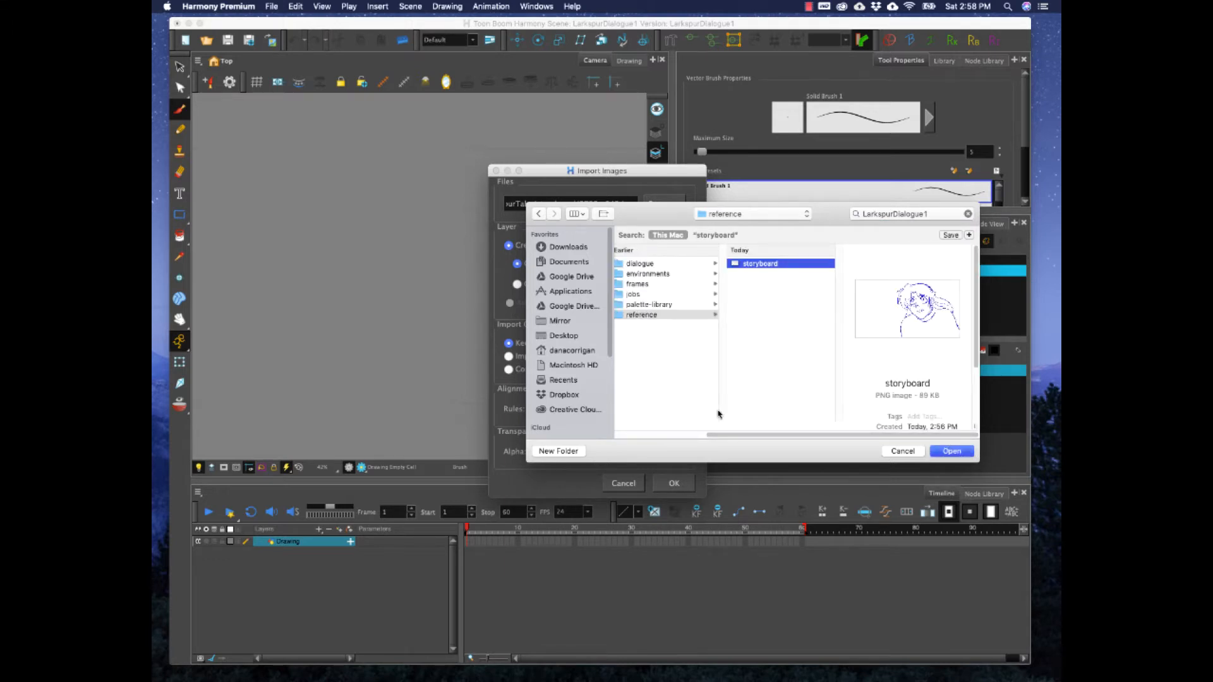
left_click(951, 451)
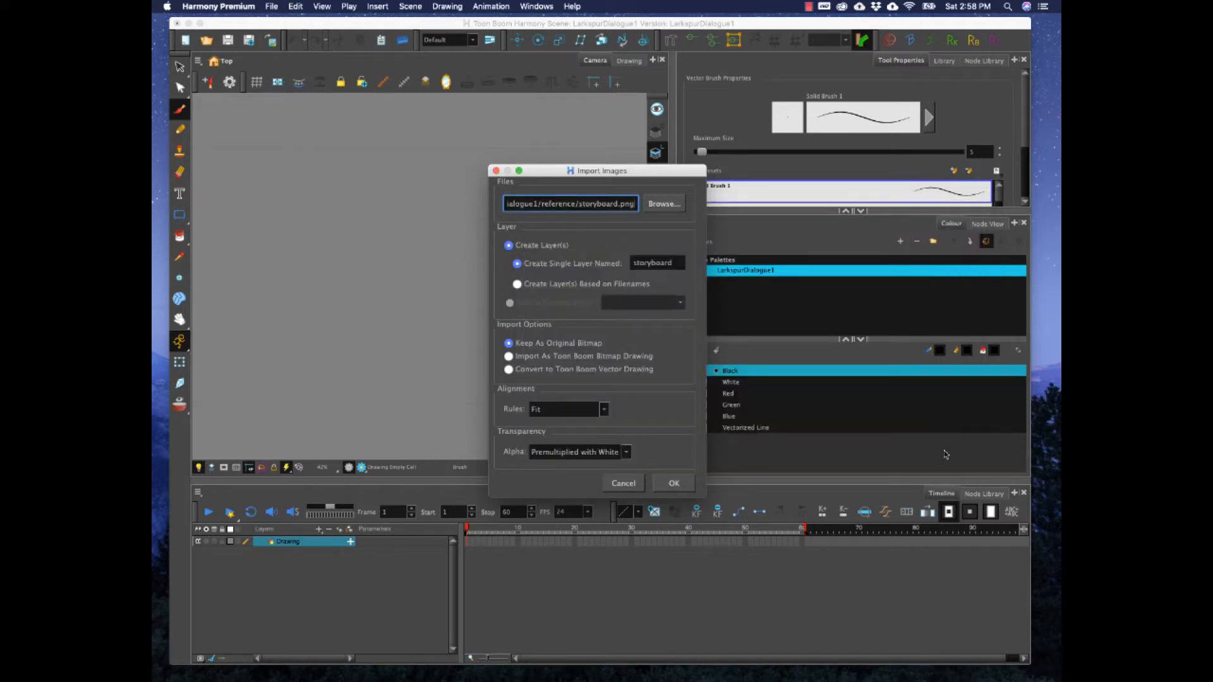
left_click(674, 484)
scroll(467, 283, "down", 2)
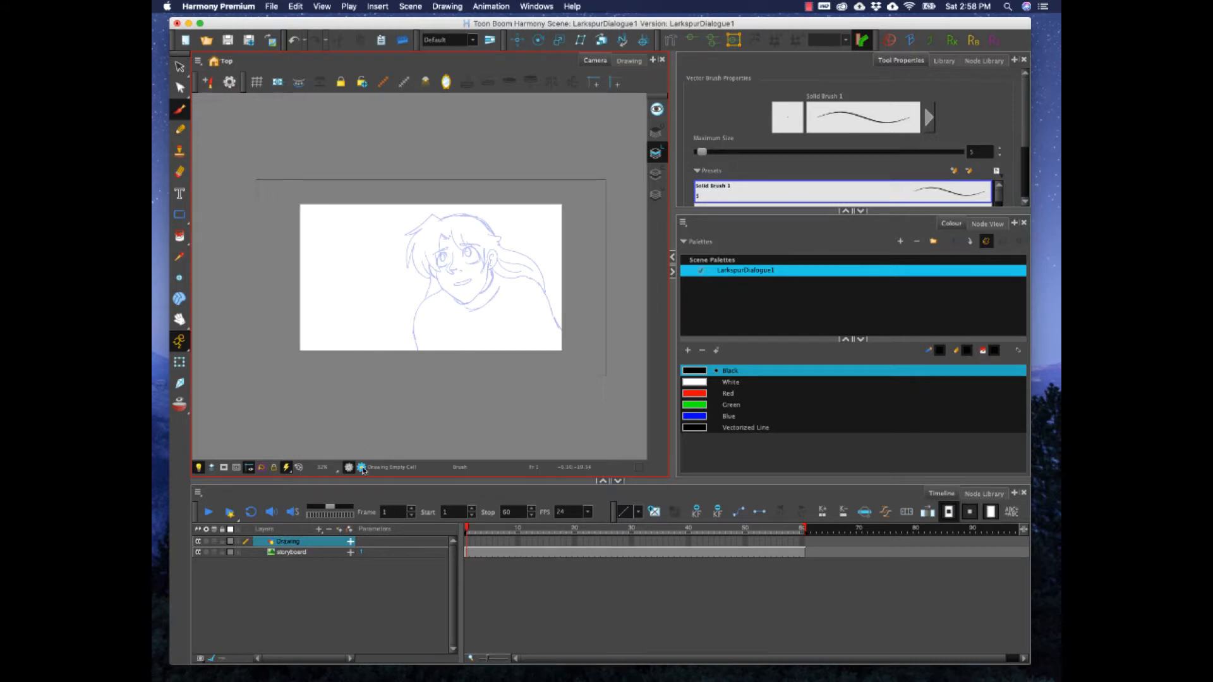
- Add a Camera layer to the scene
left_click(319, 530)
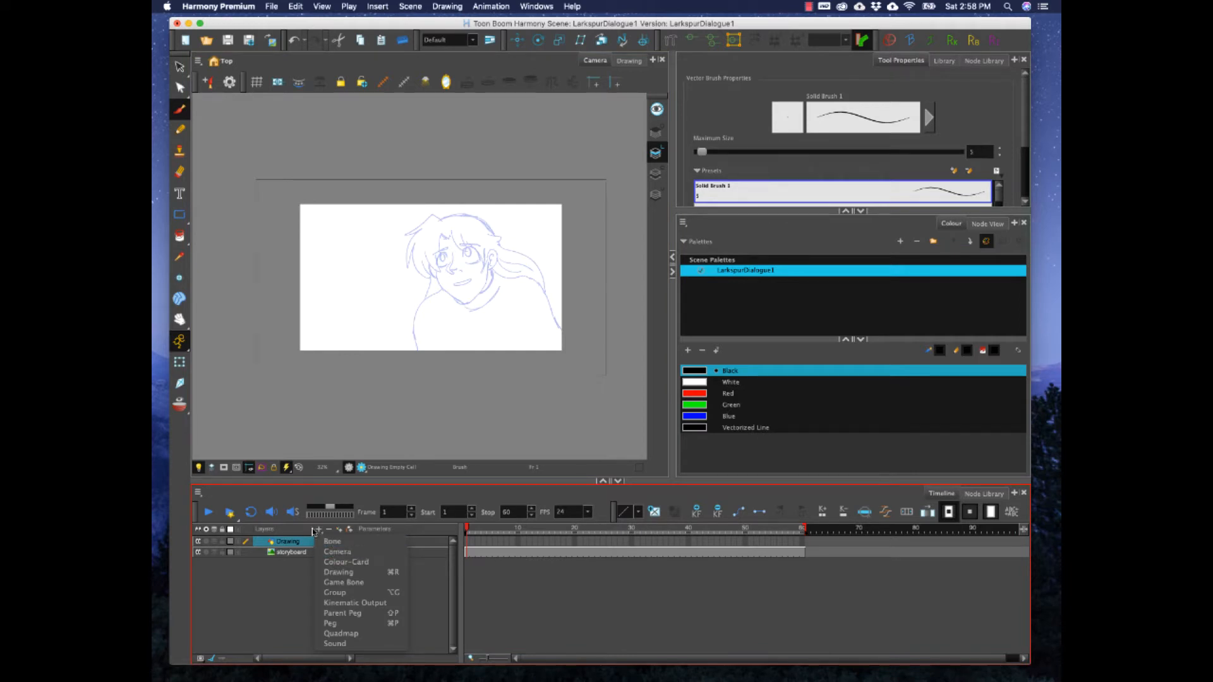
left_click(341, 553)
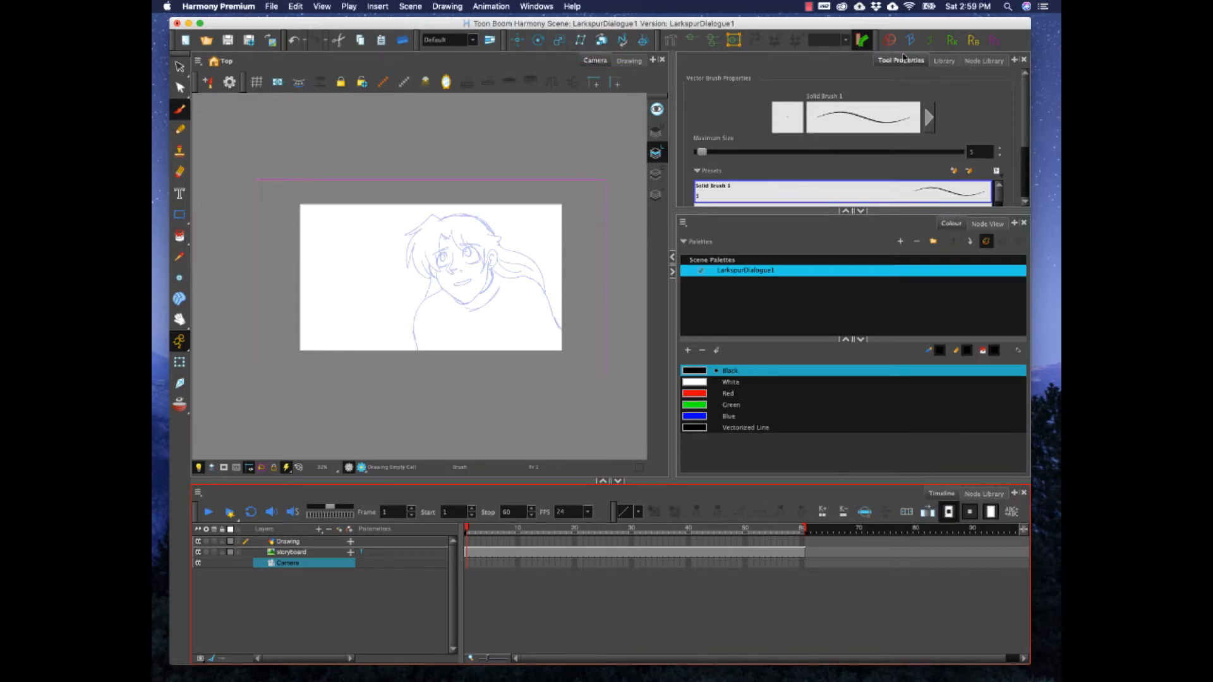
- Hide the Advanced Animation toolbar and show it again
right_click(1015, 43)
left_click(1017, 41)
right_click(1020, 42)
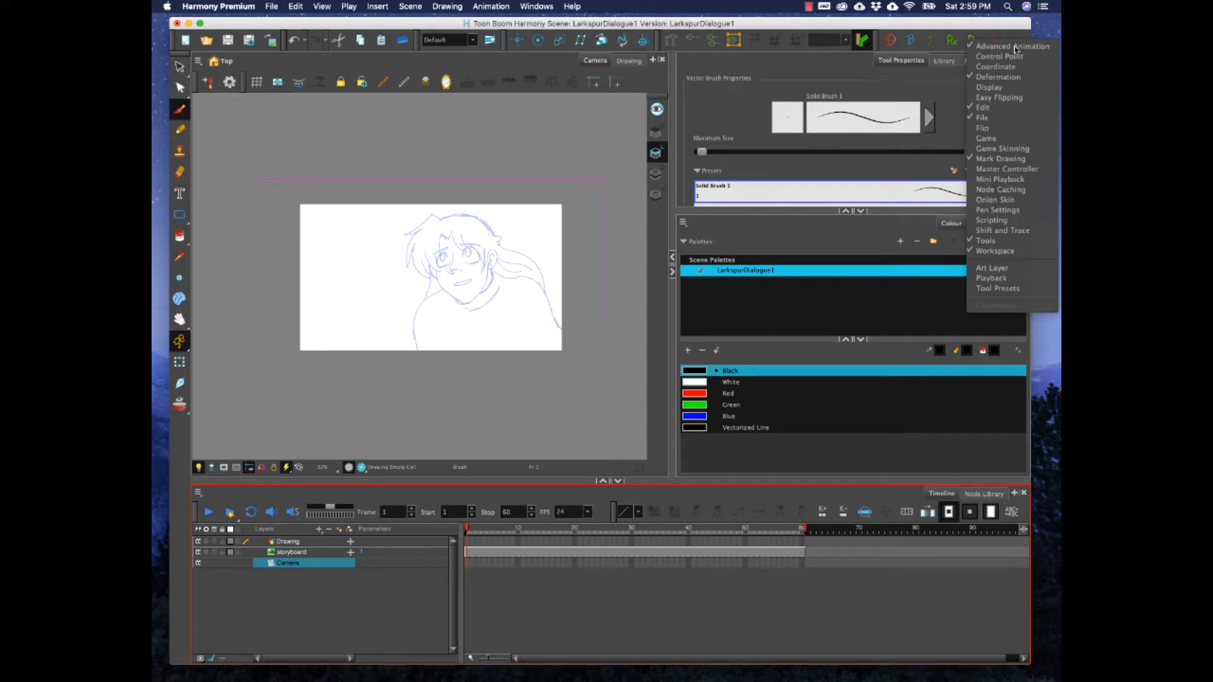
left_click(1016, 47)
right_click(966, 42)
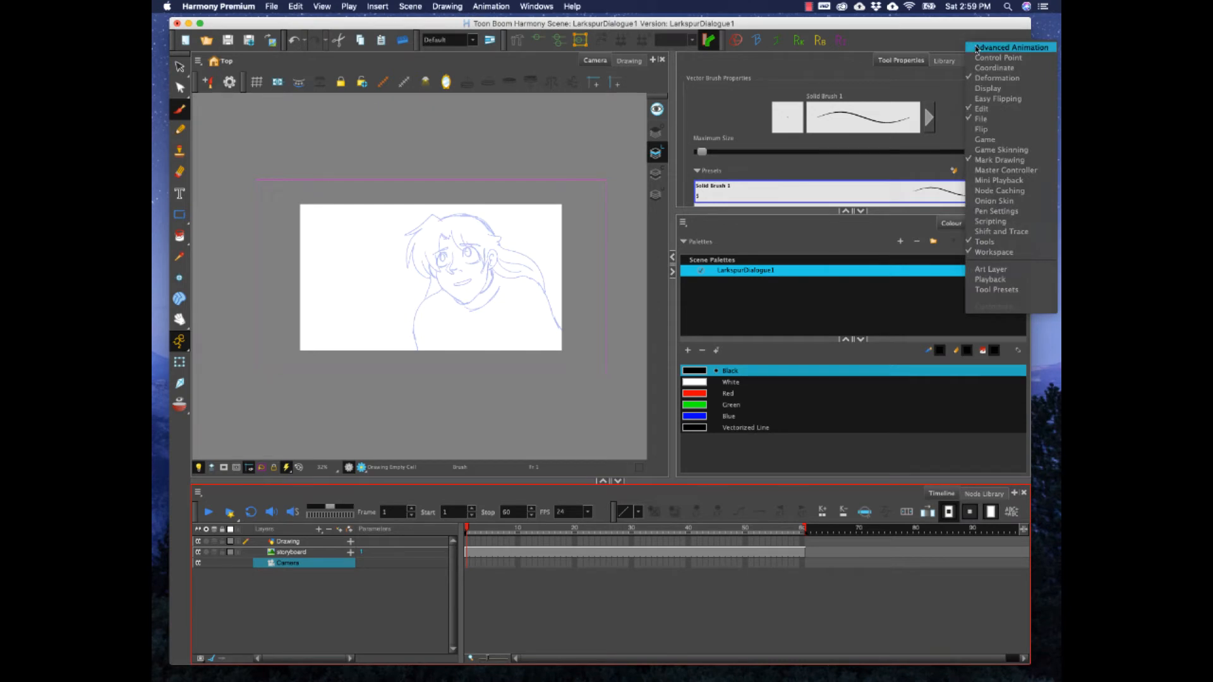
left_click(1007, 47)
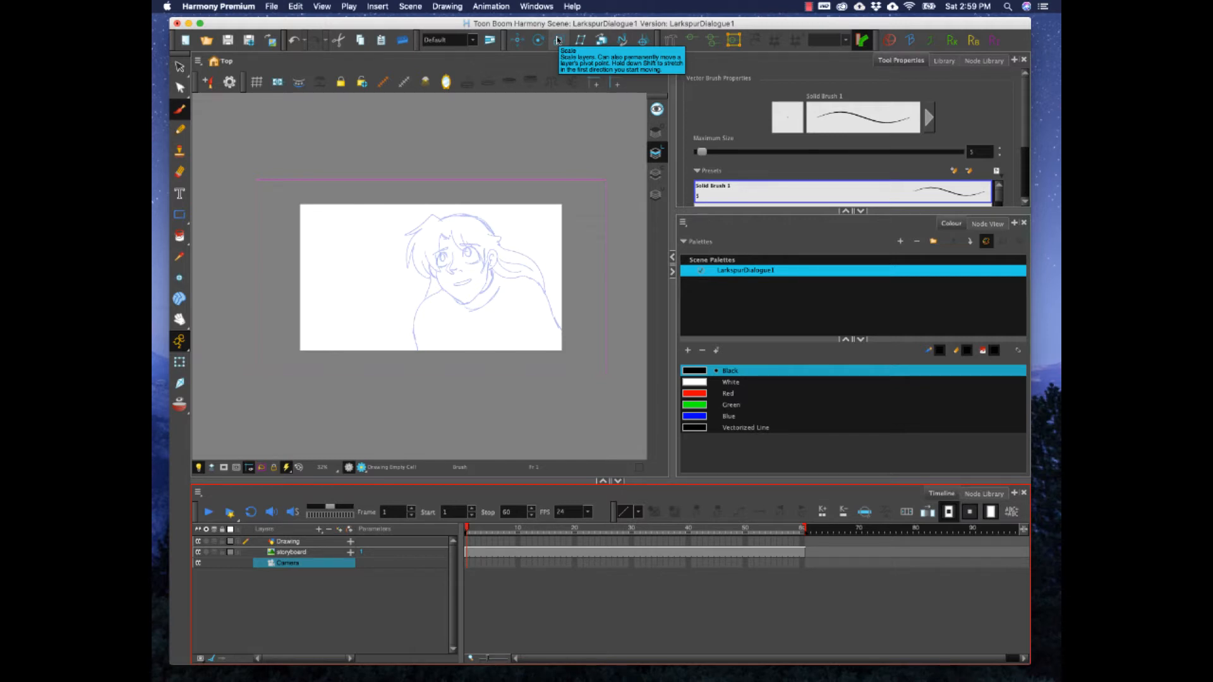
- Scale the camera down with the Scale tool until its frame matches the storyboard image's edges
left_click(558, 41)
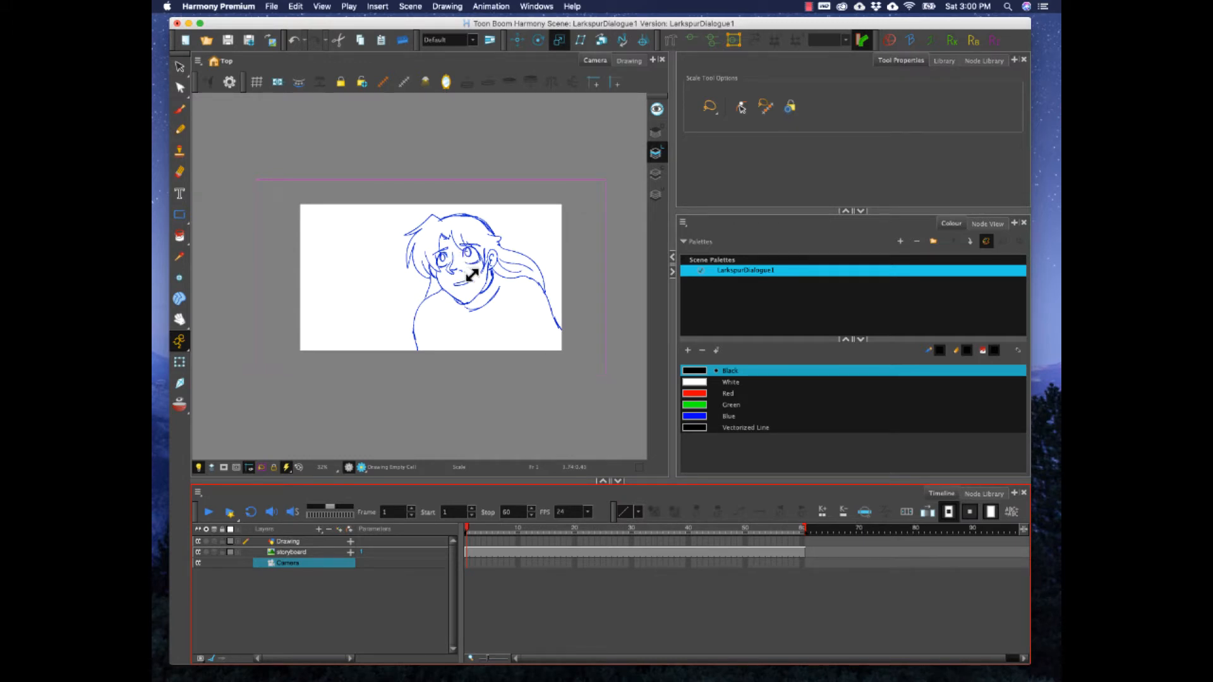
left_click(197, 467)
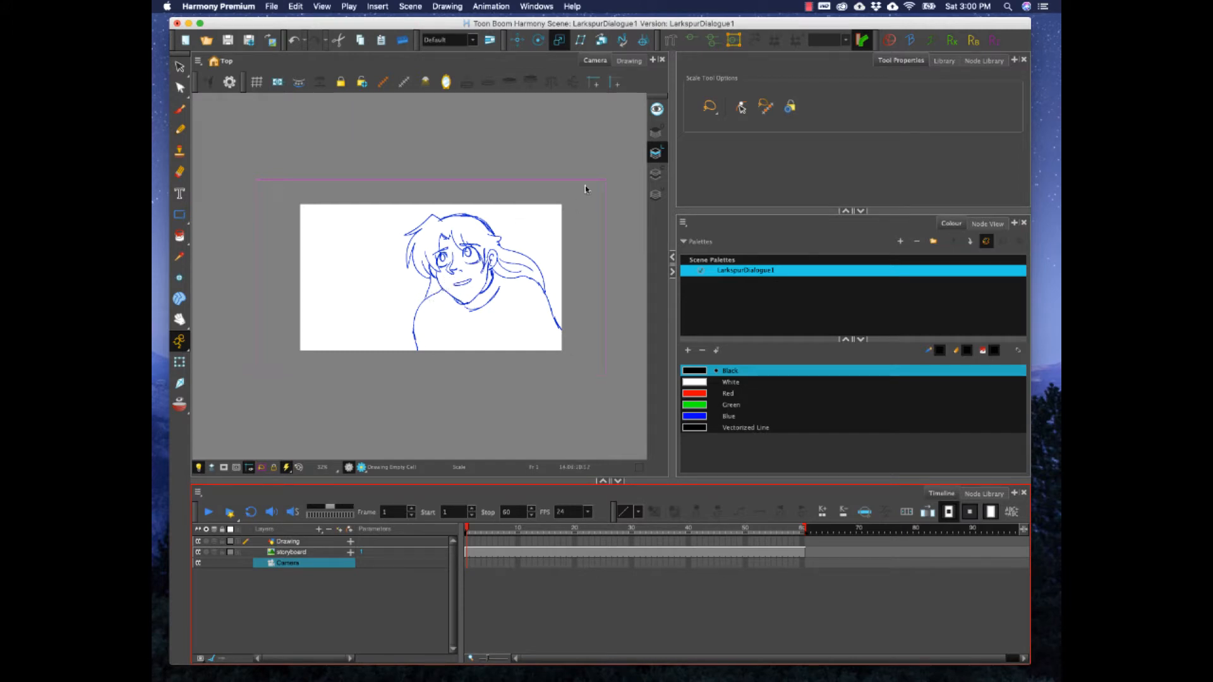
left_click(553, 209)
left_click_drag(553, 210, 516, 234)
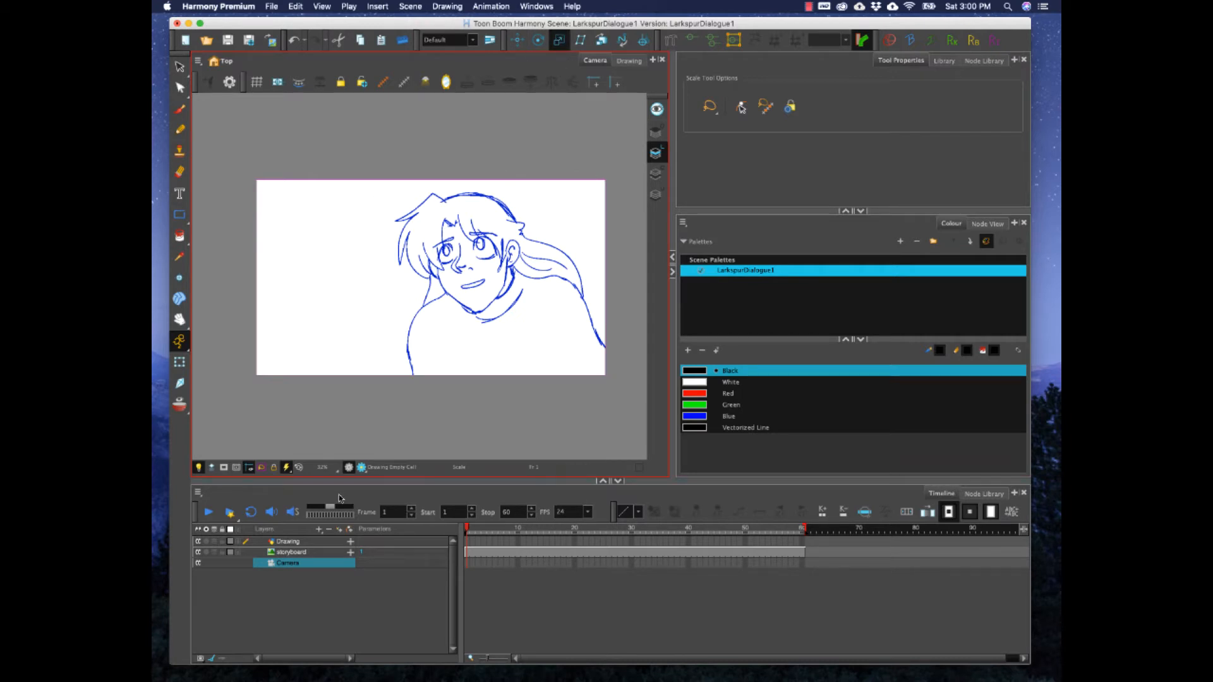
- Select the Drawing layer and activate the Brush tool
left_click(308, 552)
left_click(304, 542)
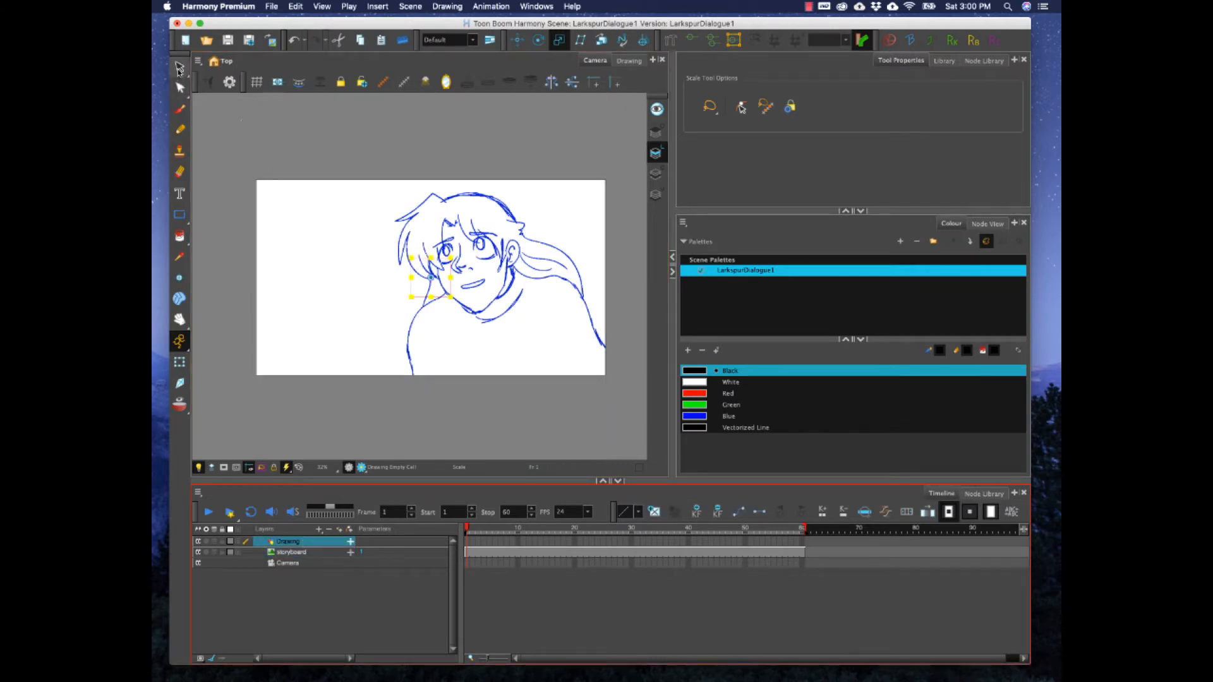
left_click(180, 111)
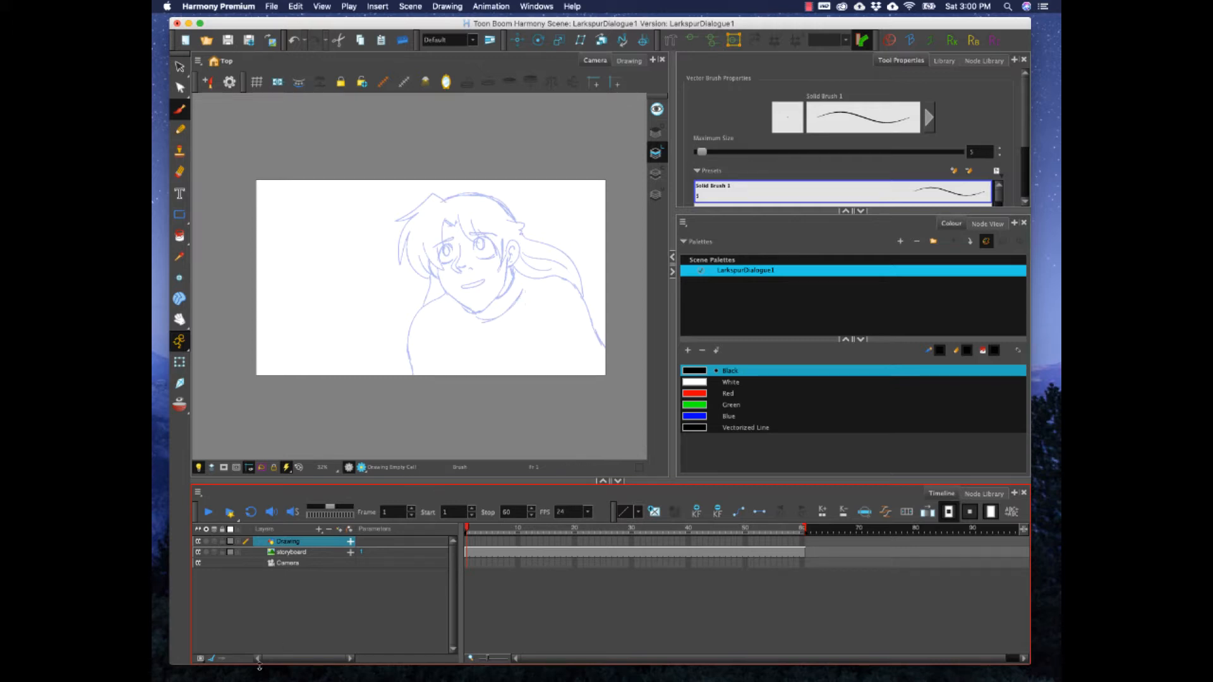
- Compare how the storyboard displays with its own layer and the Drawing layer selected, and with the light table off and on
left_click(296, 553)
left_click(296, 544)
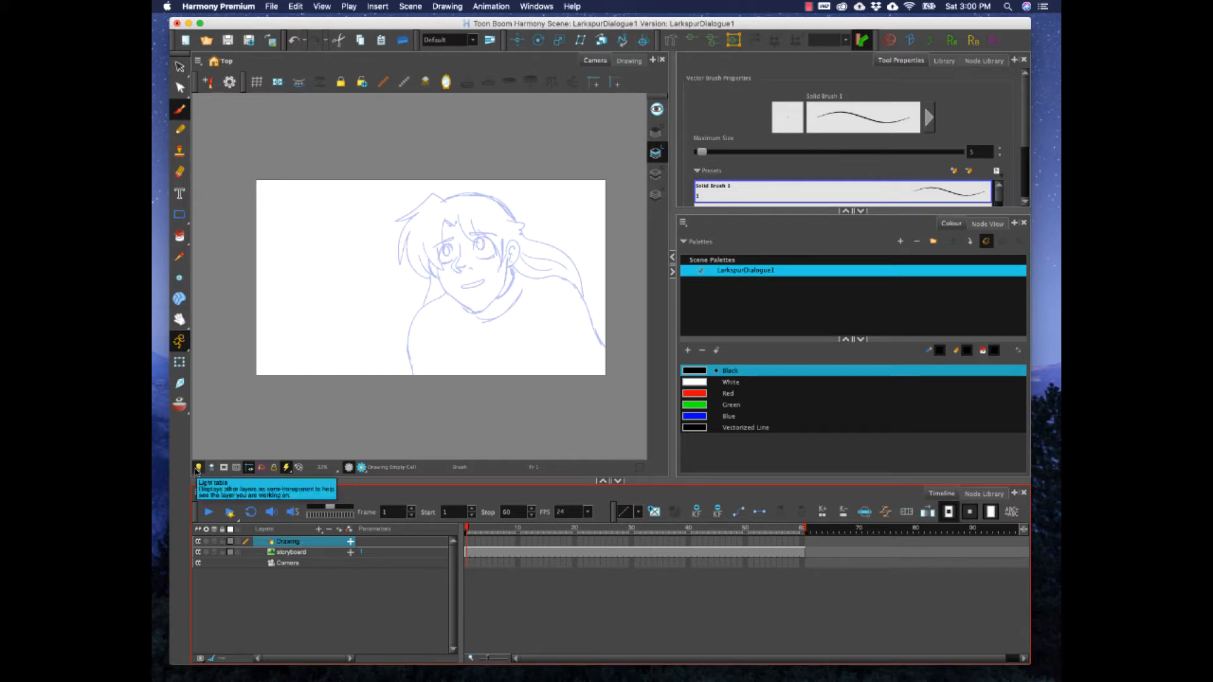
left_click(198, 468)
left_click(197, 468)
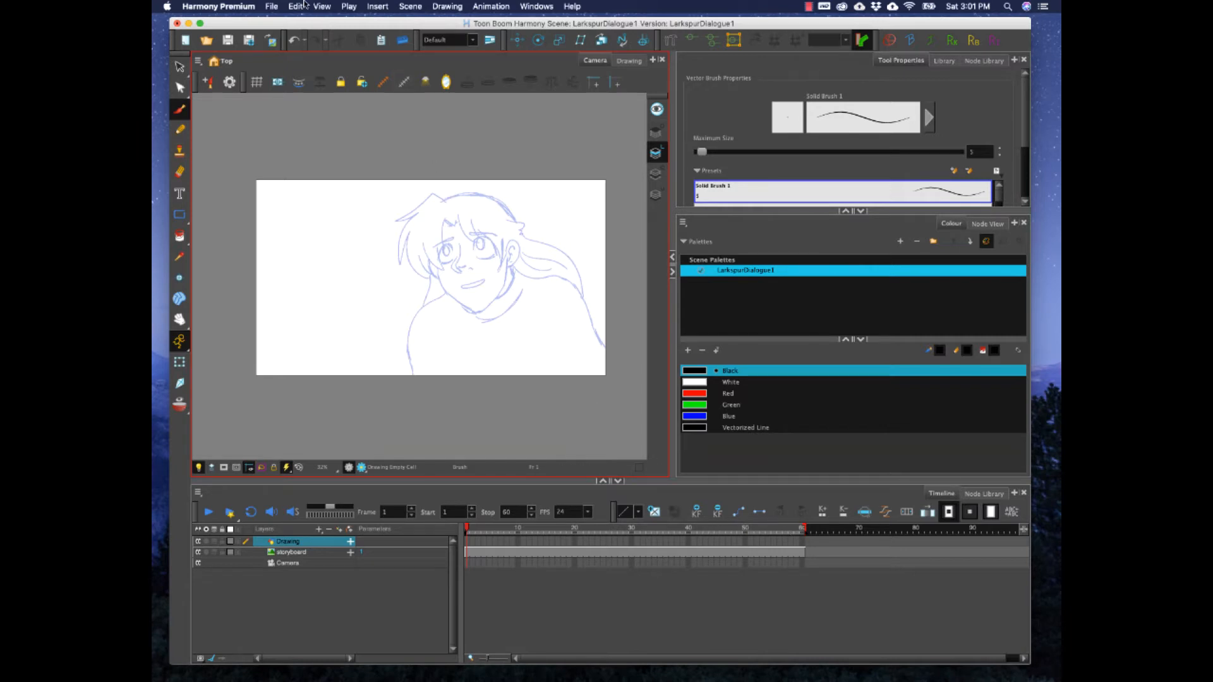
- Import the WAV sound file from the dialogue folder of LarkspurDialogue1 into the scene
left_click(271, 7)
mouse_move(288, 161)
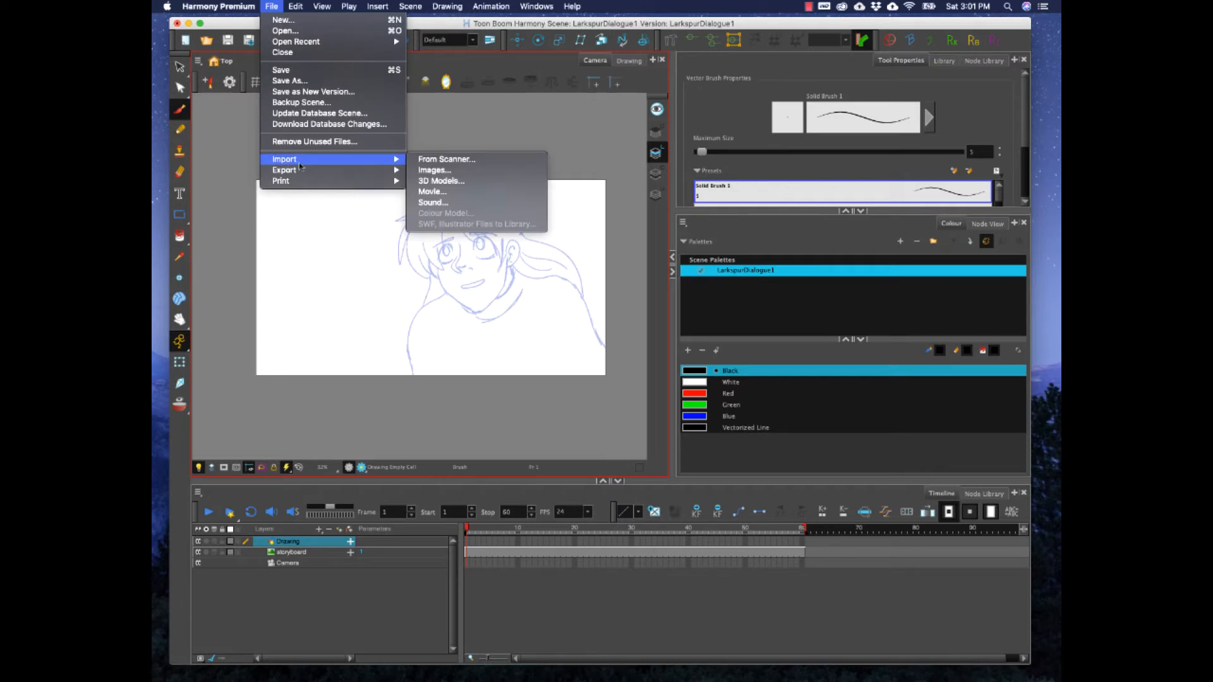
left_click(444, 203)
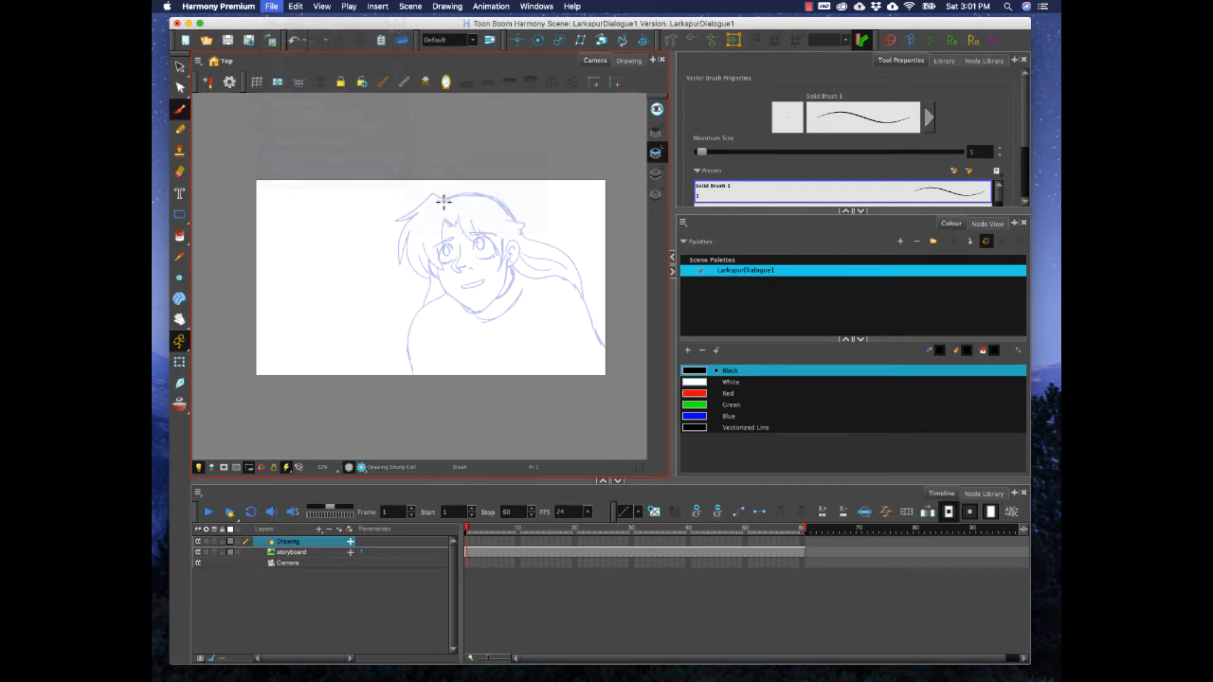
left_click(581, 129)
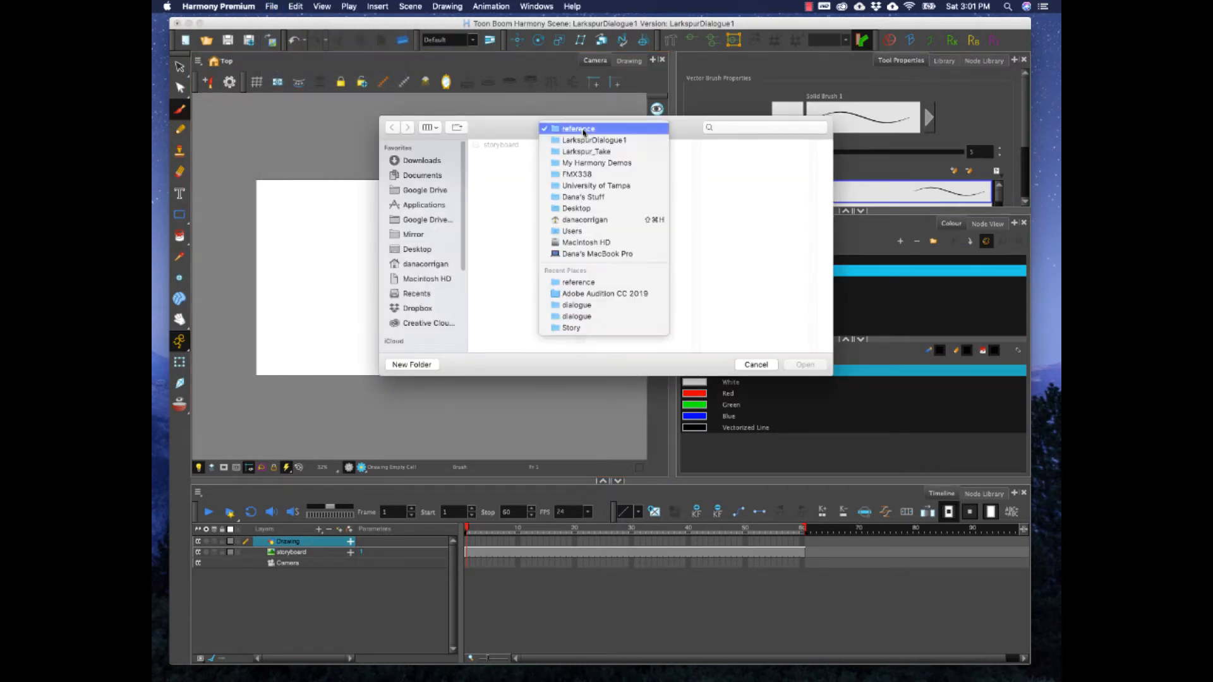
left_click(581, 141)
left_click(729, 144)
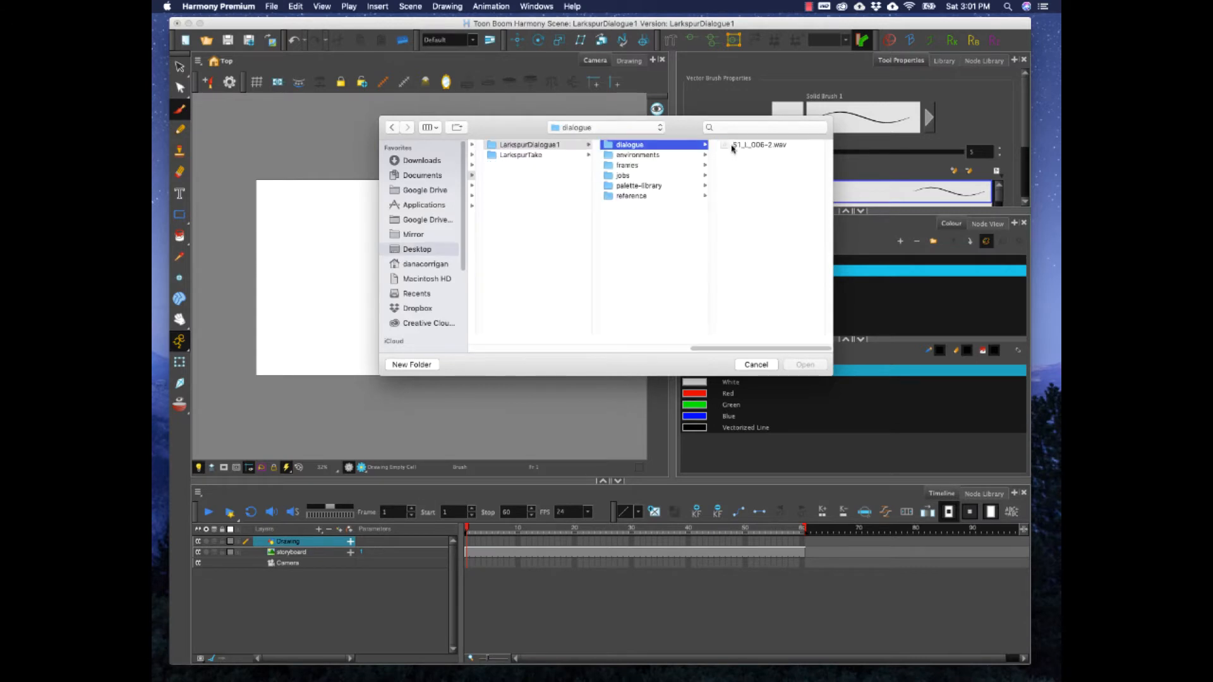
left_click(751, 145)
left_click(797, 364)
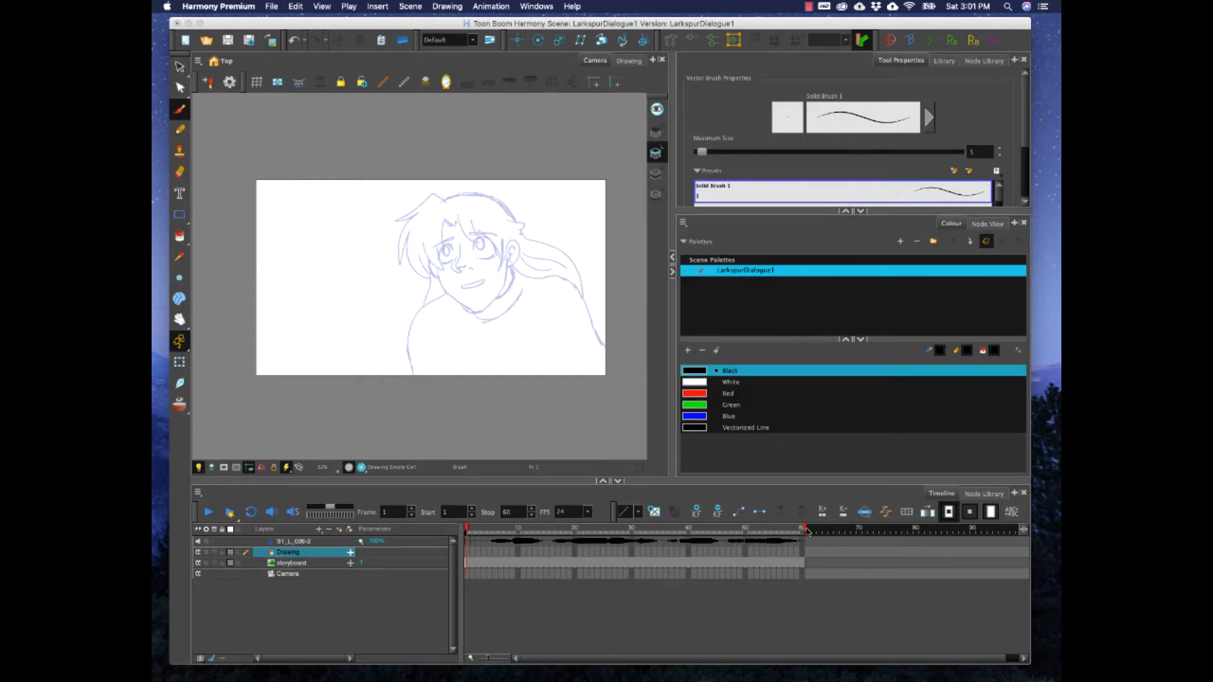
mouse_move(803, 528)
left_mouse_down()
mouse_move(927, 534)
mouse_move(805, 534)
left_mouse_up()
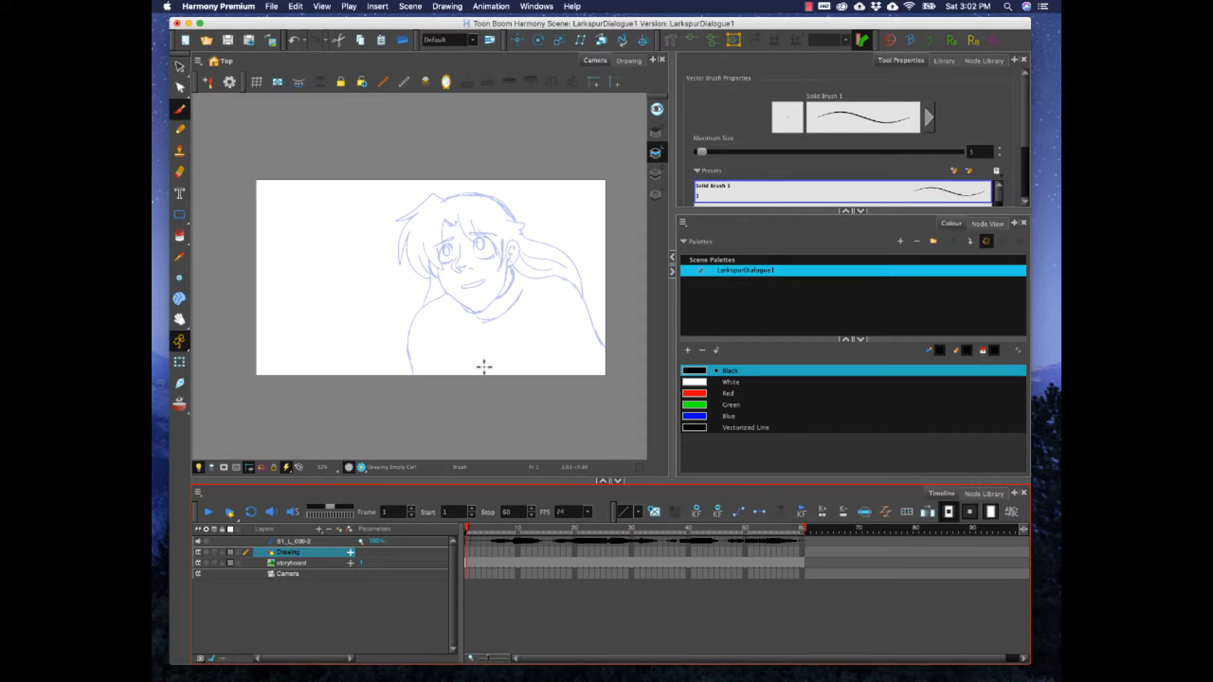
left_click(287, 564)
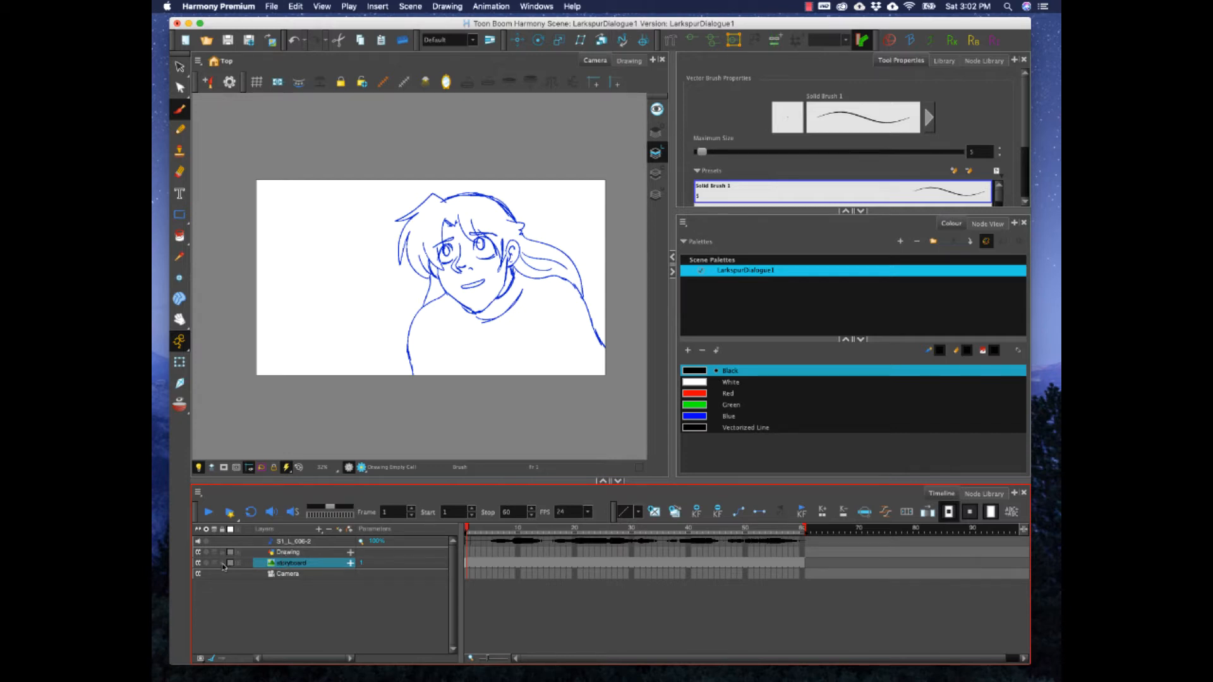
left_click(301, 553)
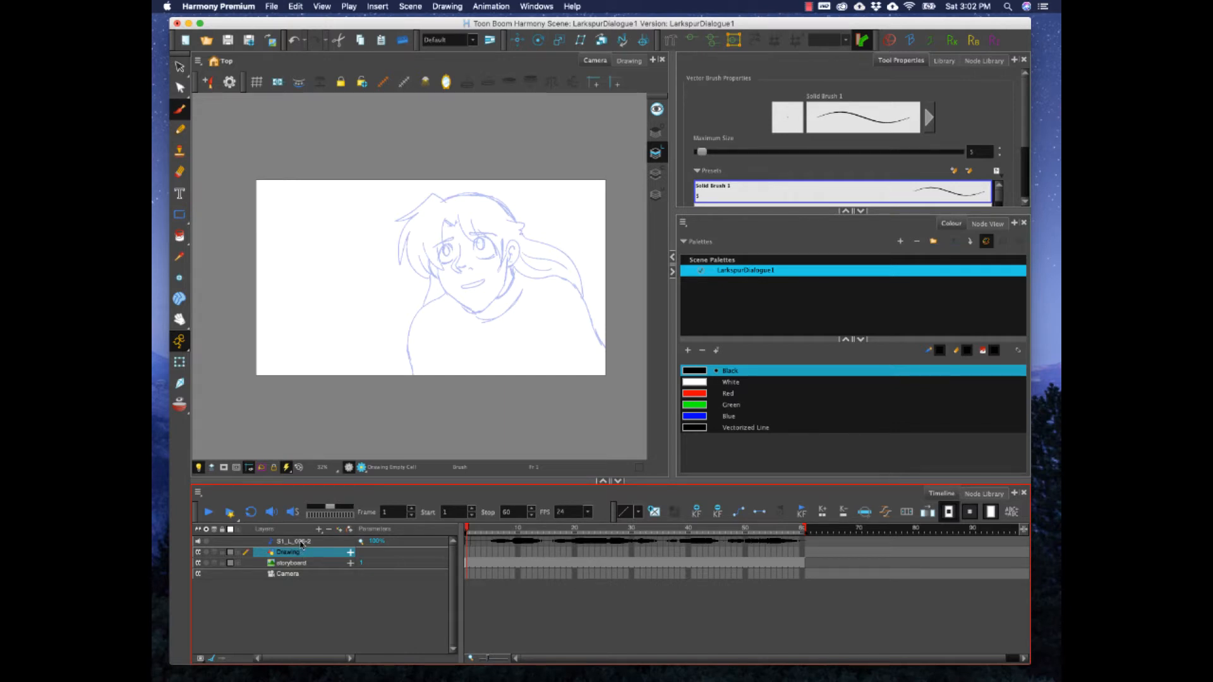
left_click(290, 545)
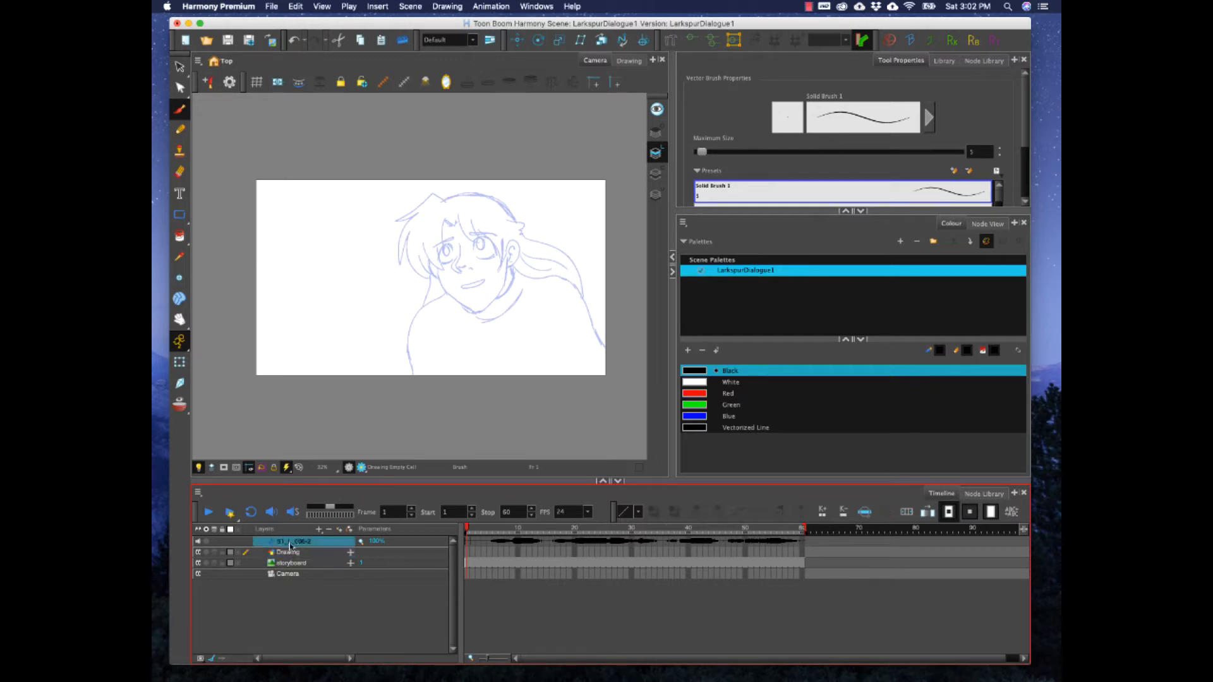
- Turn on sound scrubbing, scrub through the dialogue on the timeline, and reselect the Drawing layer
left_click(492, 530)
left_click_drag(493, 530, 449, 515)
left_click(293, 518)
left_click(506, 529)
left_click_drag(532, 531, 465, 528)
left_click(605, 527)
left_click(316, 553)
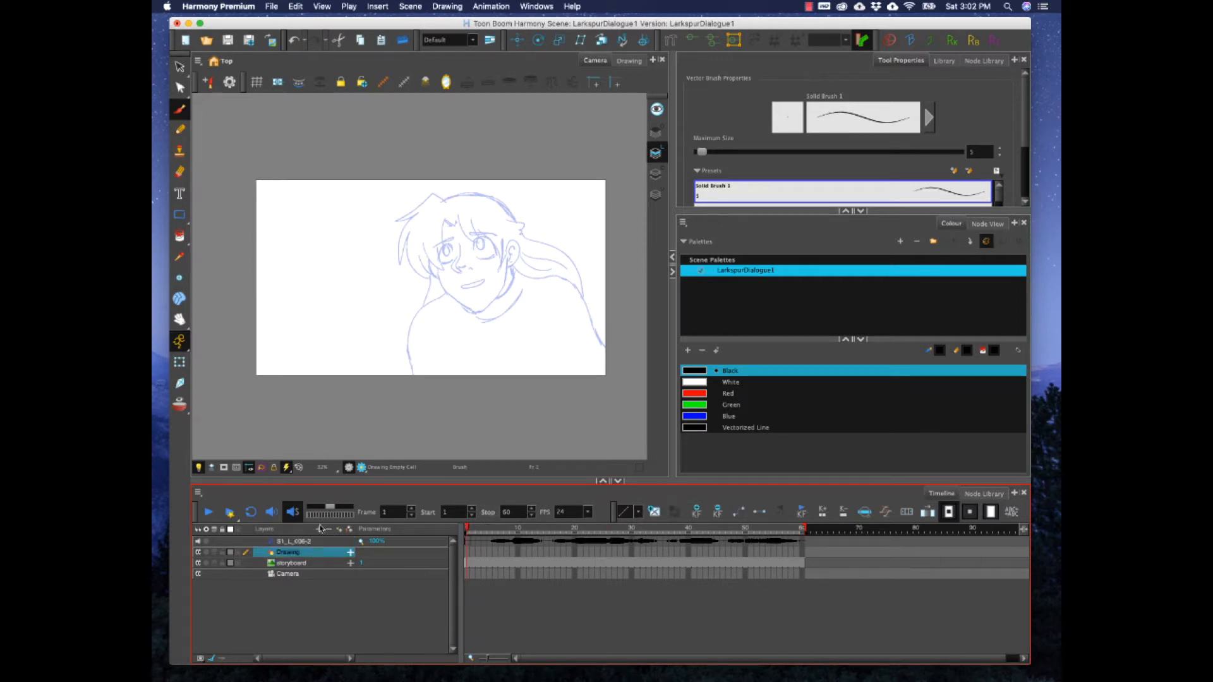
- Enable sound playback, play the scene from frame 1, and return to the first frame
left_click(273, 517)
left_click(468, 528)
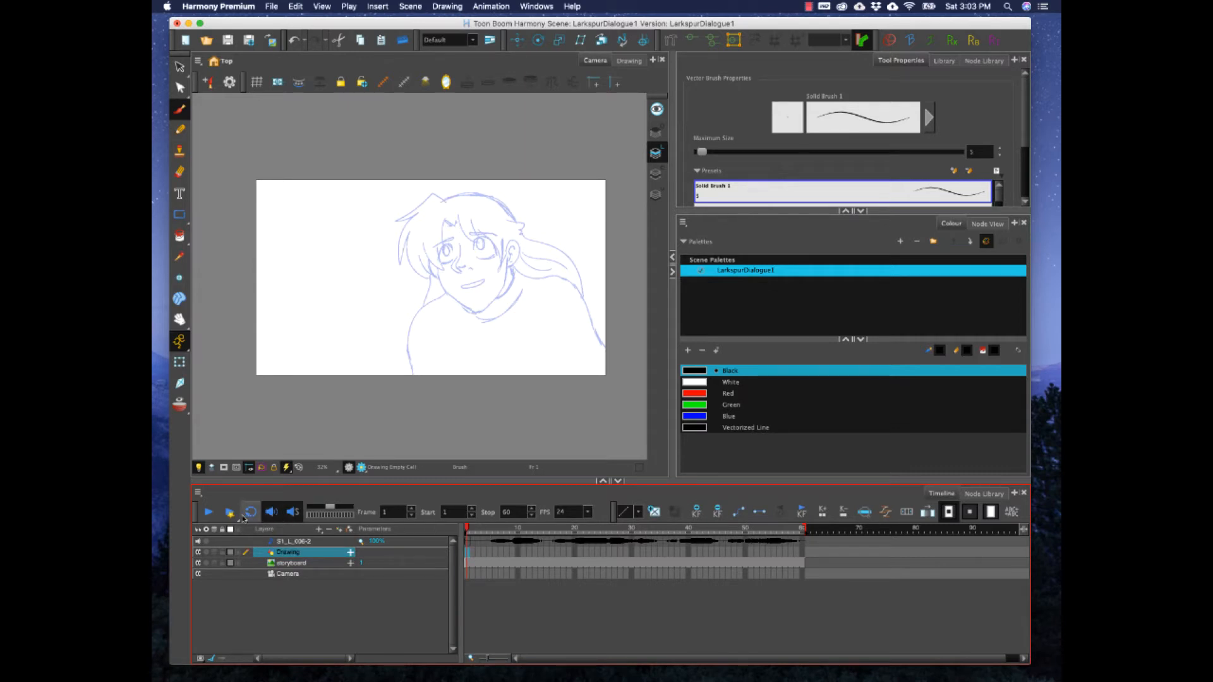
left_click(210, 513)
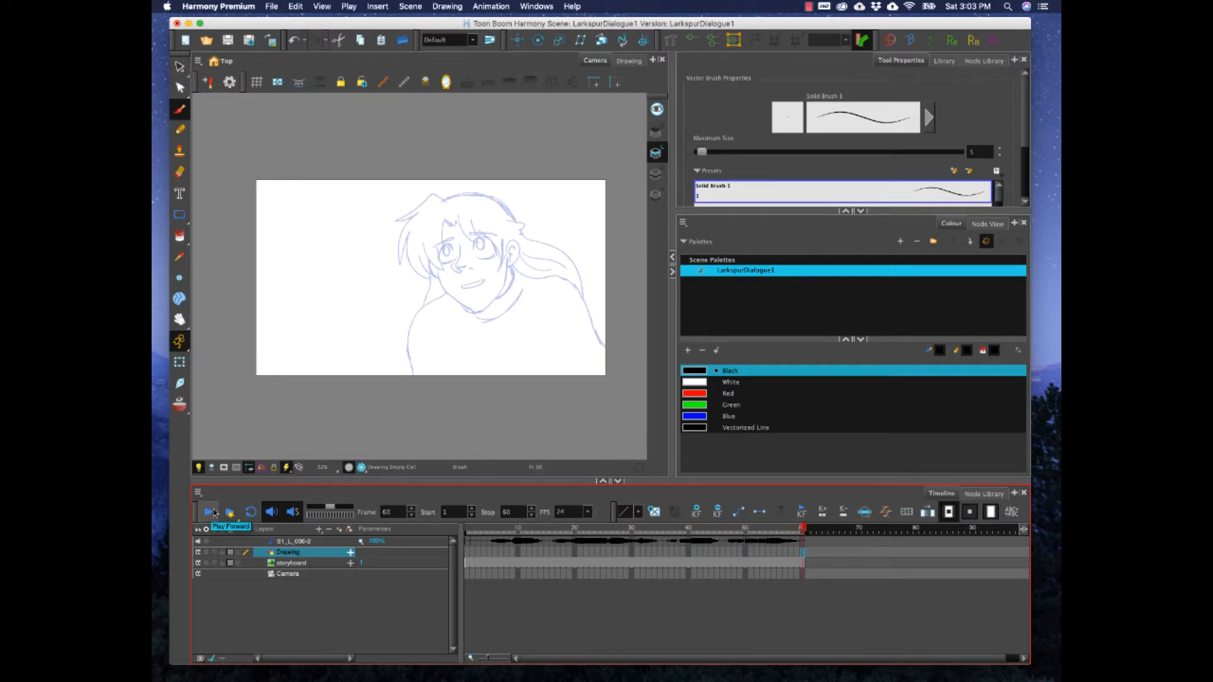
left_click(466, 530)
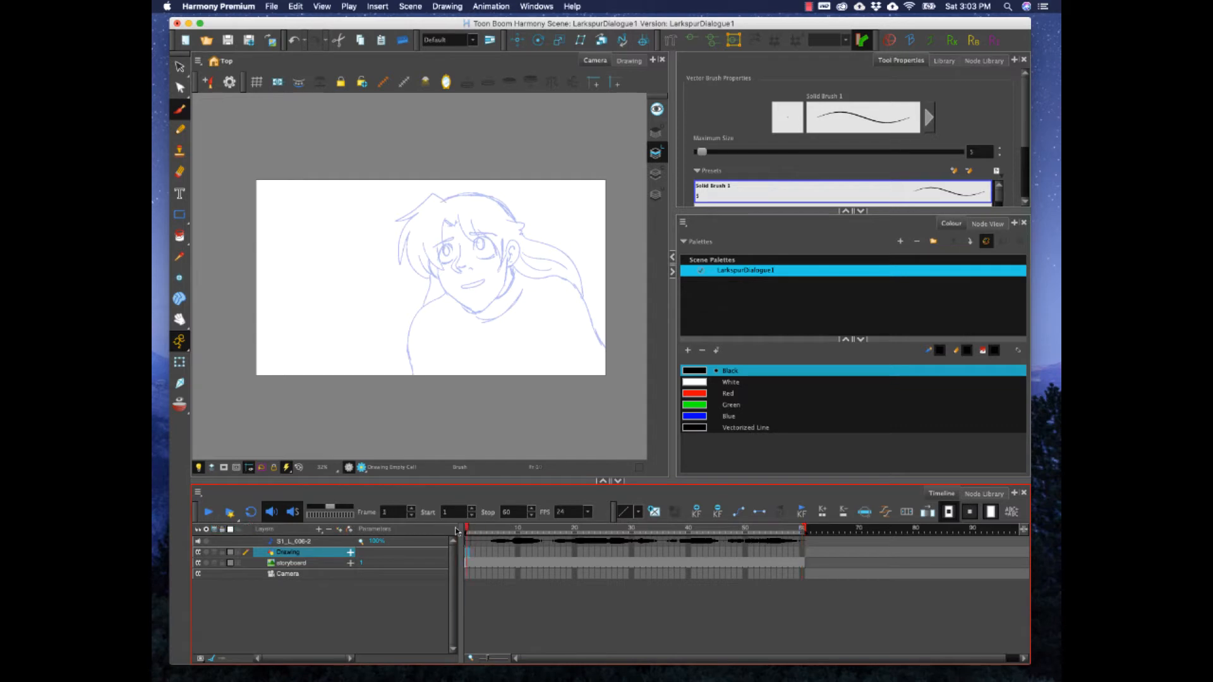
- Rename the Drawing layer as Head and frame the character's face closely in the camera view
right_click(287, 555)
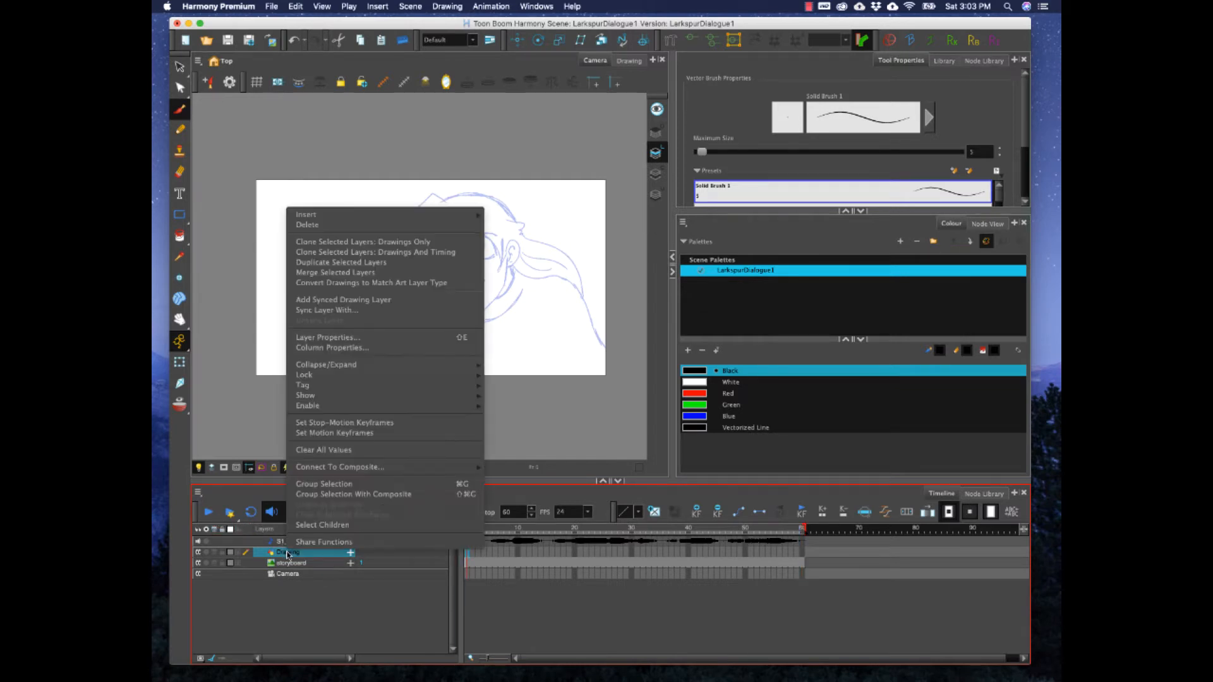
key("Escape")
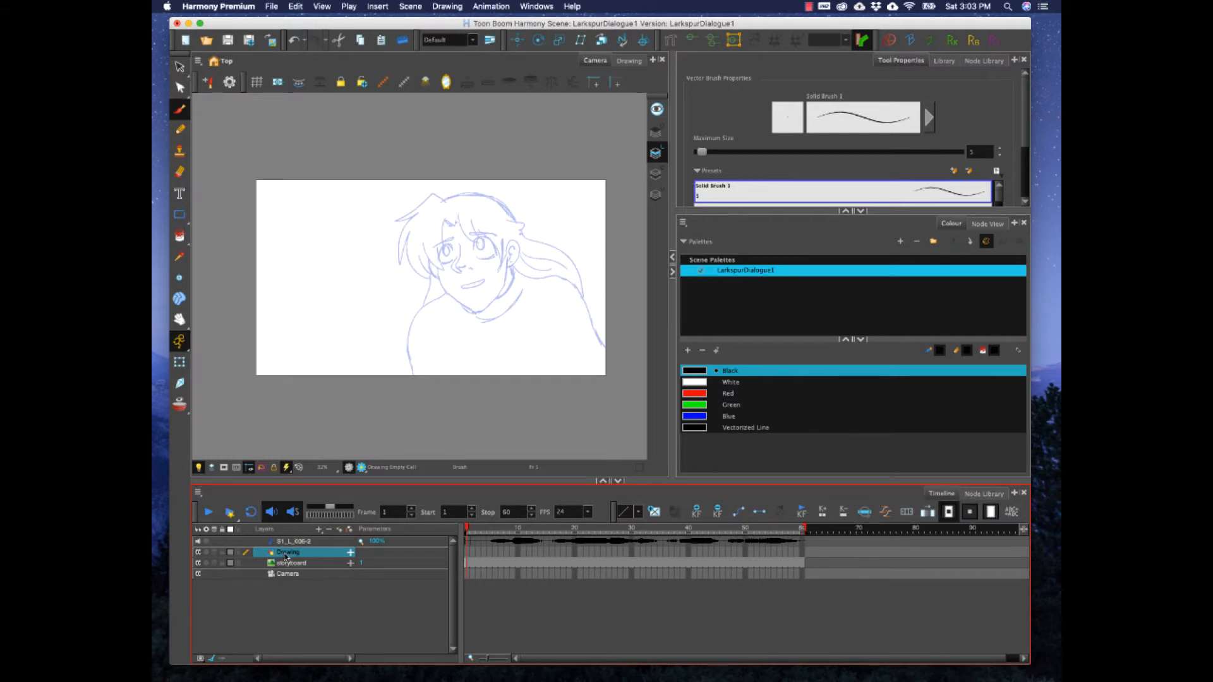
double_click(286, 553)
type("Head")
key("Return")
scroll(467, 234, "up", 2)
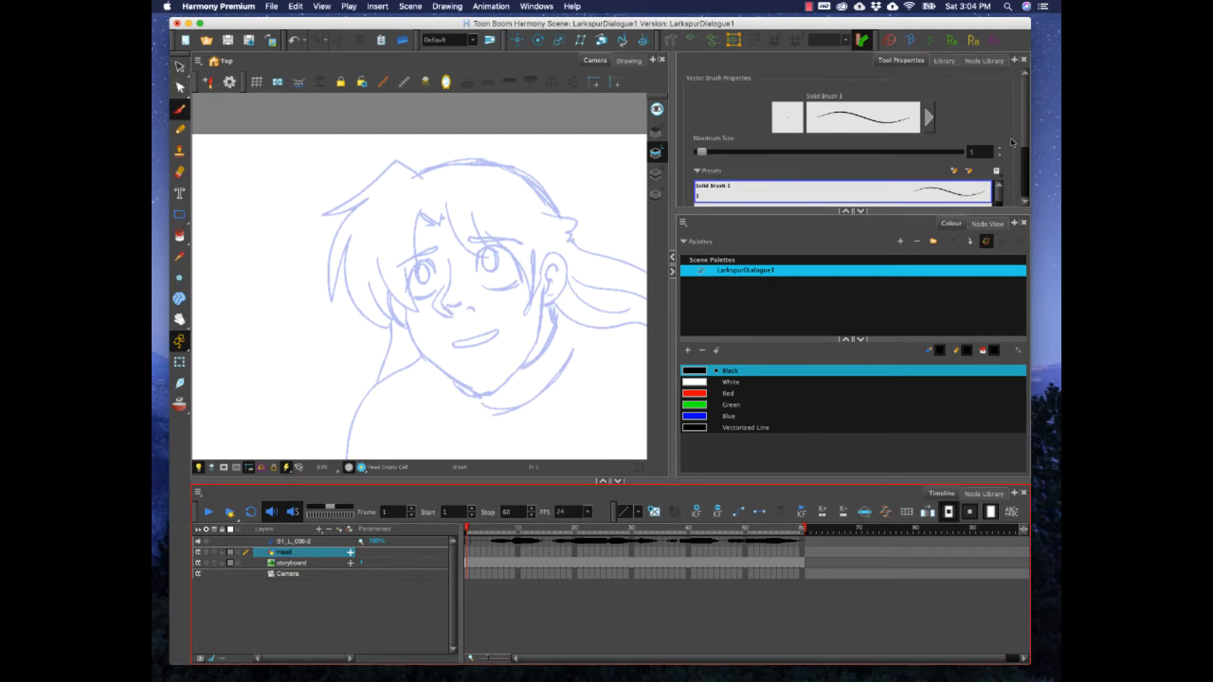
- Set the brush's maximum size to 15 and try black strokes along the character's jaw line
left_click(977, 151)
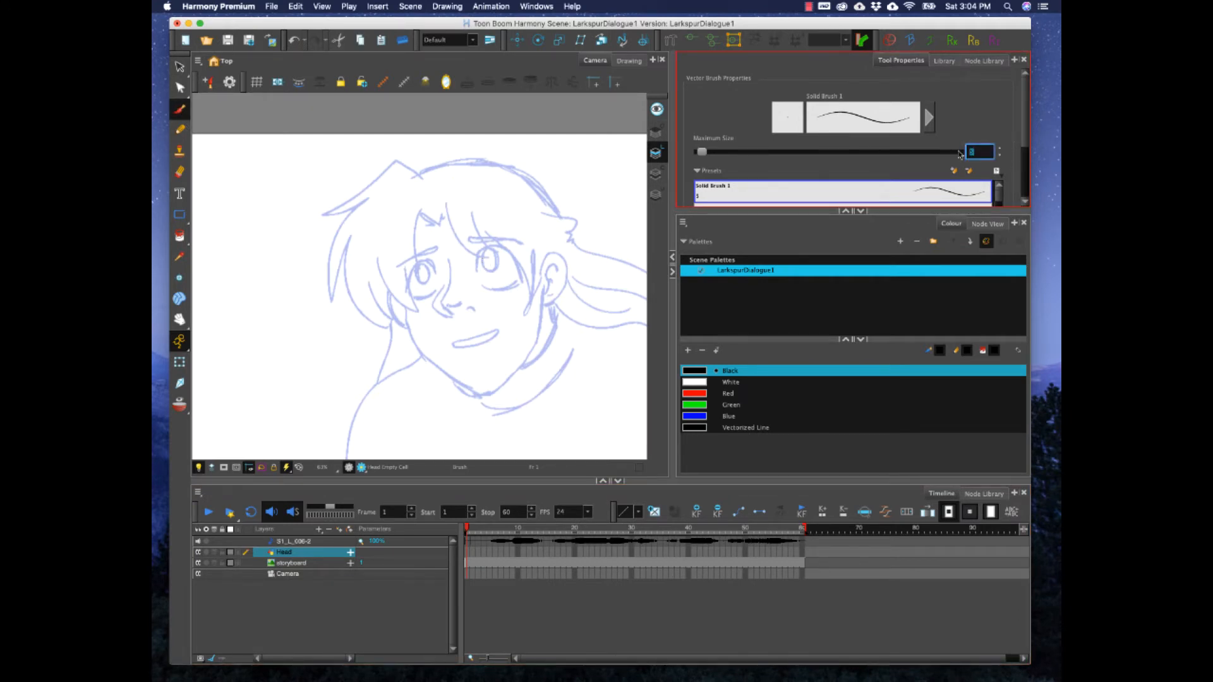
type("15")
key("Return")
mouse_move(404, 311)
left_mouse_down()
mouse_move(420, 358)
mouse_move(408, 333)
mouse_move(443, 371)
left_mouse_up()
key("super+z")
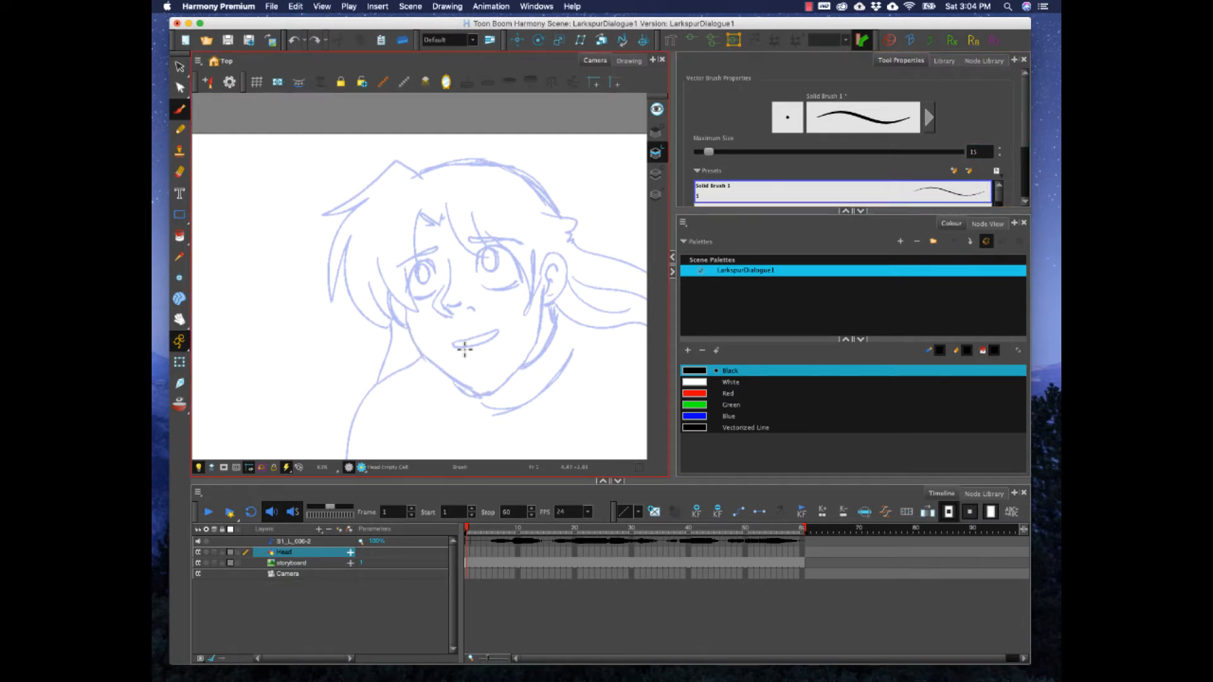
mouse_move(408, 326)
left_mouse_down()
mouse_move(441, 378)
mouse_move(491, 407)
left_mouse_up()
key("super+z")
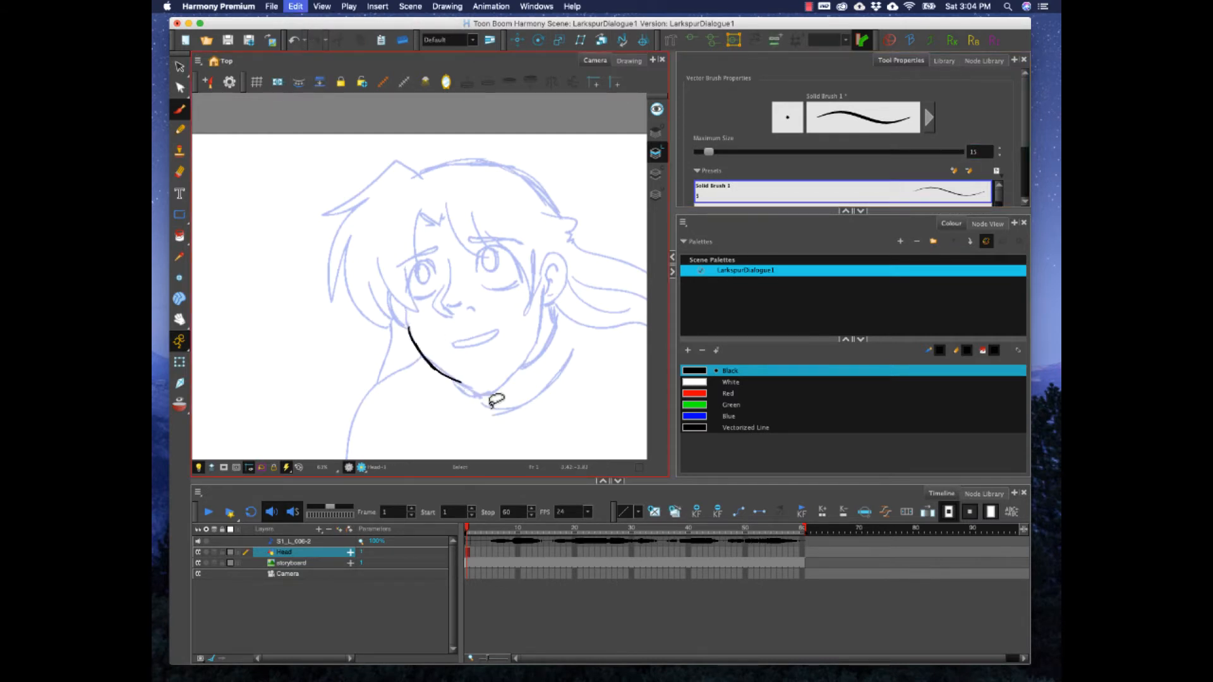
key("super+z")
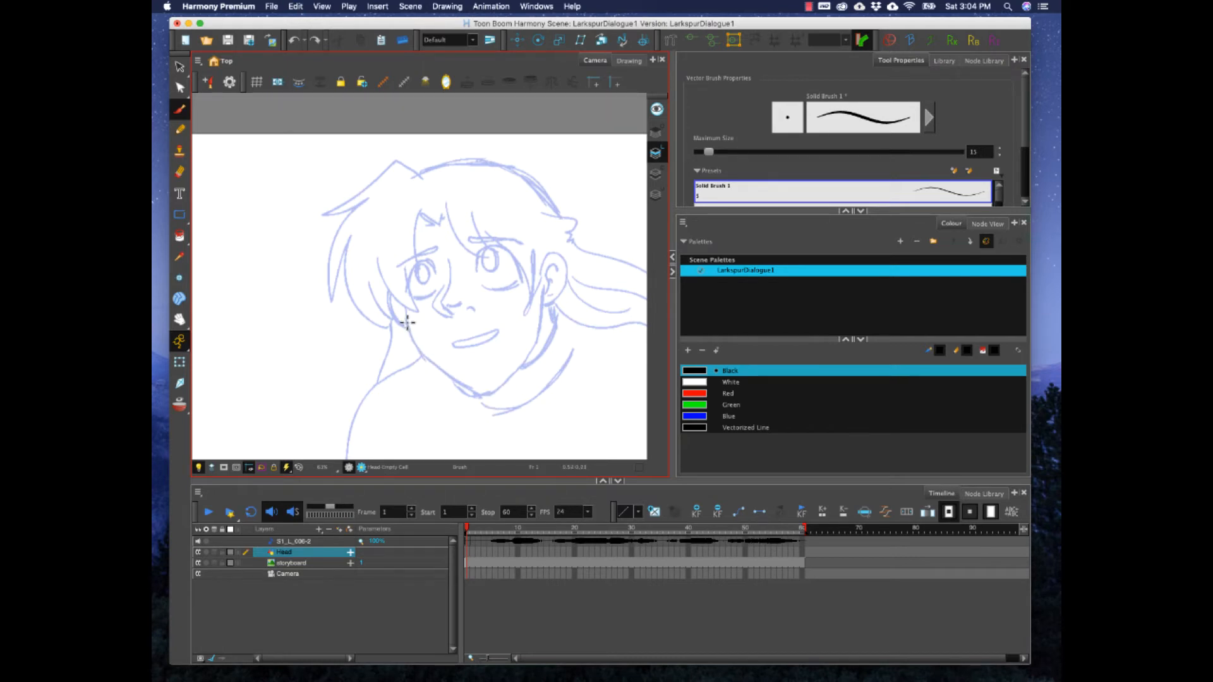
left_click_drag(407, 321, 444, 373)
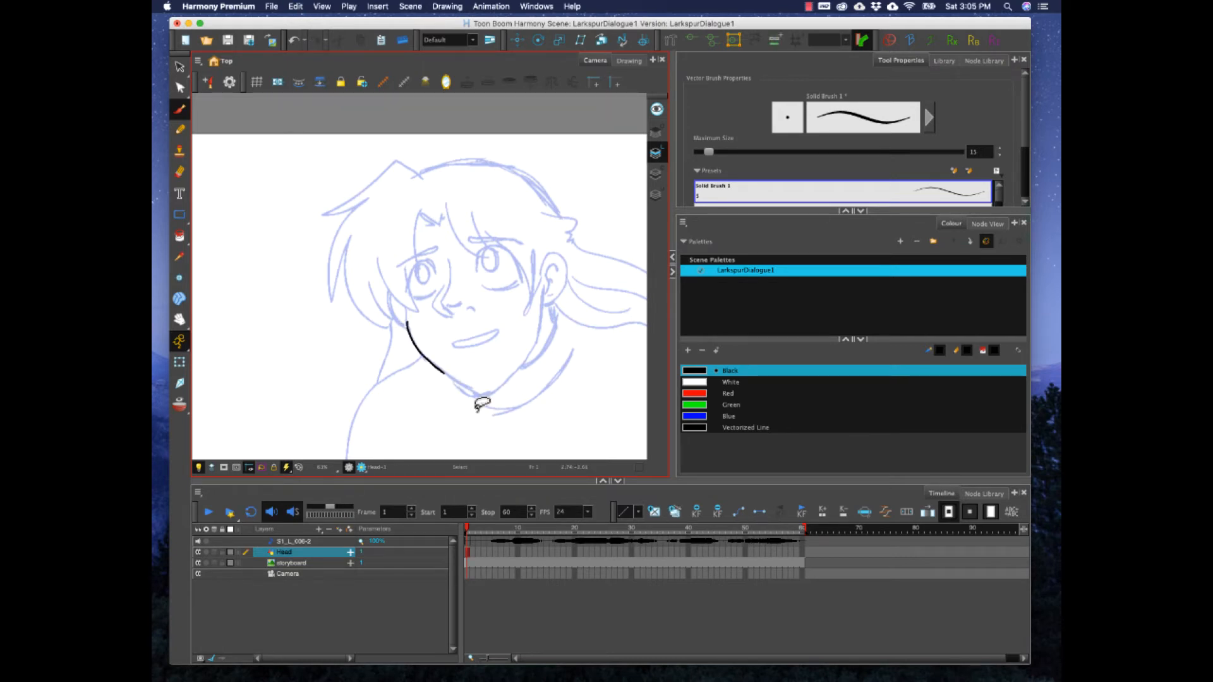
key("super+z")
- Choose the Red swatch as the drawing colour and try a stroke along the jaw line
left_click(717, 416)
left_click(707, 394)
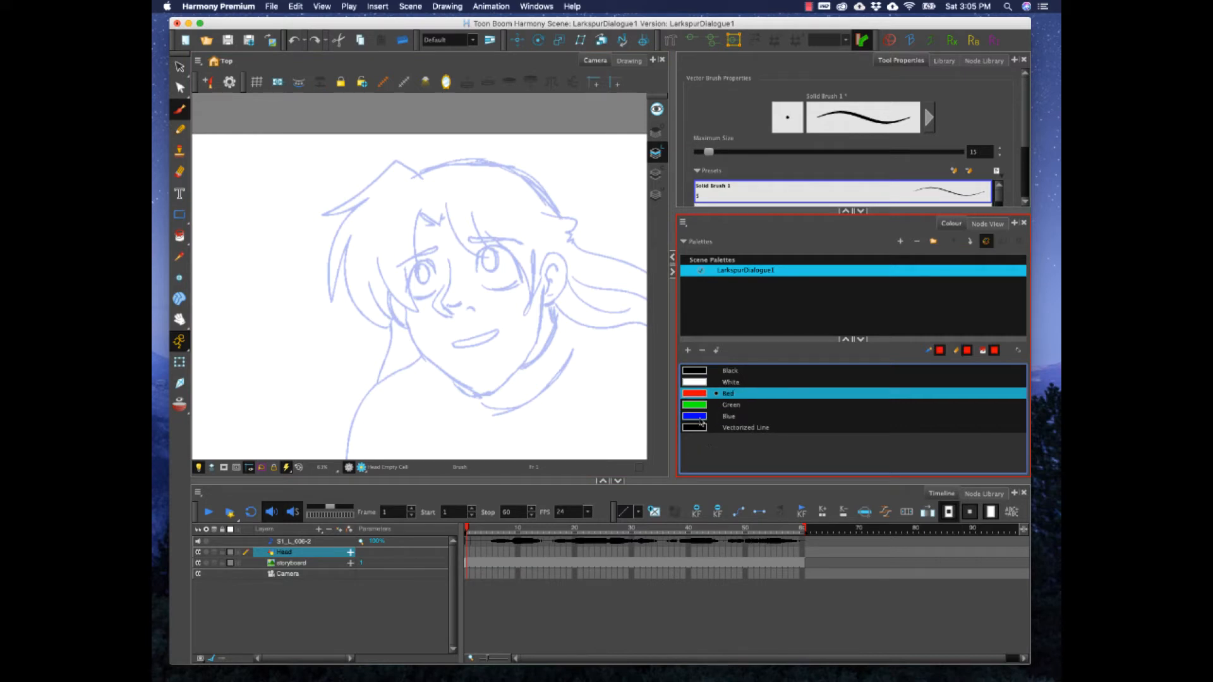
left_click_drag(404, 311, 439, 373)
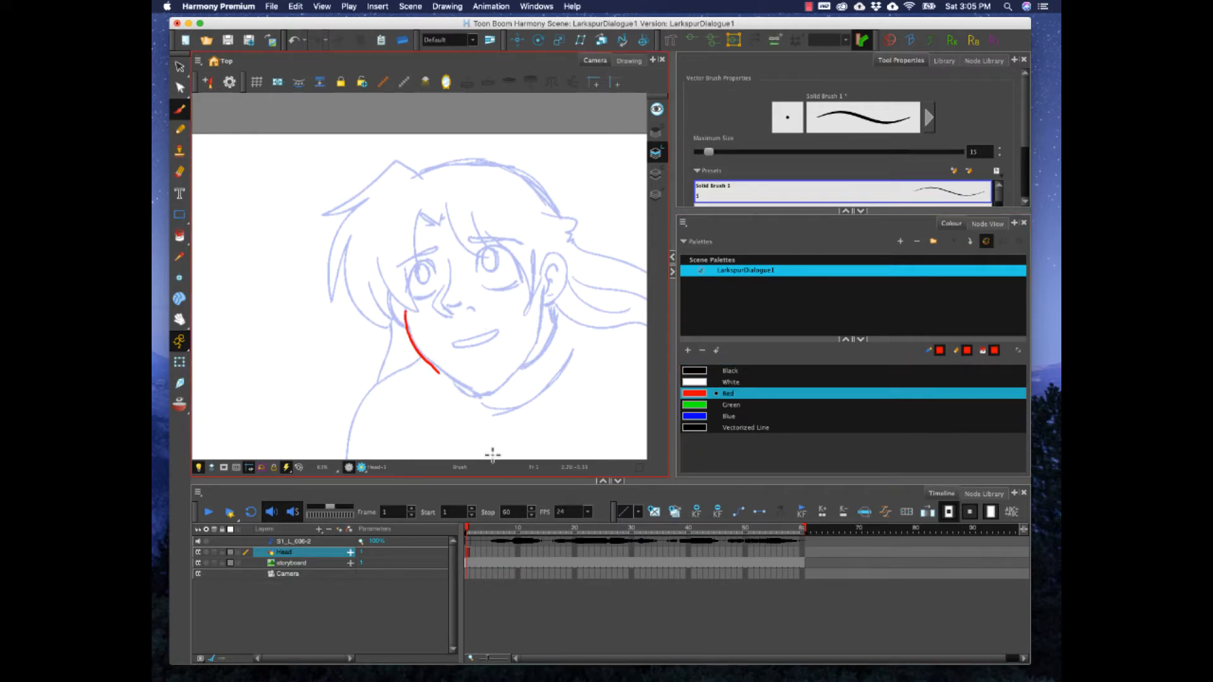
key("super+z")
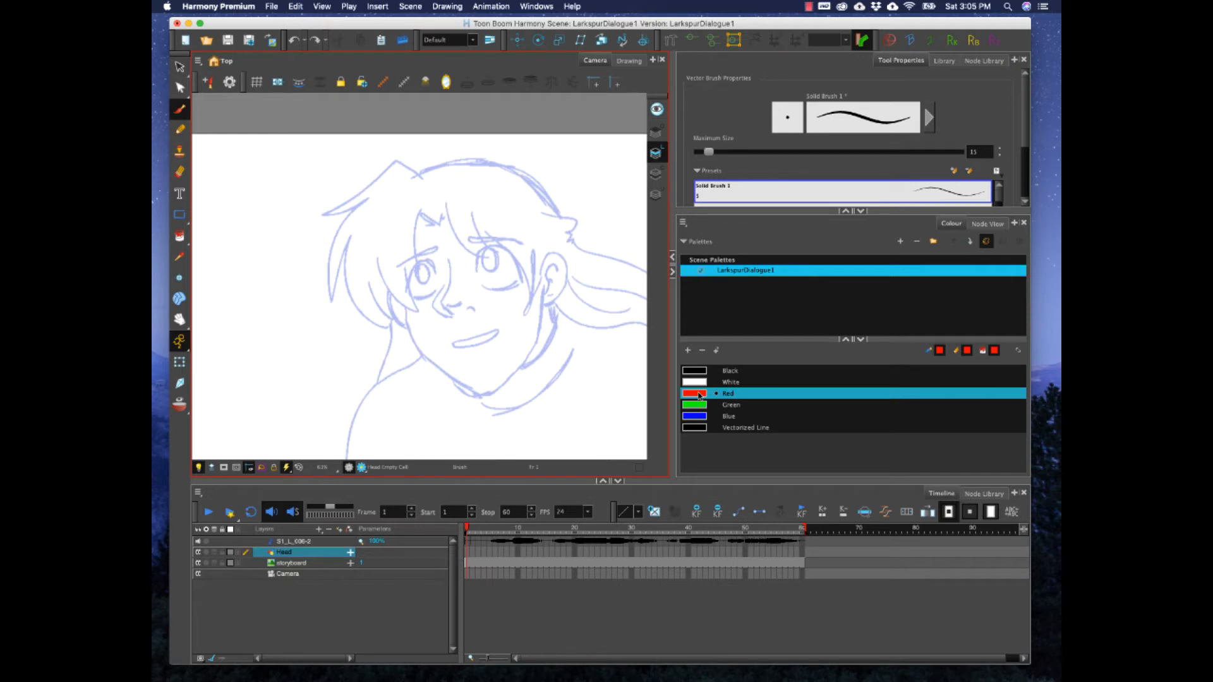
- Darken the Red swatch of the LarkspurDialogue1 palette and test it with a stroke along the jaw
double_click(700, 394)
left_click_drag(589, 231, 565, 231)
left_click(464, 216)
mouse_move(407, 314)
left_mouse_down()
mouse_move(416, 346)
mouse_move(411, 334)
mouse_move(464, 383)
left_mouse_up()
key("super+z")
key("super+z")
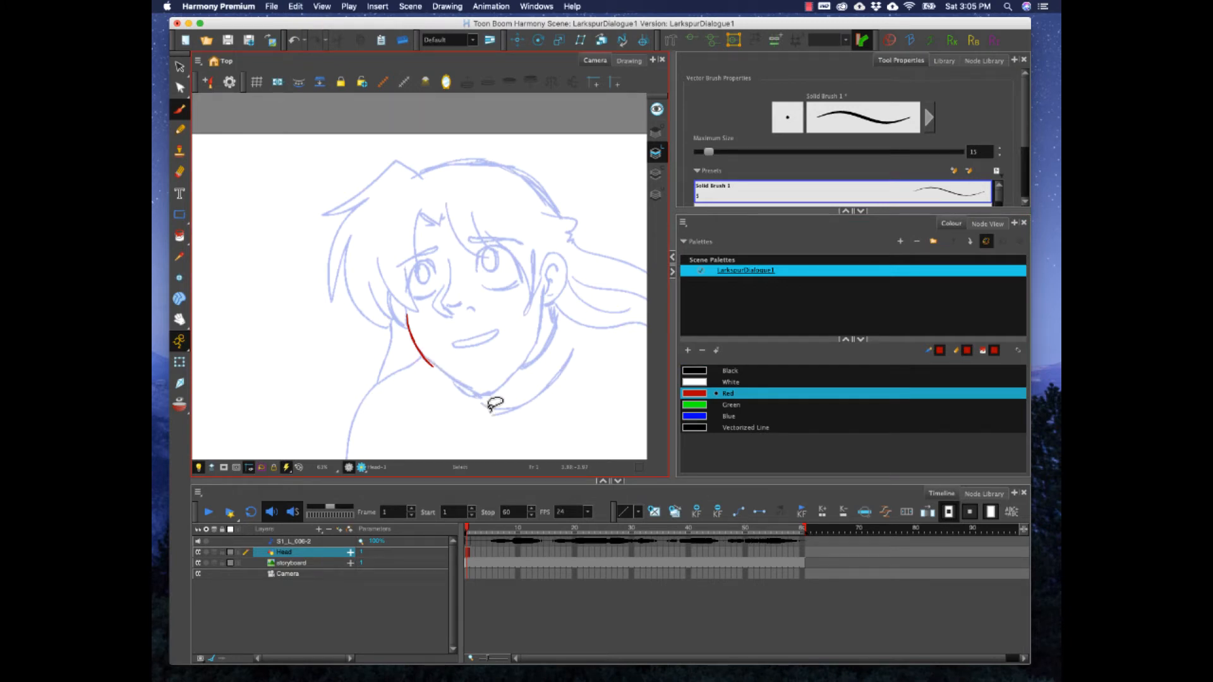
- Set the vector brush's centerline smoothing to 10 and test it with a stroke along the jaw
mouse_move(1025, 135)
left_mouse_down()
mouse_move(1021, 191)
mouse_move(1023, 79)
left_mouse_up()
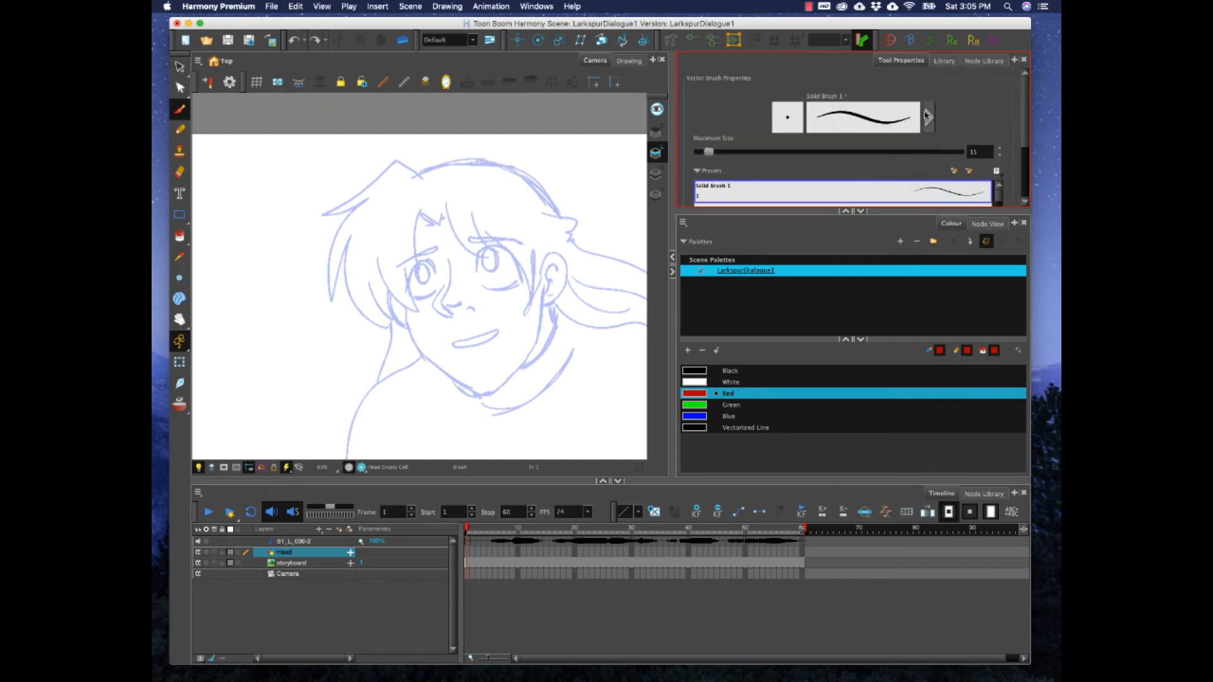
left_click(929, 117)
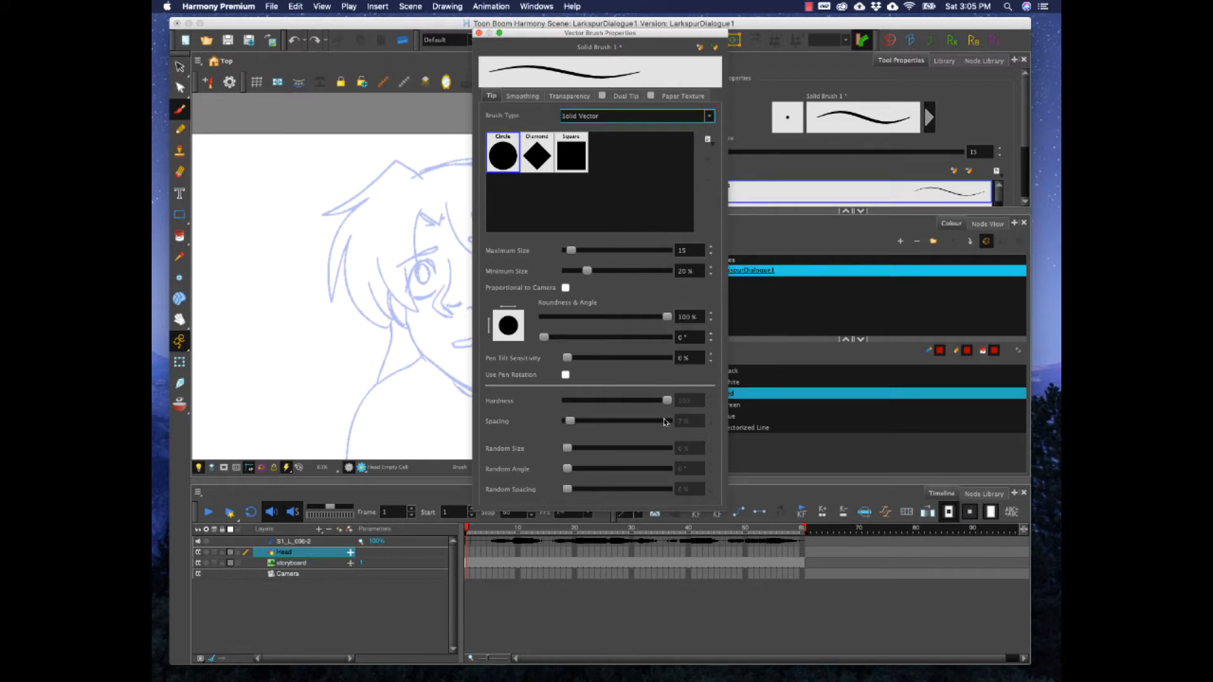
left_click(523, 96)
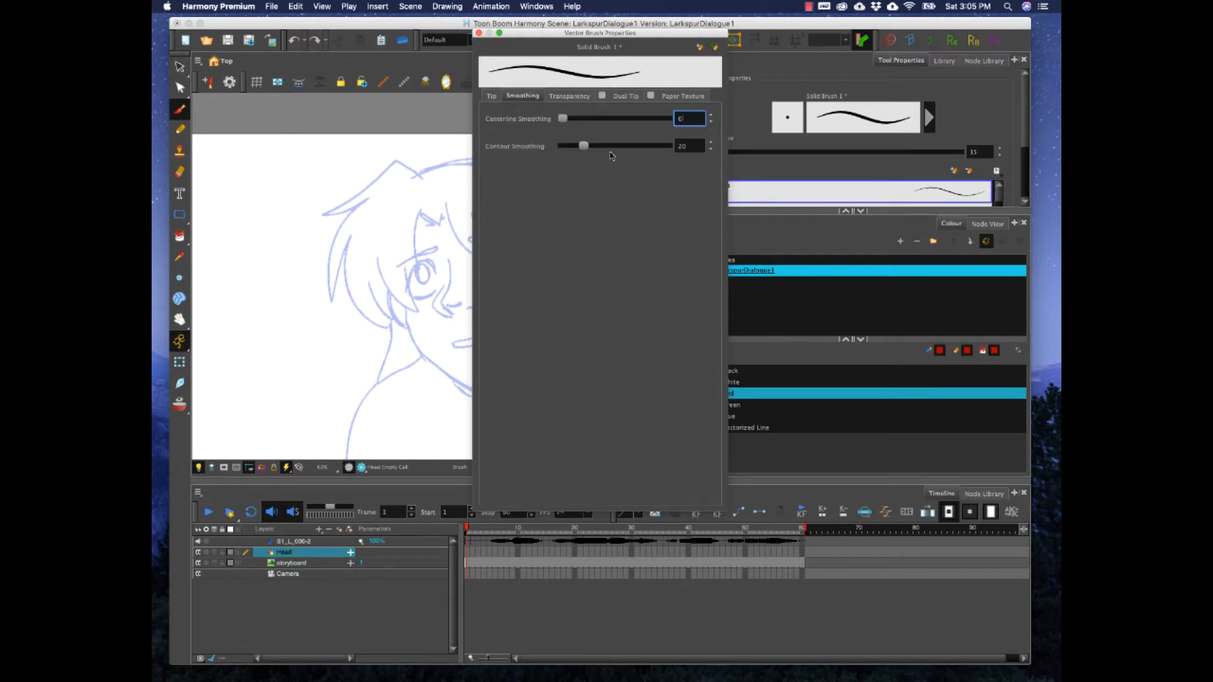
double_click(680, 119)
type("10")
left_click(479, 32)
mouse_move(406, 313)
left_mouse_down()
mouse_move(419, 351)
mouse_move(452, 377)
left_mouse_up()
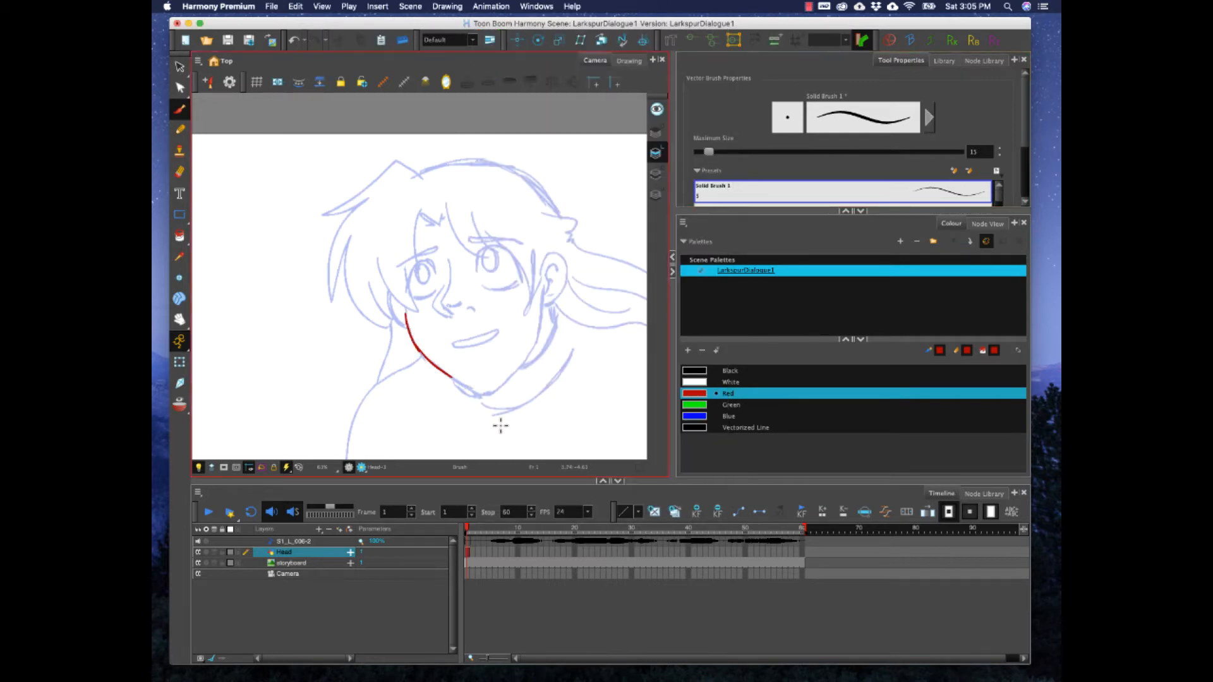
key("super+z")
key("super+z")
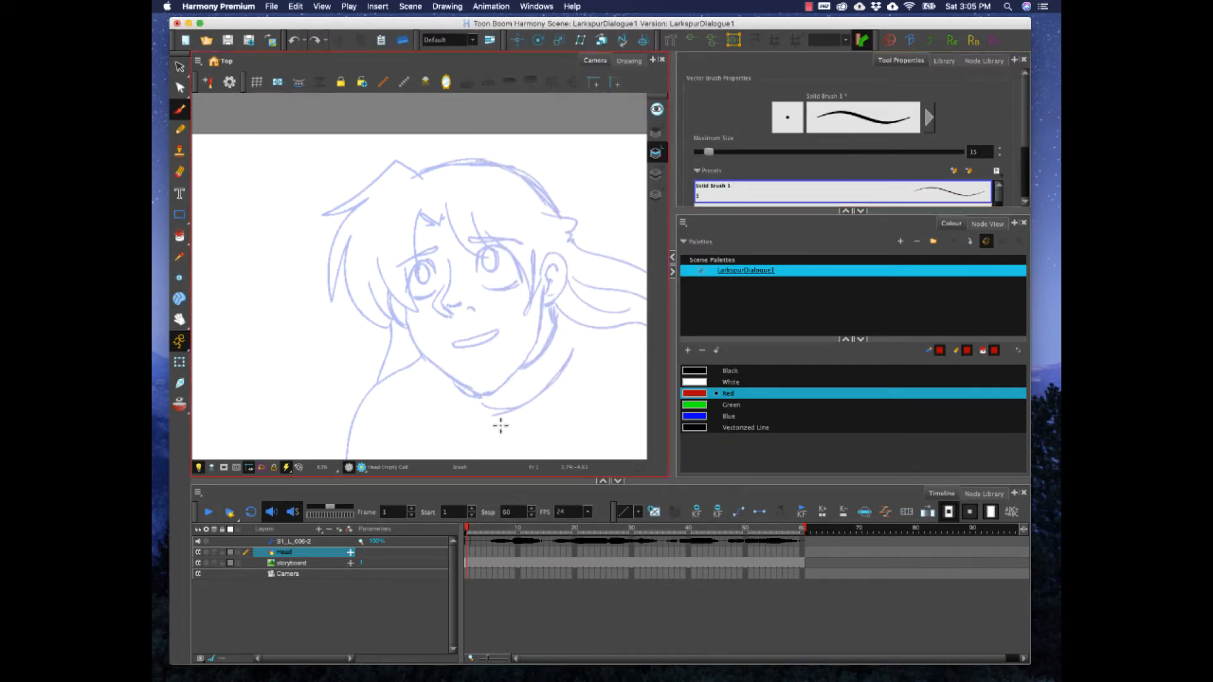
- Set the brush's maximum size to 10 and test the thinner line along the jaw
double_click(973, 152)
type("10")
key("Return")
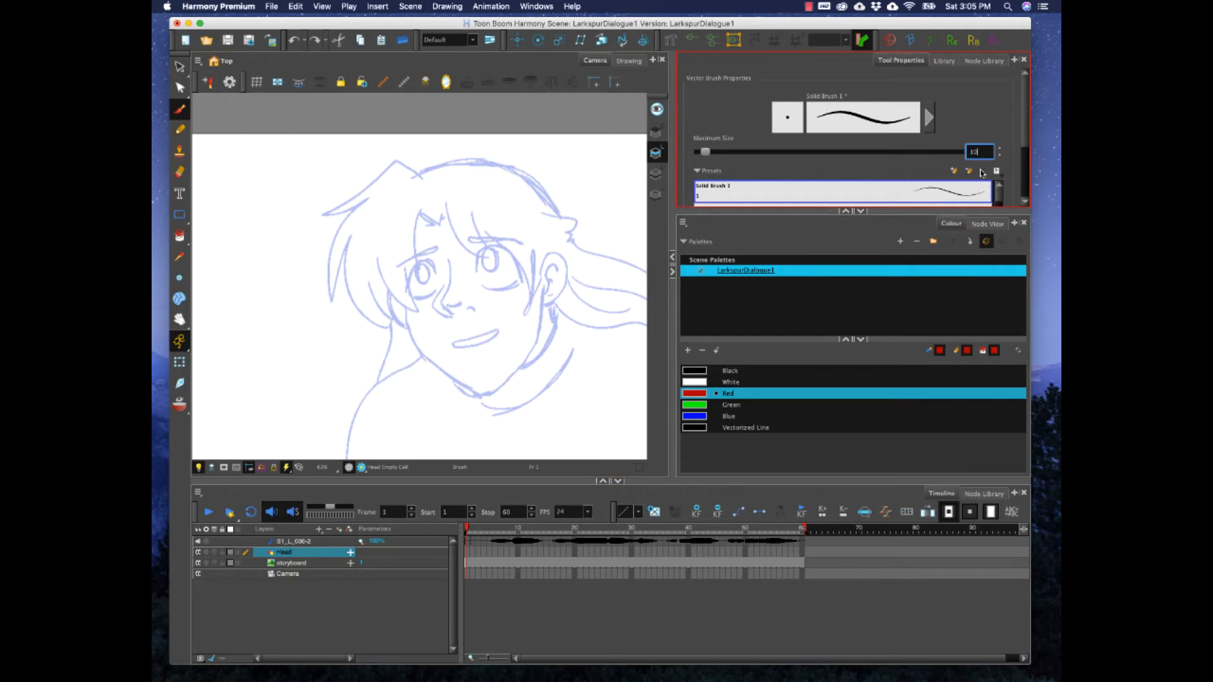
mouse_move(406, 322)
left_mouse_down()
mouse_move(417, 354)
mouse_move(466, 386)
left_mouse_up()
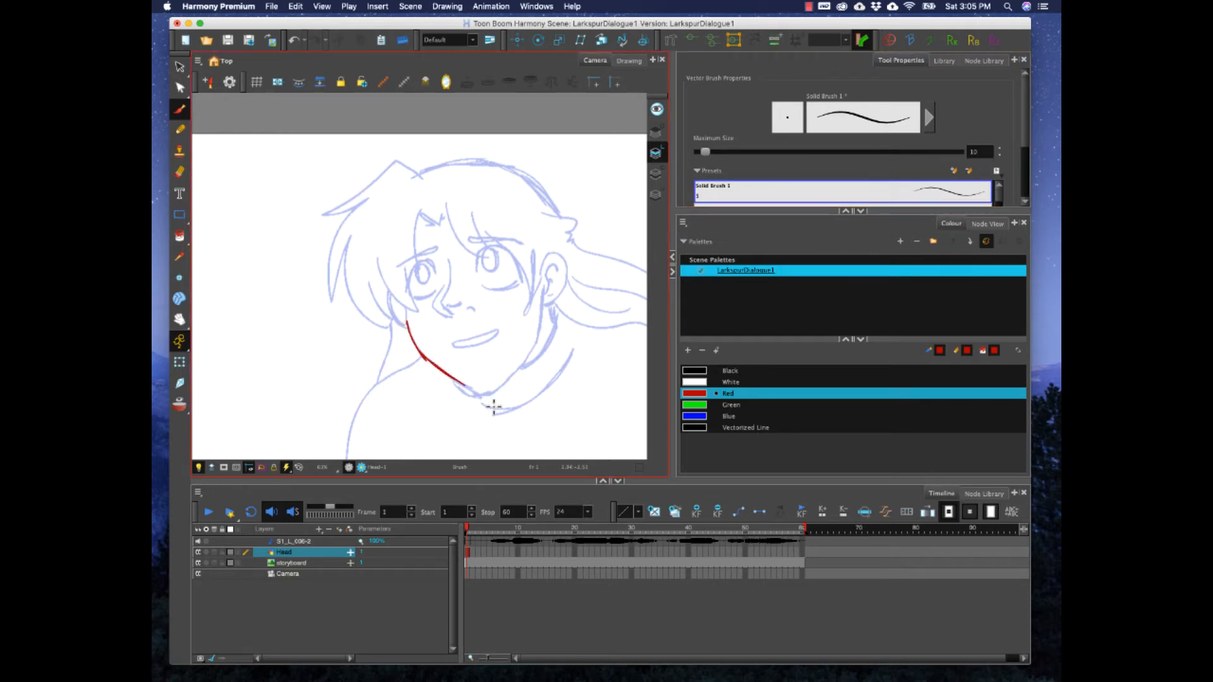
key("super+z")
key("super+z")
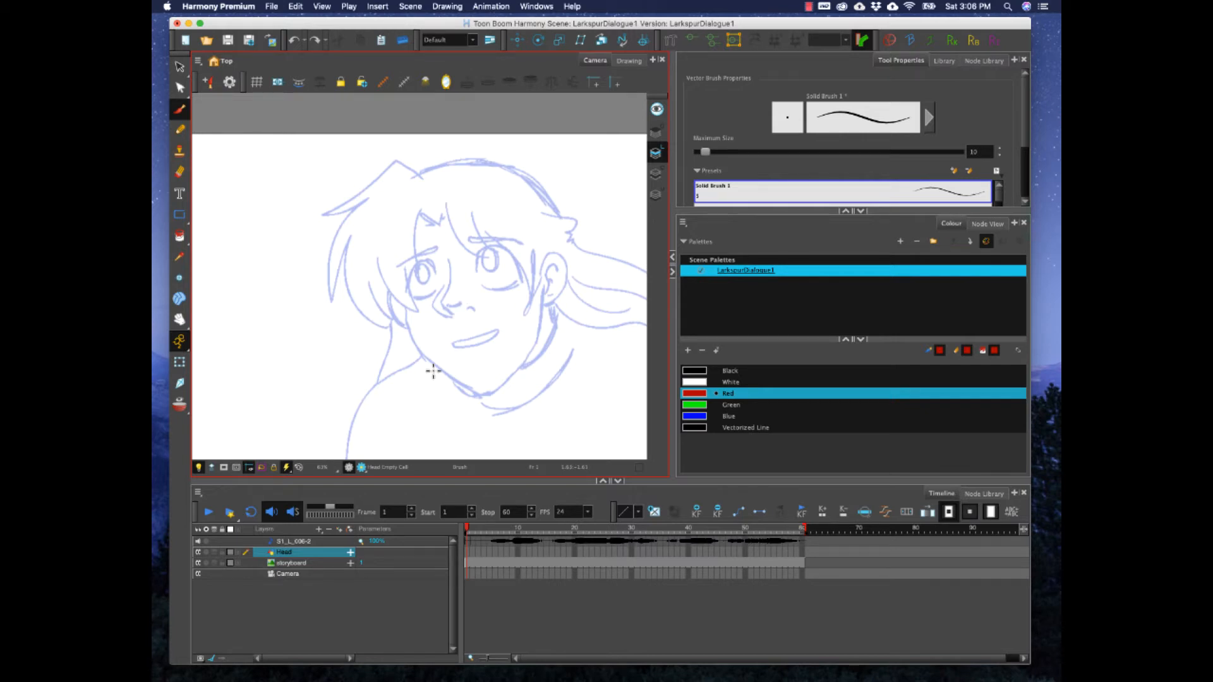
- Trace the character's jaw, nose and both ears over the storyboard at frame 1 of the Head layer
left_click(470, 553)
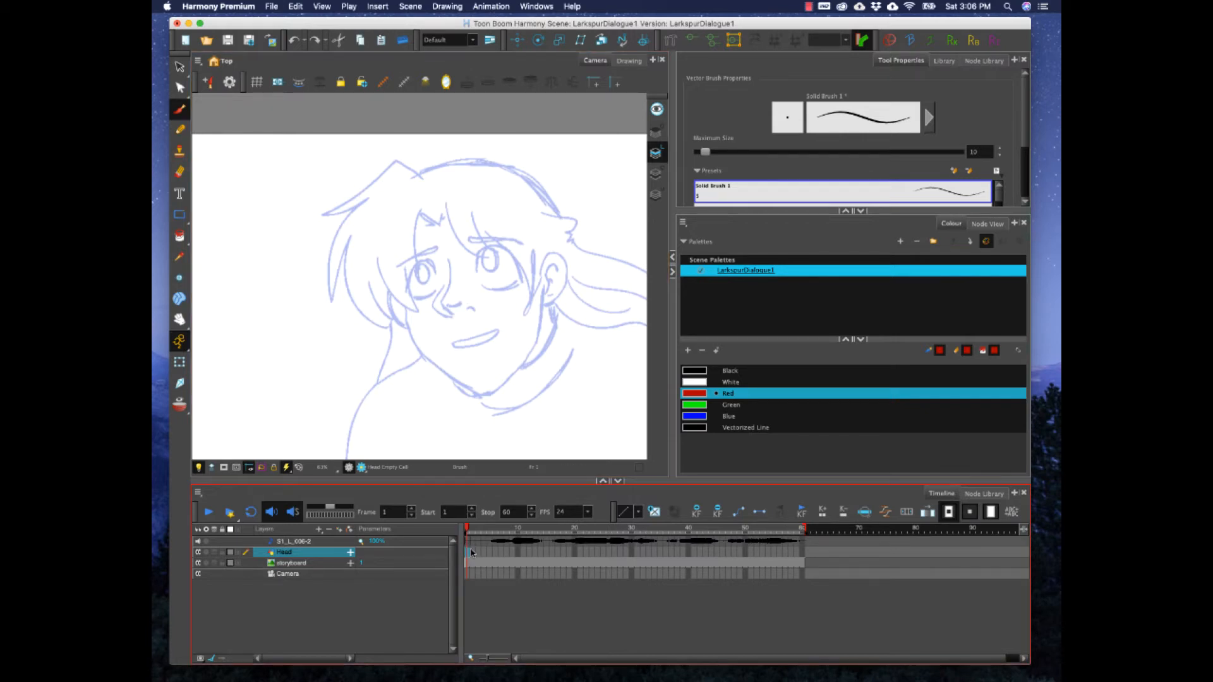
mouse_move(400, 274)
left_mouse_down()
mouse_move(427, 363)
mouse_move(479, 394)
left_mouse_up()
mouse_move(405, 289)
left_mouse_down()
mouse_move(390, 300)
mouse_move(407, 327)
left_mouse_up()
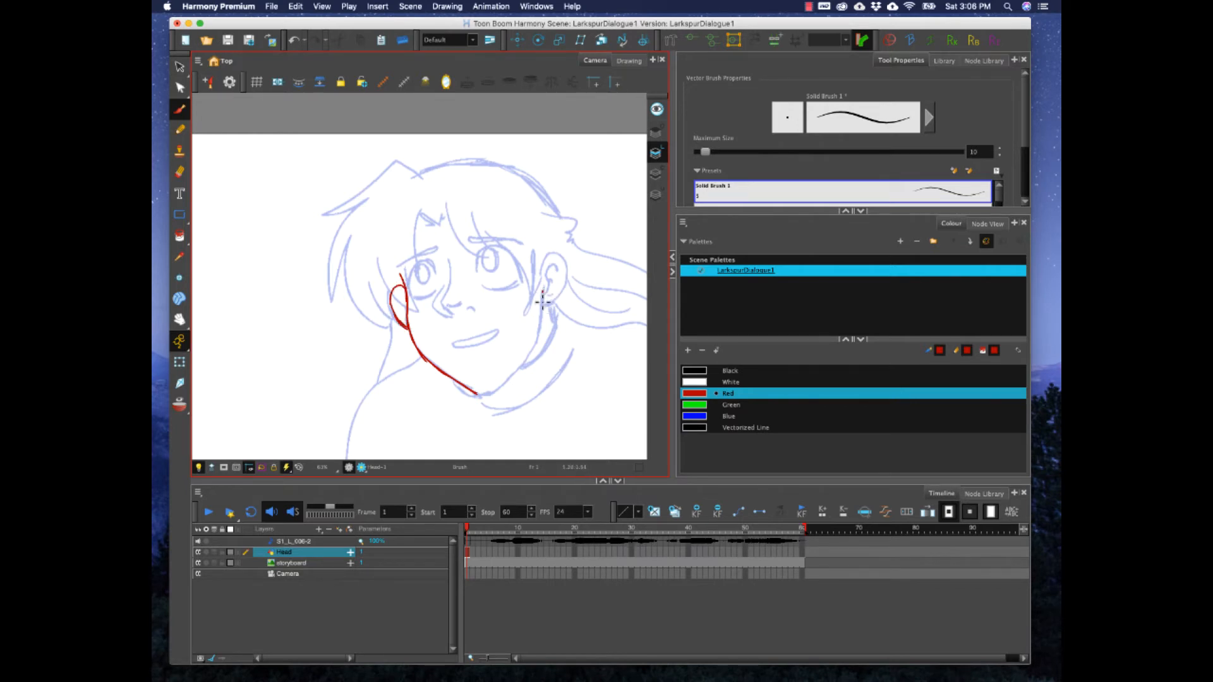
left_click_drag(542, 291, 538, 341)
left_click_drag(481, 395, 538, 339)
mouse_move(449, 259)
left_mouse_down()
mouse_move(443, 302)
mouse_move(453, 316)
mouse_move(474, 311)
mouse_move(434, 304)
mouse_move(453, 320)
left_mouse_up()
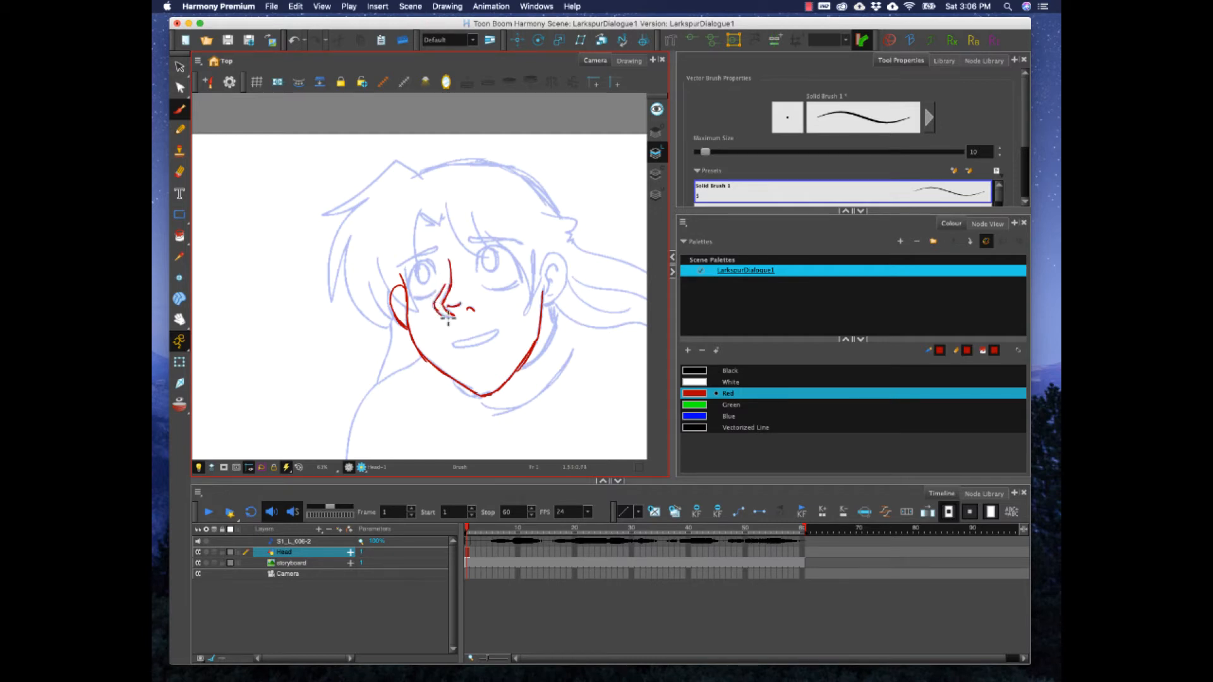
mouse_move(540, 278)
left_mouse_down()
mouse_move(551, 252)
mouse_move(564, 289)
left_mouse_up()
mouse_move(551, 303)
left_mouse_down()
mouse_move(552, 265)
mouse_move(554, 283)
left_mouse_up()
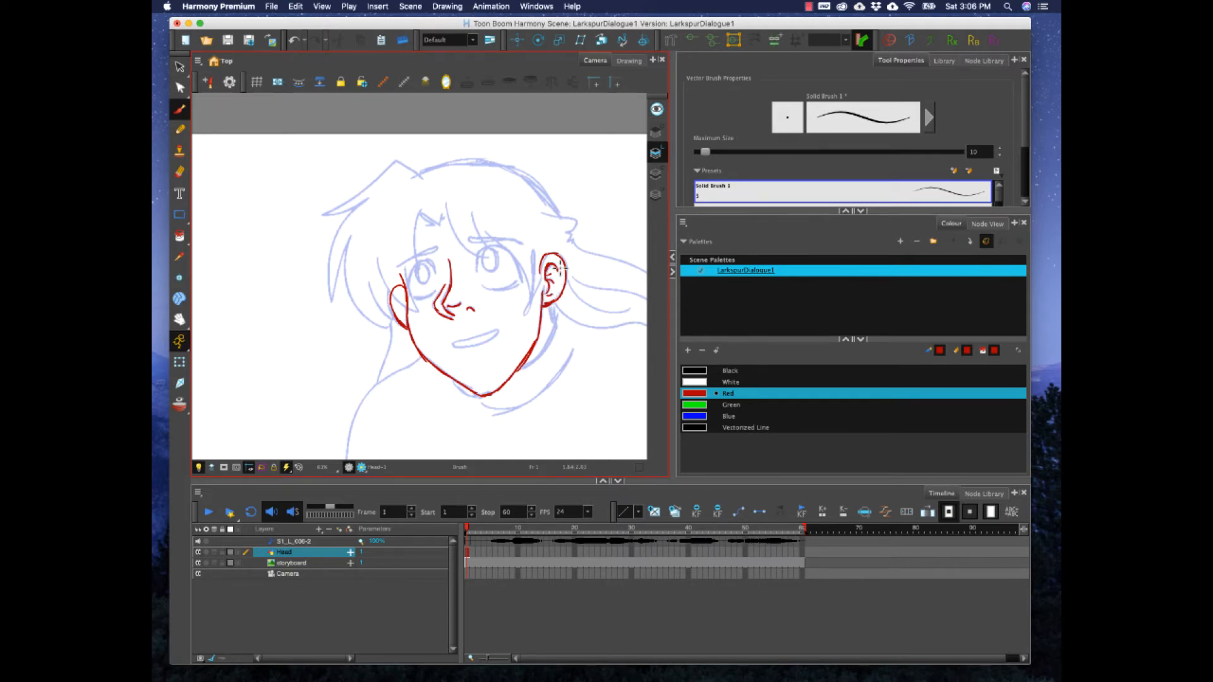
- Draw the rounded skull outline above the ears and add the inner detail of the ear beside the far cheek
mouse_move(402, 280)
left_mouse_down()
mouse_move(416, 182)
mouse_move(498, 162)
mouse_move(467, 162)
mouse_move(538, 187)
mouse_move(562, 222)
mouse_move(564, 262)
left_mouse_up()
mouse_move(411, 186)
left_mouse_down()
mouse_move(392, 238)
mouse_move(403, 278)
mouse_move(398, 211)
mouse_move(411, 179)
mouse_move(402, 268)
mouse_move(415, 185)
left_mouse_up()
key("e")
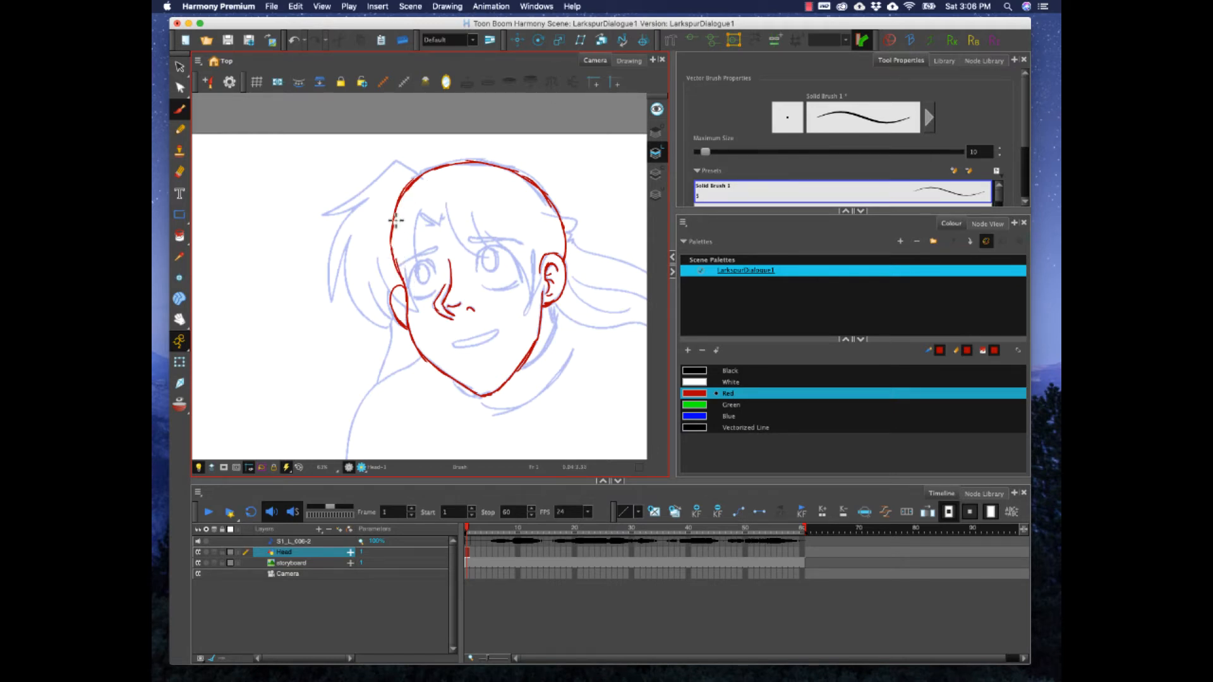
key("alt+b")
key("super+z")
left_click_drag(400, 295, 403, 307)
- Extend the Head drawing's exposure to frame 60 and return to frame 1
left_click(801, 554)
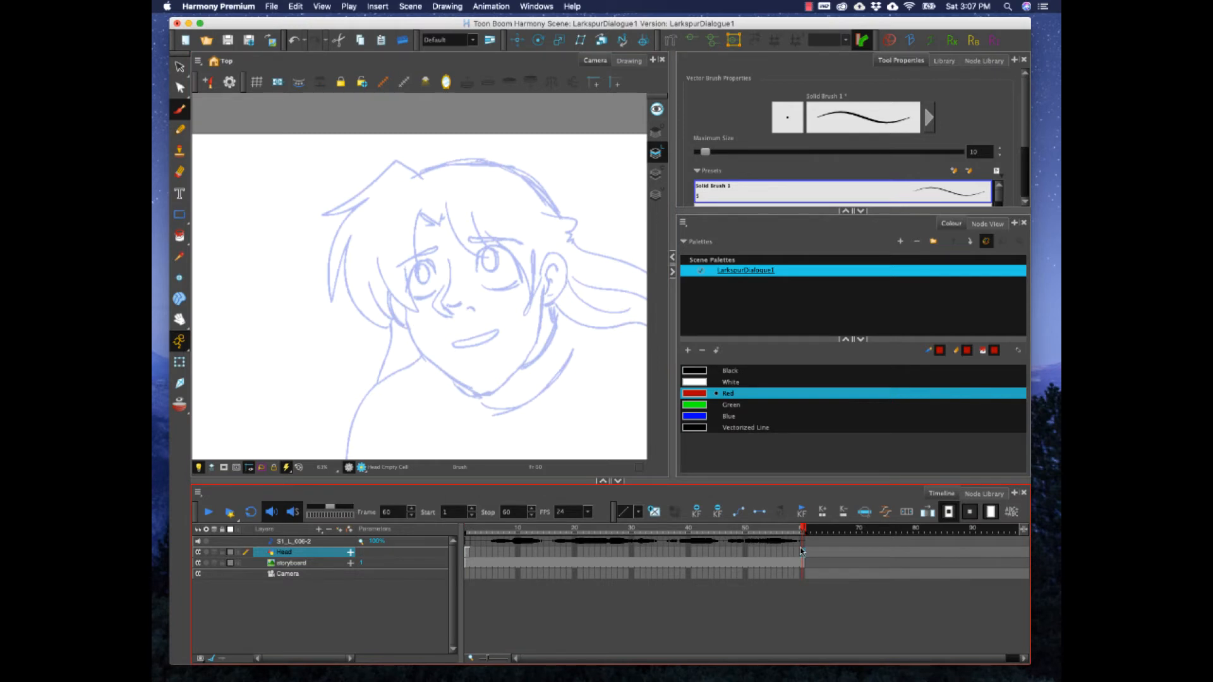
key("F5")
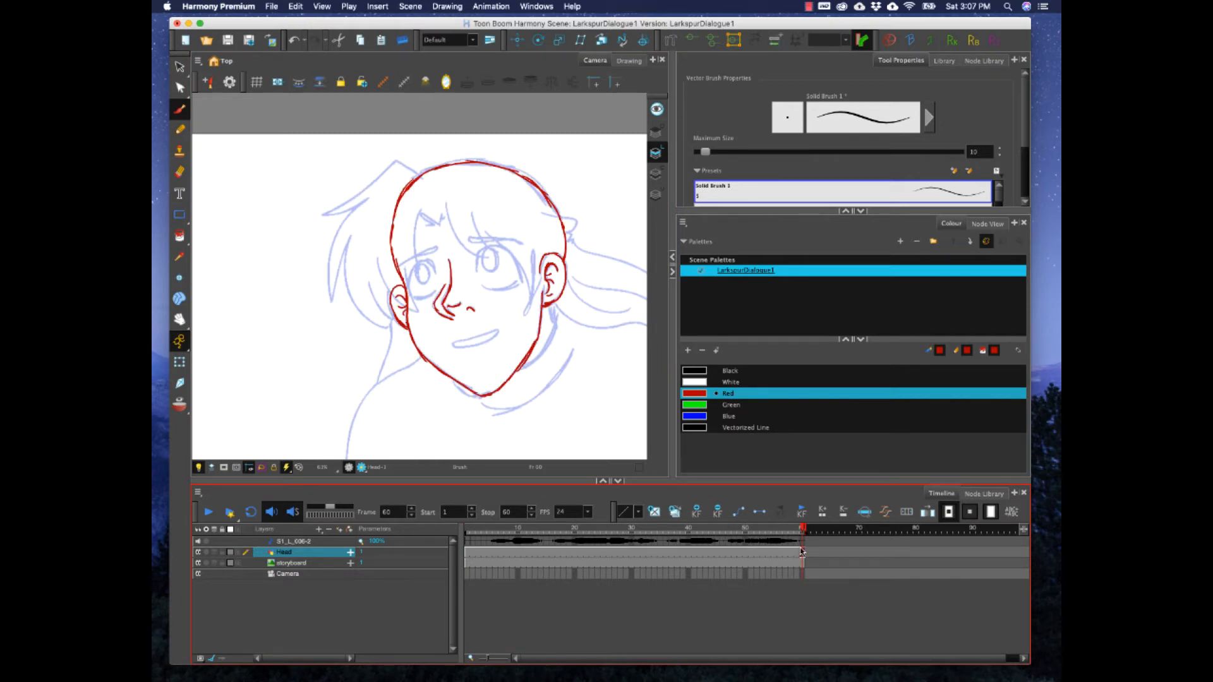
left_click(468, 554)
- Add two vector drawing layers named Body and Hair_Back
left_click(320, 529)
left_click(336, 573)
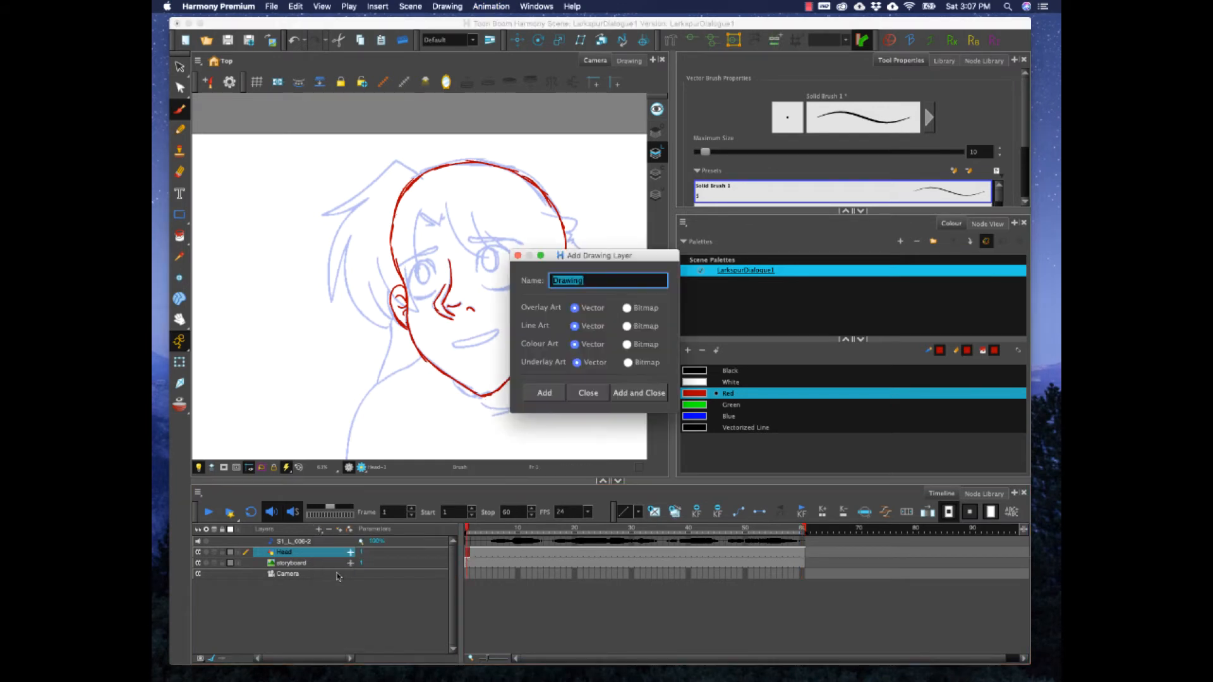
type("Body")
key("Return")
type("Ha")
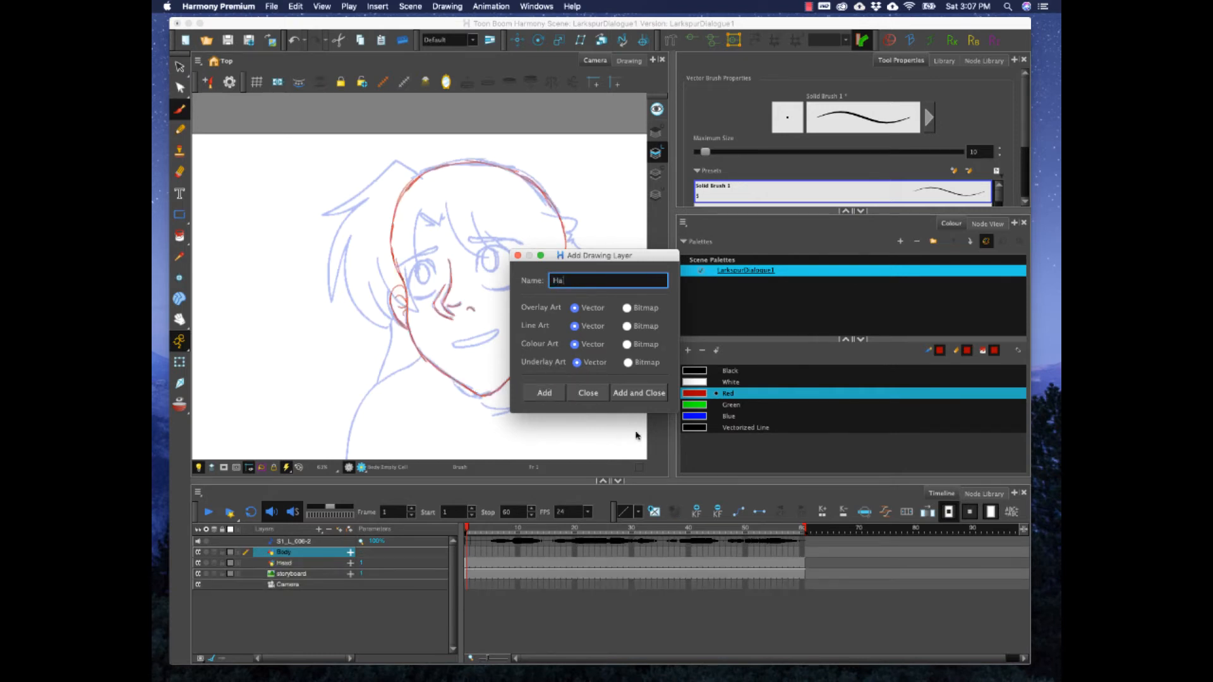
type("ir_Back")
left_click(640, 393)
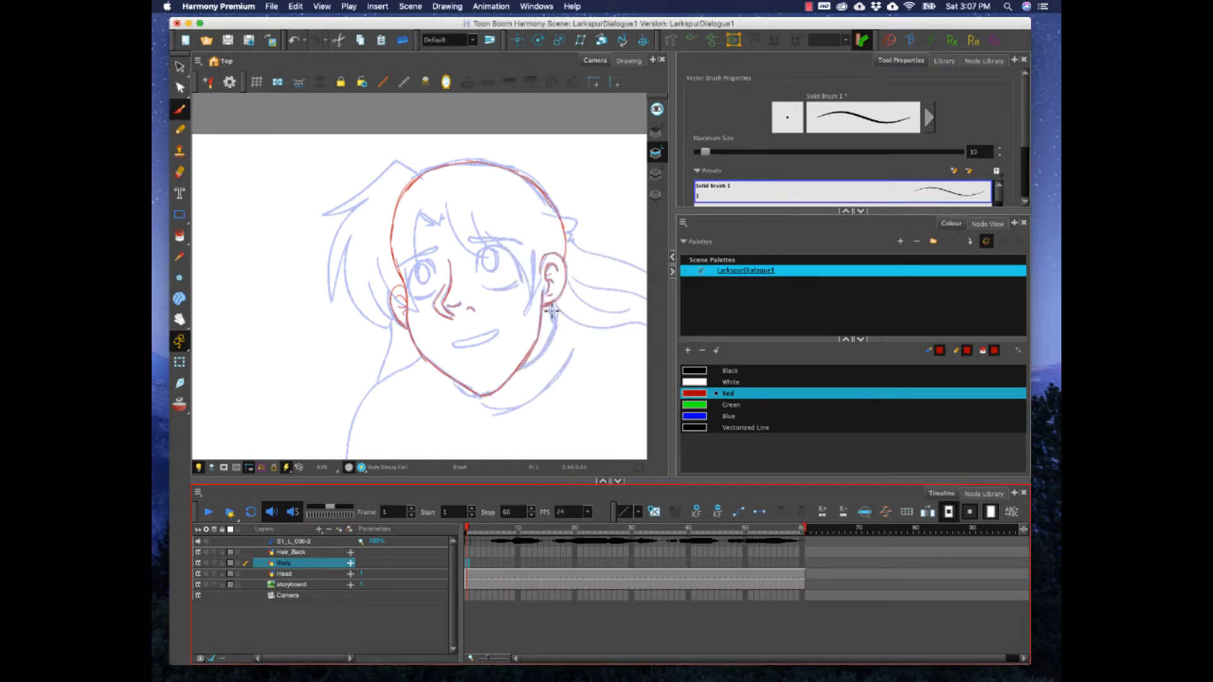
- Trace the neck and collar lines at frame 1 of the Body layer, cleaning up stray lines with the eraser
mouse_move(547, 304)
left_mouse_down()
mouse_move(542, 359)
mouse_move(514, 378)
left_mouse_up()
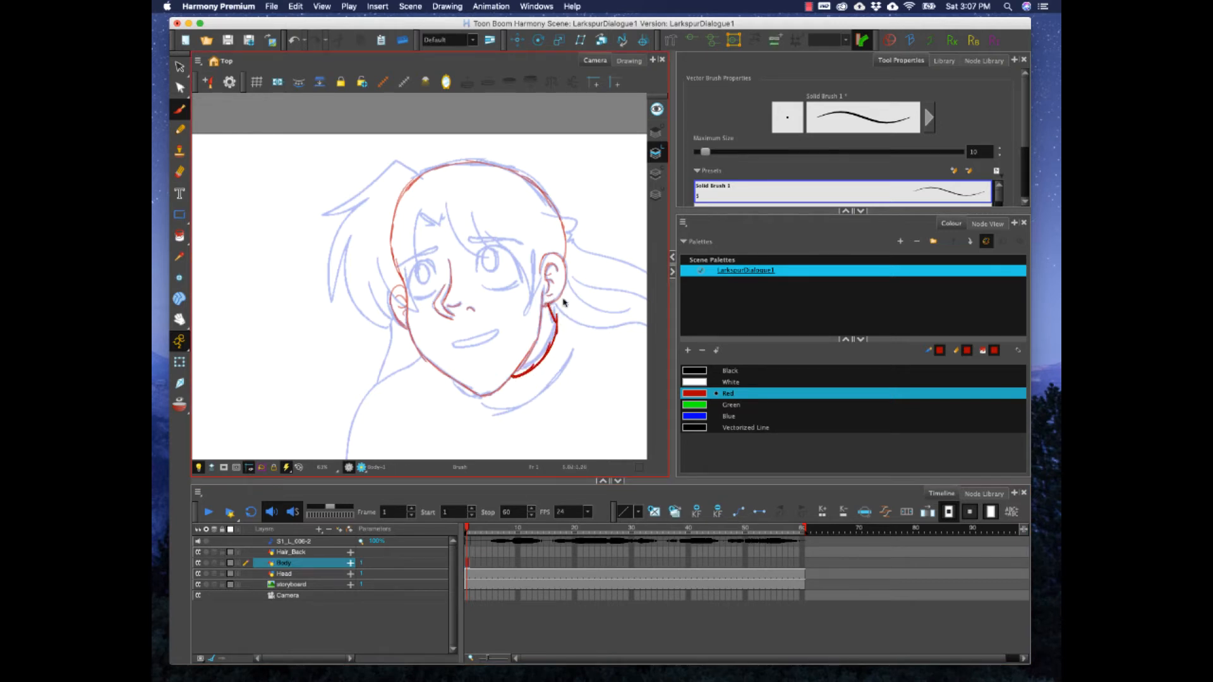
left_click_drag(550, 302, 584, 340)
mouse_move(547, 302)
left_mouse_down()
mouse_move(527, 286)
mouse_move(494, 334)
left_mouse_up()
key("super+z")
mouse_move(488, 397)
left_mouse_down()
mouse_move(492, 410)
mouse_move(518, 409)
mouse_move(561, 378)
left_mouse_up()
key("e")
mouse_move(580, 335)
left_mouse_down()
mouse_move(558, 309)
mouse_move(574, 332)
left_mouse_up()
- Trace both shoulders and upper arms on the Body layer, running the lines past the camera frame
key("space")
left_click_drag(579, 382, 497, 331)
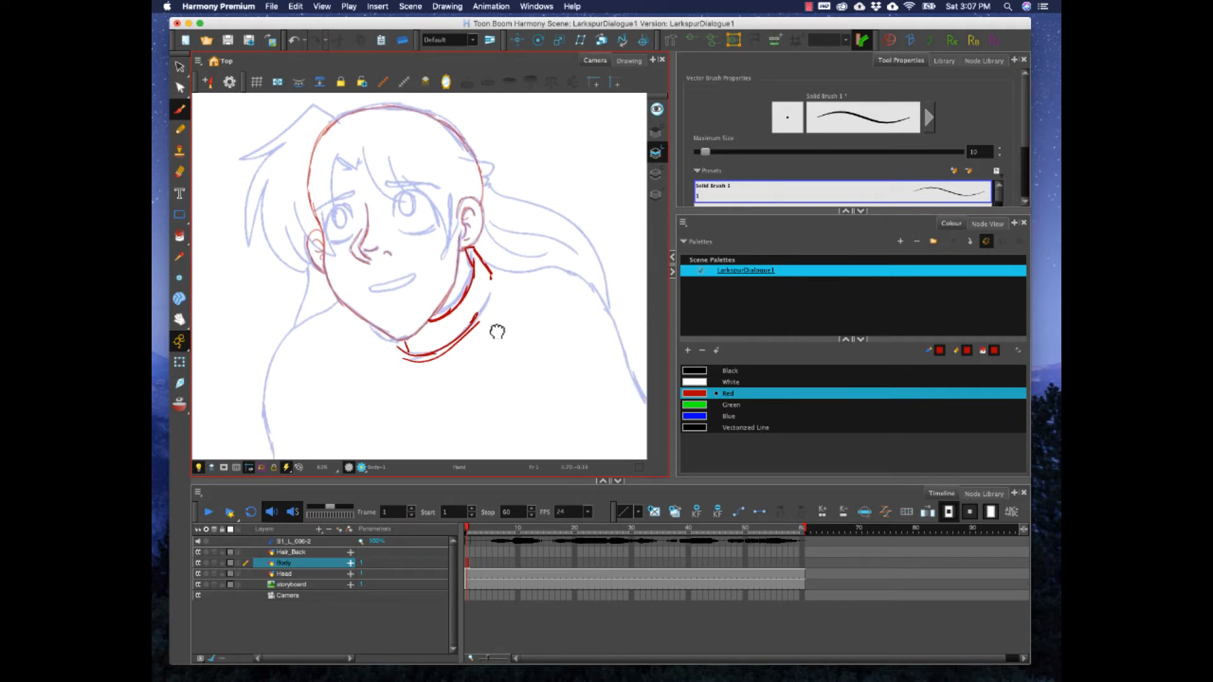
mouse_move(546, 272)
left_mouse_down()
mouse_move(519, 222)
mouse_move(480, 221)
mouse_move(541, 218)
mouse_move(582, 261)
mouse_move(634, 365)
left_mouse_up()
mouse_move(312, 252)
left_mouse_down()
mouse_move(242, 321)
mouse_move(234, 357)
mouse_move(251, 423)
left_mouse_up()
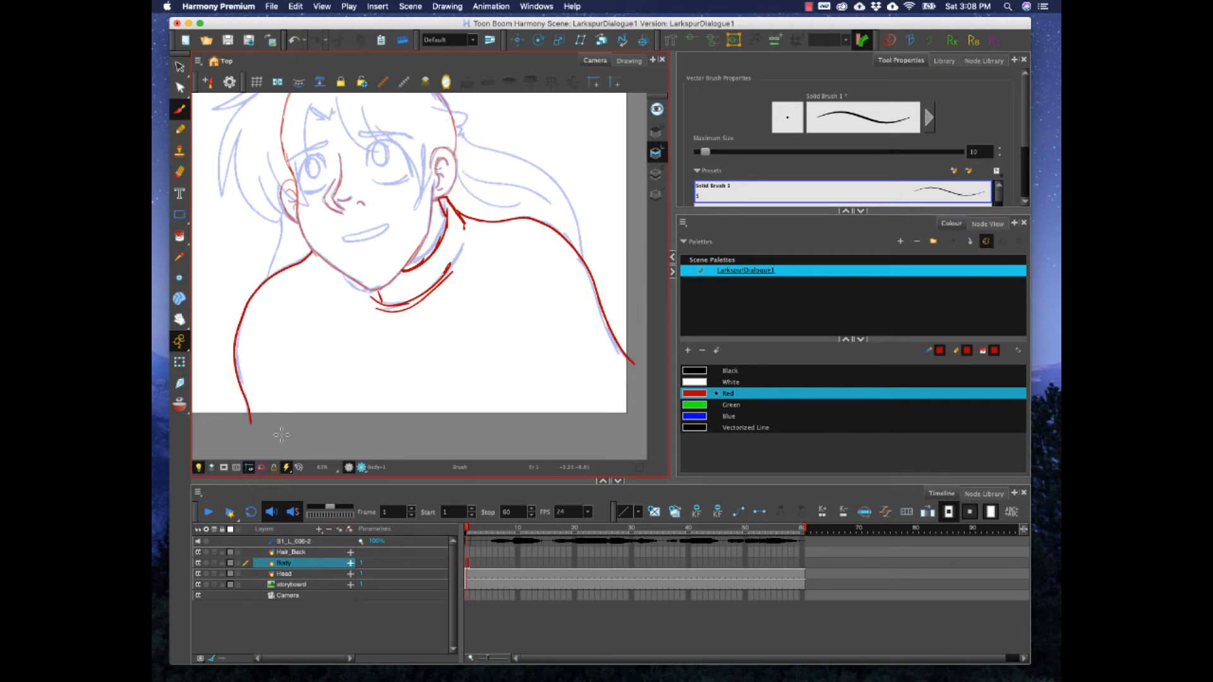
key("super+z")
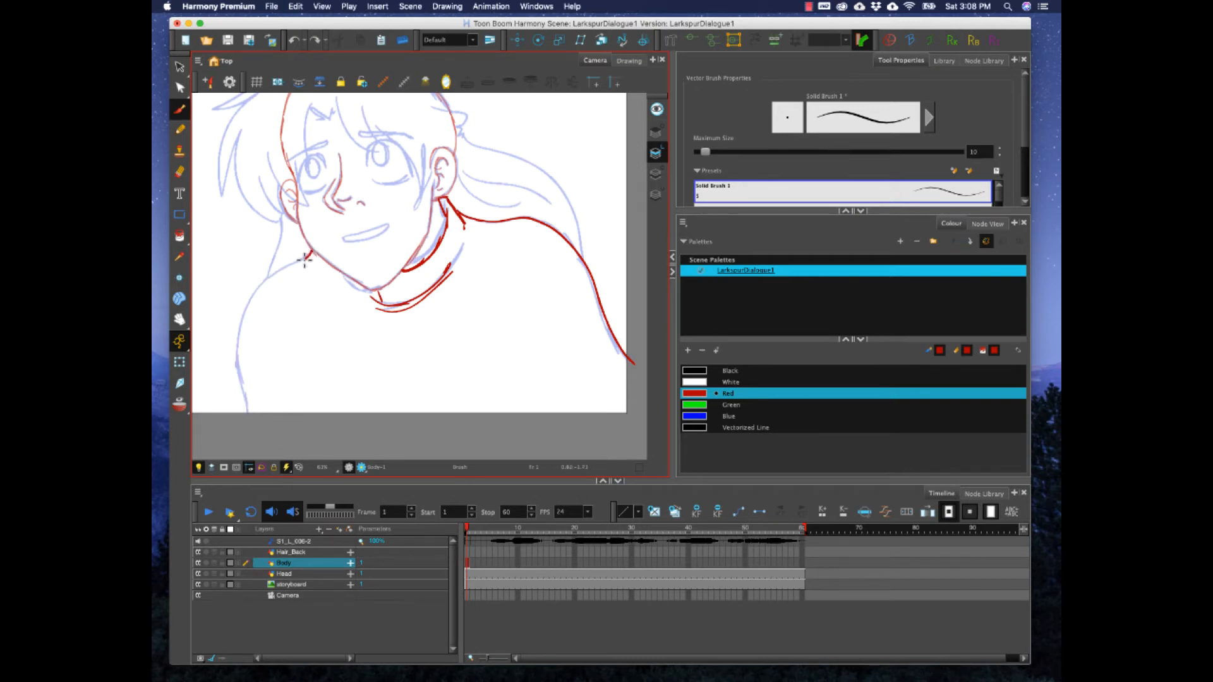
mouse_move(304, 259)
left_mouse_down()
mouse_move(251, 298)
mouse_move(243, 327)
mouse_move(251, 423)
left_mouse_up()
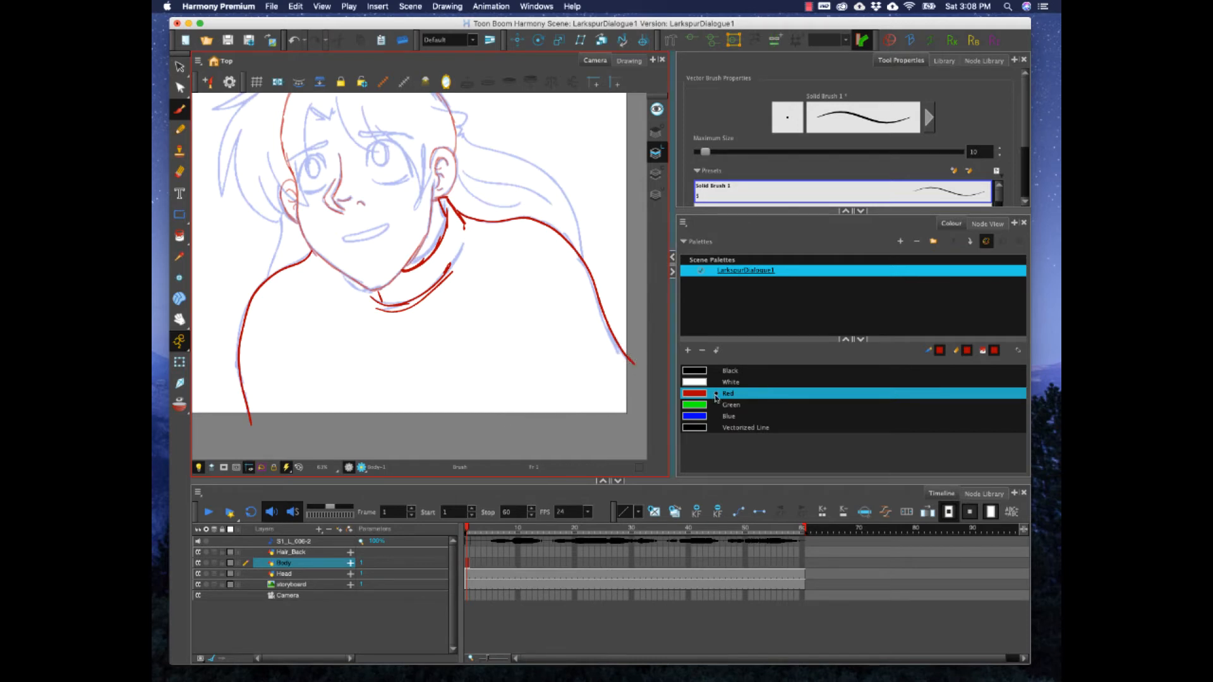
- Extend the Body drawing's exposure to frame 60 and select the Hair_Back layer
left_click(804, 563)
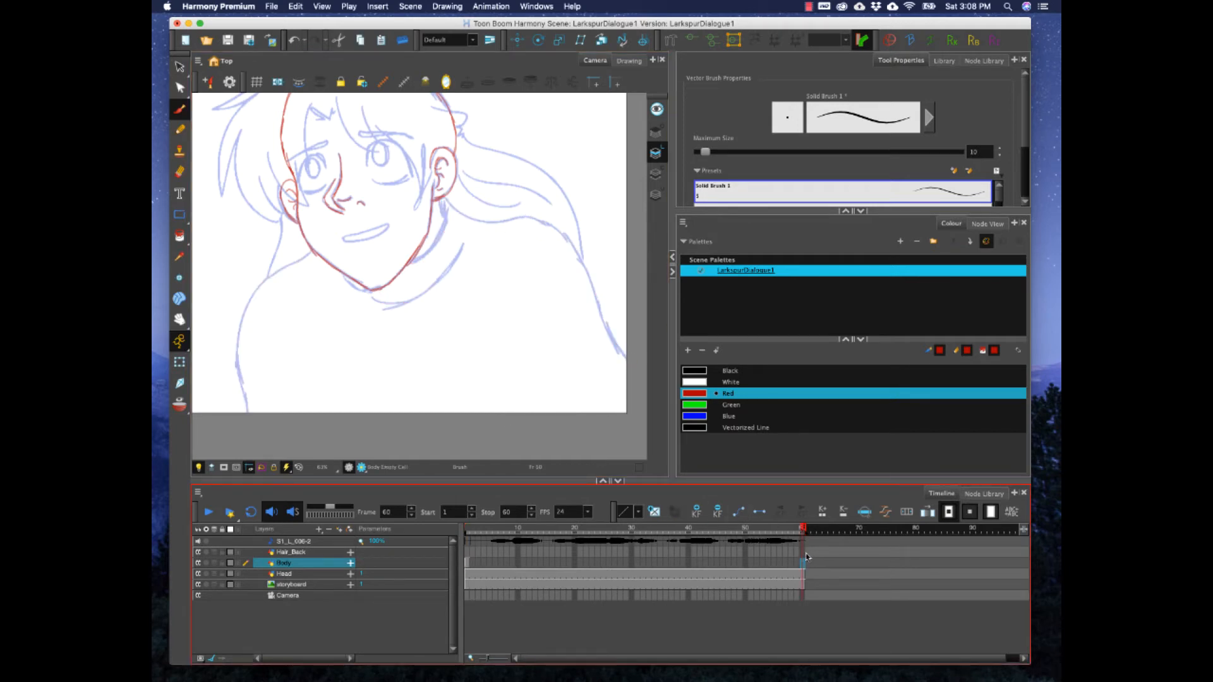
key("F5")
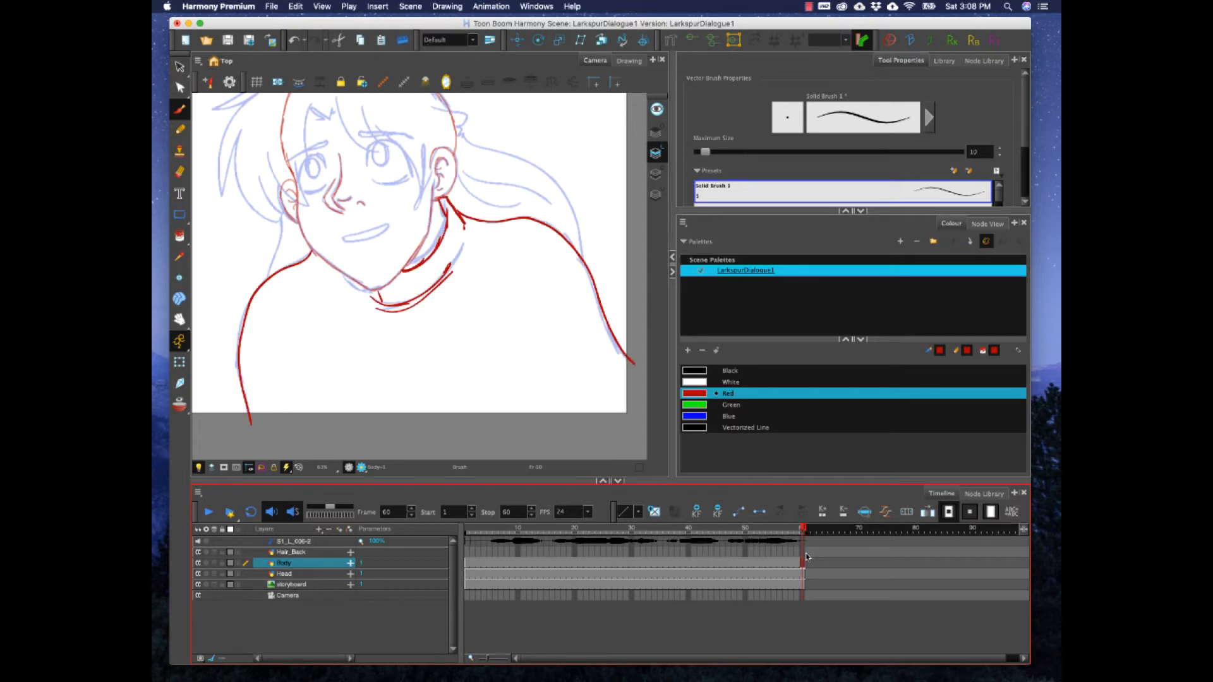
left_click(304, 555)
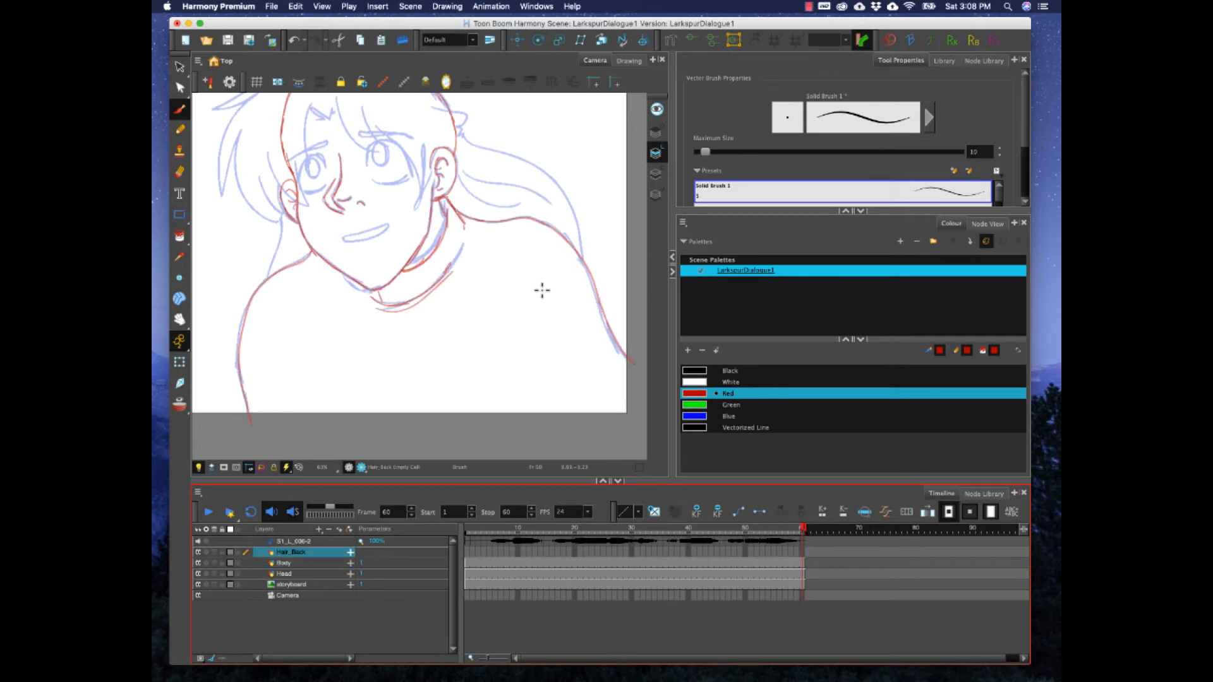
- Trace the flowing back hair and the strand beside the neck on the Hair_Back layer, and extend the drawing's exposure back to frame 1
scroll(510, 256, "up", 5)
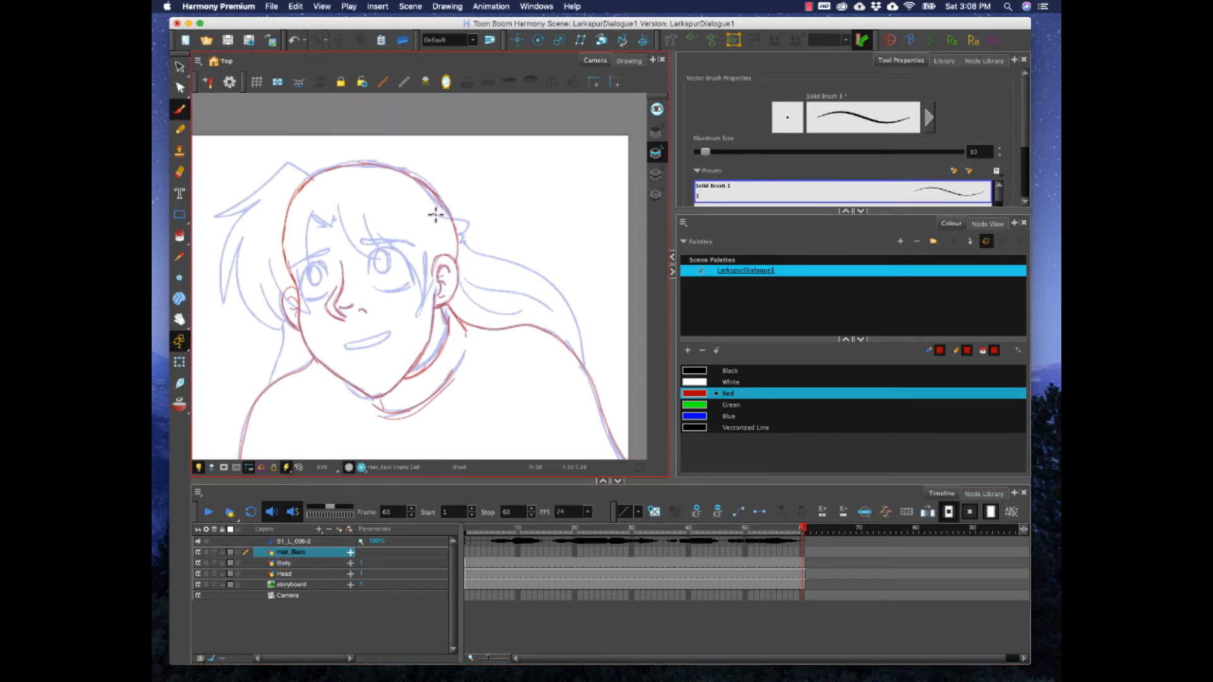
mouse_move(434, 215)
left_mouse_down()
mouse_move(467, 223)
mouse_move(464, 246)
mouse_move(539, 273)
mouse_move(569, 304)
mouse_move(582, 368)
left_mouse_up()
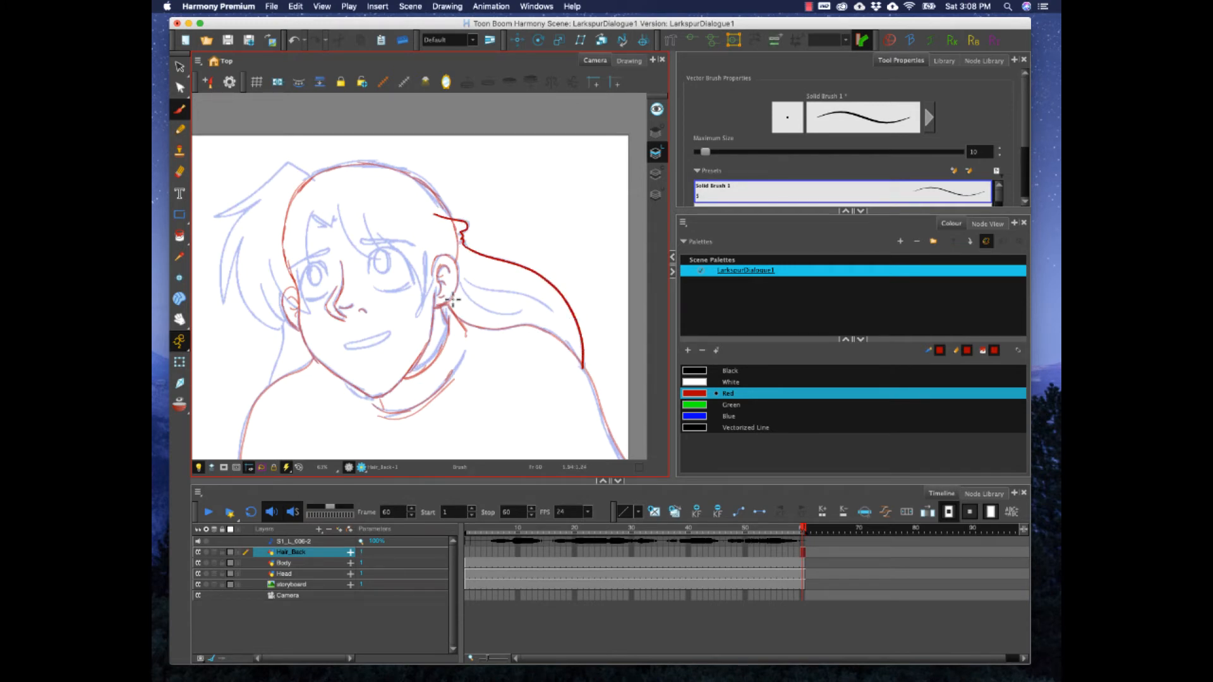
left_click_drag(458, 271, 505, 319)
mouse_move(457, 266)
left_mouse_down()
mouse_move(525, 294)
mouse_move(509, 321)
left_mouse_up()
key("super+z")
key("super+z")
key("super+z")
mouse_move(466, 283)
left_mouse_down()
mouse_move(512, 297)
mouse_move(471, 302)
mouse_move(507, 315)
left_mouse_up()
key("super+z")
left_click_drag(287, 316, 270, 381)
left_click(802, 554)
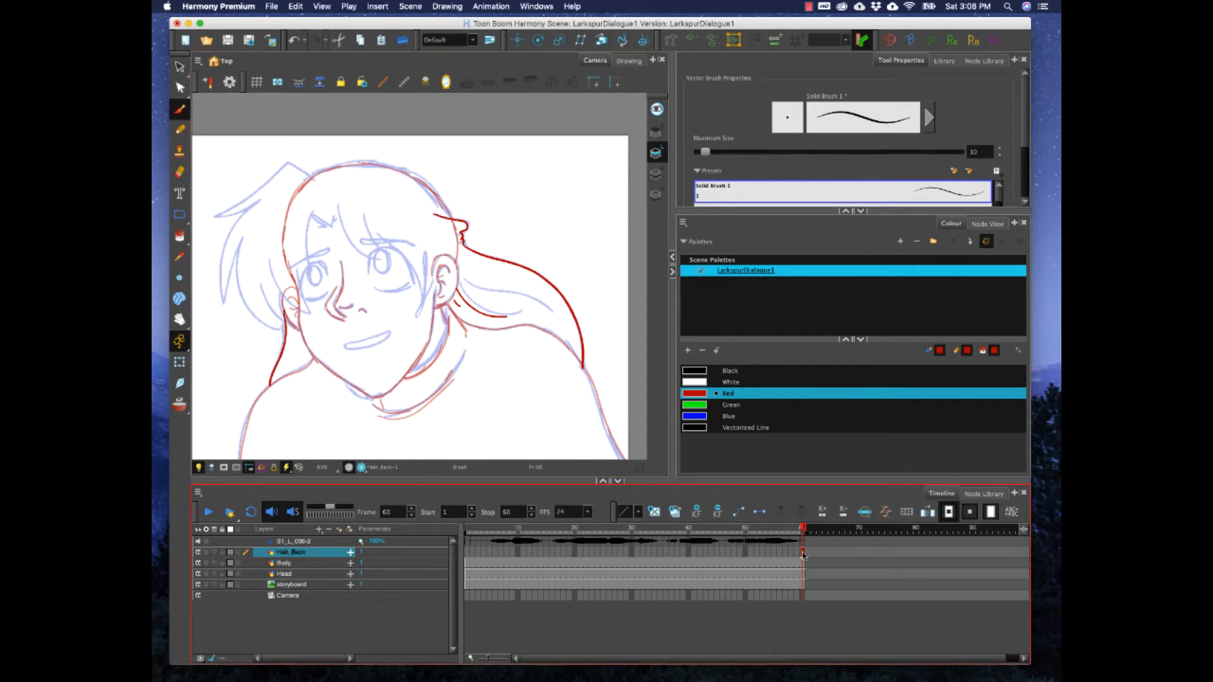
left_click_drag(803, 553, 468, 555)
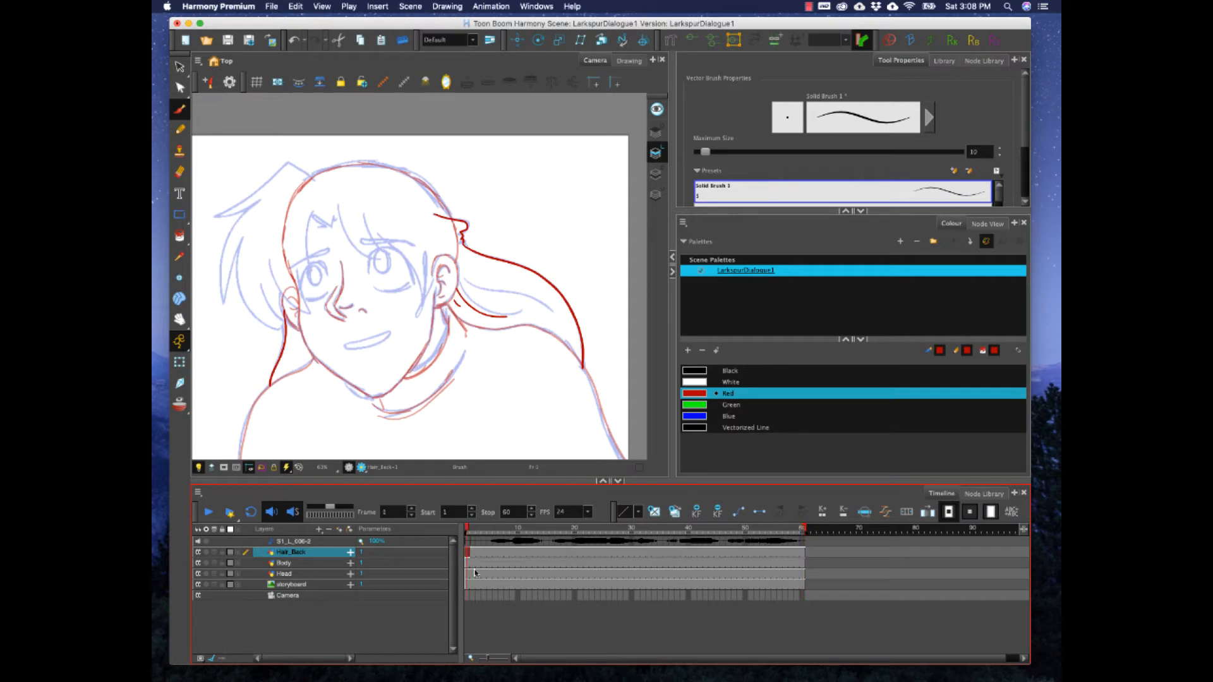
- Add a vector drawing layer named Mouth
left_click(320, 530)
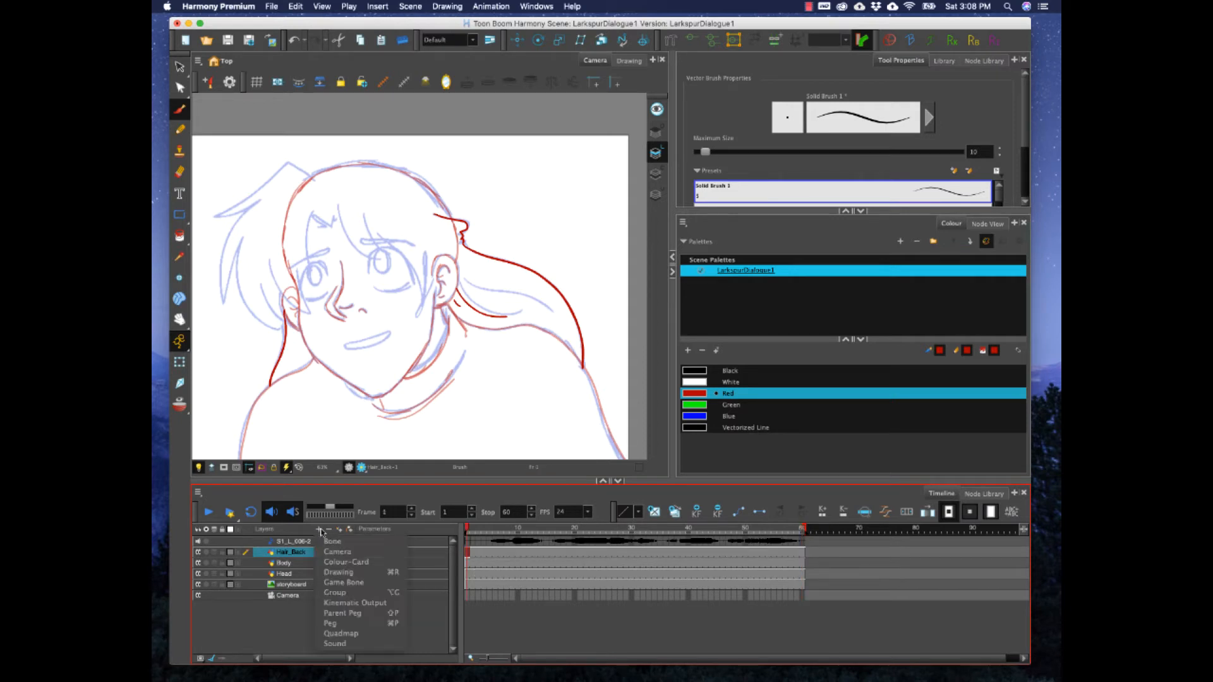
left_click(343, 573)
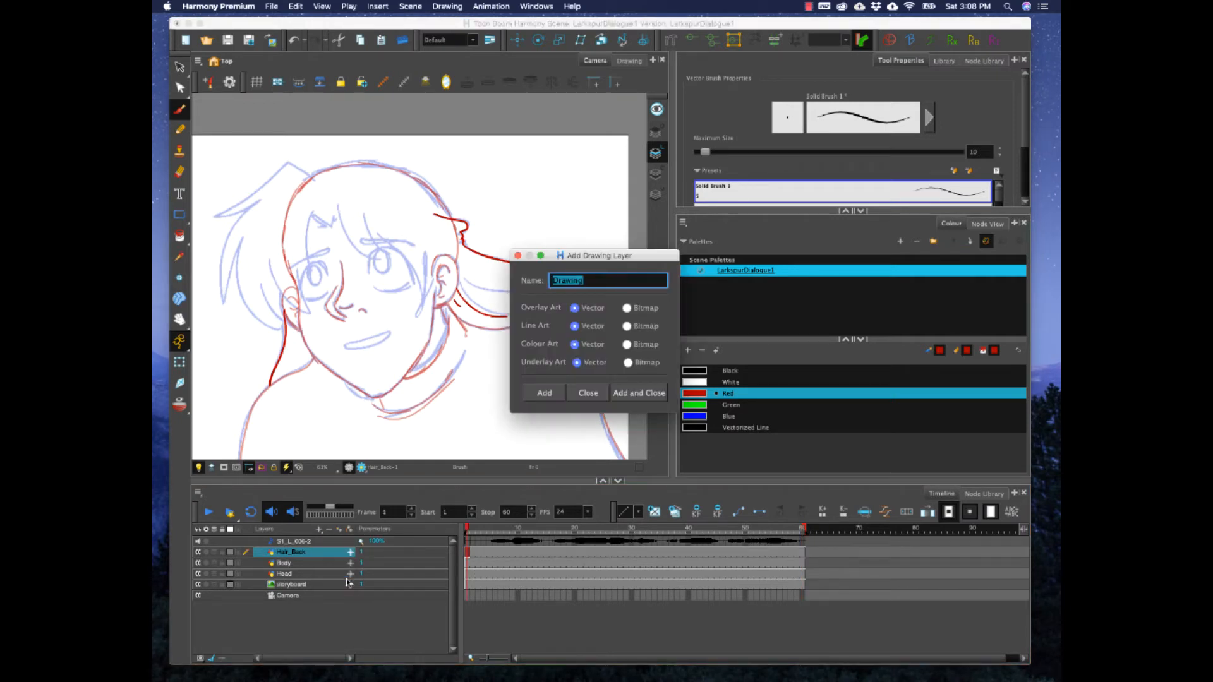
type("M")
key("BackSpace")
type("Mouth")
left_click(645, 394)
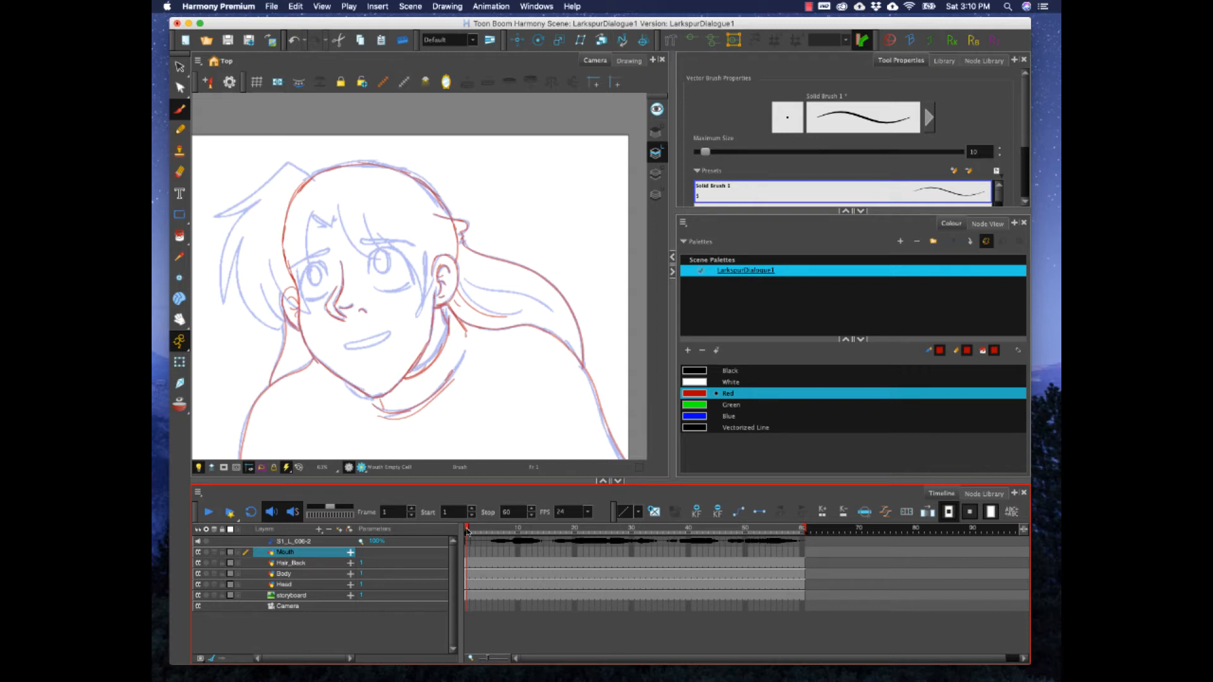
- Play the dialogue from the start and draw a closed mouth line at frame 1 of the Mouth layer
mouse_move(467, 529)
left_mouse_down()
mouse_move(489, 529)
mouse_move(462, 528)
left_mouse_up()
left_click(208, 513)
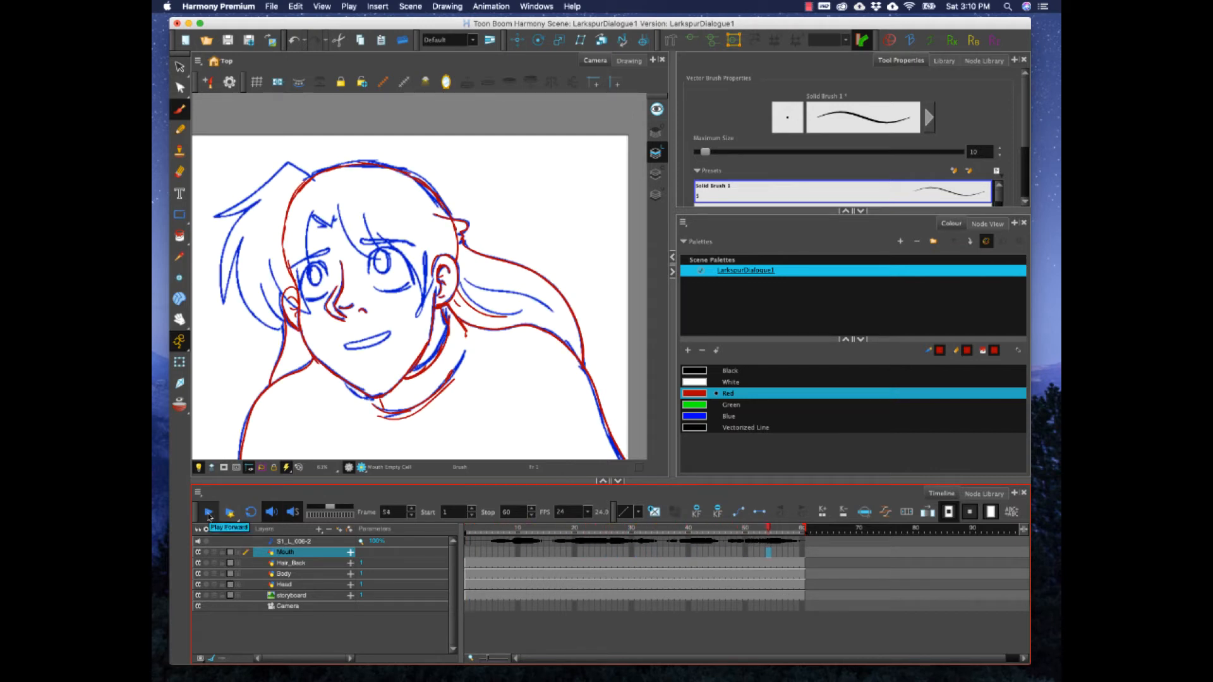
left_click(467, 529)
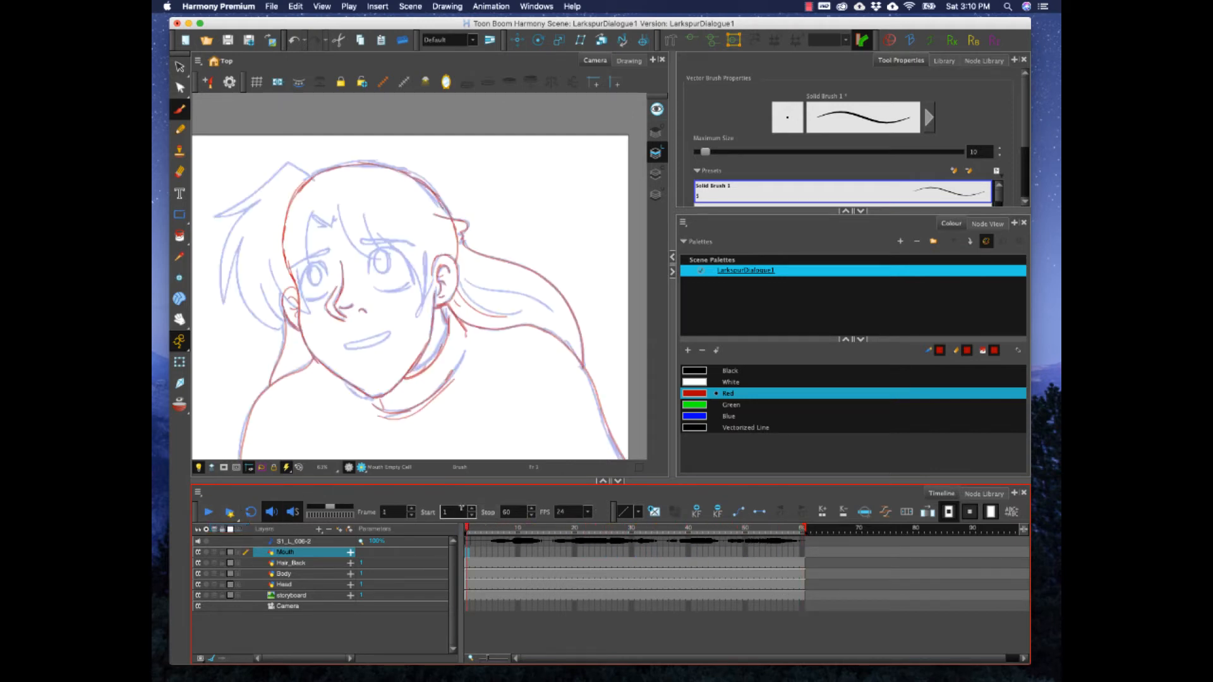
left_click(465, 551)
left_click_drag(345, 347, 388, 334)
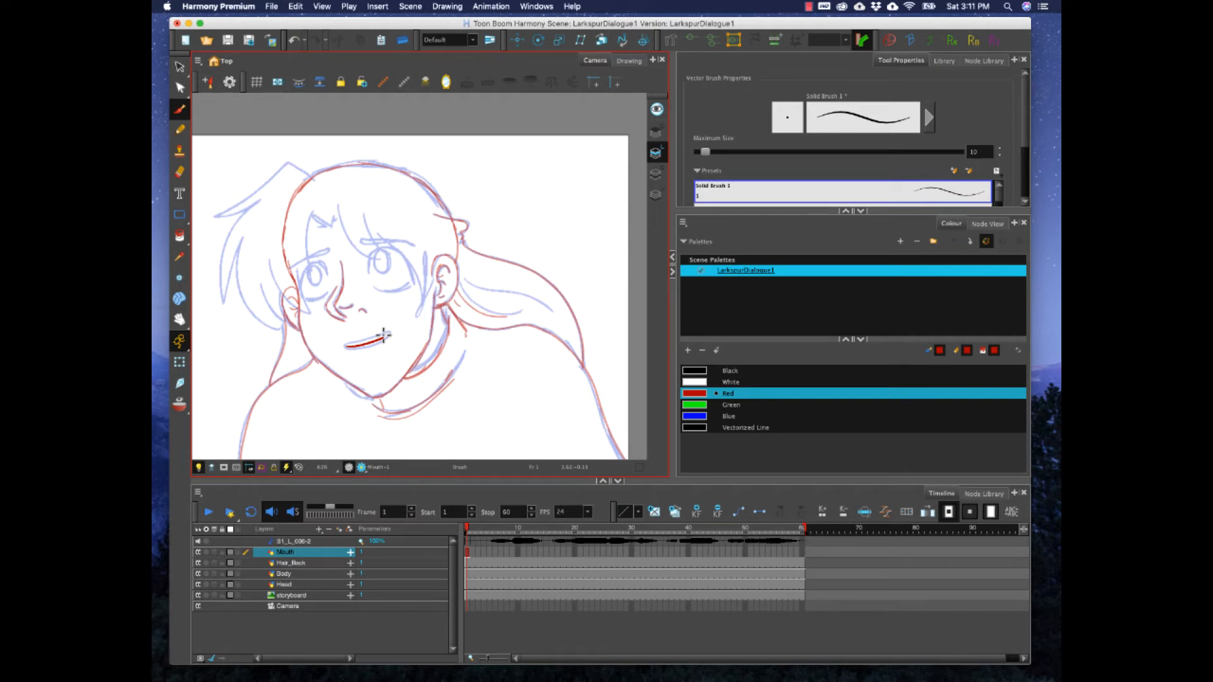
- Draw a slightly open mouth with a small rounded shape below it at frame 6 of the Mouth layer, erasing stray lines
left_click_drag(469, 529, 493, 529)
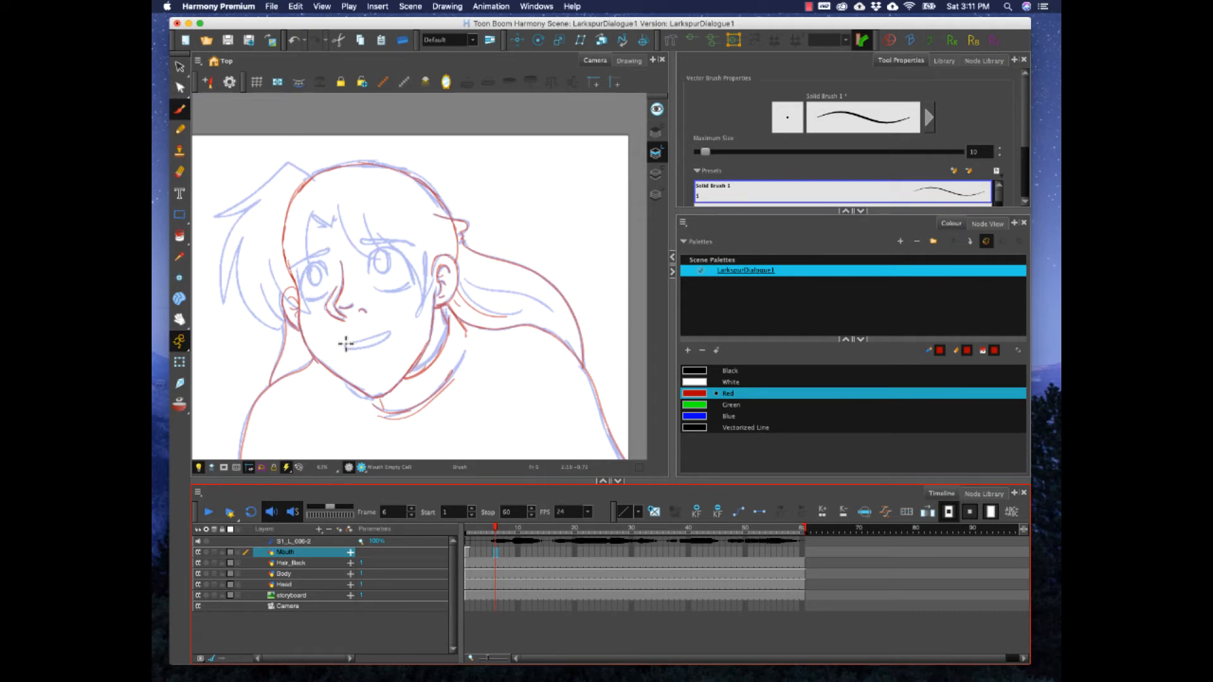
mouse_move(345, 344)
left_mouse_down()
mouse_move(392, 331)
mouse_move(345, 346)
left_mouse_up()
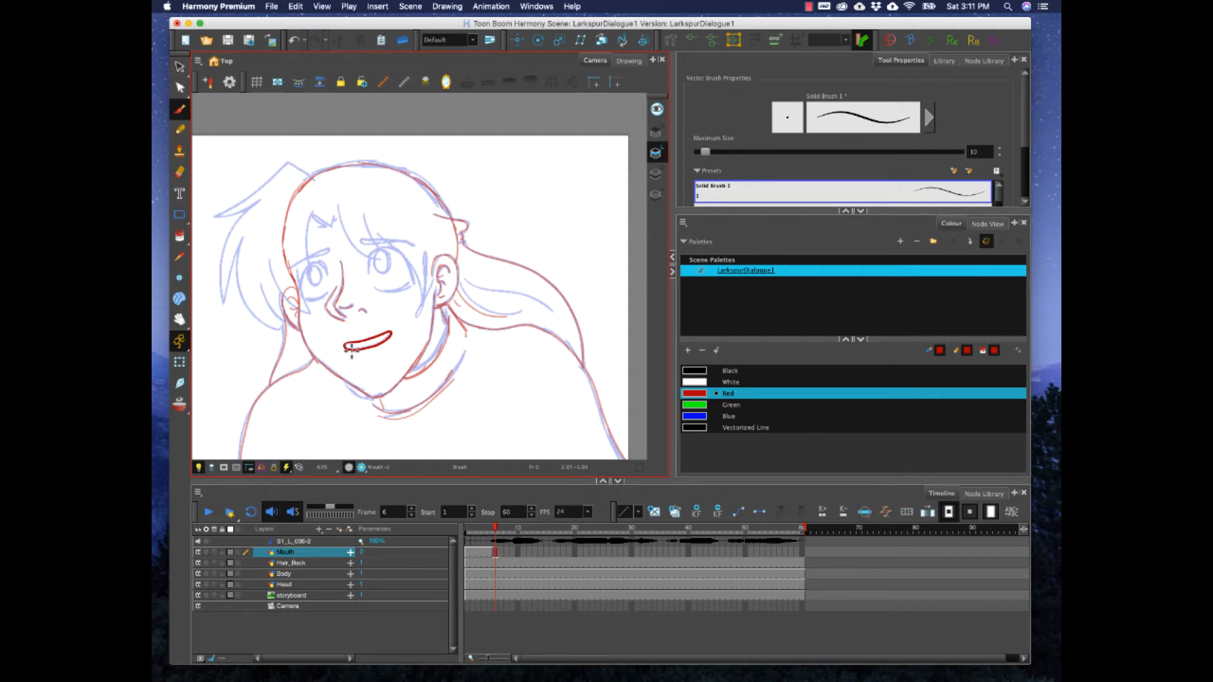
mouse_move(365, 343)
left_mouse_down()
mouse_move(352, 349)
mouse_move(376, 342)
left_mouse_up()
key("super+z")
key("e")
left_click_drag(355, 350, 373, 346)
mouse_move(498, 530)
left_mouse_down()
mouse_move(486, 529)
mouse_move(506, 529)
left_mouse_up()
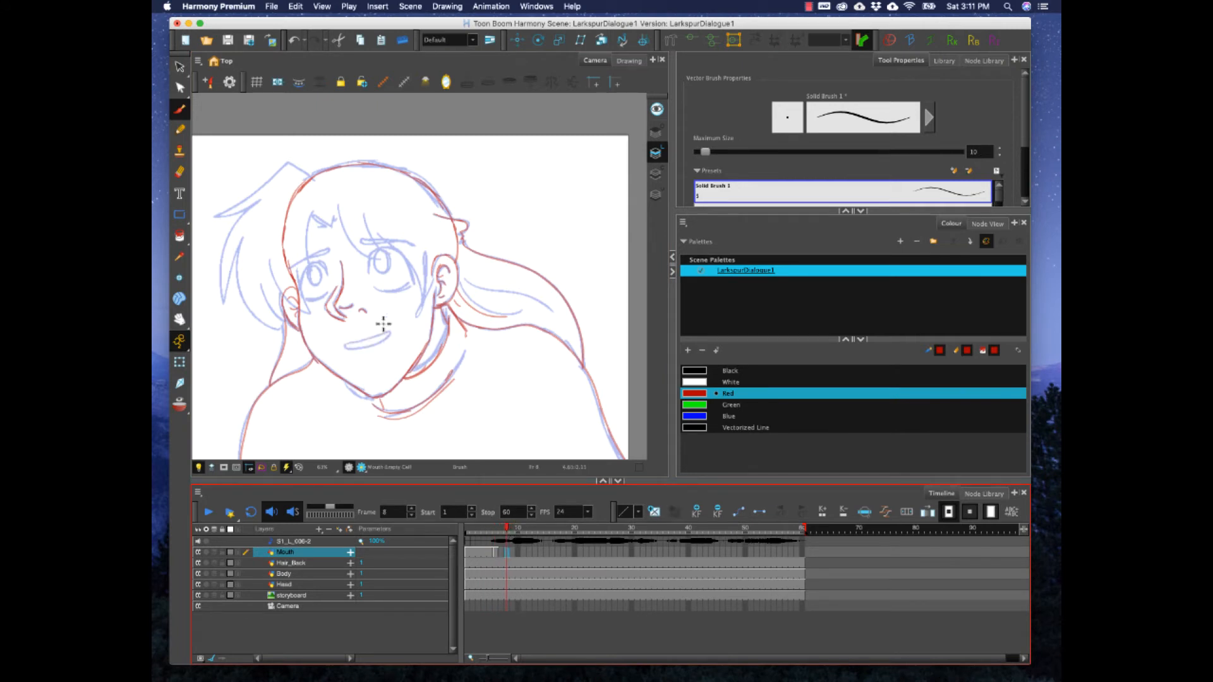
mouse_move(344, 344)
left_mouse_down()
mouse_move(390, 333)
mouse_move(346, 344)
left_mouse_up()
mouse_move(506, 526)
left_mouse_down()
mouse_move(543, 526)
mouse_move(487, 532)
mouse_move(508, 530)
left_mouse_up()
left_click(502, 555)
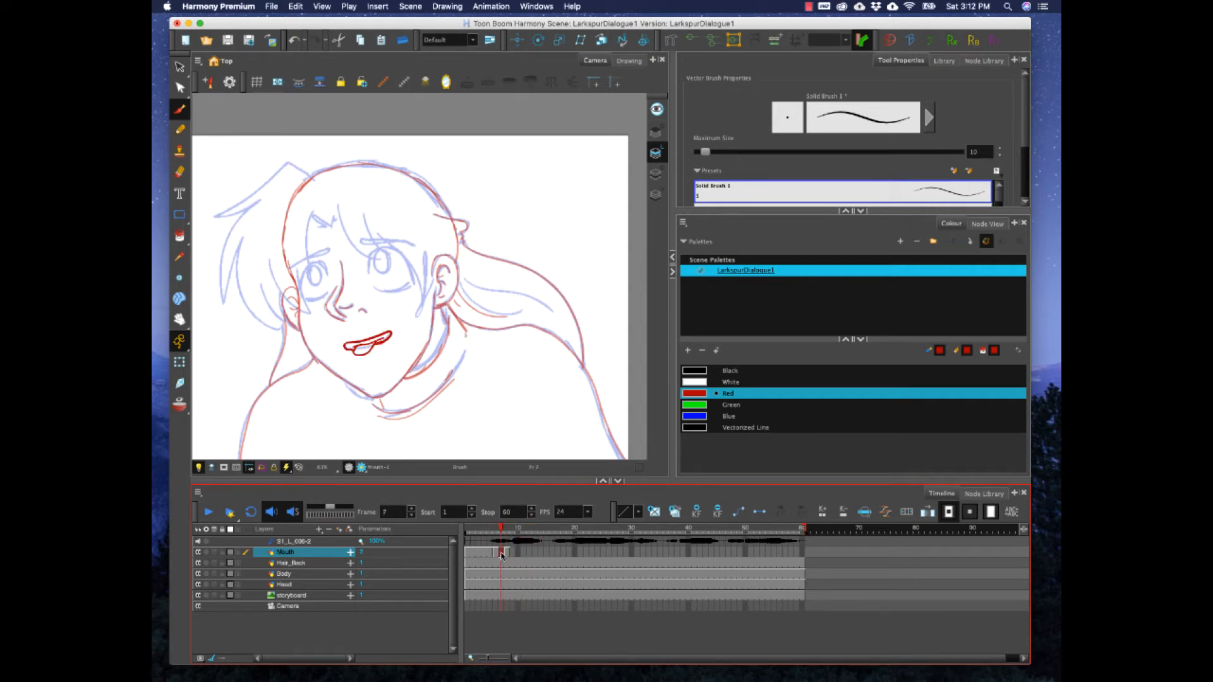
left_click(507, 554)
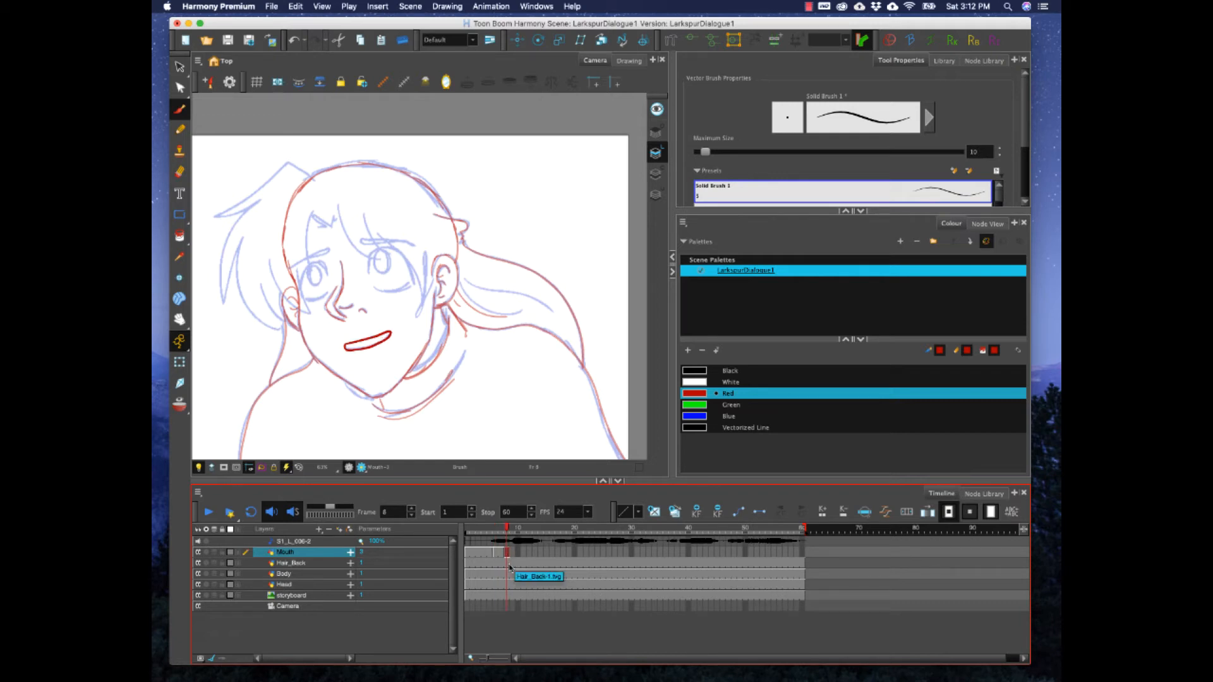
key("Delete")
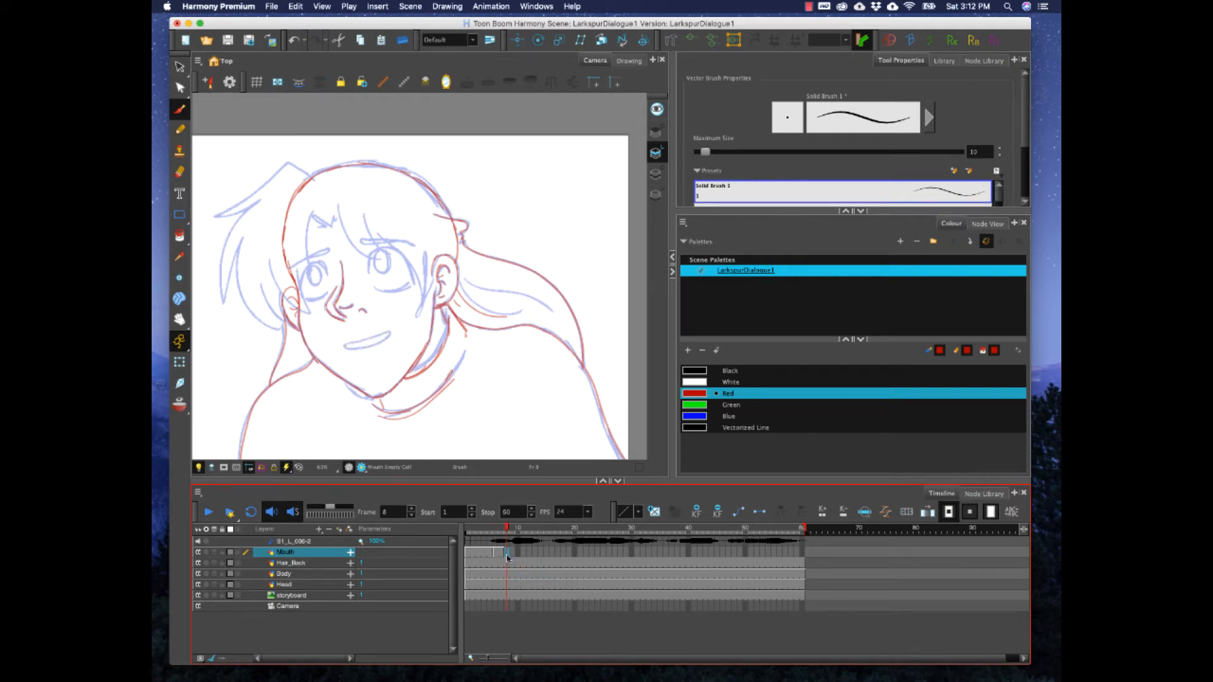
- Draw a wider open mouth with inner teeth and tongue lines at frame 8 of the Mouth layer, undoing unwanted strokes
mouse_move(344, 342)
left_mouse_down()
mouse_move(395, 328)
mouse_move(366, 349)
mouse_move(343, 344)
mouse_move(388, 328)
left_mouse_up()
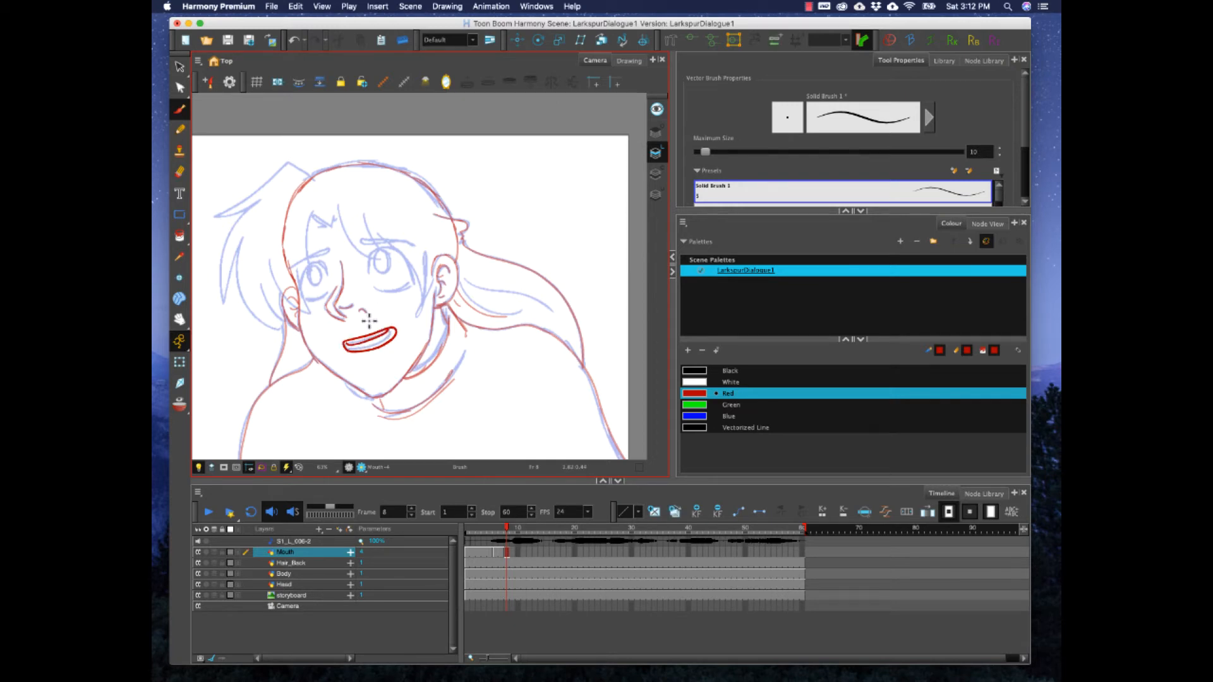
key("super+z")
mouse_move(354, 344)
left_mouse_down()
mouse_move(389, 329)
mouse_move(363, 349)
left_mouse_up()
key("alt+s")
key("super+z")
left_click_drag(387, 335, 357, 346)
key("super+z")
left_click_drag(363, 351, 378, 342)
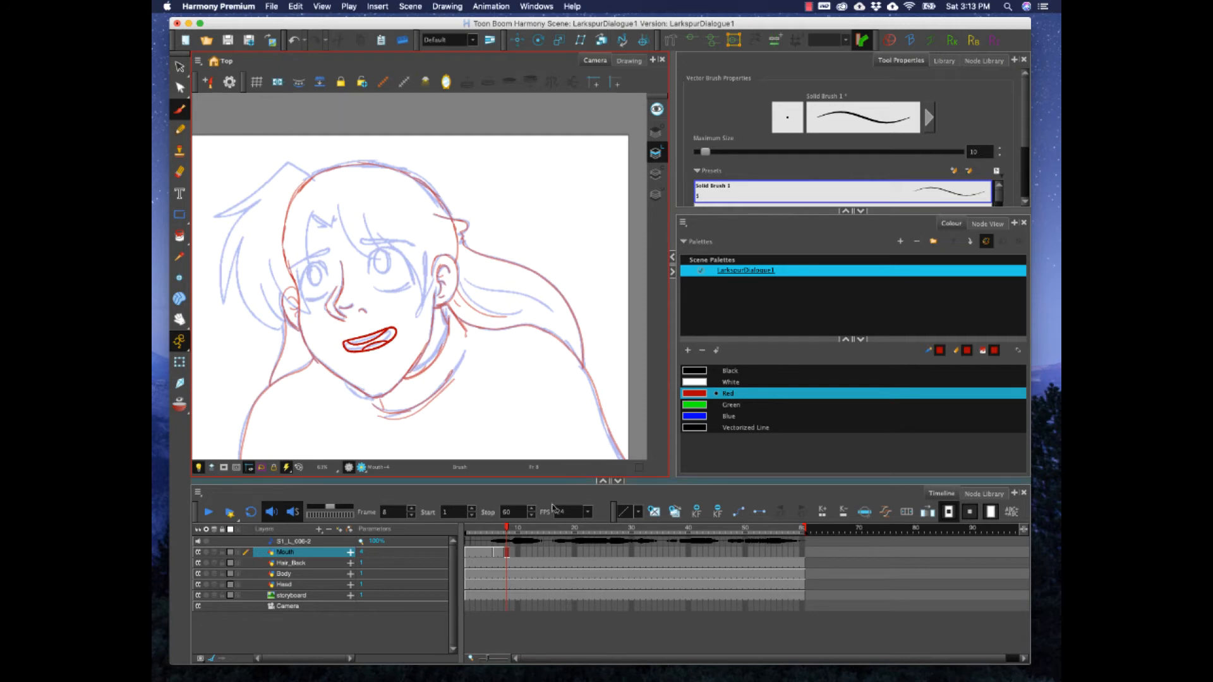
- Scrub the dialogue audio to frame 17 and draw a small, narrow open mouth with a lower-lip mark on the Mouth layer
mouse_move(510, 530)
left_mouse_down()
mouse_move(548, 529)
mouse_move(507, 531)
left_mouse_up()
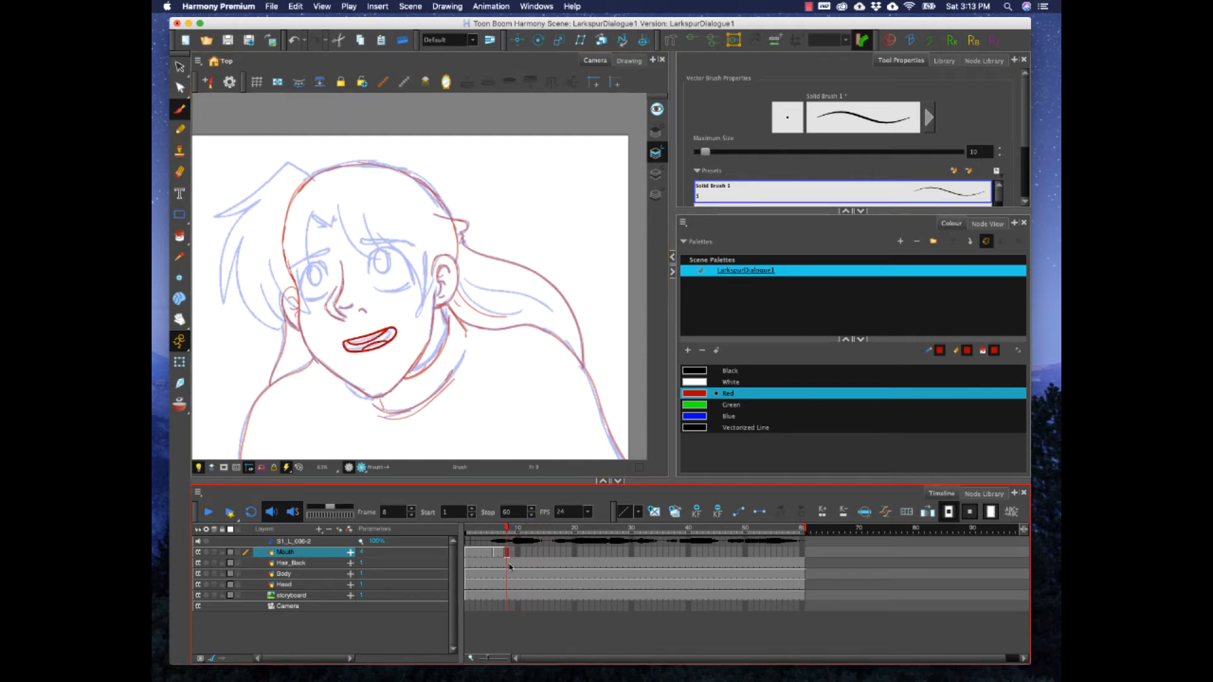
left_click(514, 554)
left_click(514, 554)
mouse_move(517, 529)
left_mouse_down()
mouse_move(553, 527)
mouse_move(517, 528)
mouse_move(540, 530)
left_mouse_up()
left_click(547, 552)
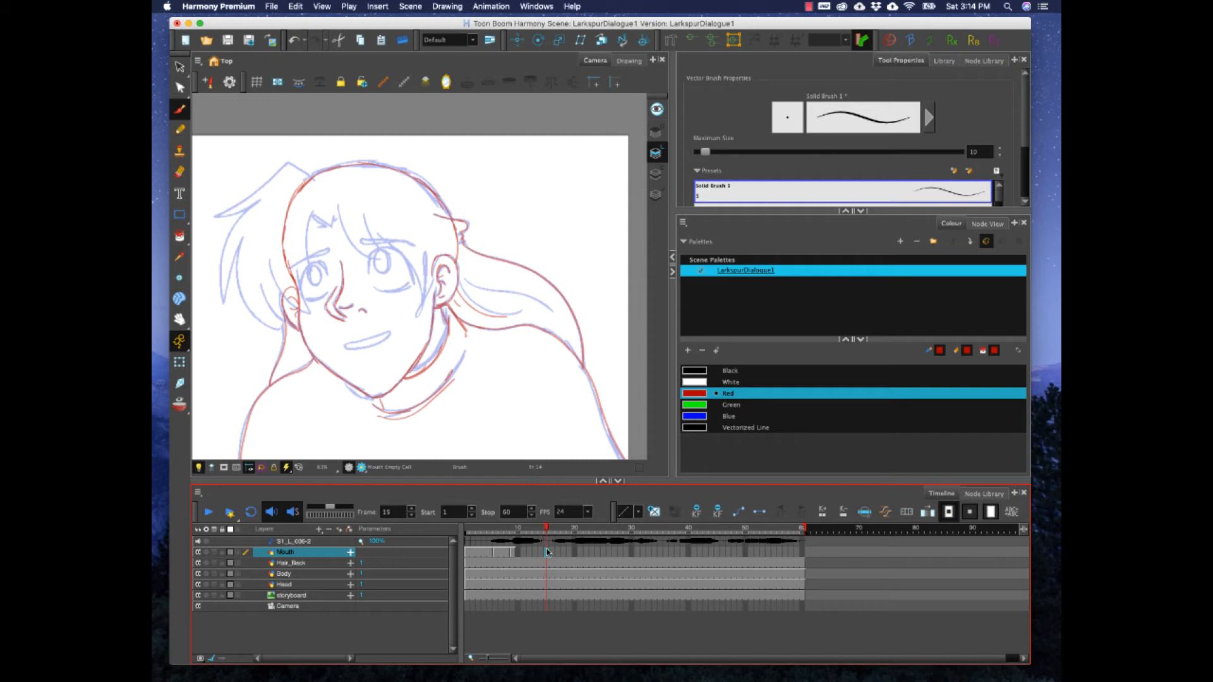
left_click(553, 553)
left_click(530, 553)
left_click(514, 530)
mouse_move(524, 526)
left_mouse_down()
mouse_move(576, 527)
mouse_move(561, 526)
left_mouse_up()
mouse_move(346, 342)
left_mouse_down()
mouse_move(374, 345)
mouse_move(348, 343)
mouse_move(360, 362)
mouse_move(356, 346)
mouse_move(371, 342)
left_mouse_up()
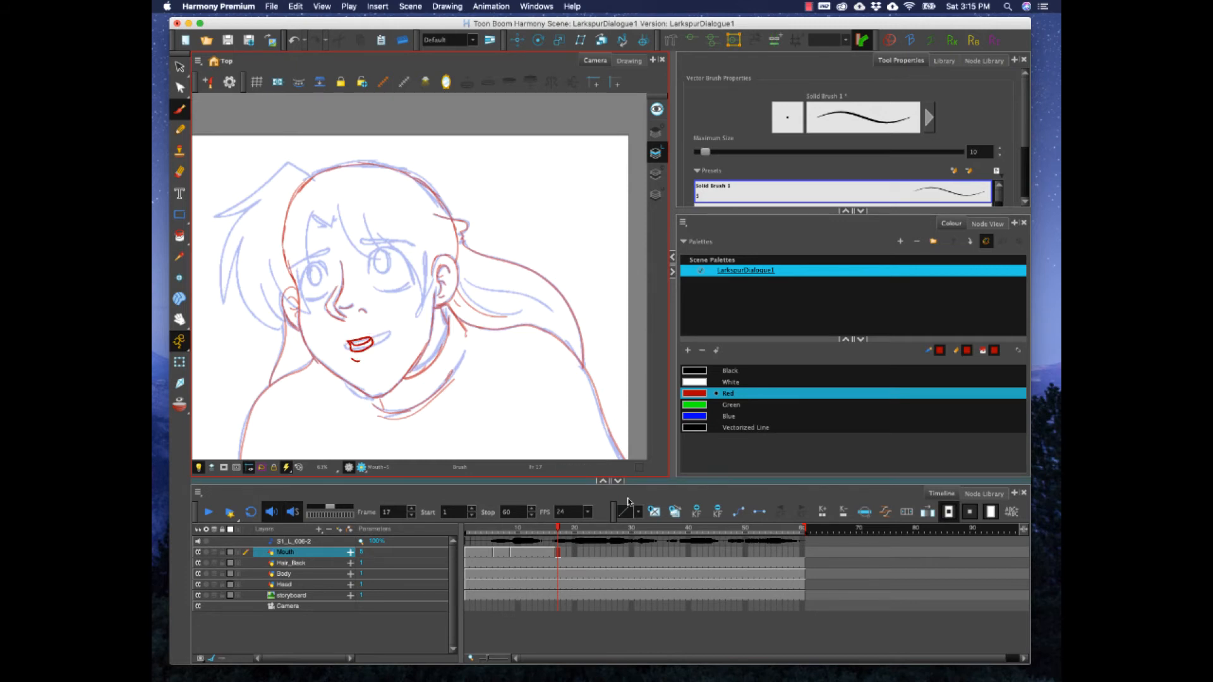
- Draw a wider open mouth at frame 19 of the Mouth layer, erasing and redrawing its corner and edges
left_click(569, 528)
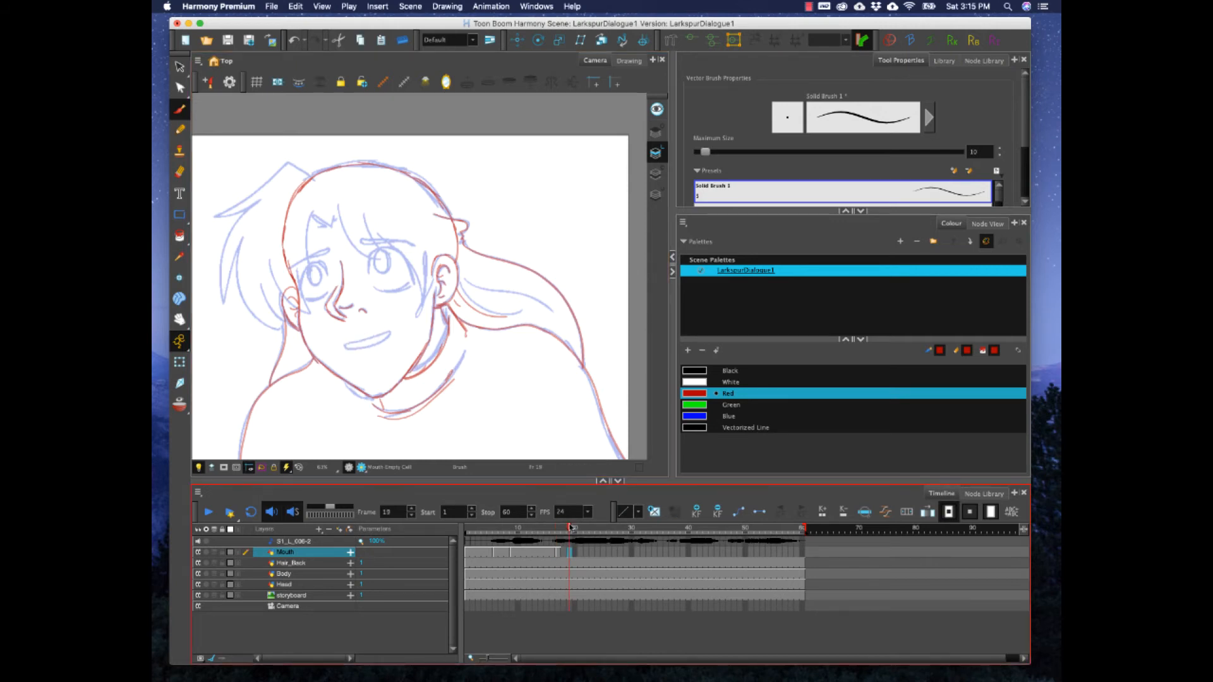
left_click(547, 528)
left_click(558, 529)
left_click_drag(557, 528, 570, 528)
mouse_move(347, 344)
left_mouse_down()
mouse_move(391, 332)
mouse_move(345, 348)
left_mouse_up()
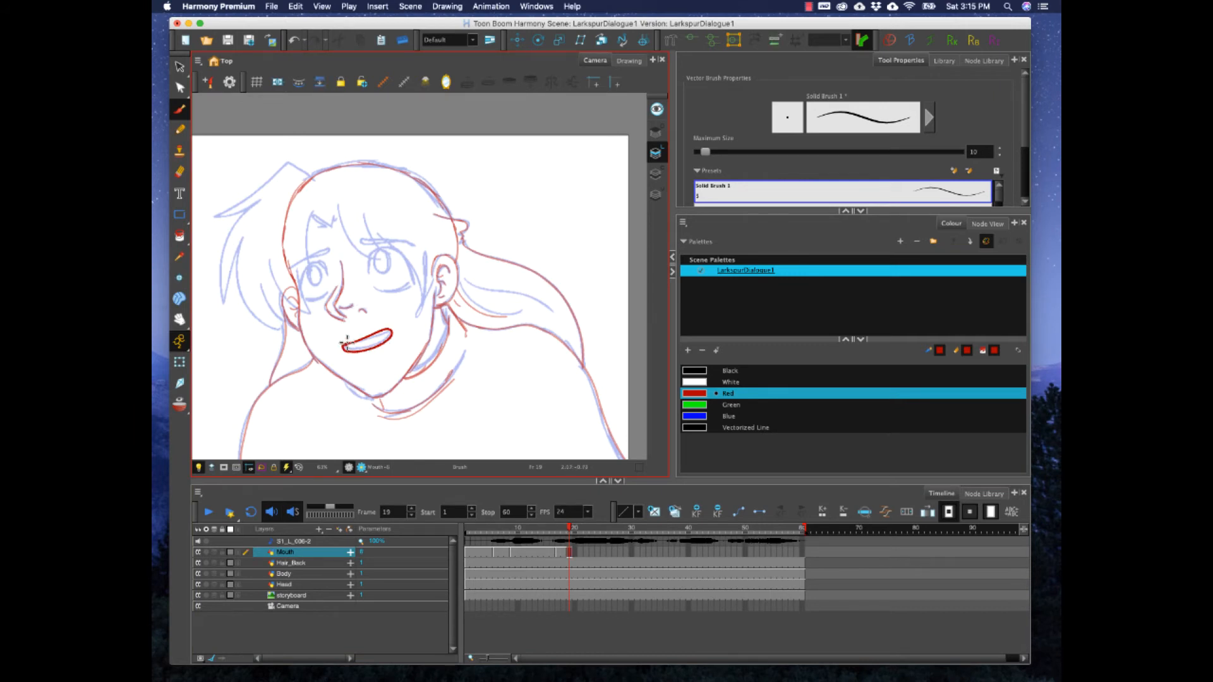
key("e")
left_click_drag(357, 352, 349, 348)
key("b")
left_click_drag(345, 348, 361, 351)
mouse_move(344, 345)
left_mouse_down()
mouse_move(379, 345)
mouse_move(393, 329)
left_mouse_up()
- Draw a thinner open mouth at frame 22 of the Mouth layer and compare it with the preceding mouth using onion skin
left_click_drag(568, 532, 592, 532)
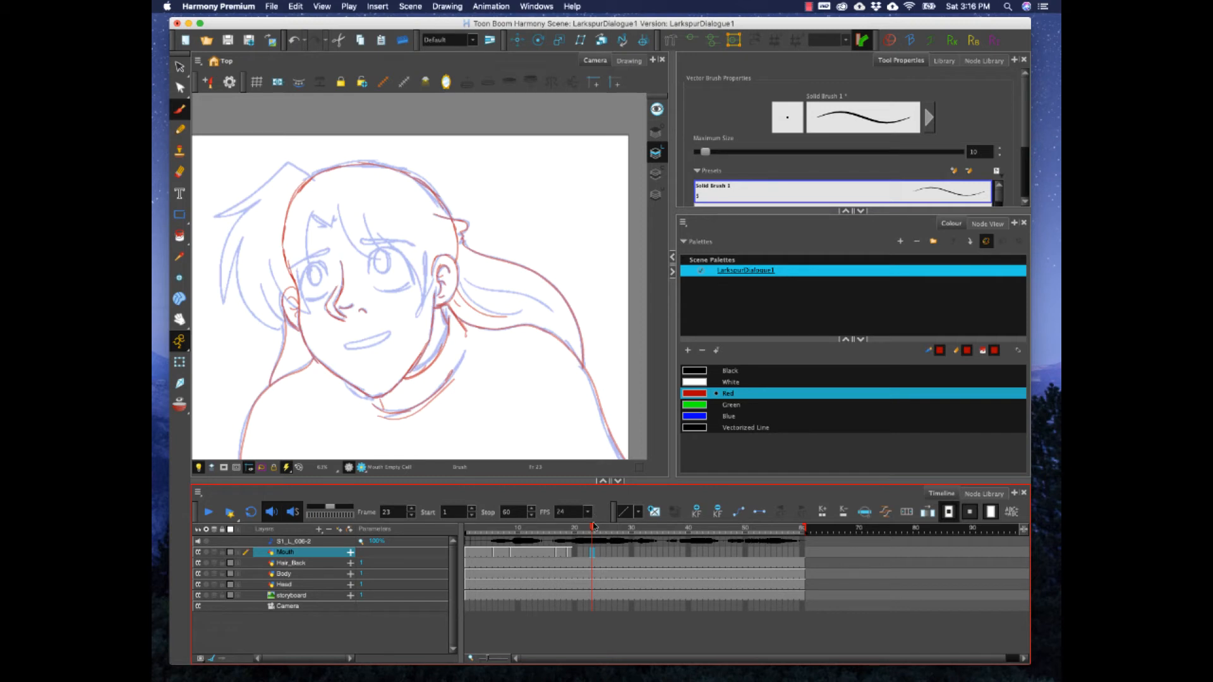
mouse_move(593, 529)
left_mouse_down()
mouse_move(572, 534)
mouse_move(587, 536)
left_mouse_up()
mouse_move(592, 527)
left_mouse_down()
mouse_move(567, 532)
mouse_move(585, 531)
left_mouse_up()
mouse_move(346, 344)
left_mouse_down()
mouse_move(391, 332)
mouse_move(344, 344)
left_mouse_up()
left_click(180, 405)
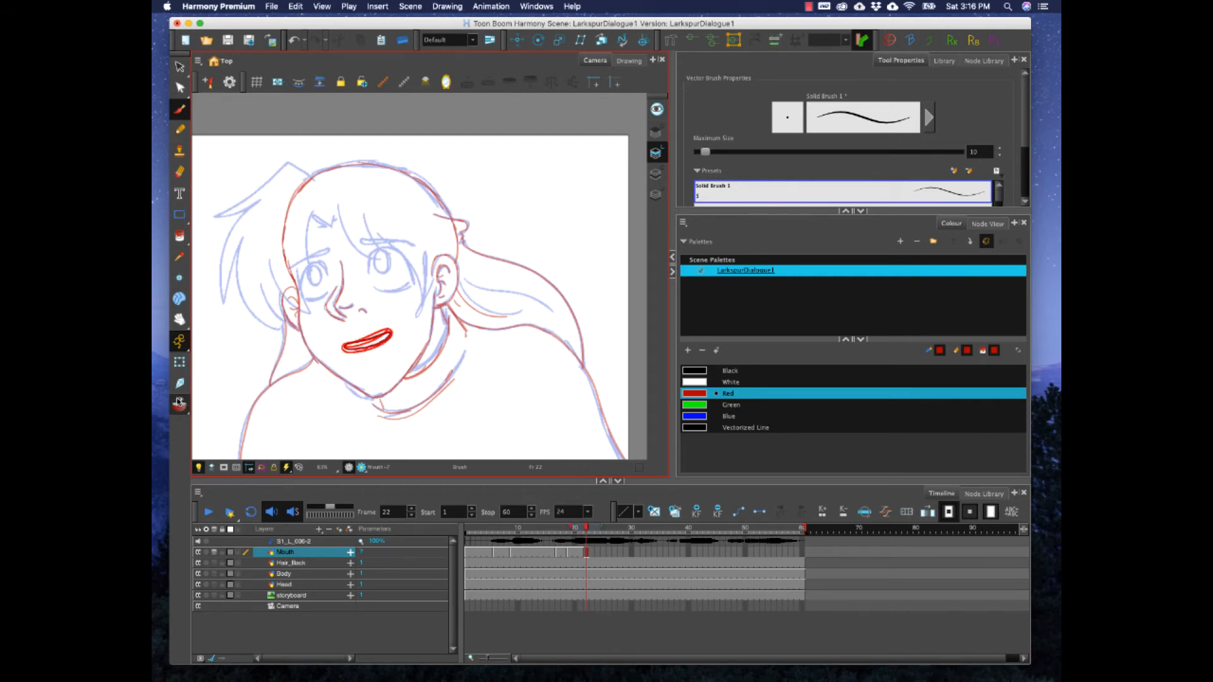
left_click(580, 531)
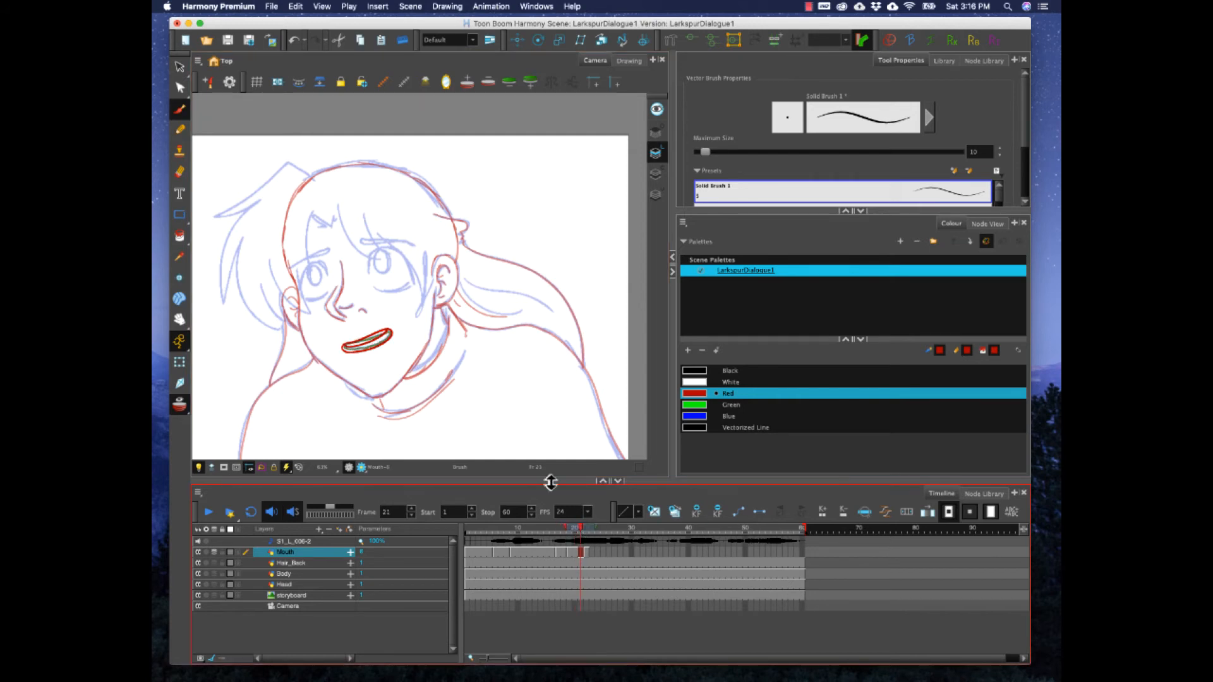
left_click(586, 530)
- Draw a large open mouth with inner teeth and tongue lines at frame 25 of the Mouth layer
left_click(598, 531)
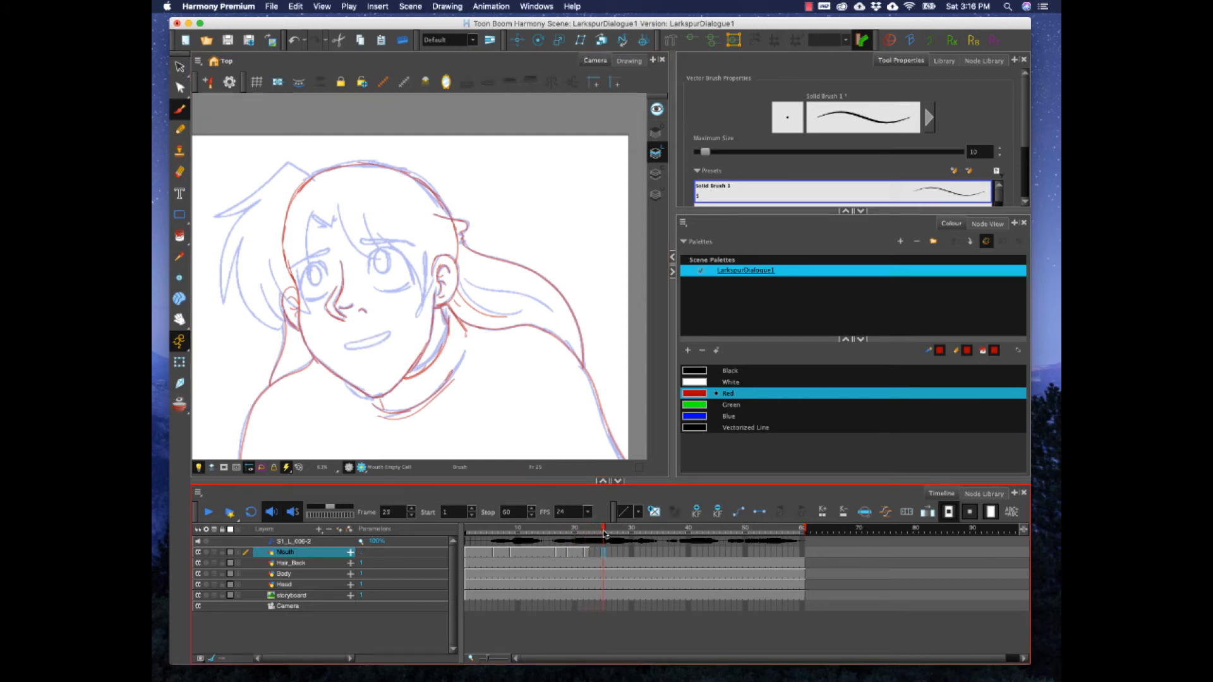
mouse_move(597, 530)
left_mouse_down()
mouse_move(627, 529)
mouse_move(604, 530)
left_mouse_up()
mouse_move(344, 342)
left_mouse_down()
mouse_move(397, 333)
mouse_move(369, 352)
mouse_move(340, 344)
mouse_move(387, 333)
left_mouse_up()
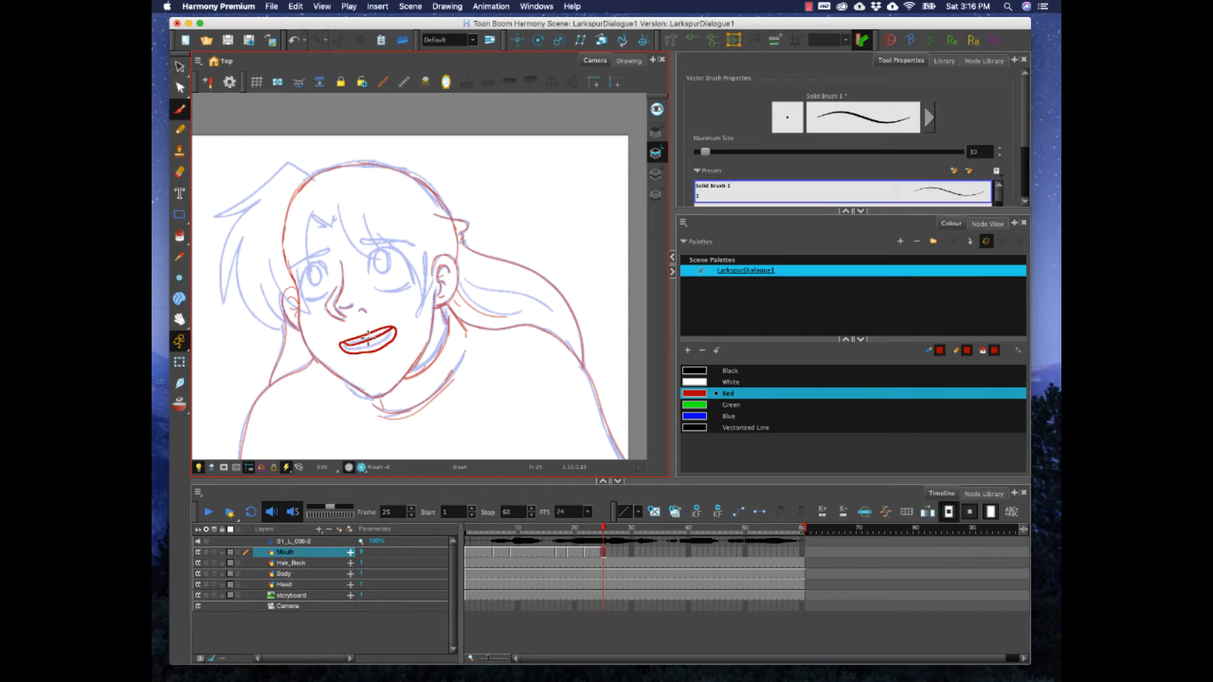
left_click_drag(358, 352, 382, 345)
left_click(615, 534)
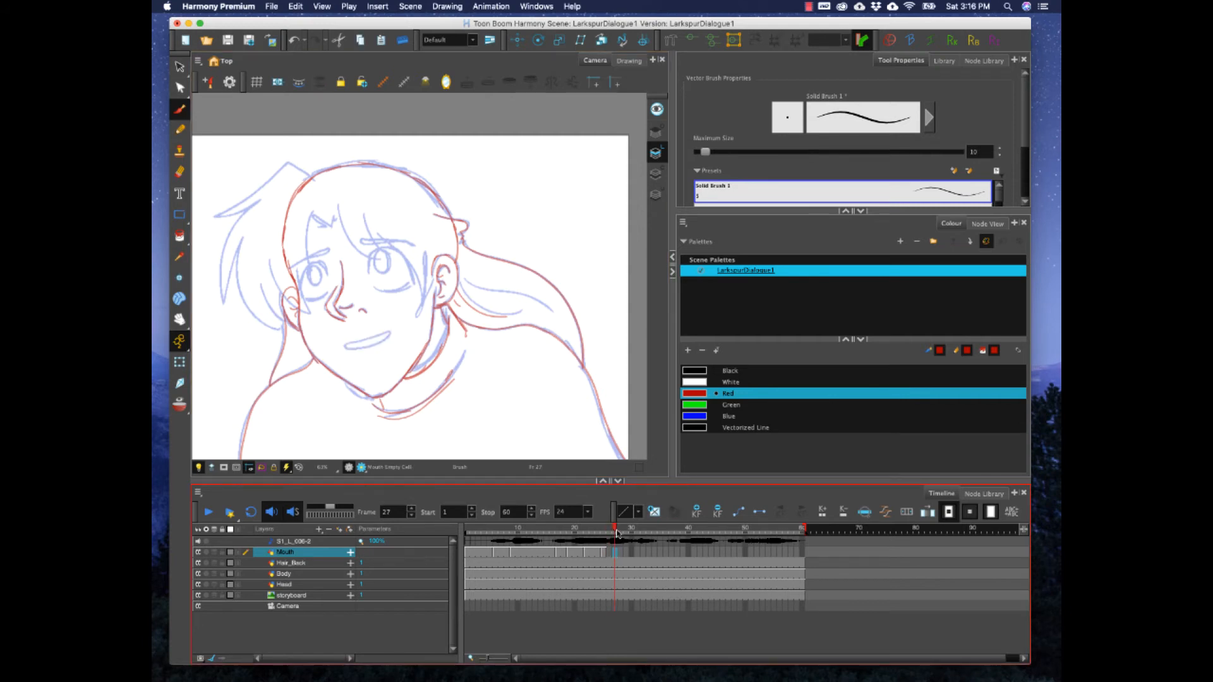
left_click(620, 532)
mouse_move(347, 341)
left_mouse_down()
mouse_move(394, 328)
mouse_move(359, 352)
mouse_move(348, 340)
left_mouse_up()
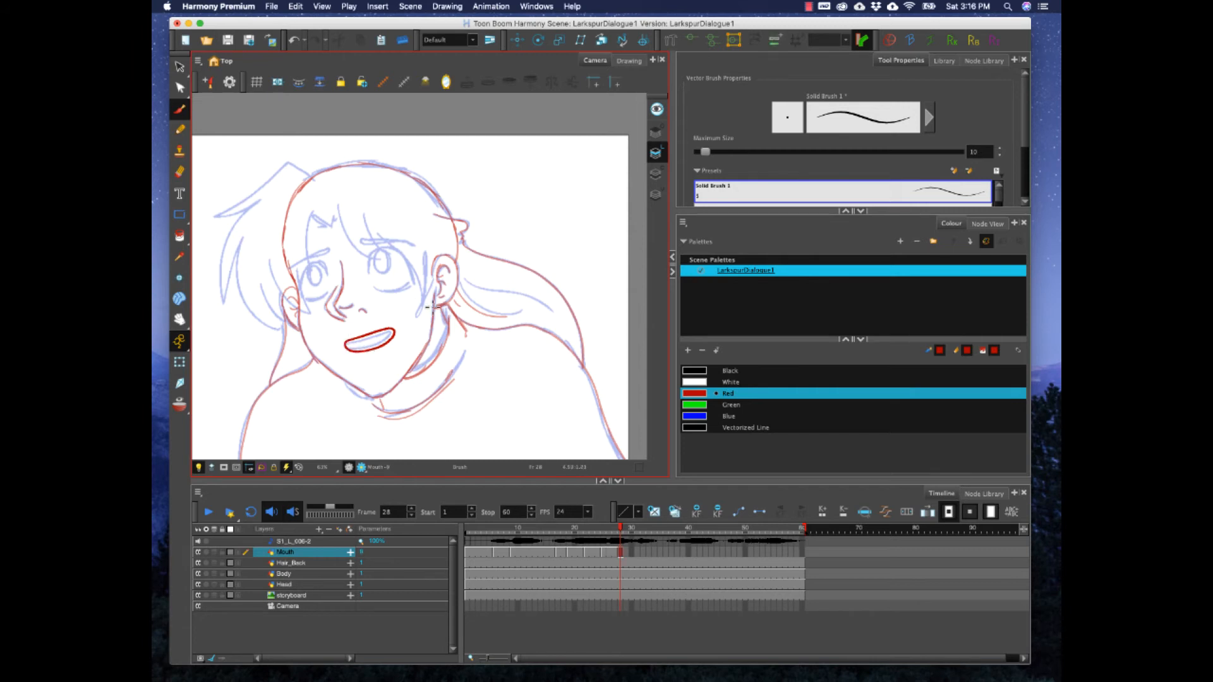
left_click_drag(616, 528, 619, 528)
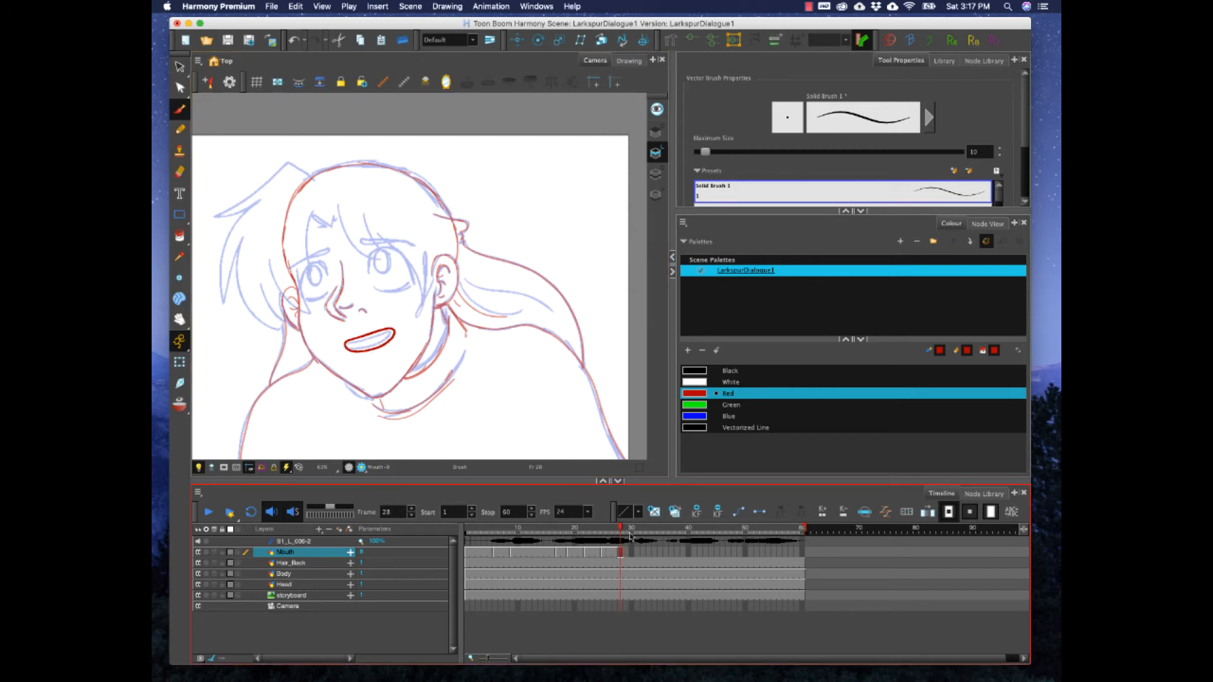
key("Delete")
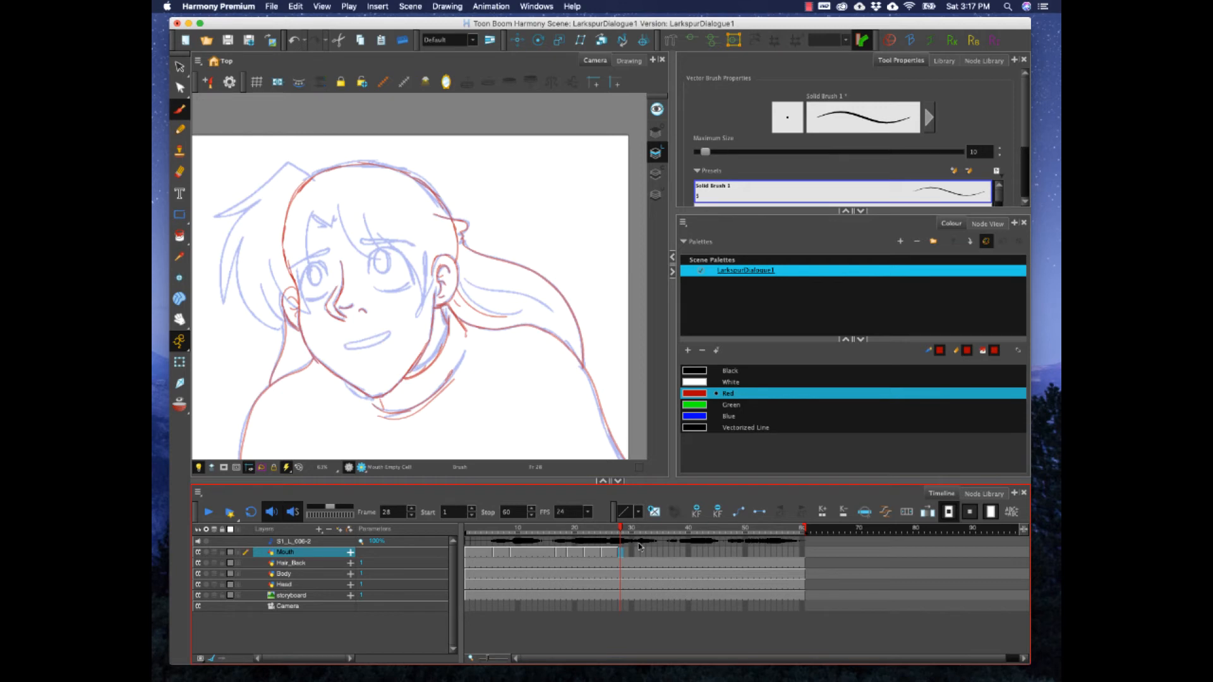
- Turn on onion skin, draw a slightly smaller open mouth at frame 28 over the previous one, and advance to frame 32
left_click(179, 406)
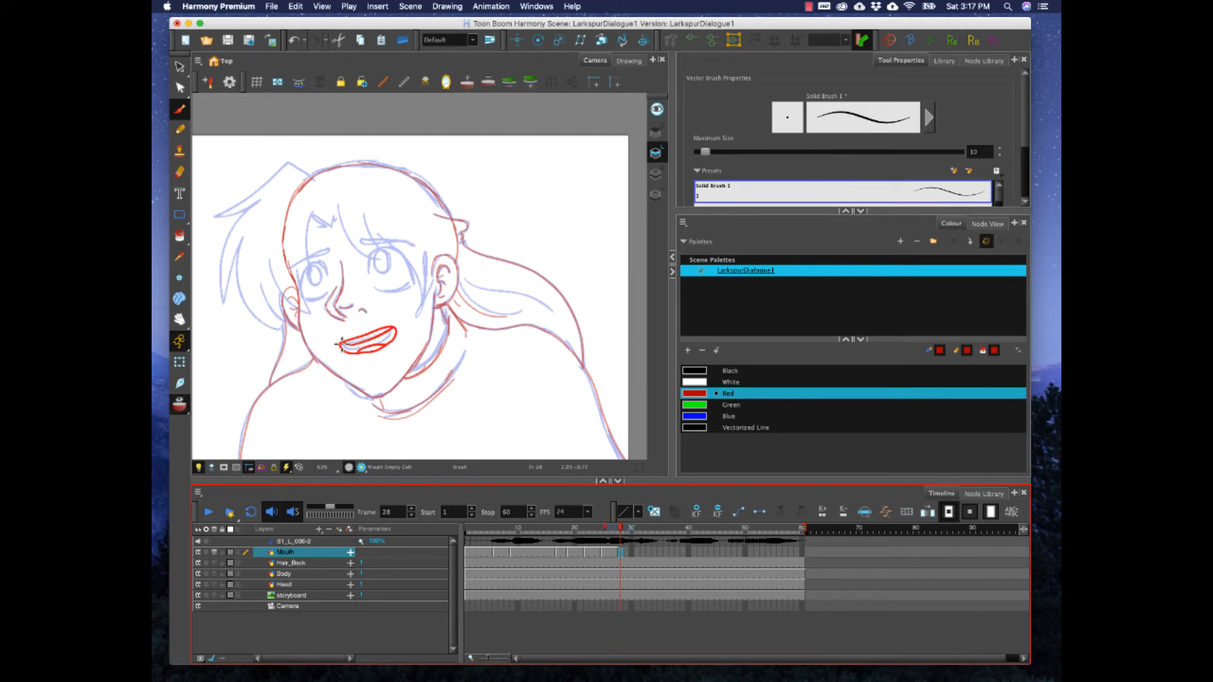
mouse_move(344, 344)
left_mouse_down()
mouse_move(392, 335)
mouse_move(343, 343)
left_mouse_up()
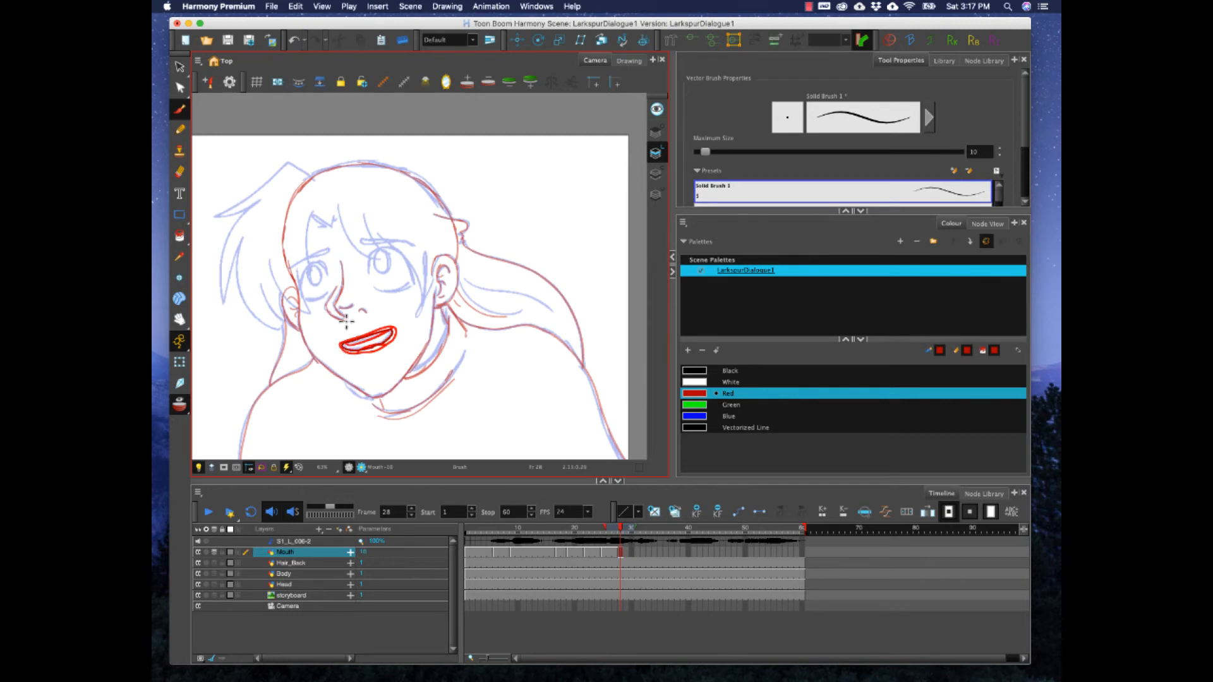
left_click(637, 529)
mouse_move(643, 530)
left_mouse_down()
mouse_move(630, 532)
mouse_move(643, 536)
left_mouse_up()
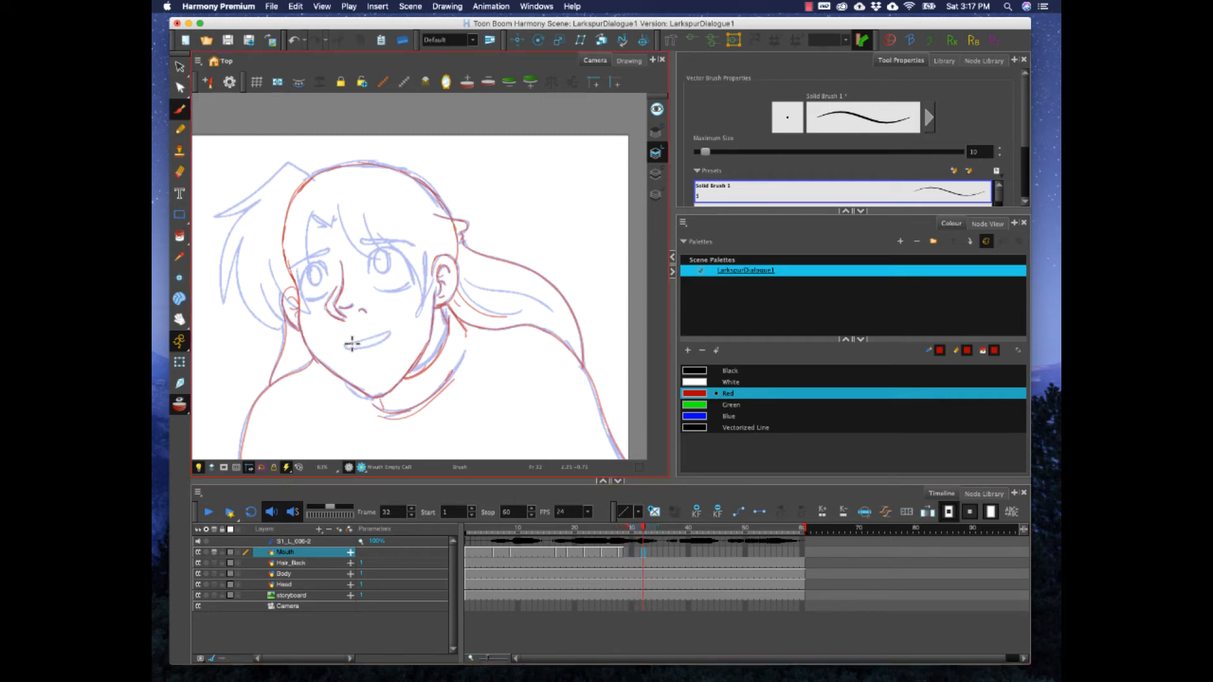
- Draw a narrow open mouth at frame 32 of the Mouth layer and a thinner one at frame 37
mouse_move(347, 345)
left_mouse_down()
mouse_move(390, 332)
mouse_move(342, 348)
mouse_move(351, 340)
left_mouse_up()
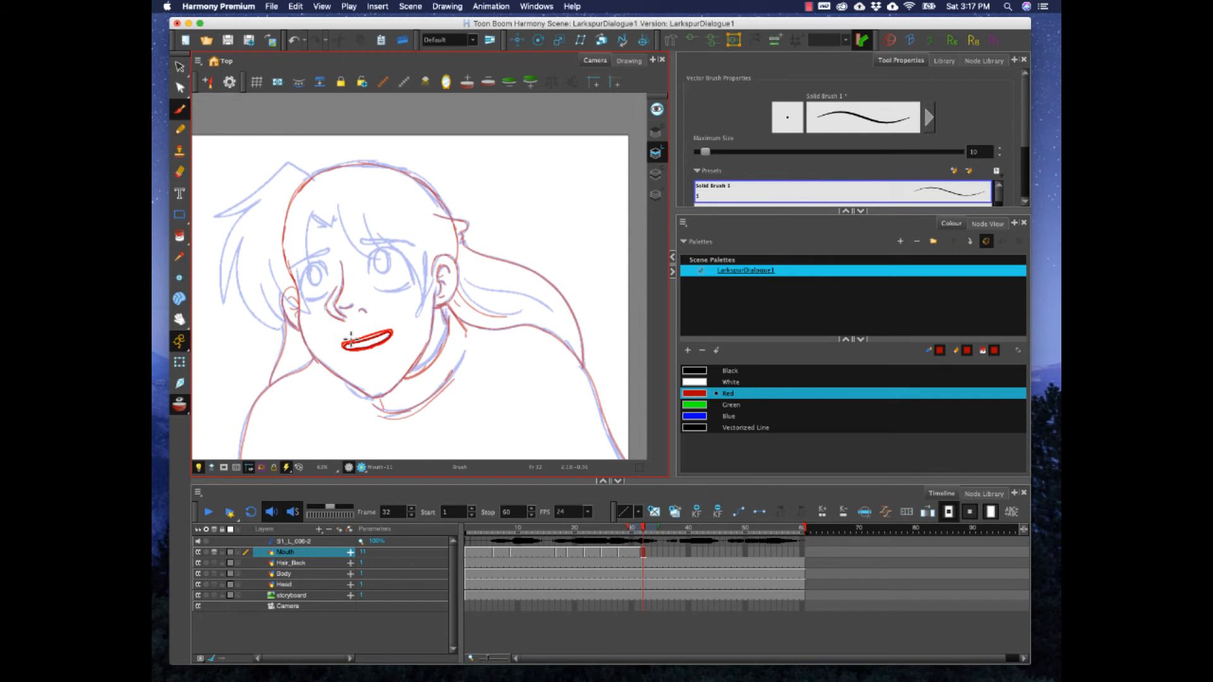
left_click_drag(644, 531, 673, 529)
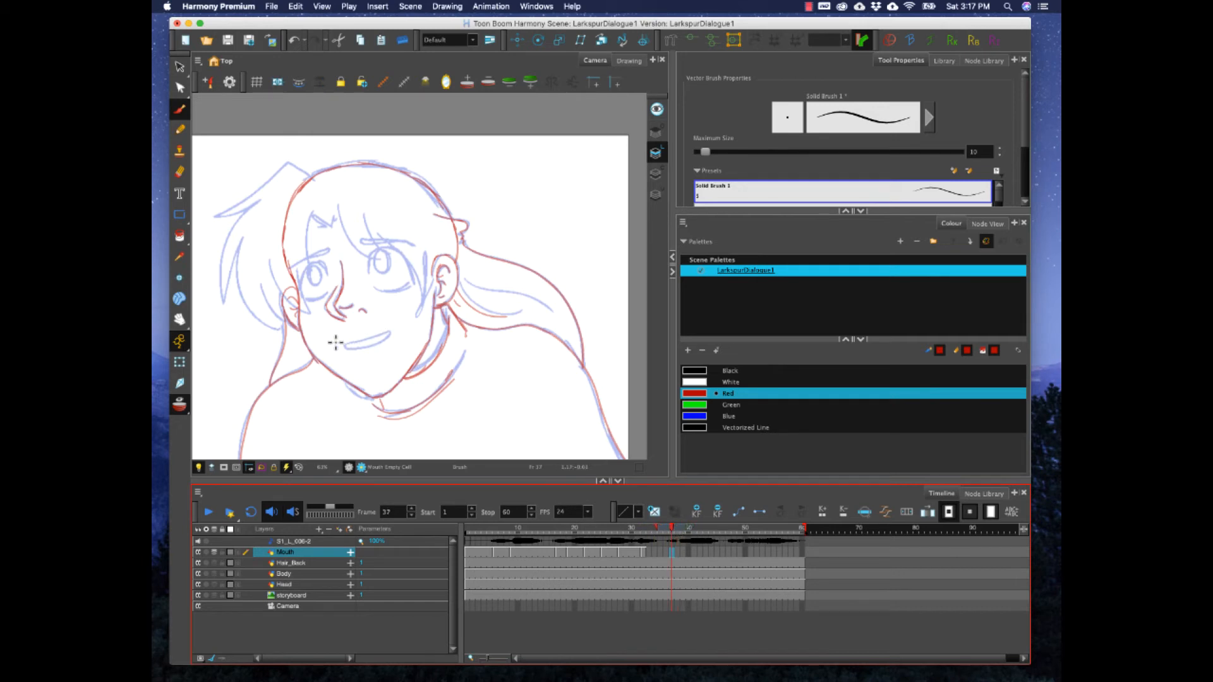
left_click_drag(347, 346, 390, 332)
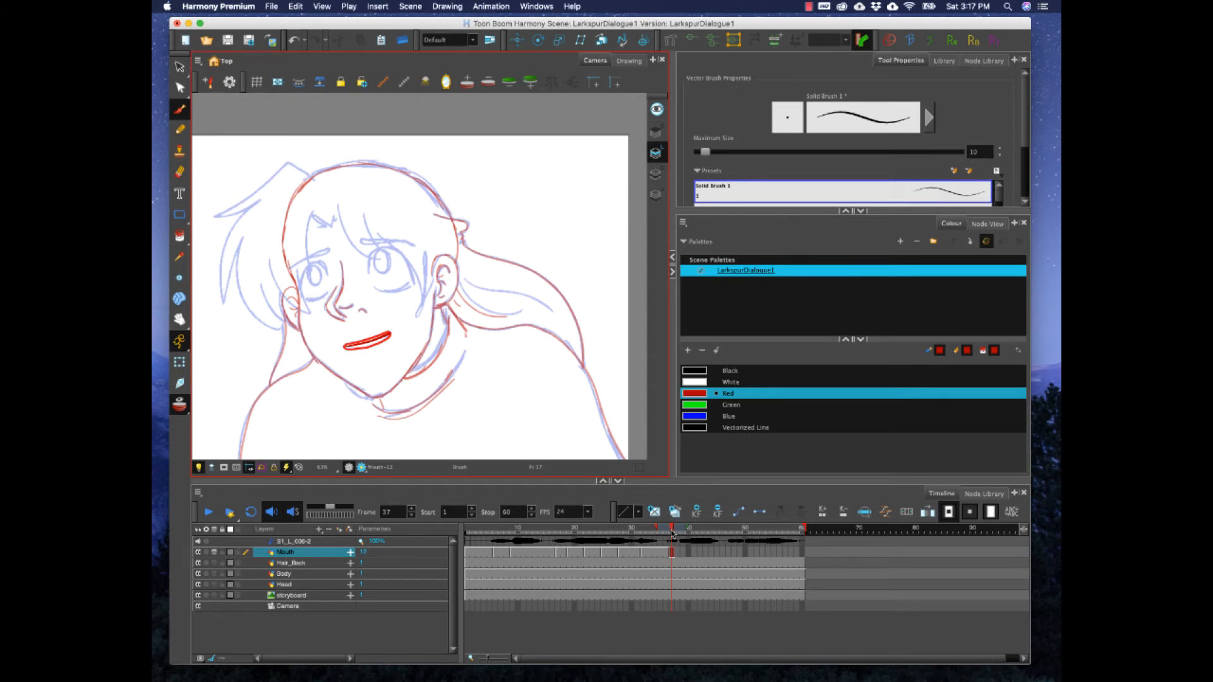
left_click(667, 530)
left_click(671, 553)
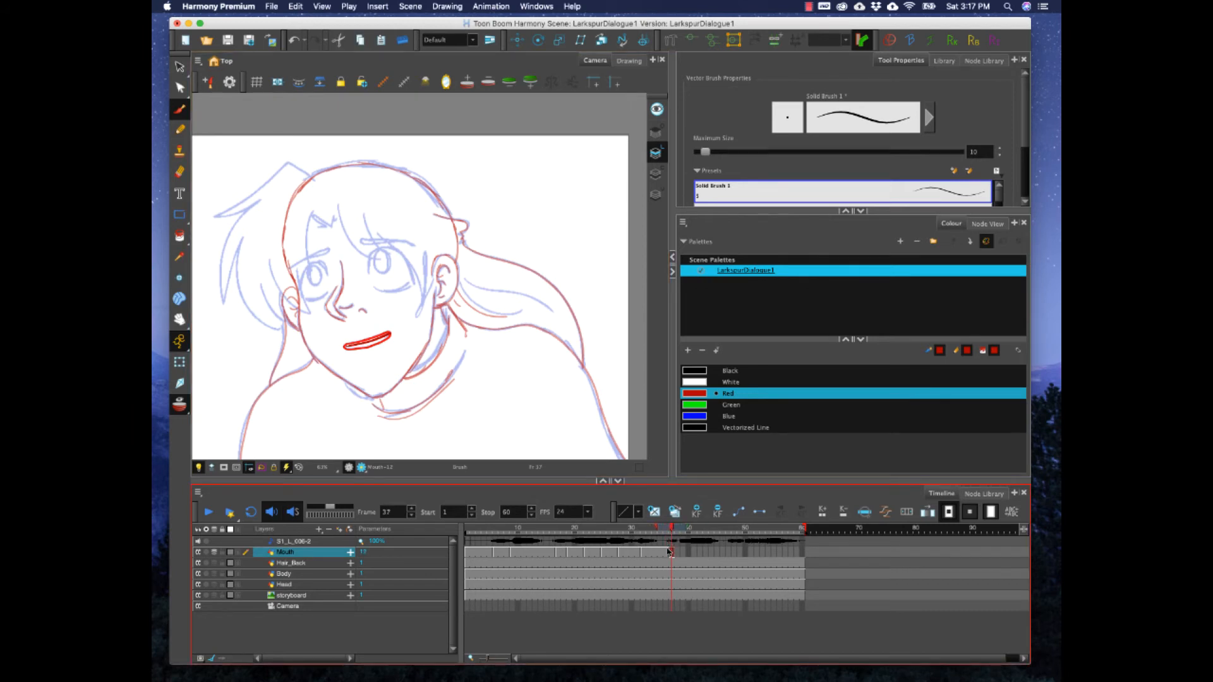
- Draw a narrow open mouth, slightly wider than the previous one, at frame 40 of the Mouth layer
left_click_drag(667, 531, 697, 525)
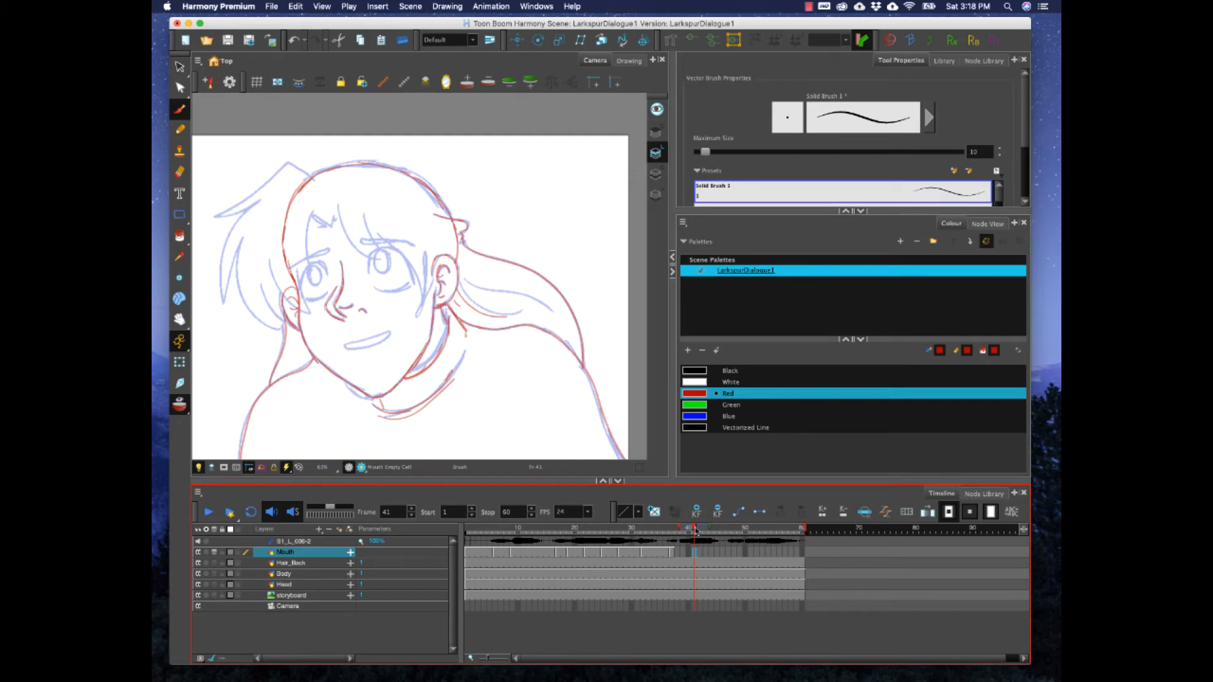
mouse_move(695, 530)
left_mouse_down()
mouse_move(675, 530)
mouse_move(690, 530)
left_mouse_up()
mouse_move(343, 343)
left_mouse_down()
mouse_move(393, 329)
mouse_move(361, 350)
mouse_move(341, 344)
left_mouse_up()
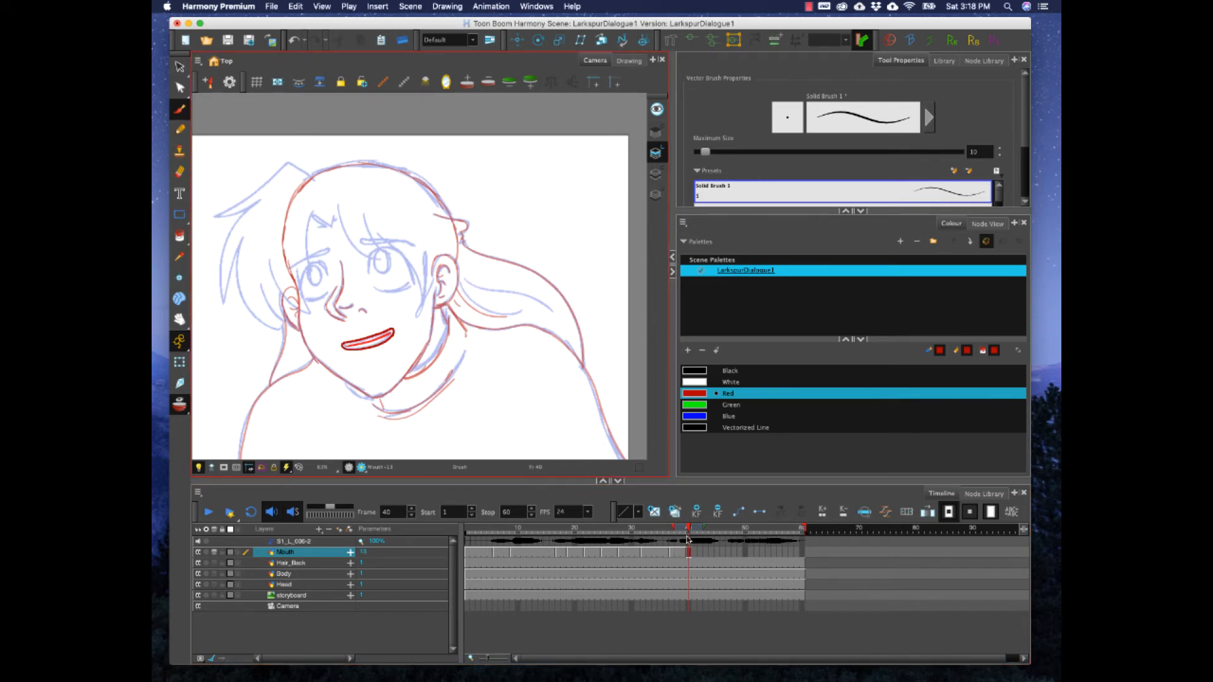
- Turn on onion skin for the mouth drawing at frame 43, flipping between the neighbouring frames
left_click(706, 553)
mouse_move(704, 531)
left_mouse_down()
mouse_move(673, 531)
mouse_move(704, 531)
left_mouse_up()
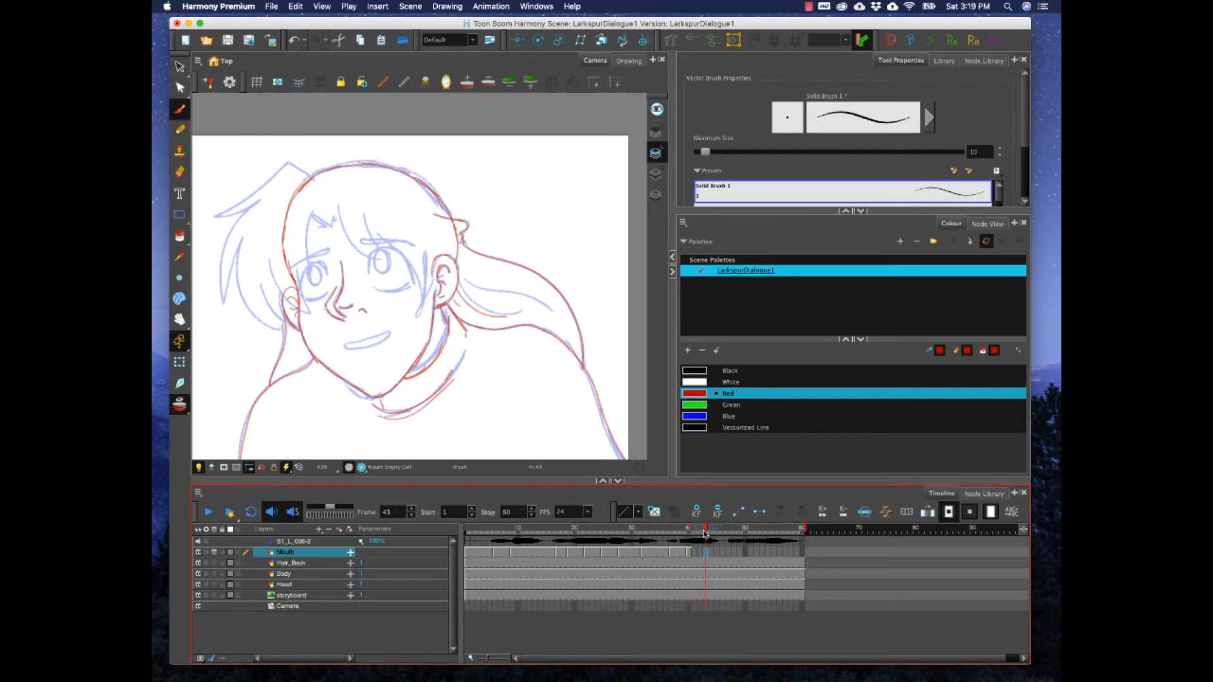
key("comma")
key("period")
left_click(182, 405)
left_click_drag(695, 530, 685, 529)
- Draw a slightly fuller open mouth at frame 43, undoing and redrawing the first attempt, and compare it with the adjacent frames
mouse_move(342, 342)
left_mouse_down()
mouse_move(397, 332)
mouse_move(368, 349)
mouse_move(342, 337)
left_mouse_up()
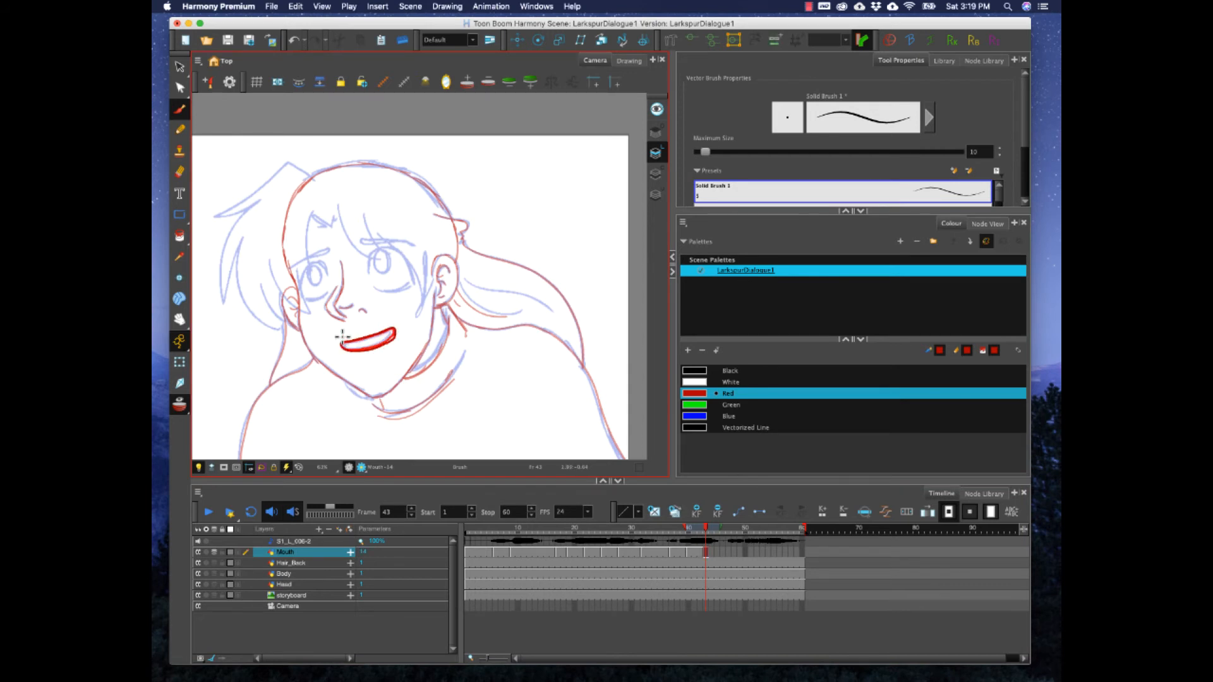
key("super+z")
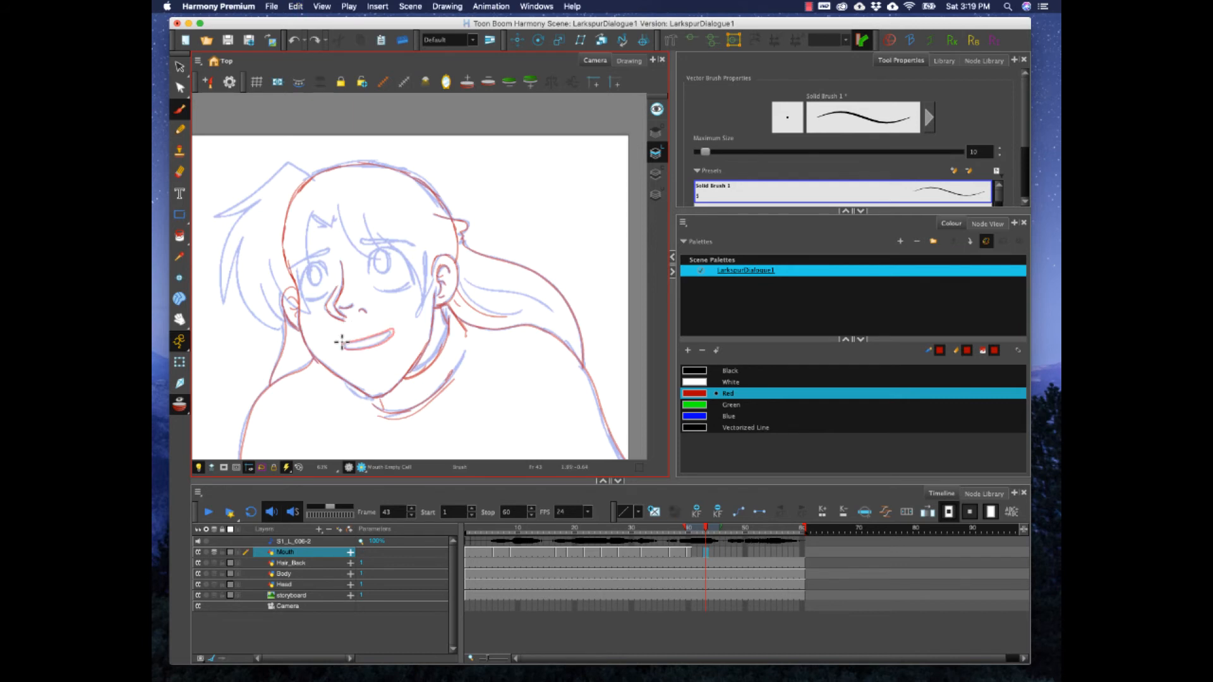
mouse_move(345, 343)
left_mouse_down()
mouse_move(401, 331)
mouse_move(366, 349)
mouse_move(339, 339)
left_mouse_up()
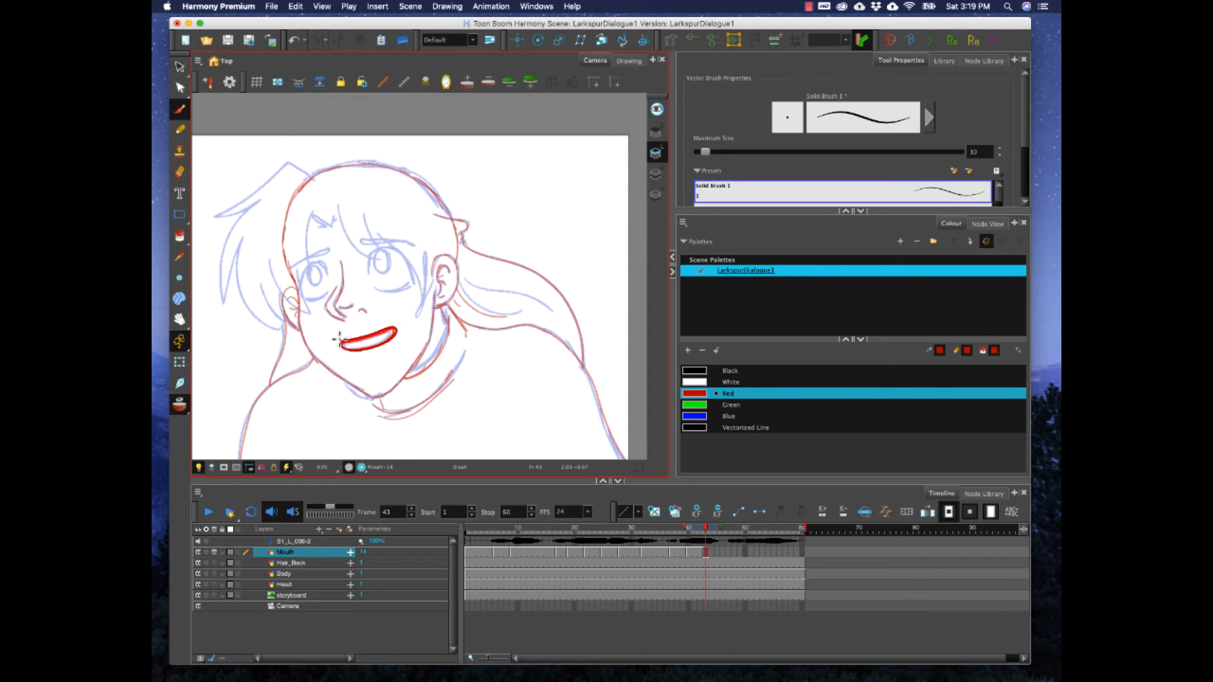
left_click(700, 534)
left_click(705, 536)
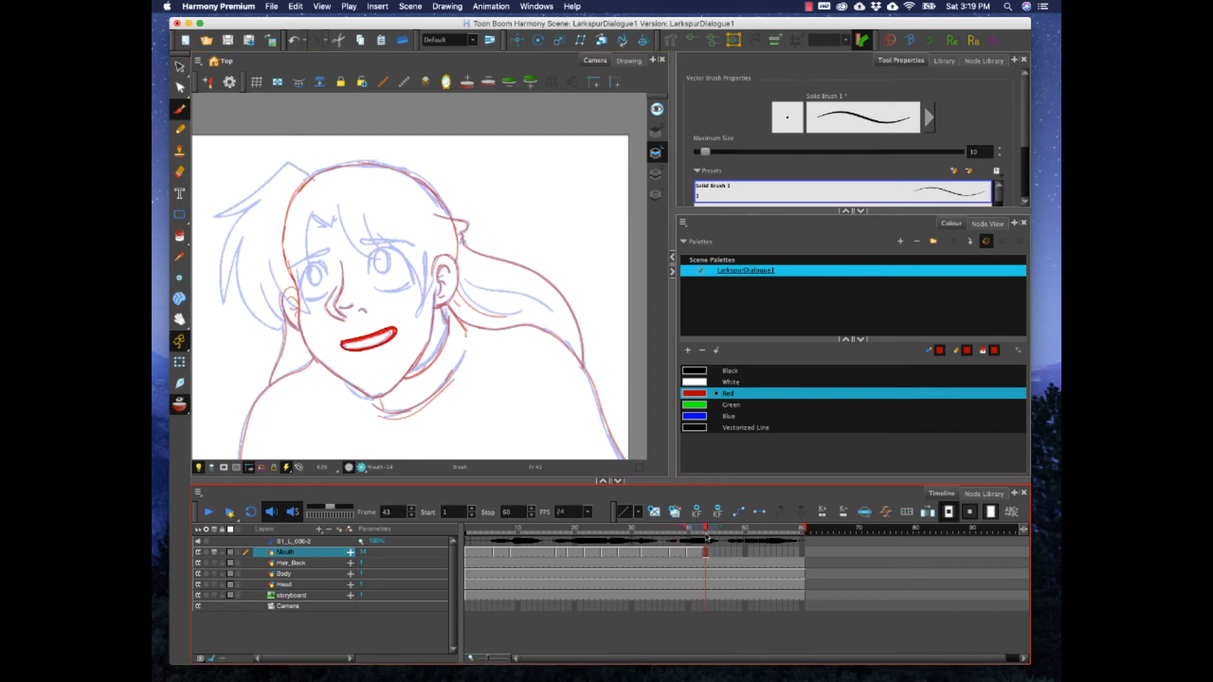
mouse_move(706, 536)
left_mouse_down()
mouse_move(669, 536)
mouse_move(701, 536)
left_mouse_up()
left_click(706, 555)
- Draw a flatter open mouth at frame 45 of the Mouth layer over the onion-skinned previous shape
left_click_drag(708, 532, 718, 532)
left_click(718, 554)
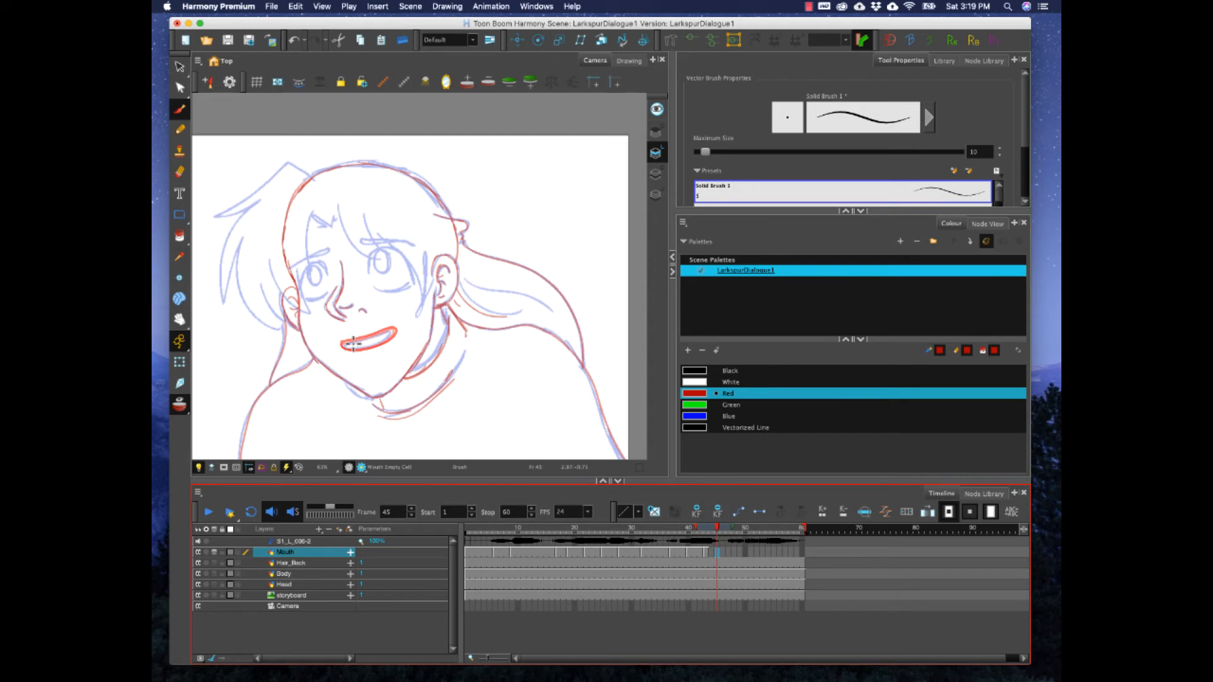
mouse_move(349, 345)
left_mouse_down()
mouse_move(393, 329)
mouse_move(354, 355)
mouse_move(342, 345)
left_mouse_up()
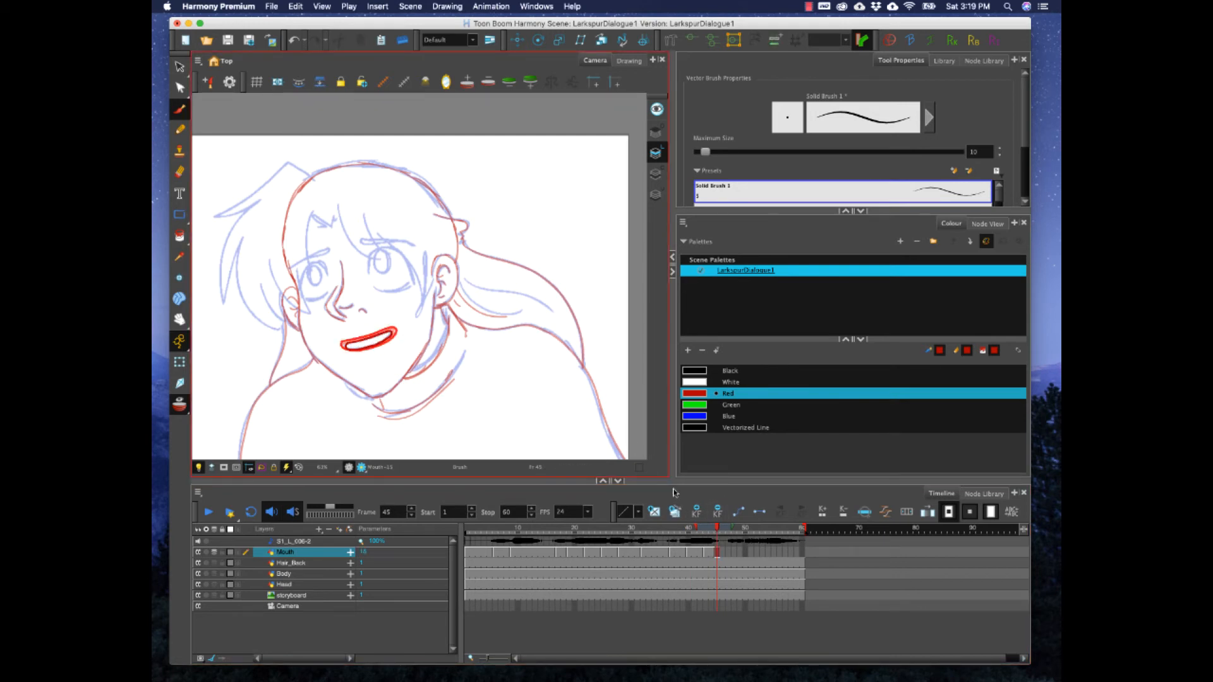
- Draw a small pursed mouth at the storyboard mouth's left end on frame 47 and scrub through the surrounding frames
left_click(727, 530)
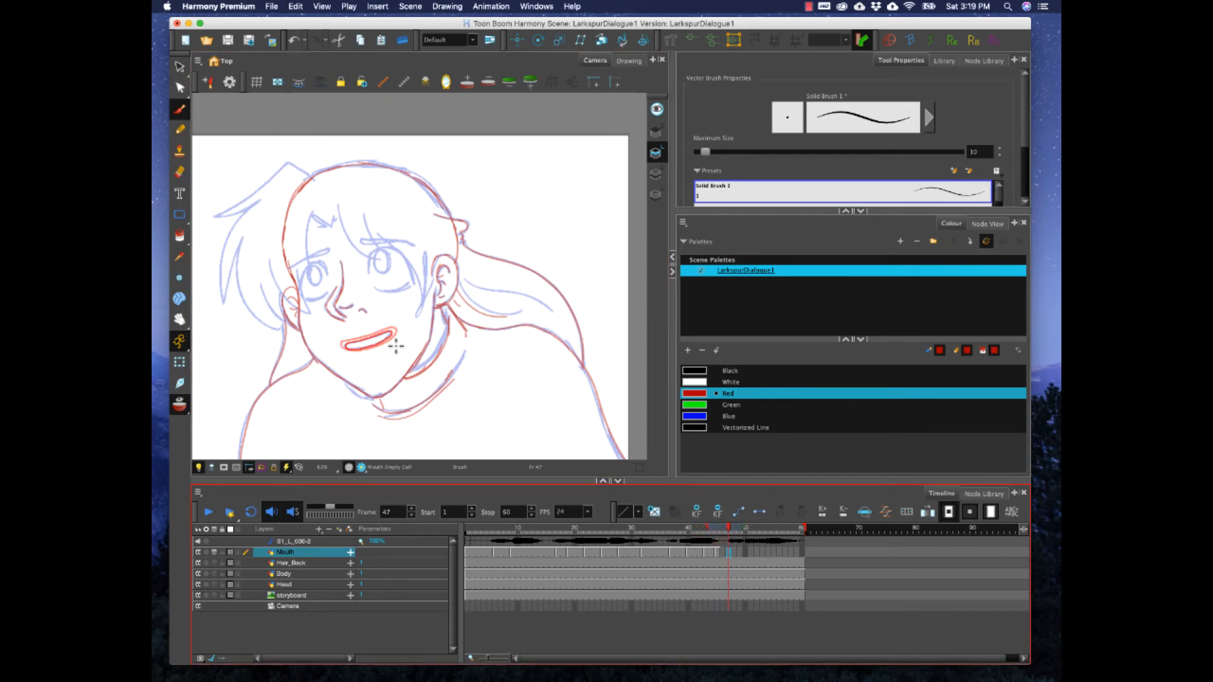
mouse_move(346, 344)
left_mouse_down()
mouse_move(378, 337)
mouse_move(370, 353)
mouse_move(345, 346)
mouse_move(367, 342)
left_mouse_up()
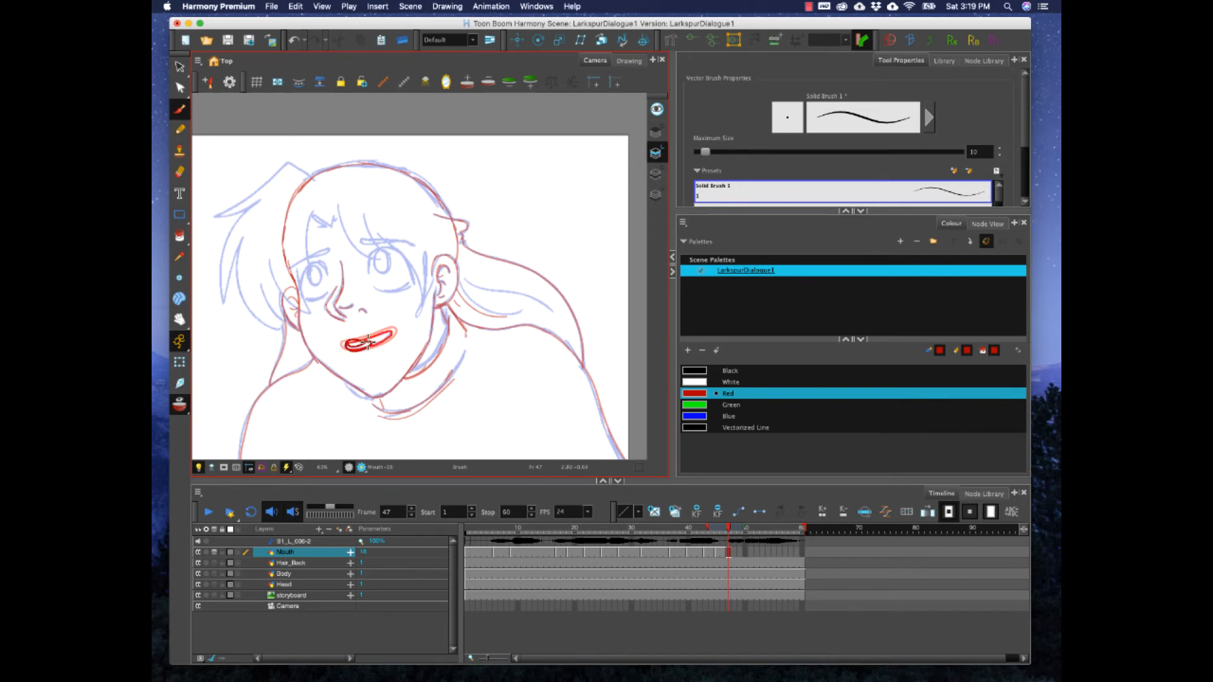
left_click(740, 530)
mouse_move(739, 531)
left_mouse_down()
mouse_move(757, 531)
mouse_move(727, 527)
left_mouse_up()
left_click(728, 530)
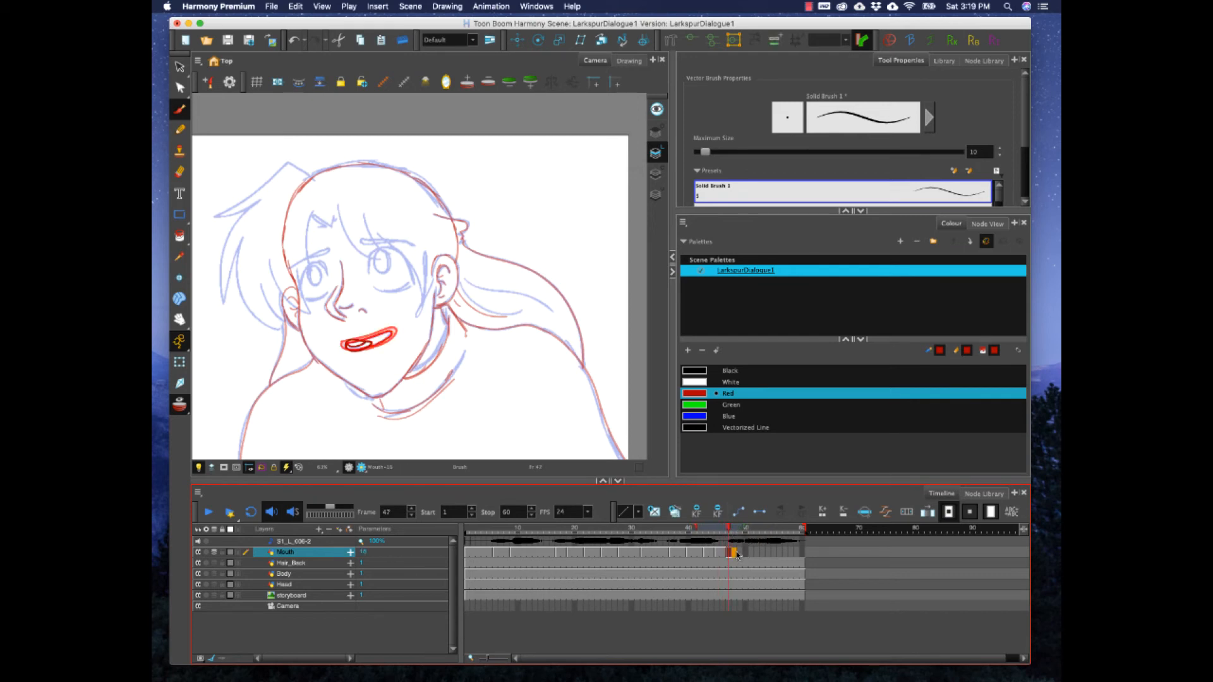
- Move the small pursed mouth from frame 47 to frame 50 and extend the preceding mouth's exposure through frame 49
left_click(744, 553)
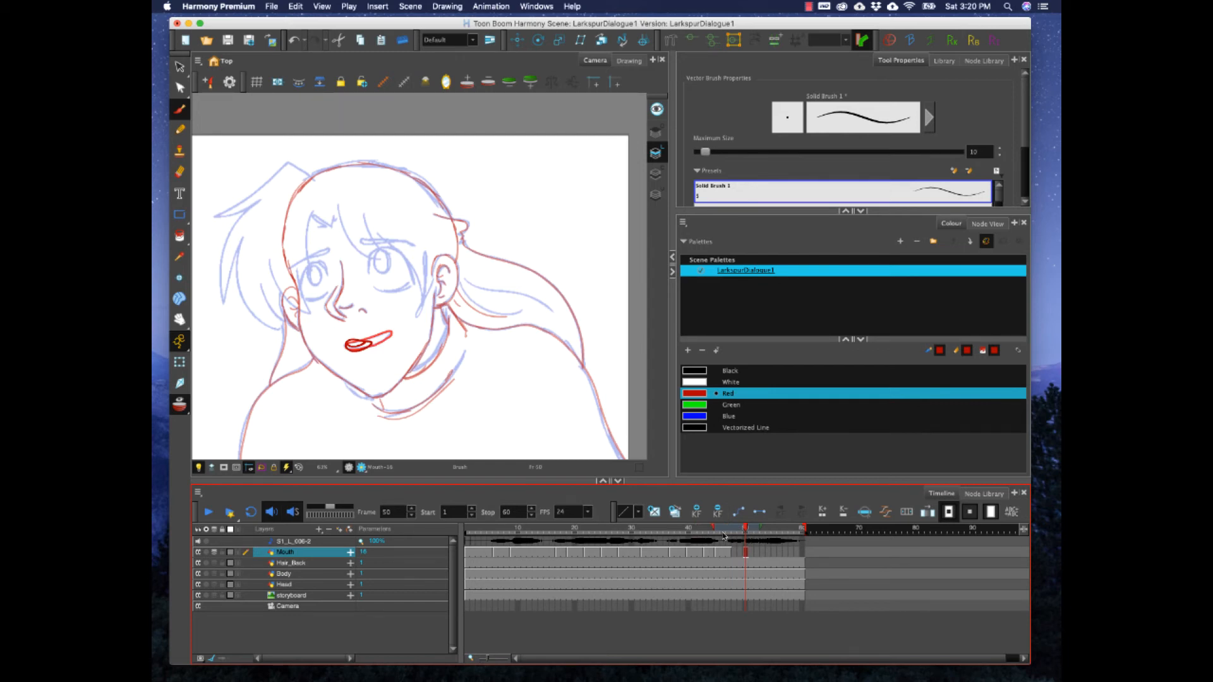
left_click(741, 553)
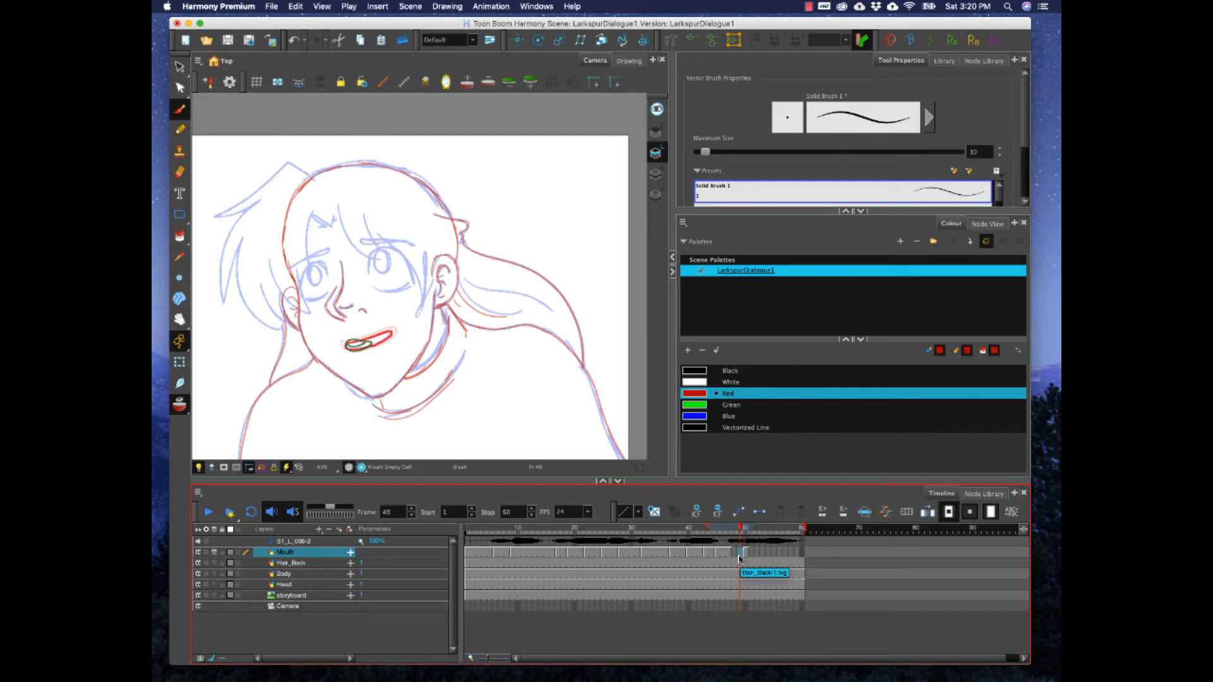
key("F5")
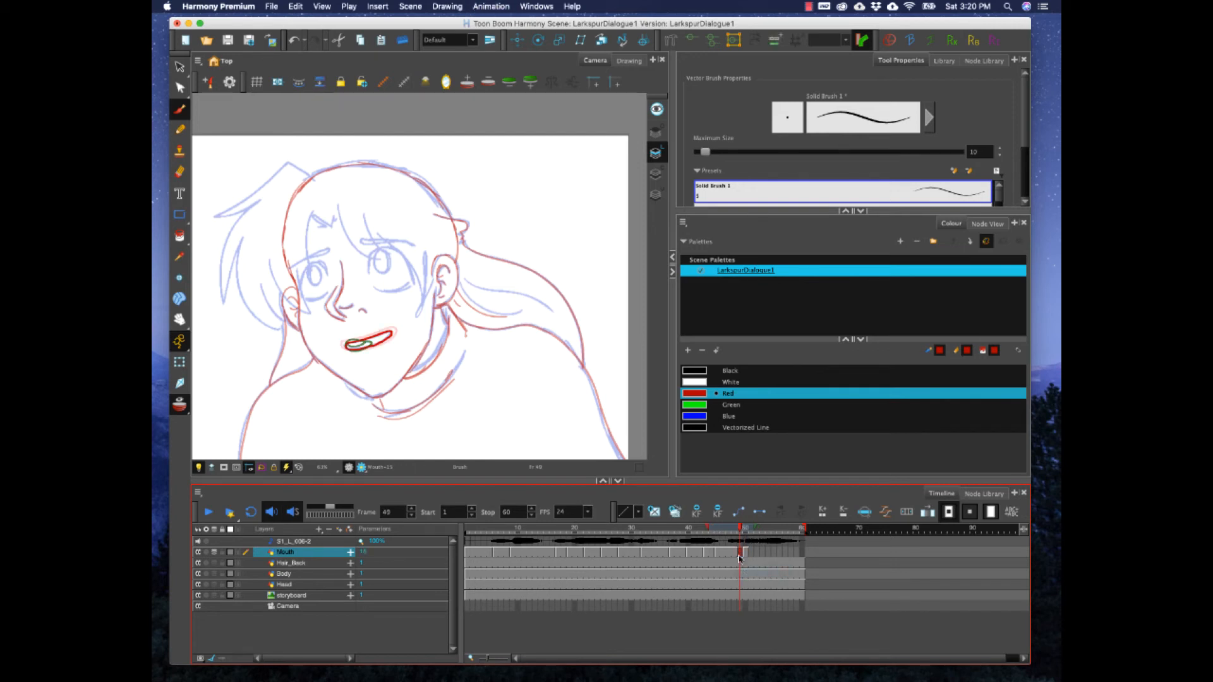
left_click(717, 554)
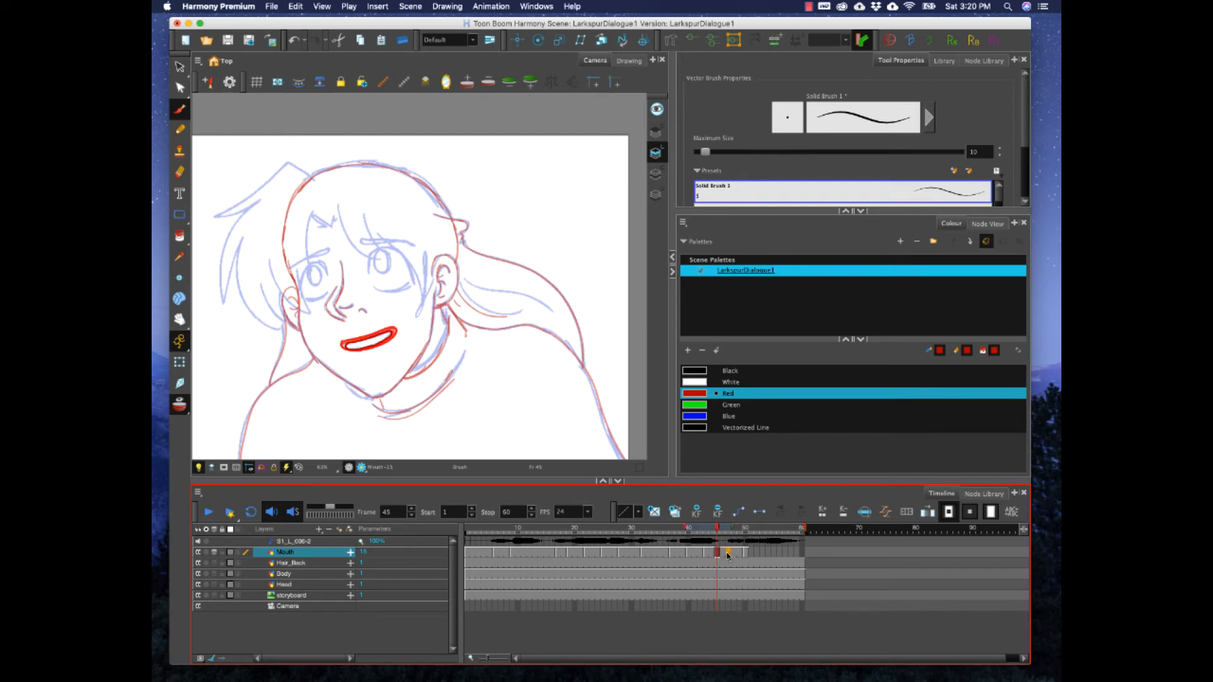
left_click(729, 554)
left_click(723, 556)
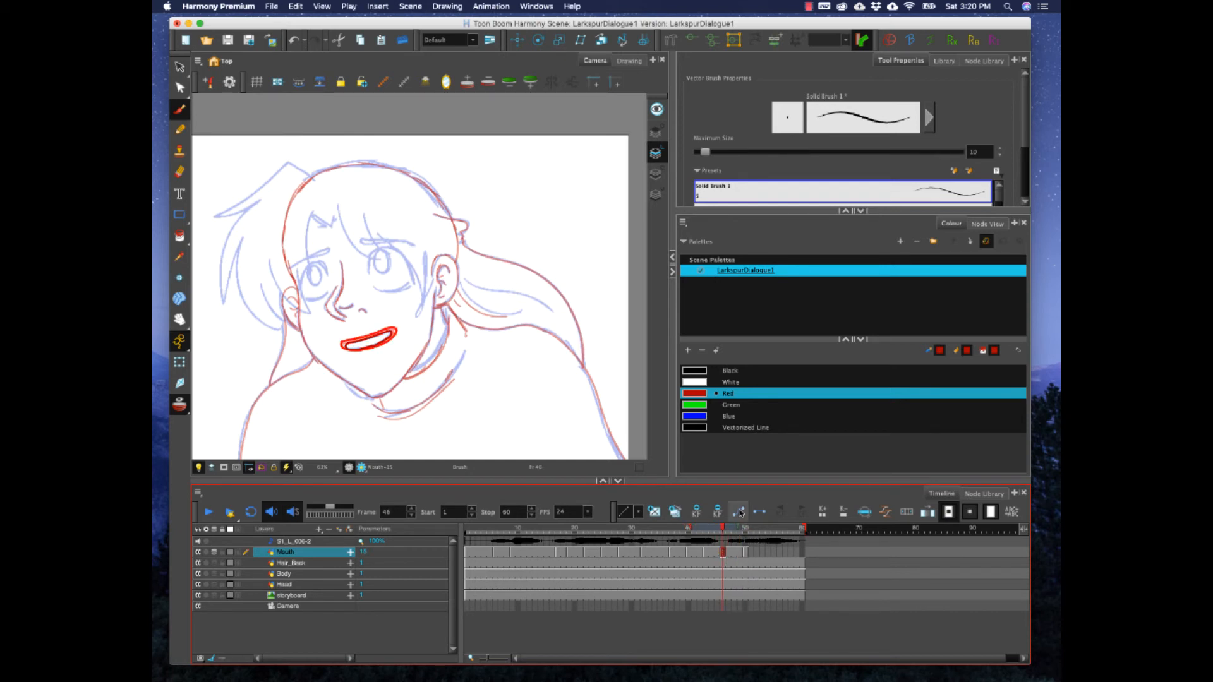
- Draw a small, fuller pursed mouth with an inner line at frame 54 and compare it with the neighbouring frames
mouse_move(723, 529)
left_mouse_down()
mouse_move(706, 529)
mouse_move(768, 529)
left_mouse_up()
left_click(746, 530)
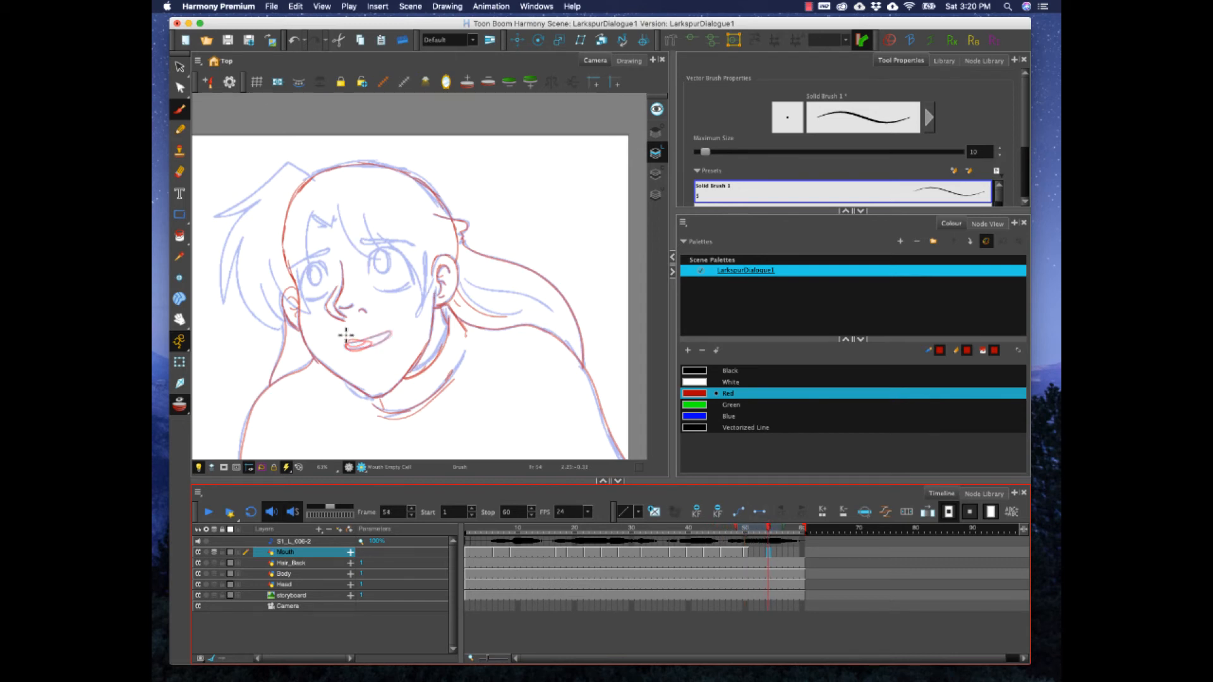
mouse_move(341, 342)
left_mouse_down()
mouse_move(378, 336)
mouse_move(354, 354)
mouse_move(346, 337)
mouse_move(371, 344)
left_mouse_up()
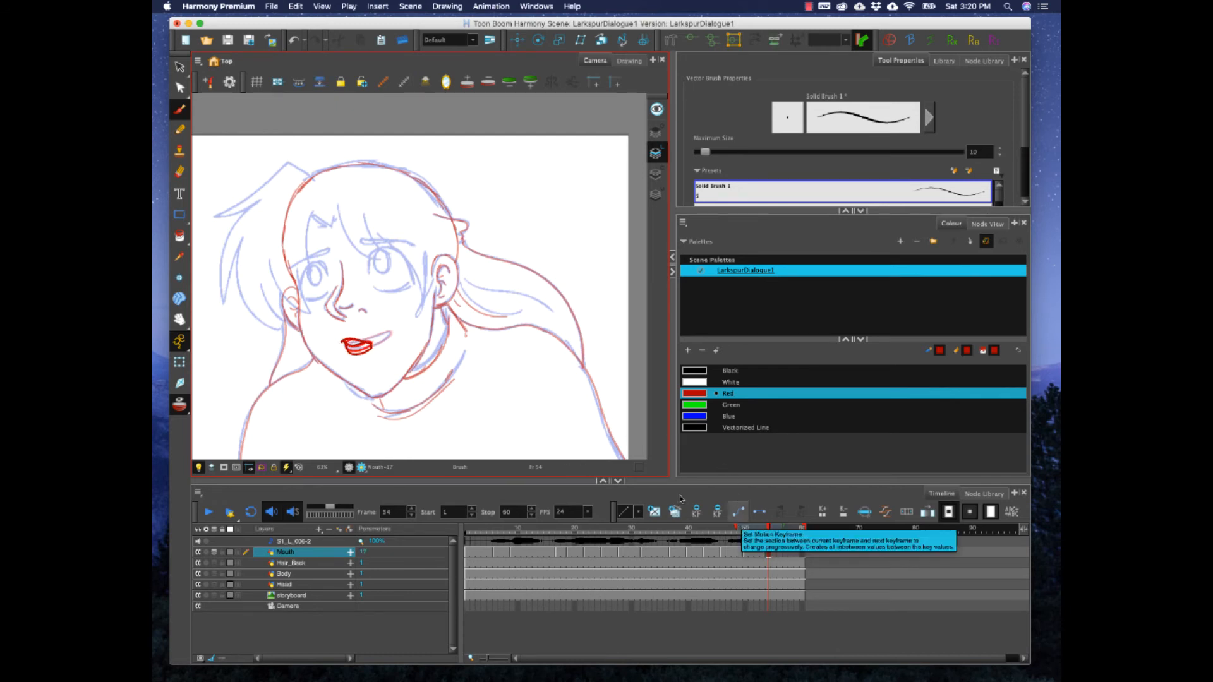
mouse_move(723, 530)
left_mouse_down()
mouse_move(710, 531)
mouse_move(765, 536)
mouse_move(780, 557)
mouse_move(746, 556)
mouse_move(777, 556)
mouse_move(764, 556)
left_mouse_up()
left_click(747, 555)
left_click(769, 556)
left_click(780, 556)
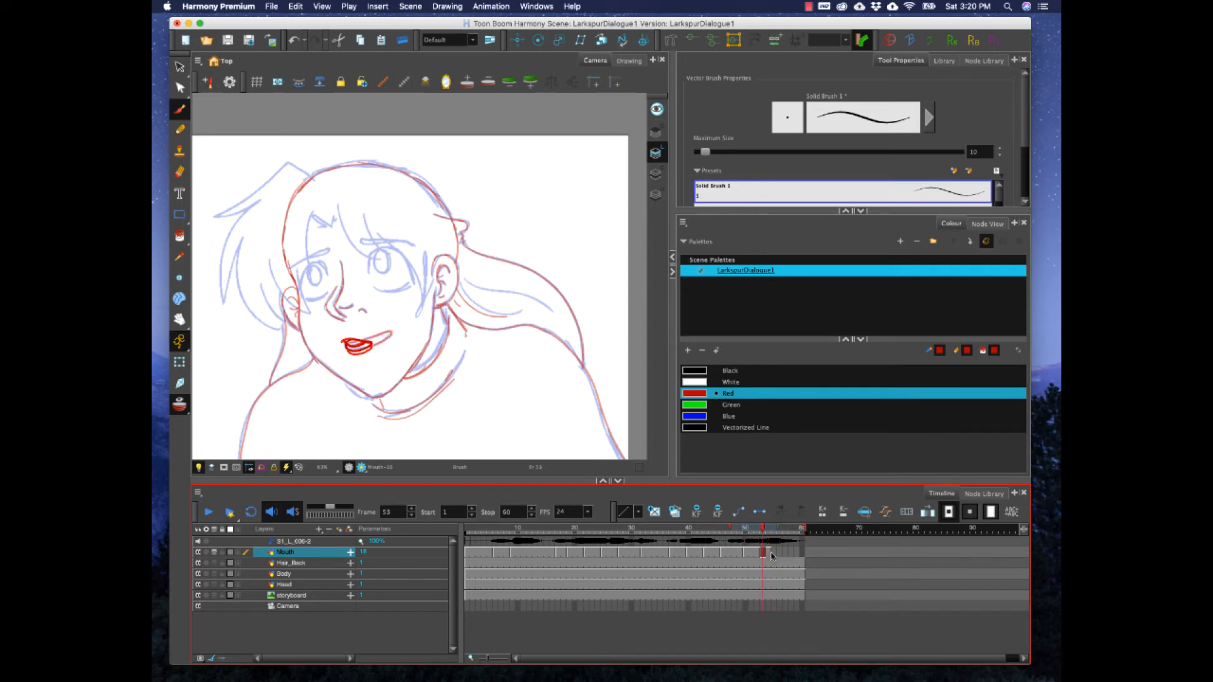
- Draw a mouth widening towards the smile at frame 57, undoing and redrawing the first attempt
left_click(786, 555)
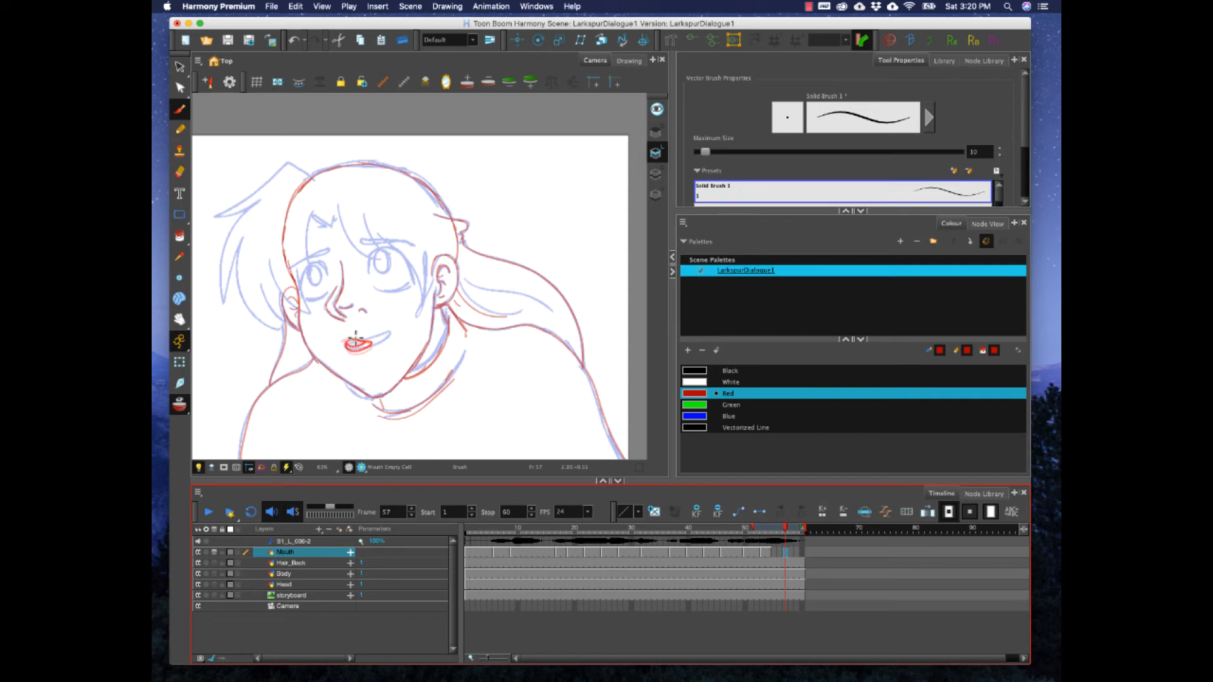
left_click(774, 554)
left_click(780, 554)
left_click(786, 554)
mouse_move(348, 345)
left_mouse_down()
mouse_move(392, 333)
mouse_move(377, 350)
mouse_move(348, 341)
left_mouse_up()
key("super+z")
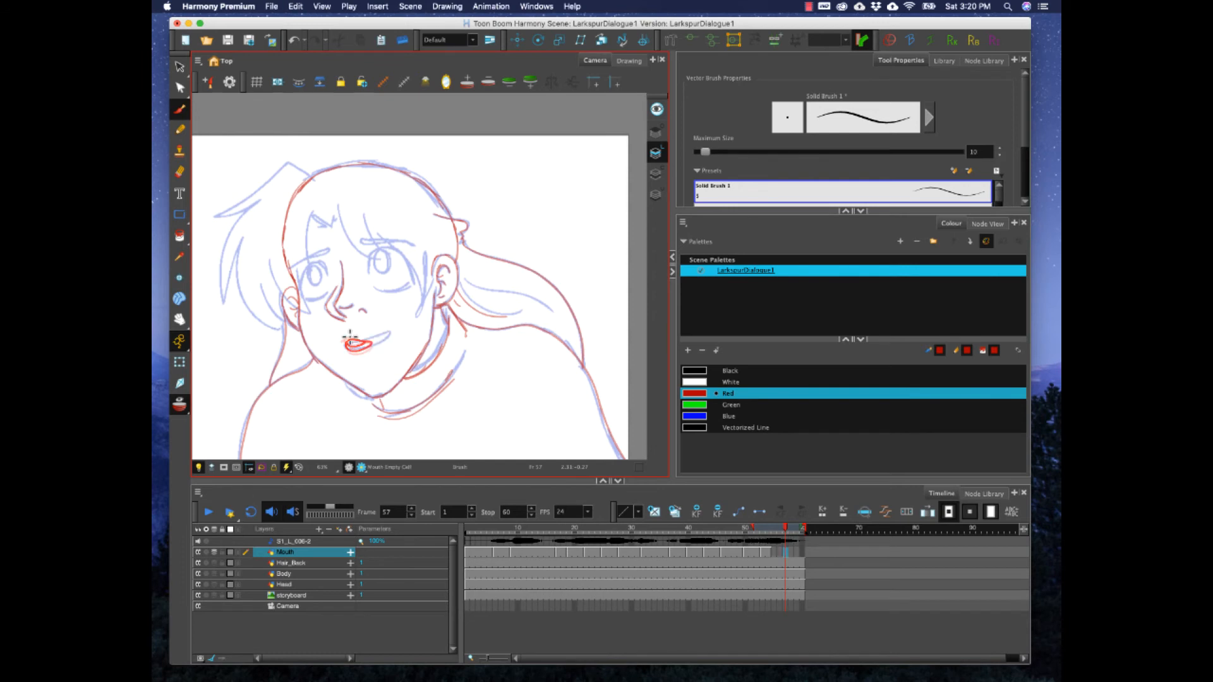
mouse_move(343, 343)
left_mouse_down()
mouse_move(384, 331)
mouse_move(378, 347)
mouse_move(345, 343)
left_mouse_up()
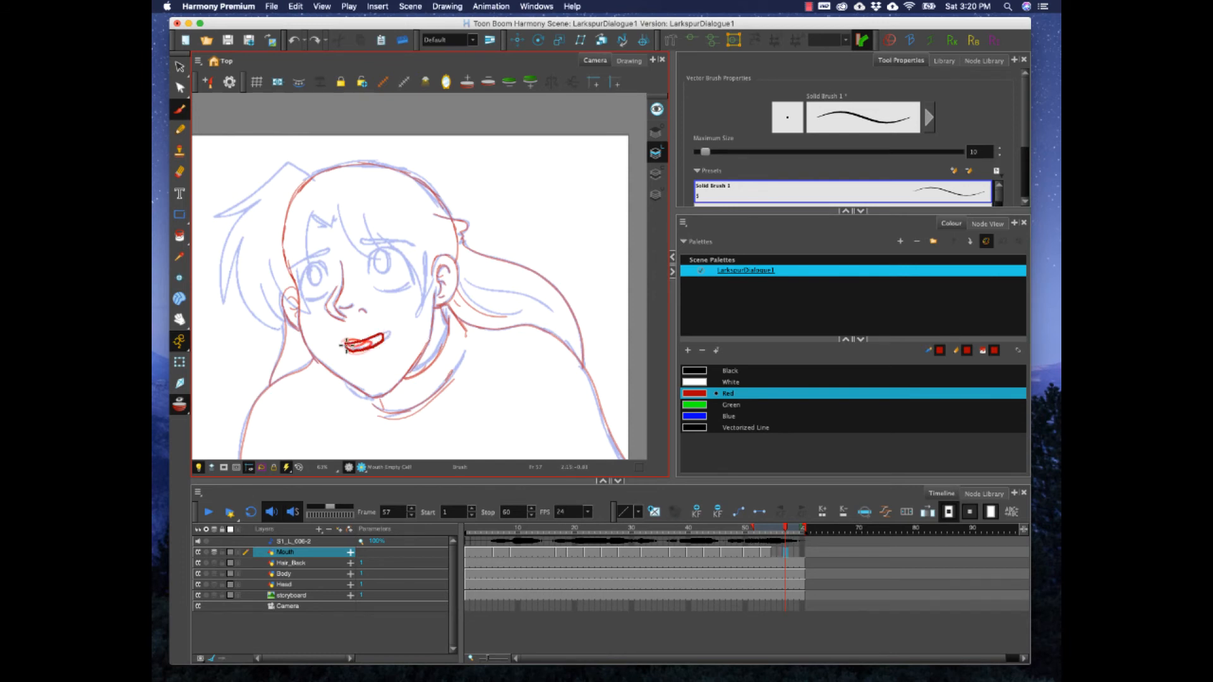
- Draw a narrow smiling open mouth at frame 59 of the Mouth layer and extend its exposure to frame 60
left_click(797, 554)
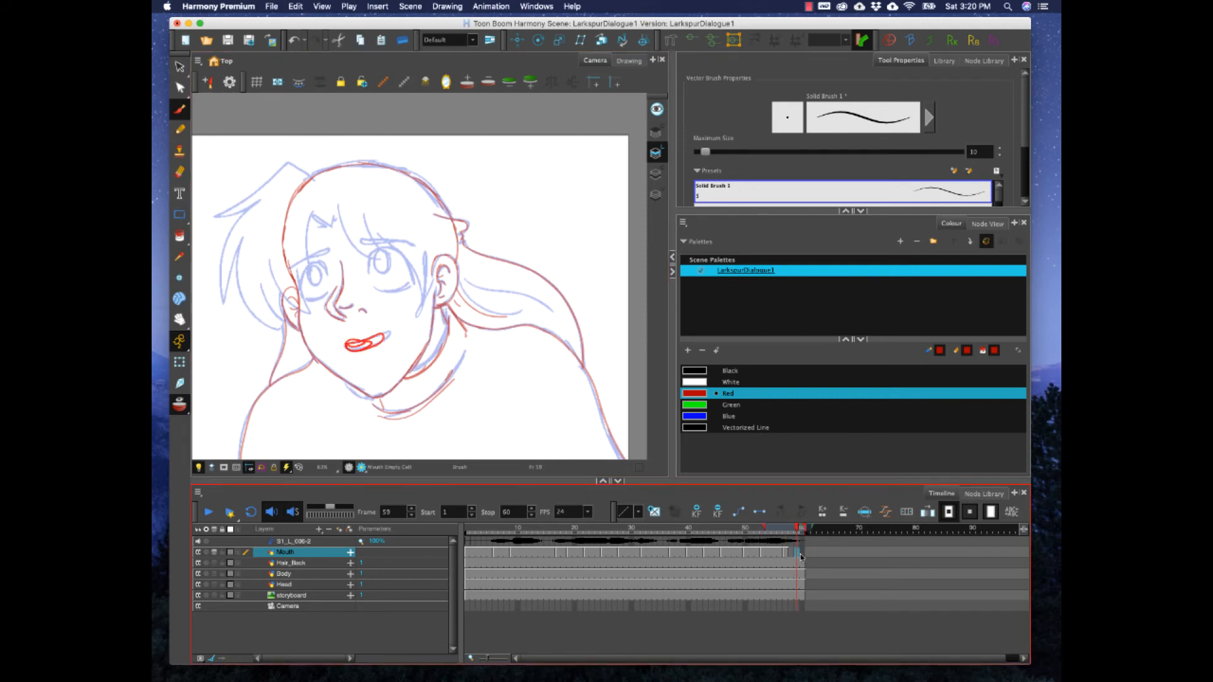
mouse_move(362, 339)
left_mouse_down()
mouse_move(390, 340)
mouse_move(344, 344)
left_mouse_up()
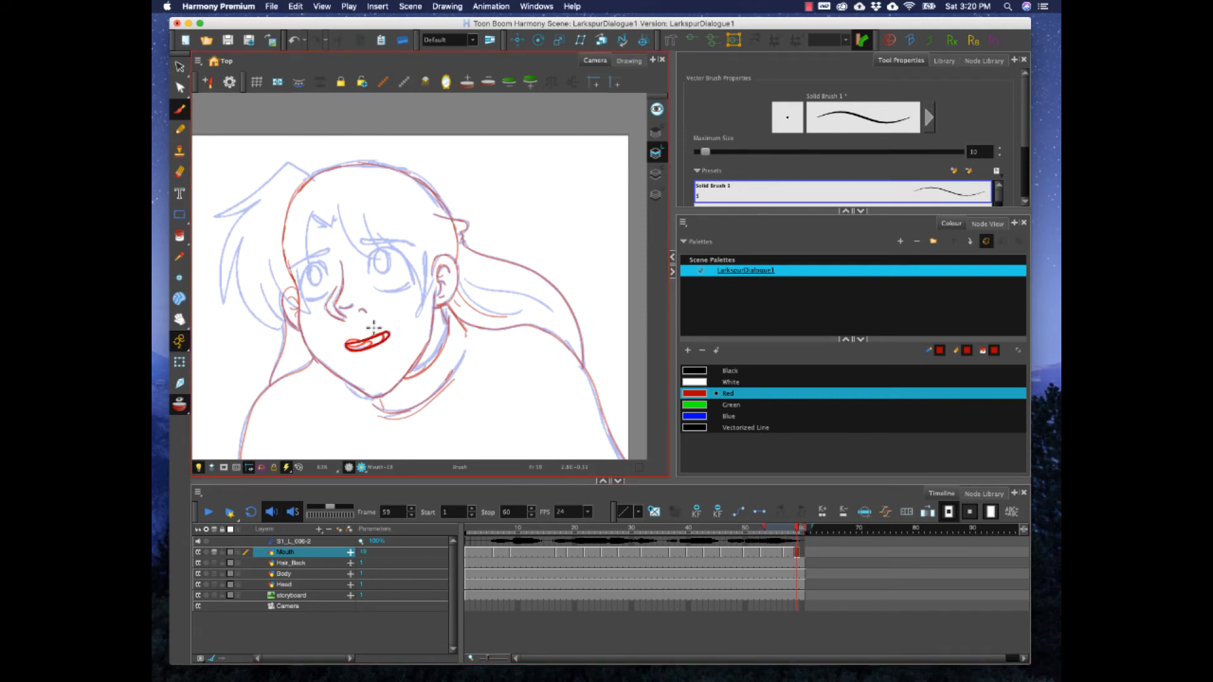
left_click(803, 553)
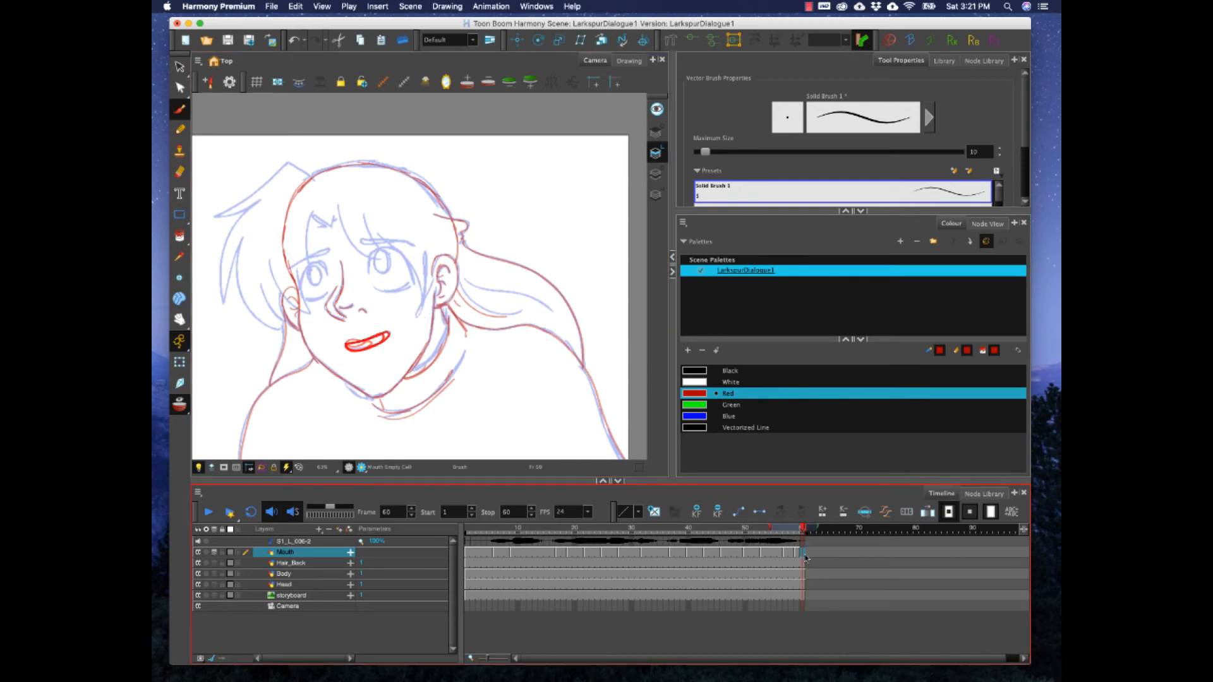
key("F5")
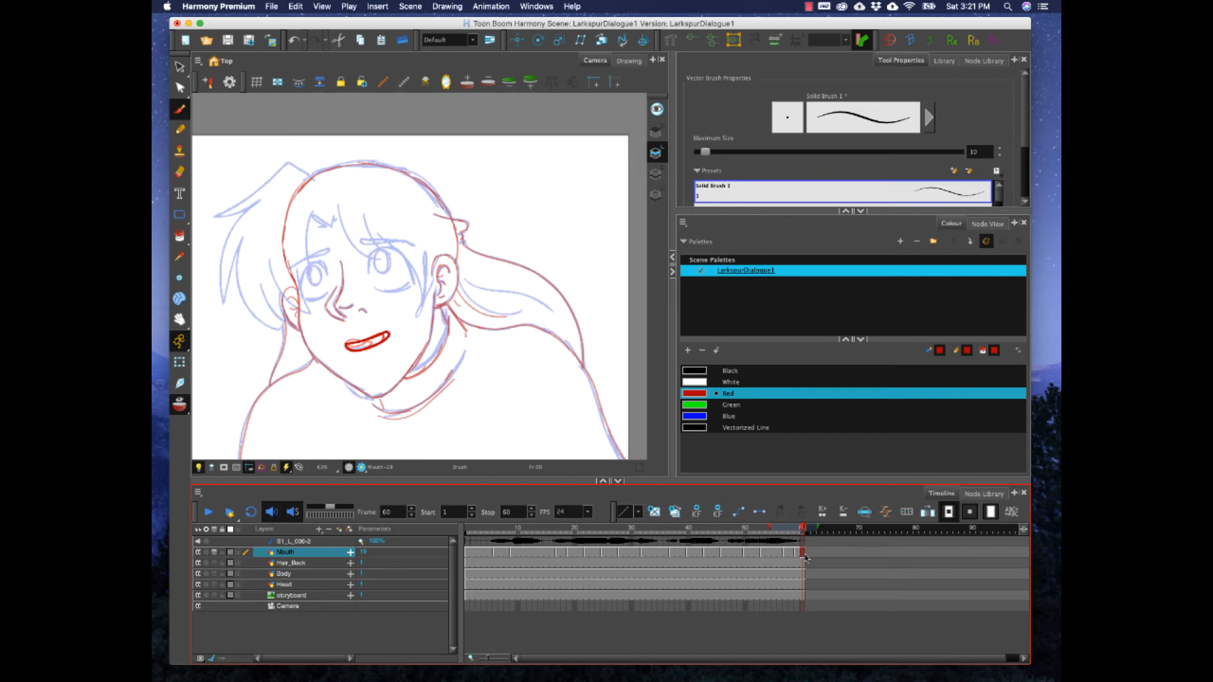
- Lengthen the scene to 70 frames and extend the exposure of the Mouth, Hair_Back, Body, Head and storyboard layers to frame 70
left_click(690, 532)
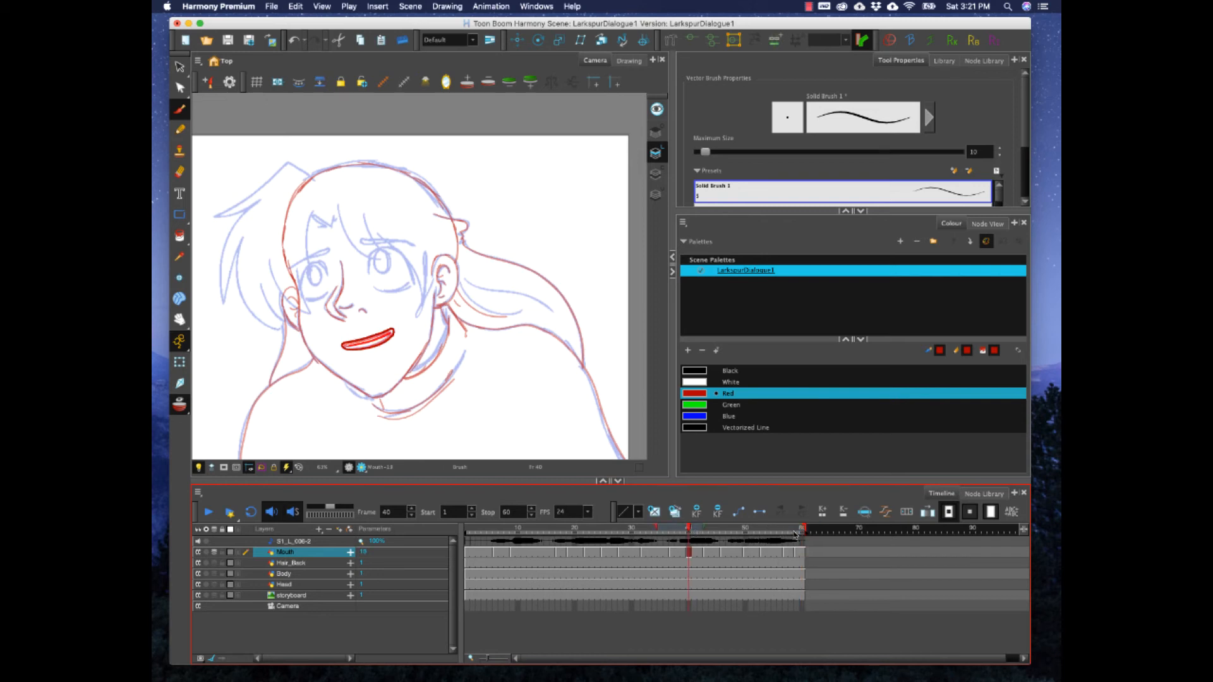
left_click_drag(807, 531, 858, 534)
left_click(860, 552)
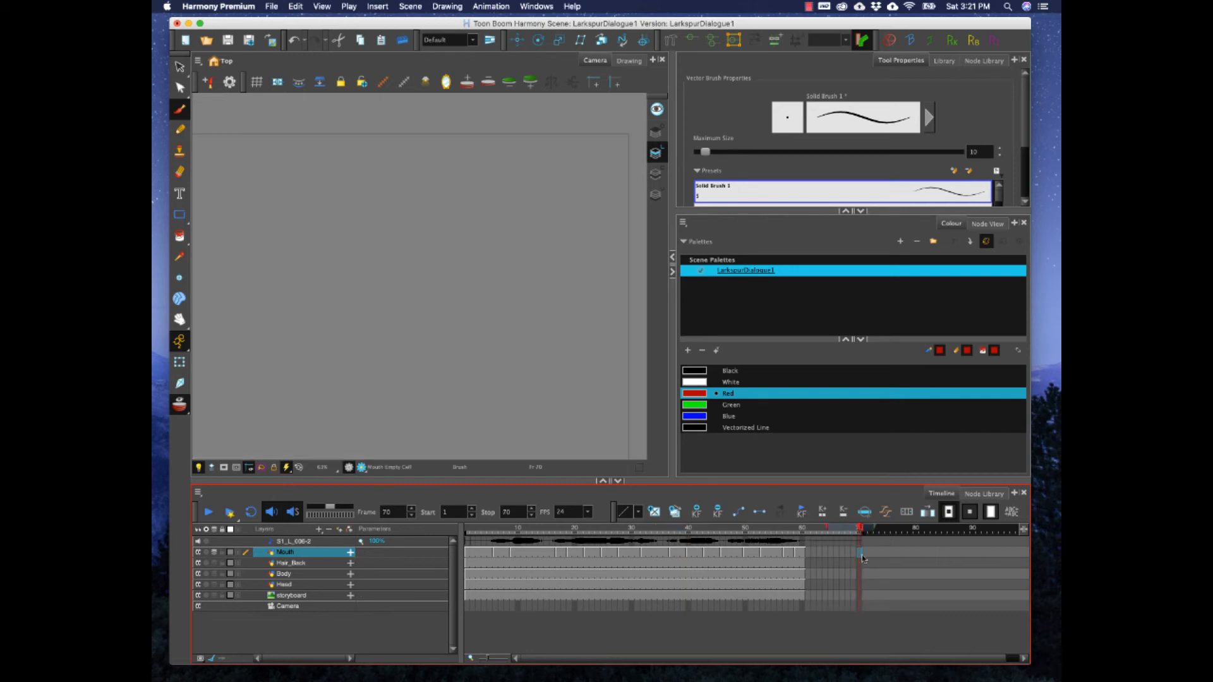
left_click(862, 595, "shift")
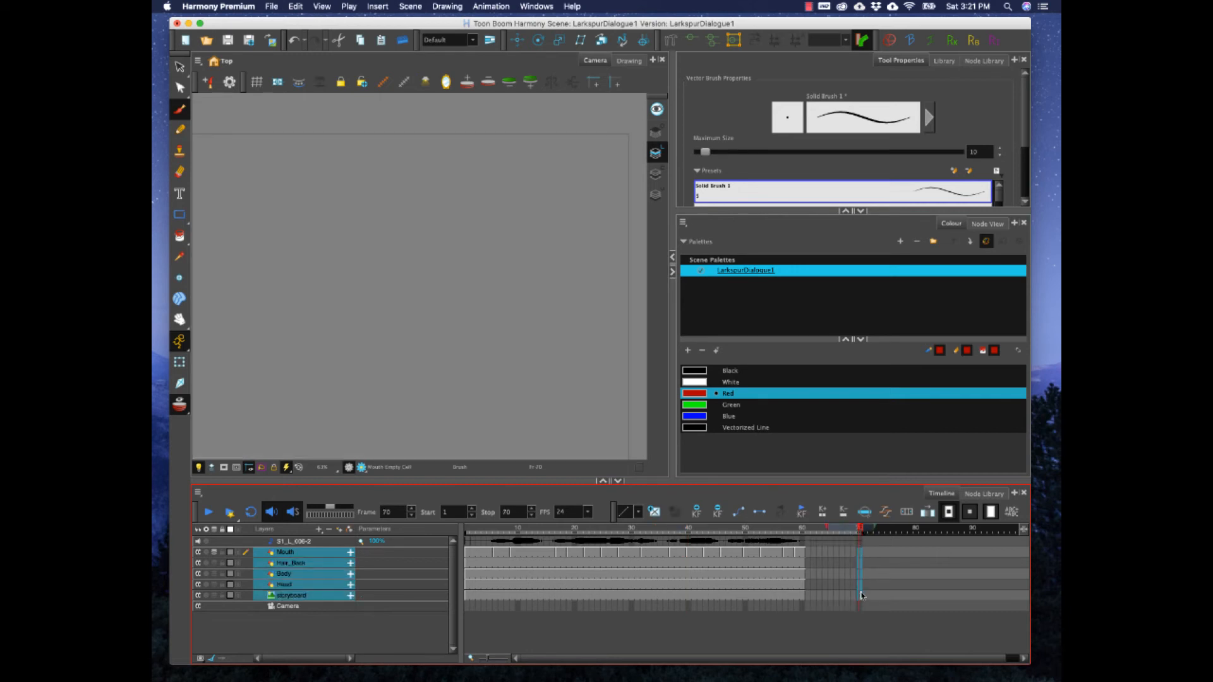
key("F5")
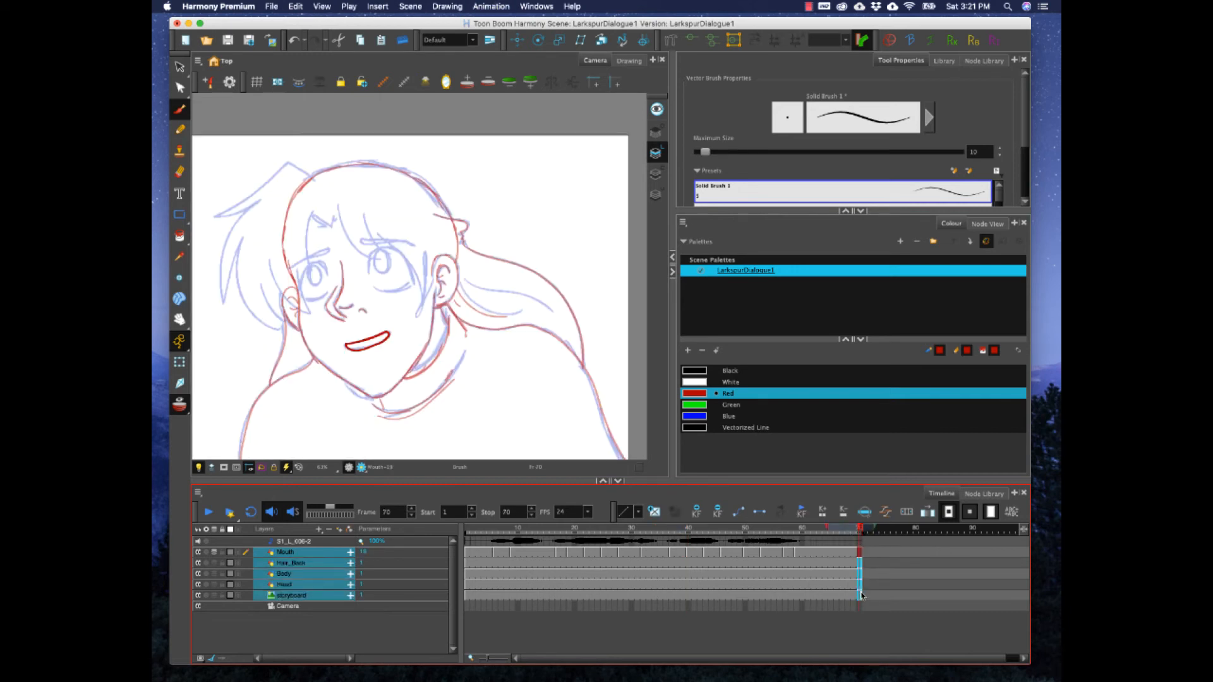
- Play the extended scene from frame 1 to review the lip sync over the storyboard
left_click_drag(495, 532, 467, 533)
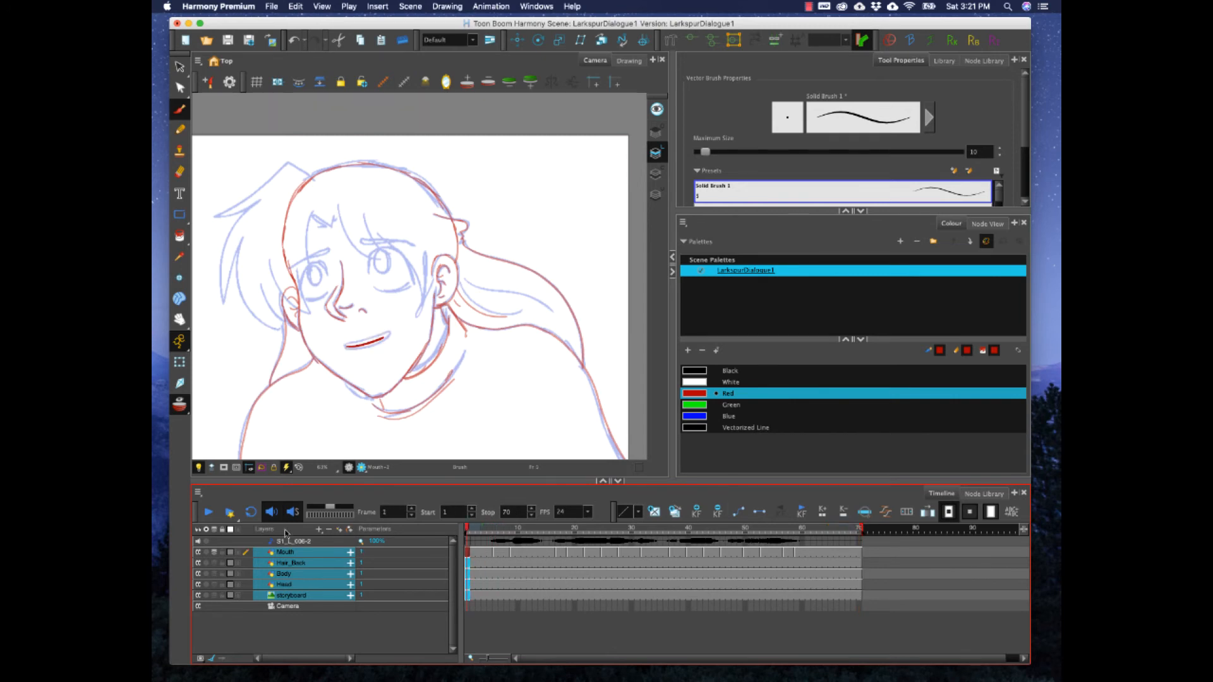
left_click(209, 513)
left_click(209, 513)
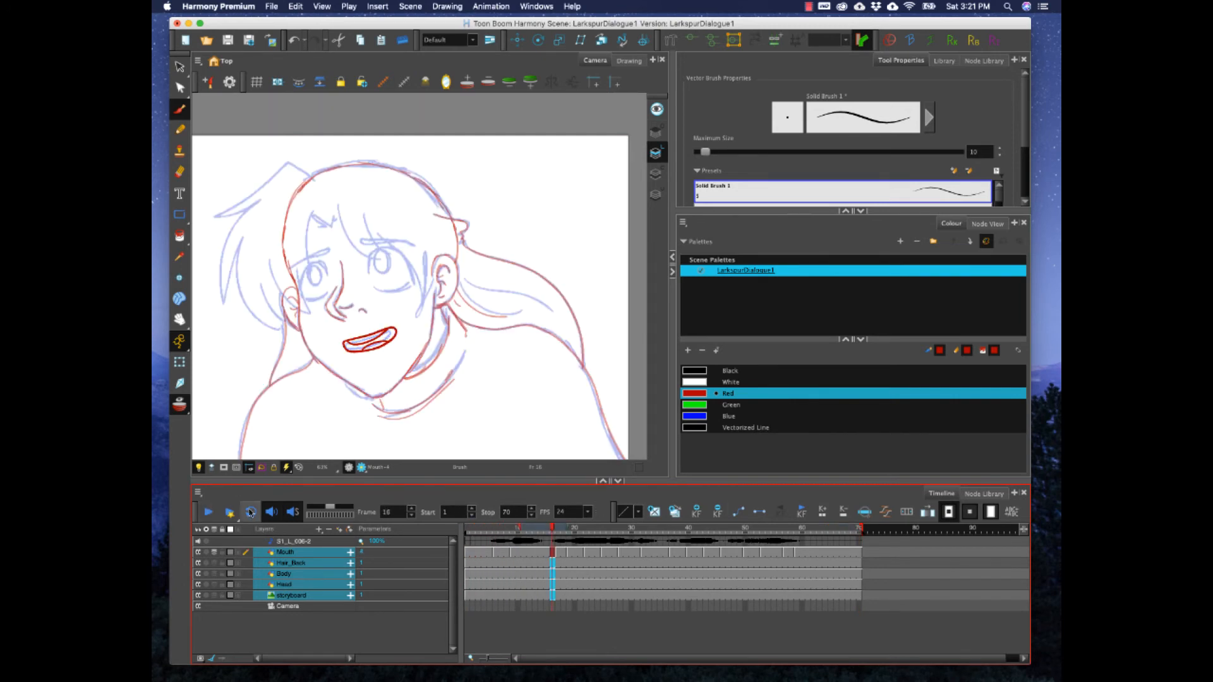
- Hide the storyboard layer while keeping the Mouth, Hair_Back, Body and Head layers visible
left_click(199, 596)
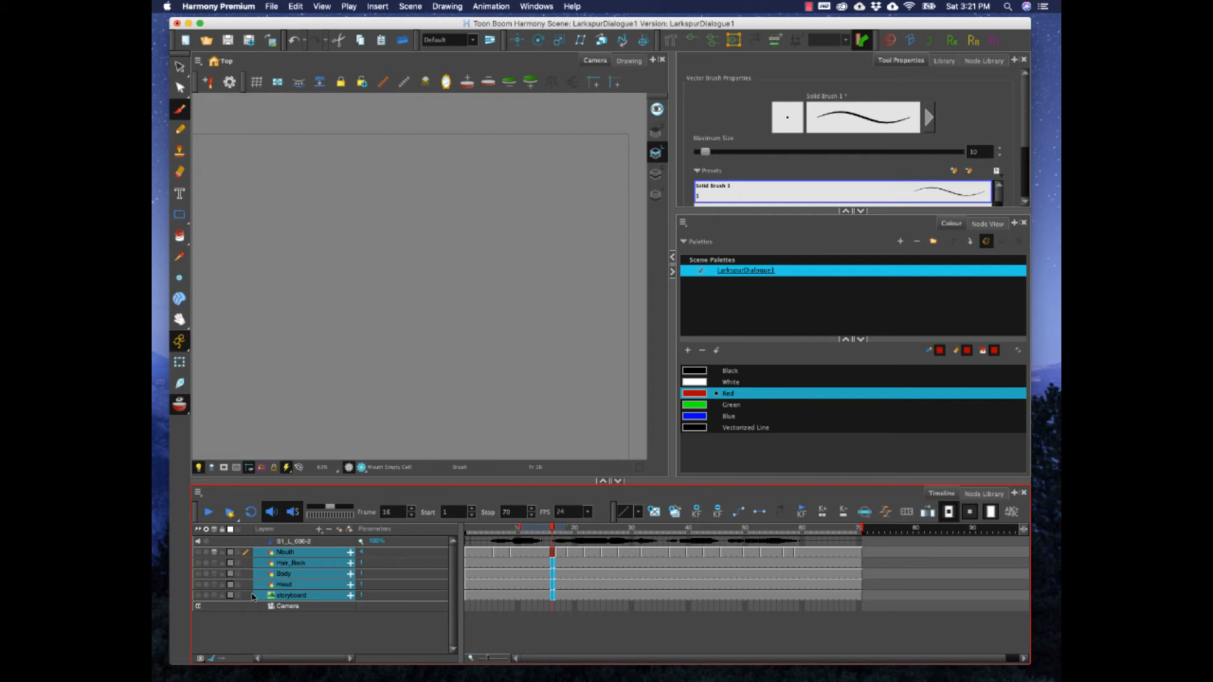
left_click(505, 618)
left_click_drag(481, 534, 467, 533)
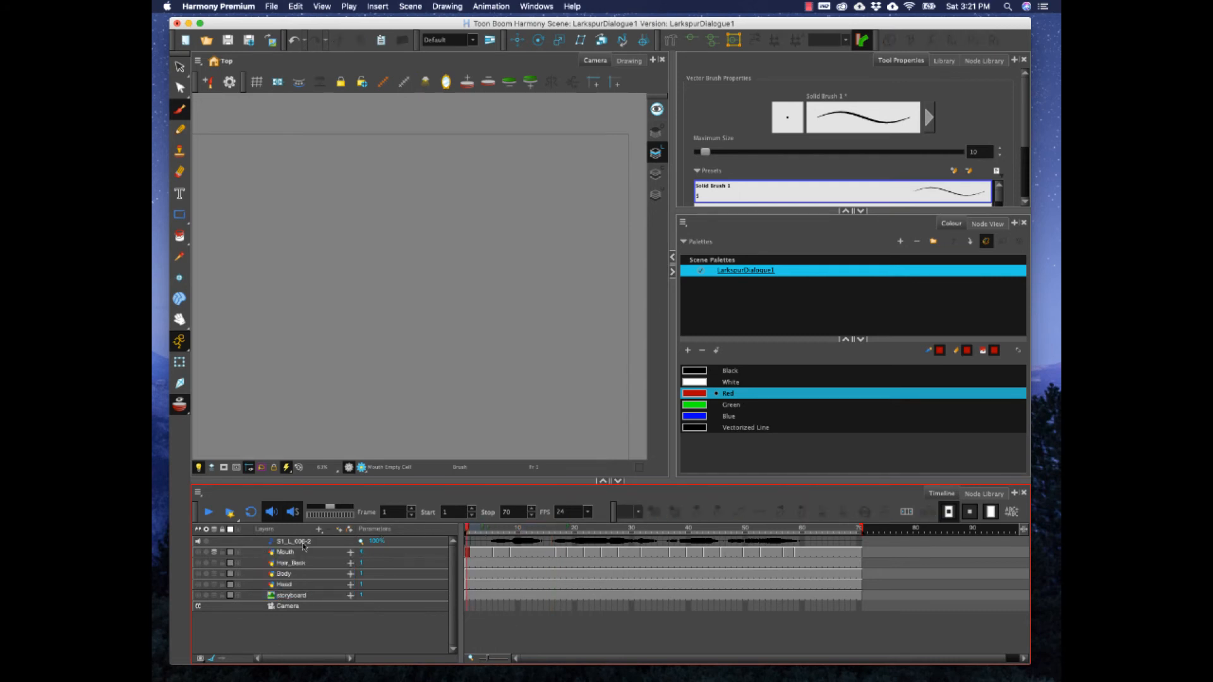
left_click(199, 552)
left_click(199, 563)
left_click(199, 574)
left_click(199, 585)
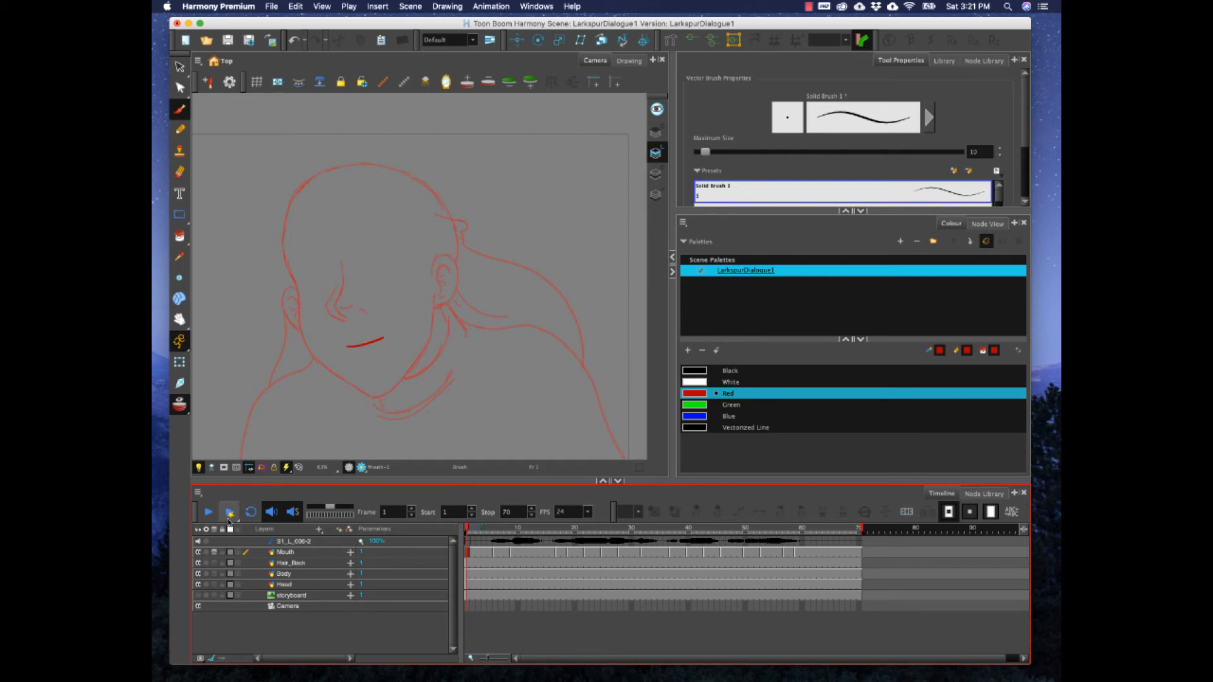
- Play the full 70-frame animation several times with only the traced character layers showing
left_click(208, 513)
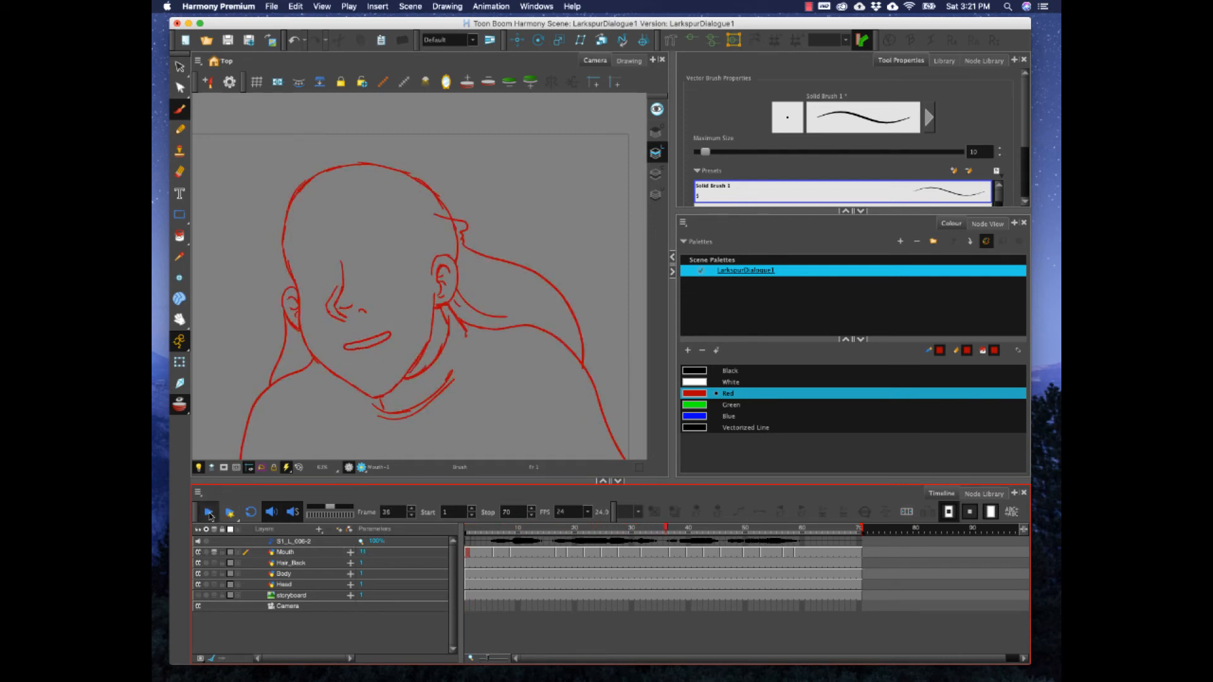
left_click(209, 513)
left_click(208, 513)
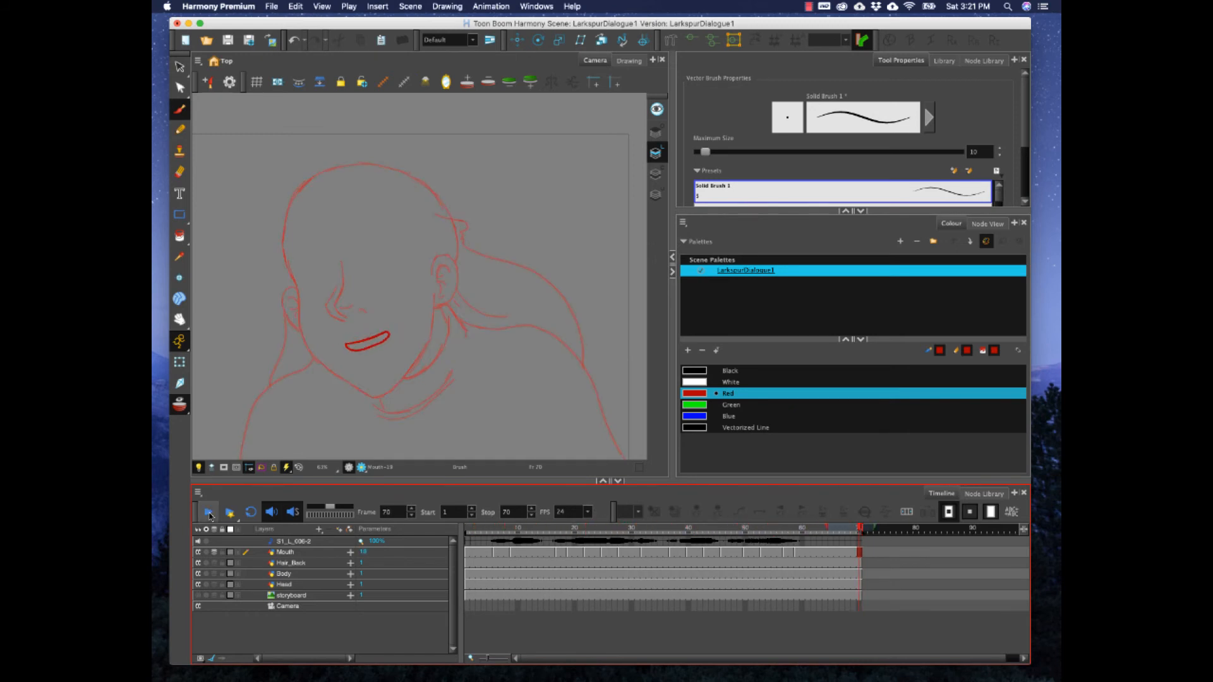
left_click(209, 514)
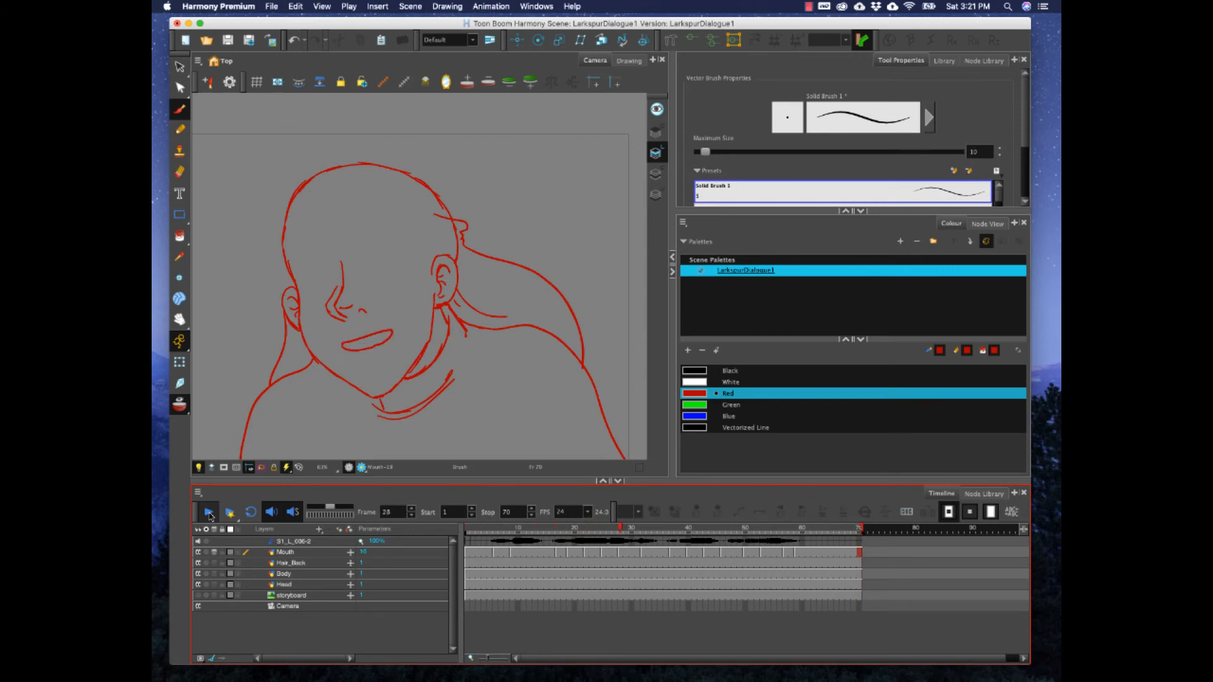
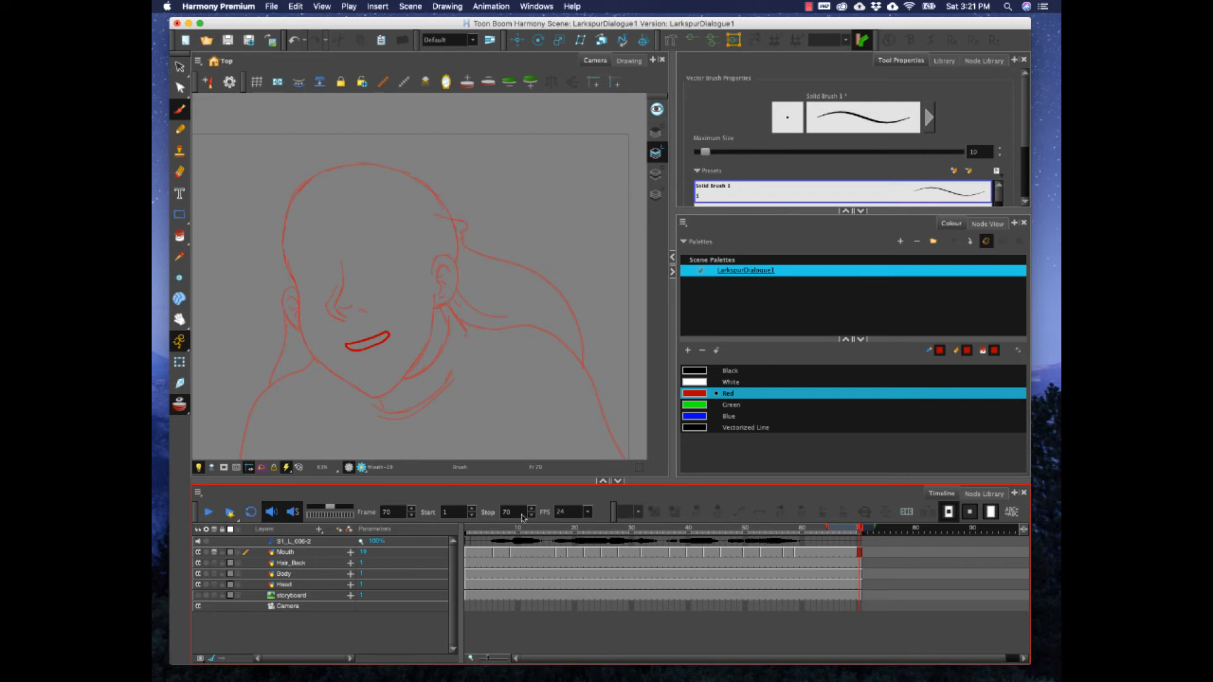
- Clear the Mouth drawing at frame 4 and draw a narrow, slightly open mouth in its place
mouse_move(471, 531)
left_mouse_down()
mouse_move(493, 534)
mouse_move(478, 534)
left_mouse_up()
left_click(485, 553)
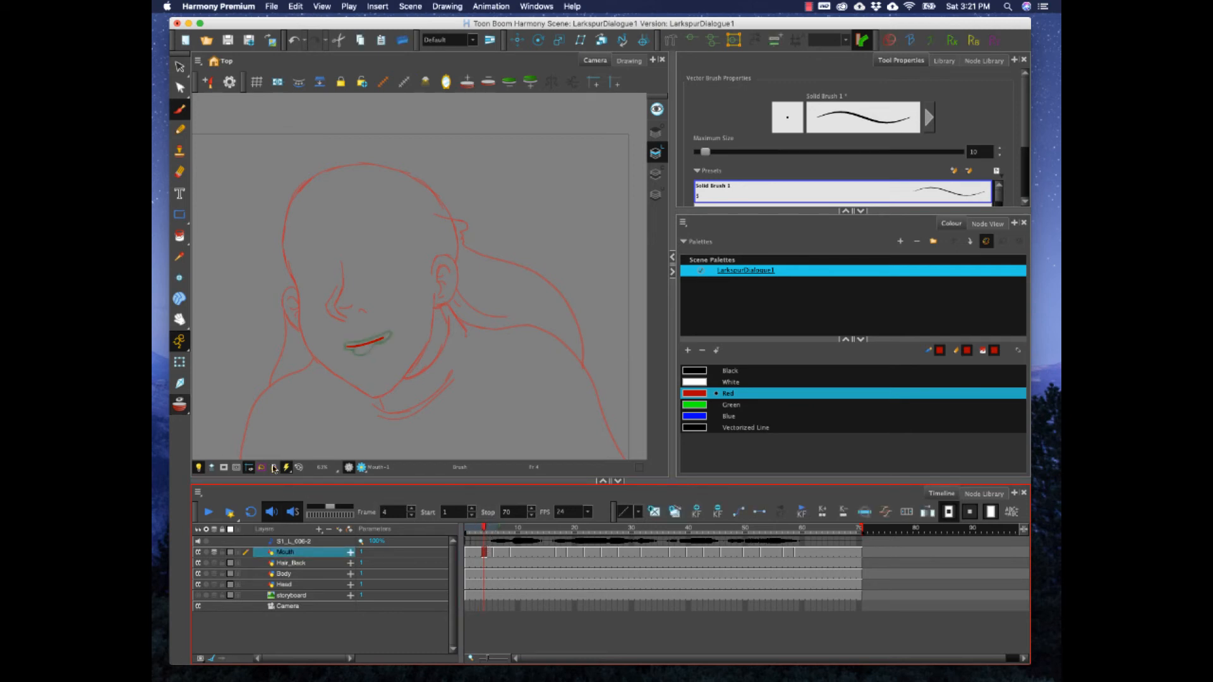
key("Delete")
scroll(402, 397, "up", 3)
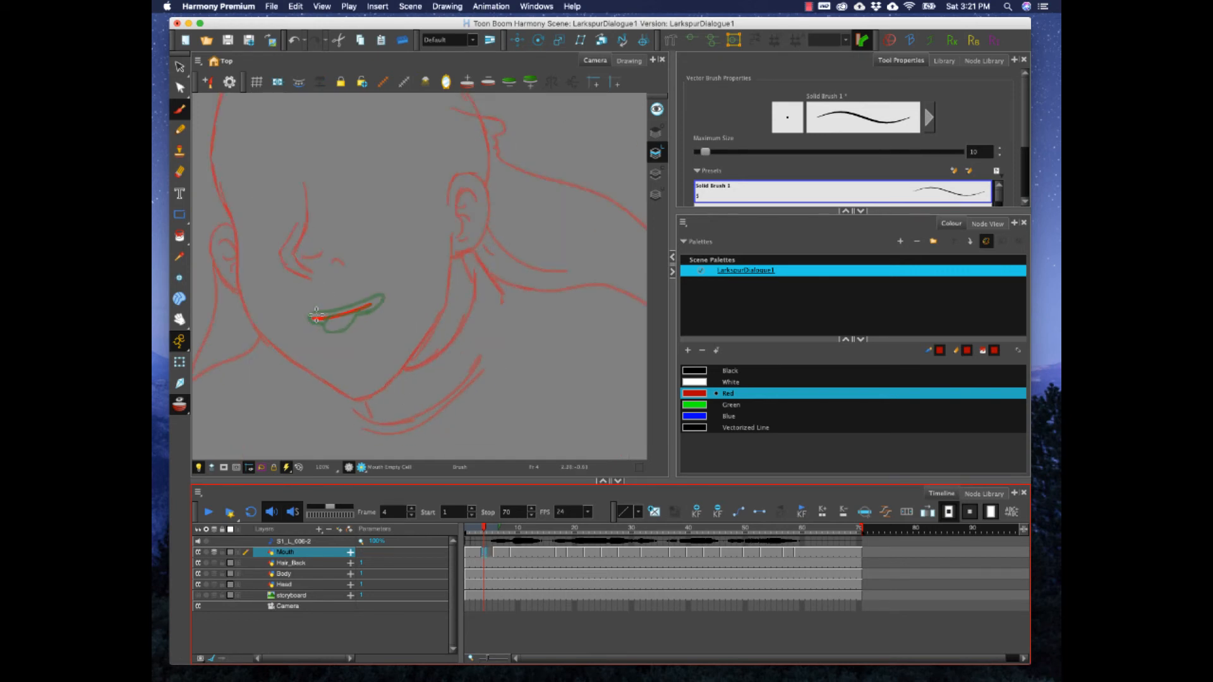
mouse_move(310, 317)
left_mouse_down()
mouse_move(381, 295)
mouse_move(352, 319)
mouse_move(323, 324)
mouse_move(311, 311)
left_mouse_up()
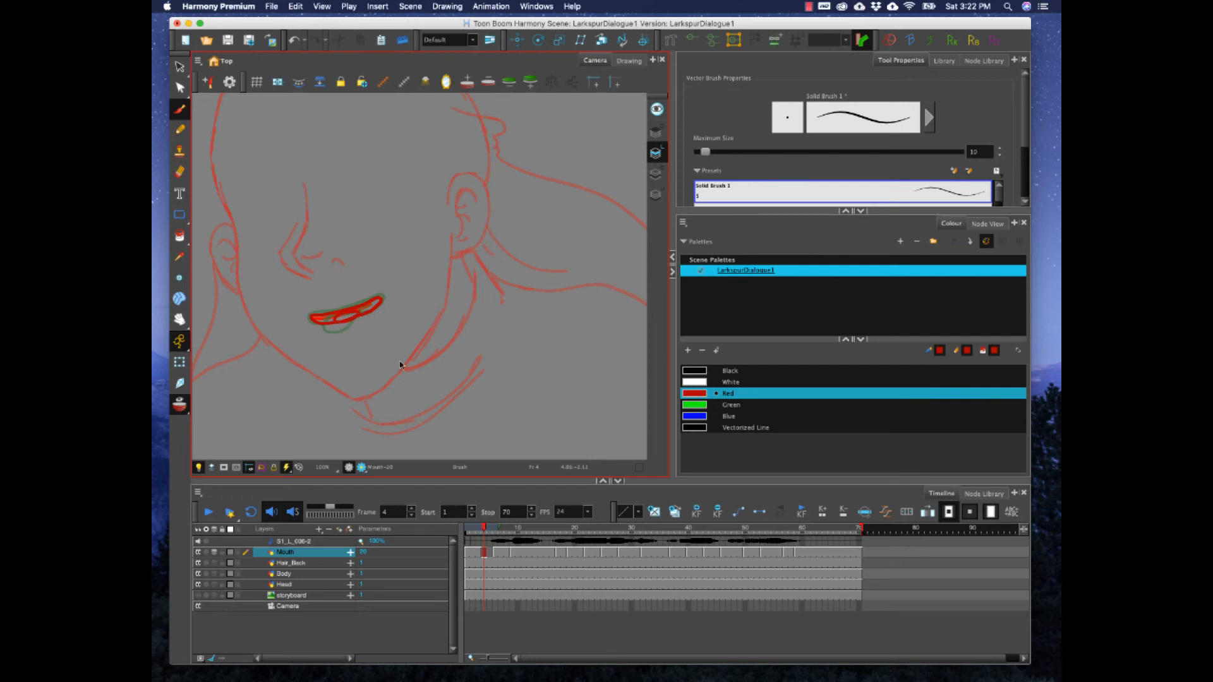
- Undo the inner lines of the frame 4 mouth, select the drawing and nudge it slightly upward
key("super+z")
mouse_move(358, 312)
left_mouse_down()
mouse_move(331, 317)
mouse_move(361, 312)
left_mouse_up()
key("super+z")
key("alt+s")
left_click(377, 304)
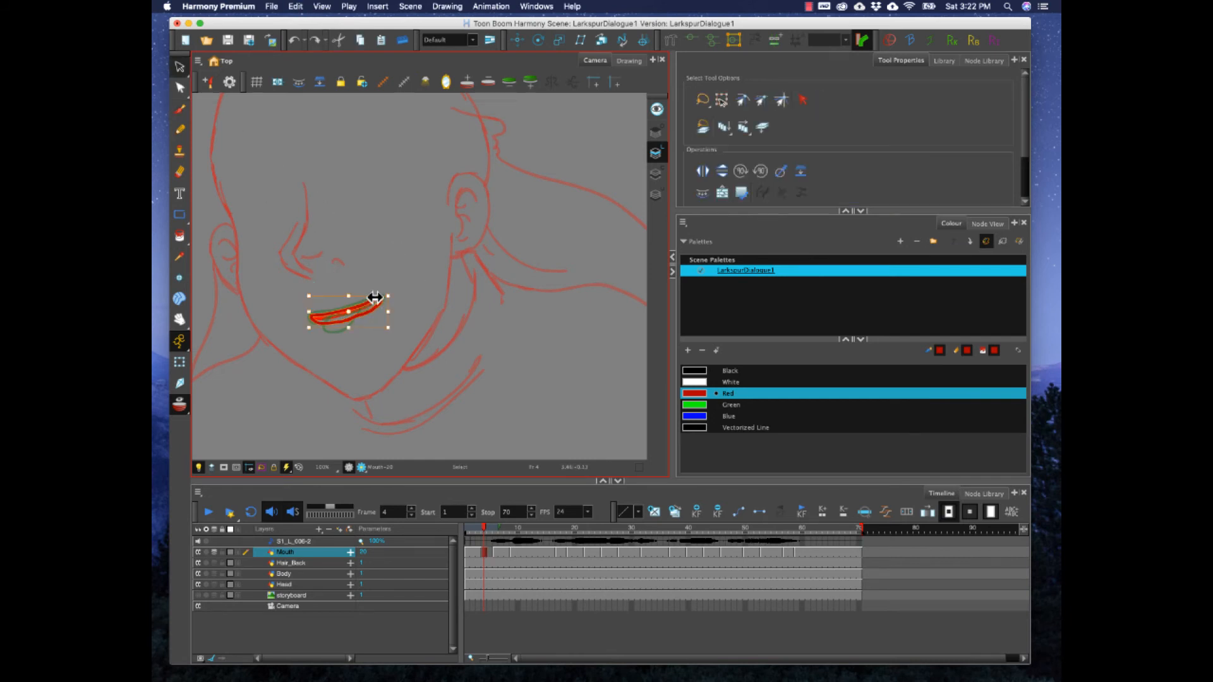
key("Up")
- Extend the frame 4 mouth's exposure to frame 5 and compare it with the mouths up to frame 12
left_click(491, 551)
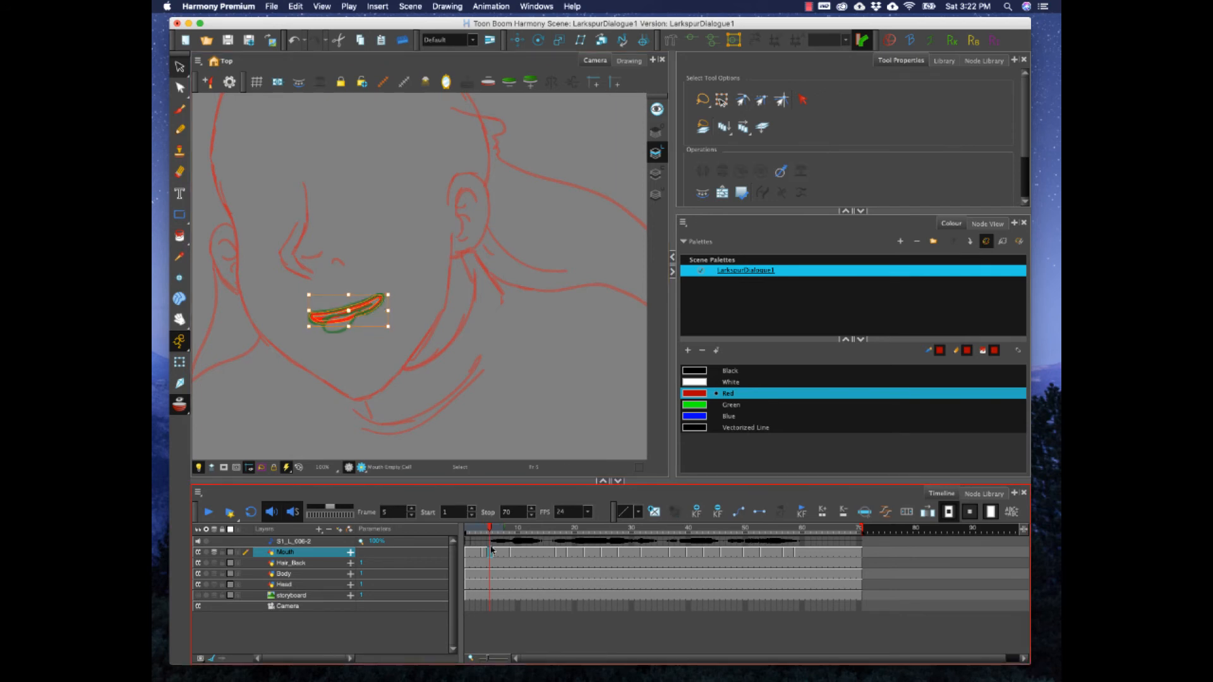
key("F5")
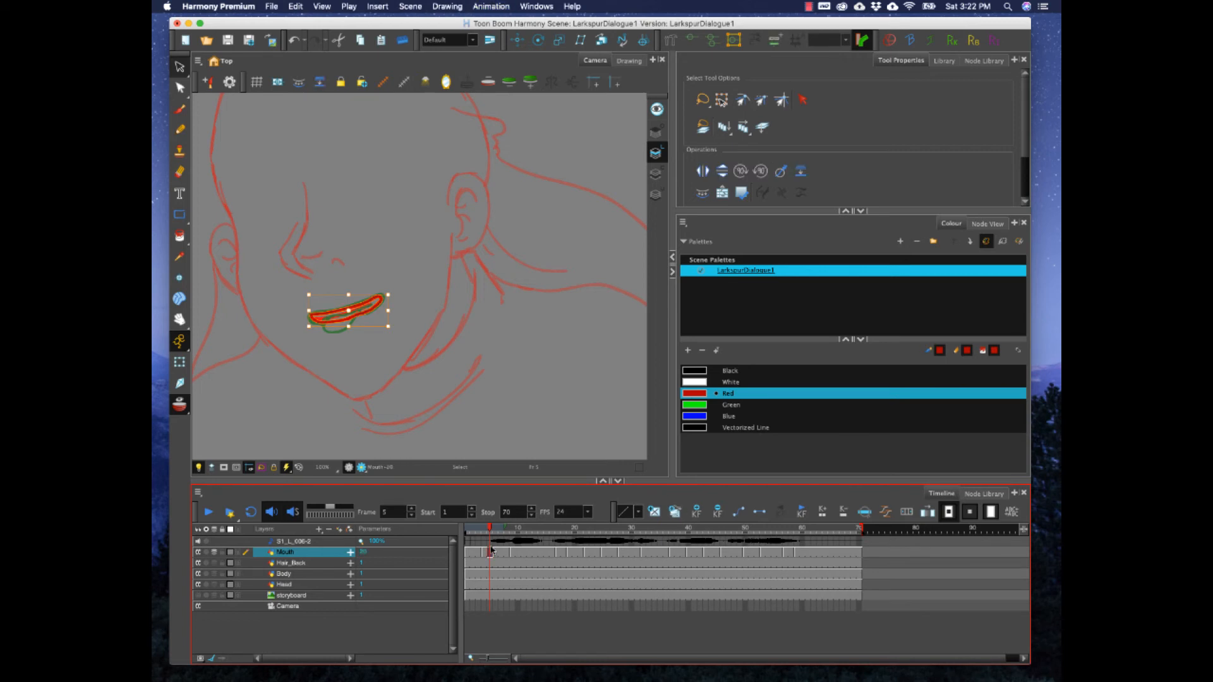
left_click_drag(491, 528, 513, 527)
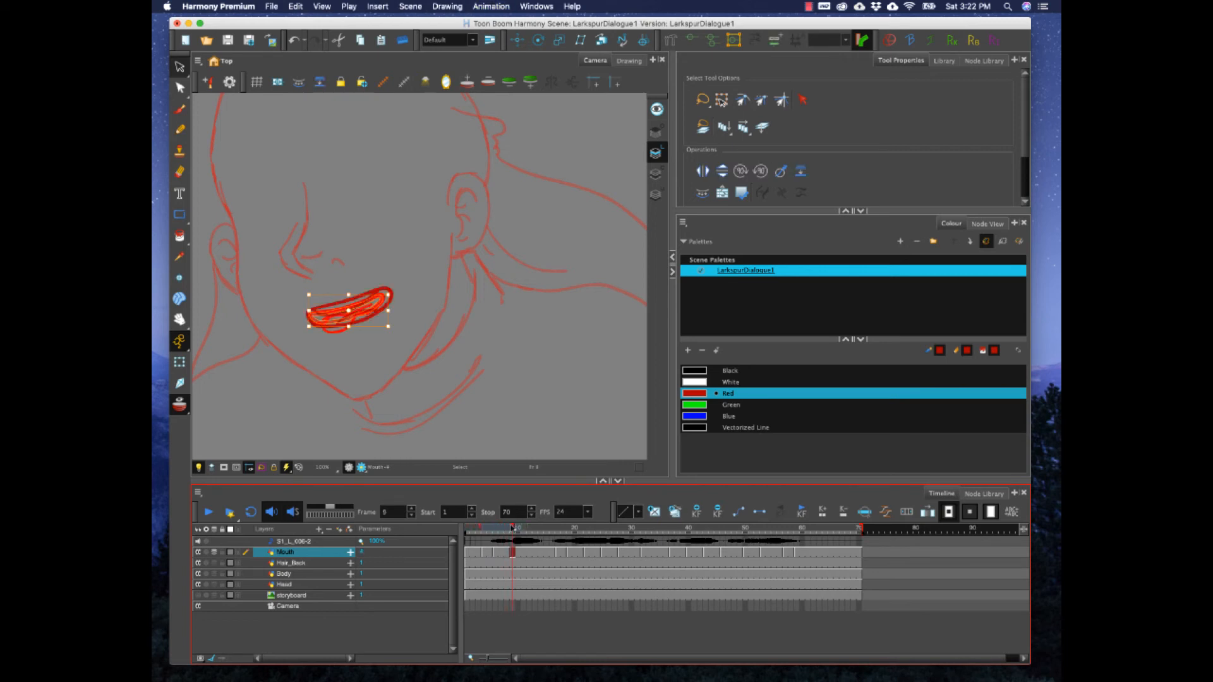
left_click(528, 553)
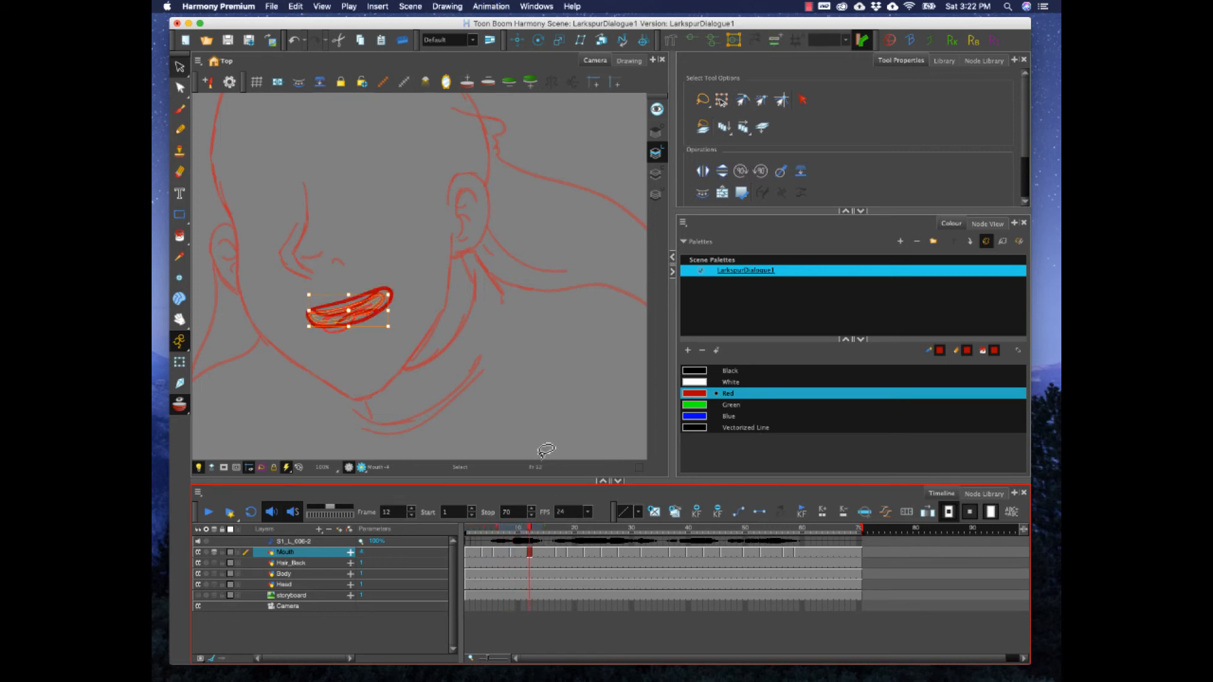
left_click(472, 244)
- Clear the Mouth layer's exposure from frame 13 to frame 16
mouse_move(533, 530)
left_mouse_down()
mouse_move(514, 529)
mouse_move(555, 529)
mouse_move(505, 530)
mouse_move(531, 535)
left_mouse_up()
left_click(538, 547)
left_click(559, 555, "shift")
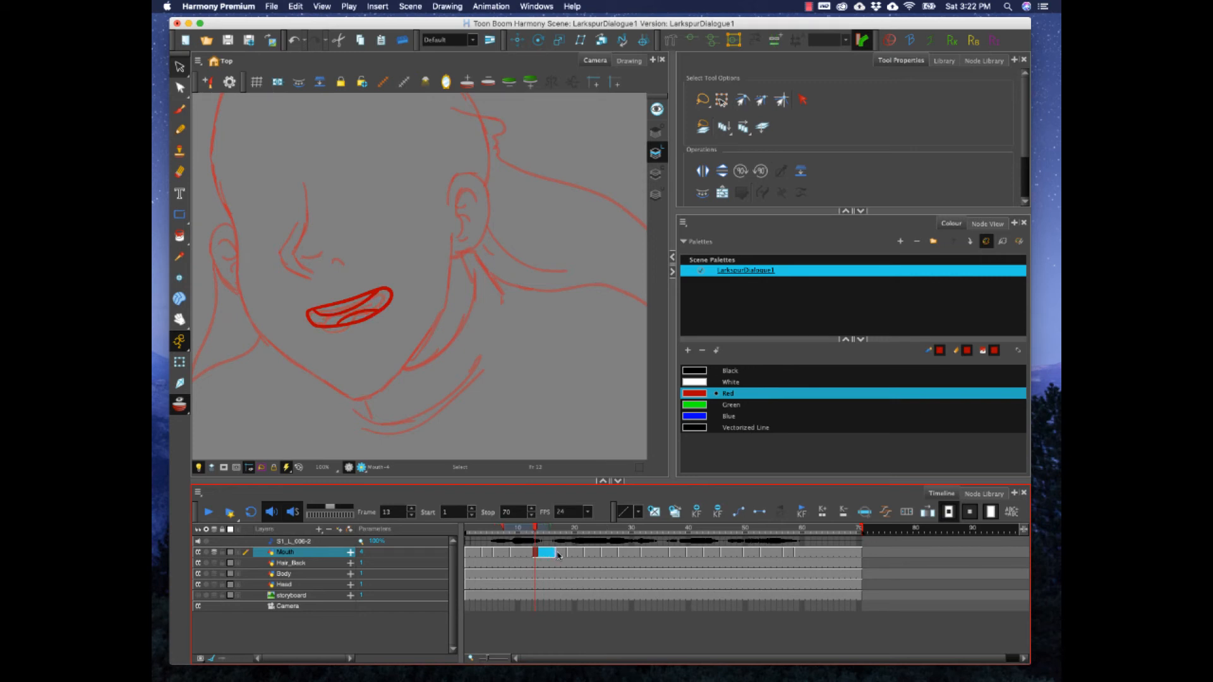
key("Delete")
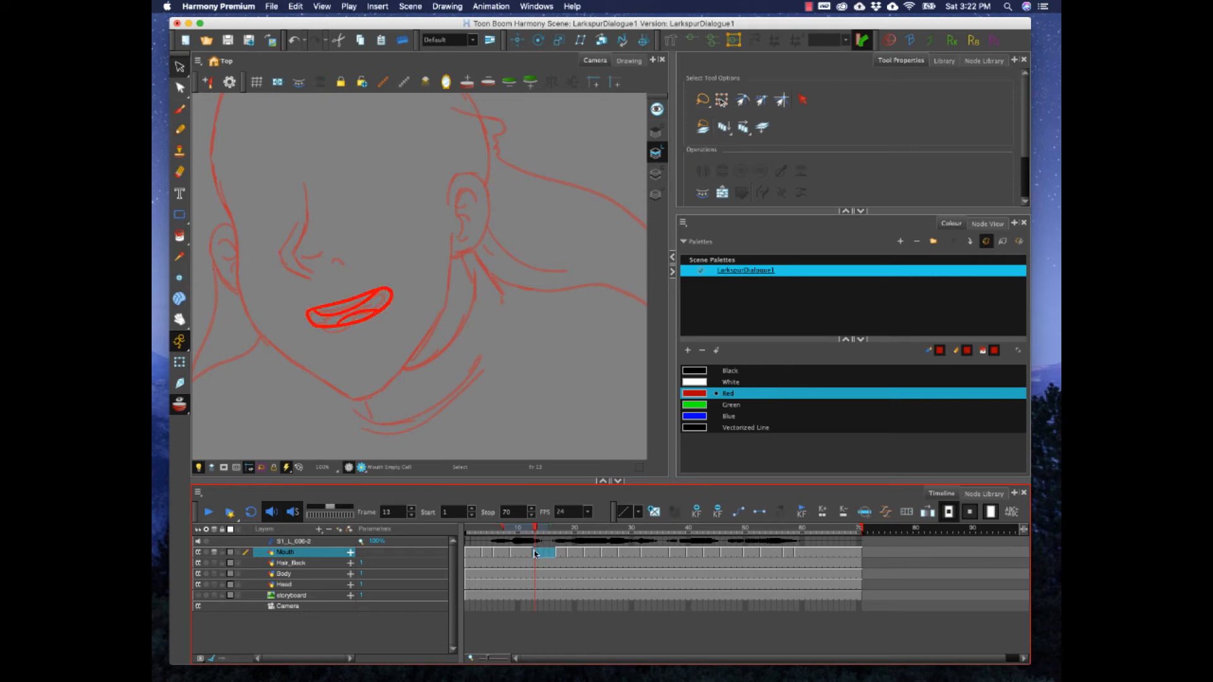
- Draw an open smiling mouth outline at frame 13 over the onion-skinned shape and erase the excess at its raised corner
key("alt+b")
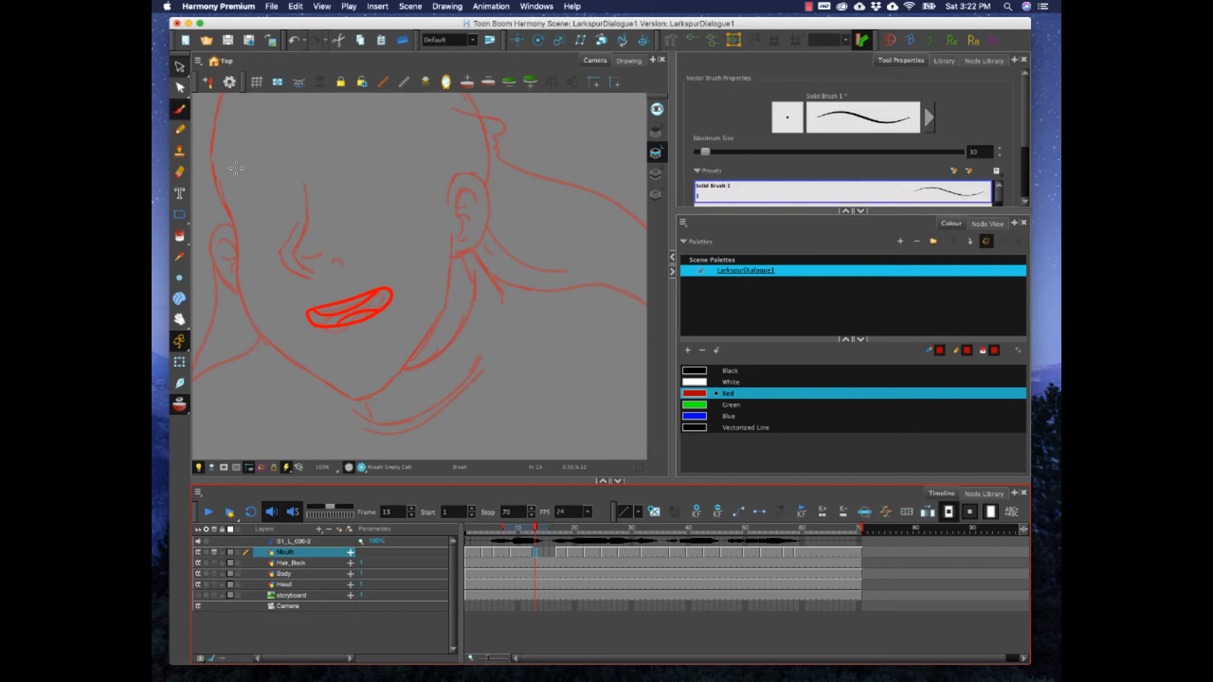
left_click_drag(312, 309, 344, 298)
key("alt+s")
key("ctrl+z")
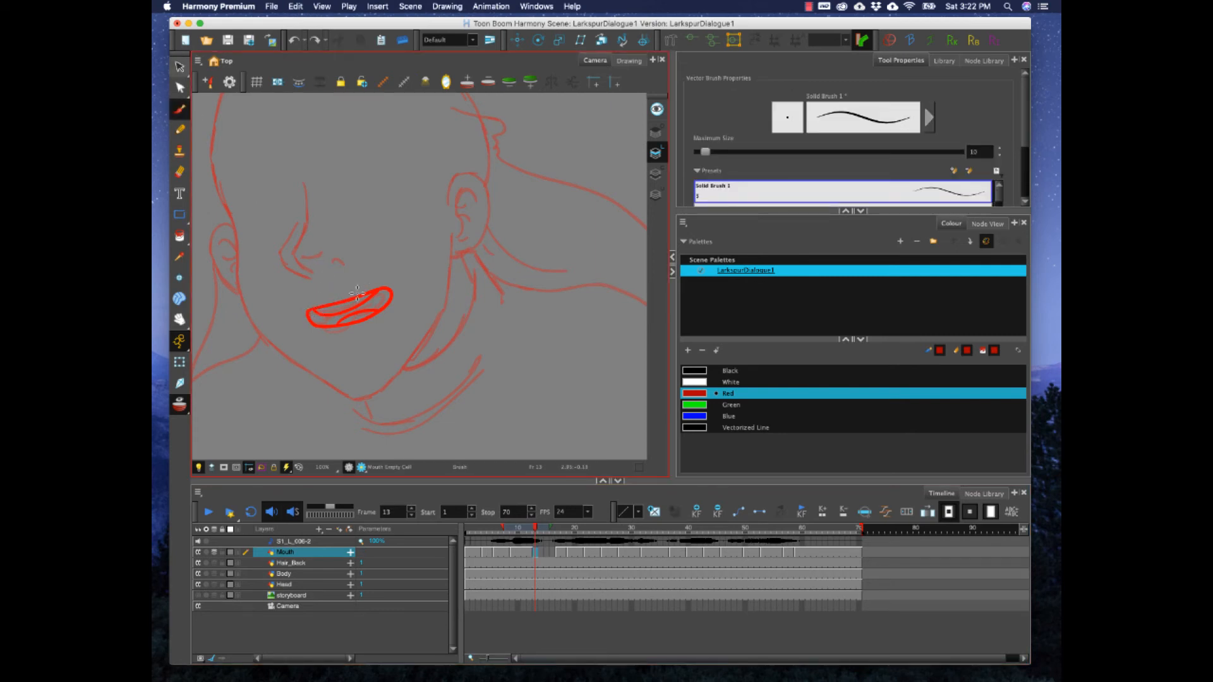
key("alt+b")
mouse_move(315, 307)
left_mouse_down()
mouse_move(394, 289)
mouse_move(387, 307)
mouse_move(334, 326)
mouse_move(310, 323)
mouse_move(314, 302)
left_mouse_up()
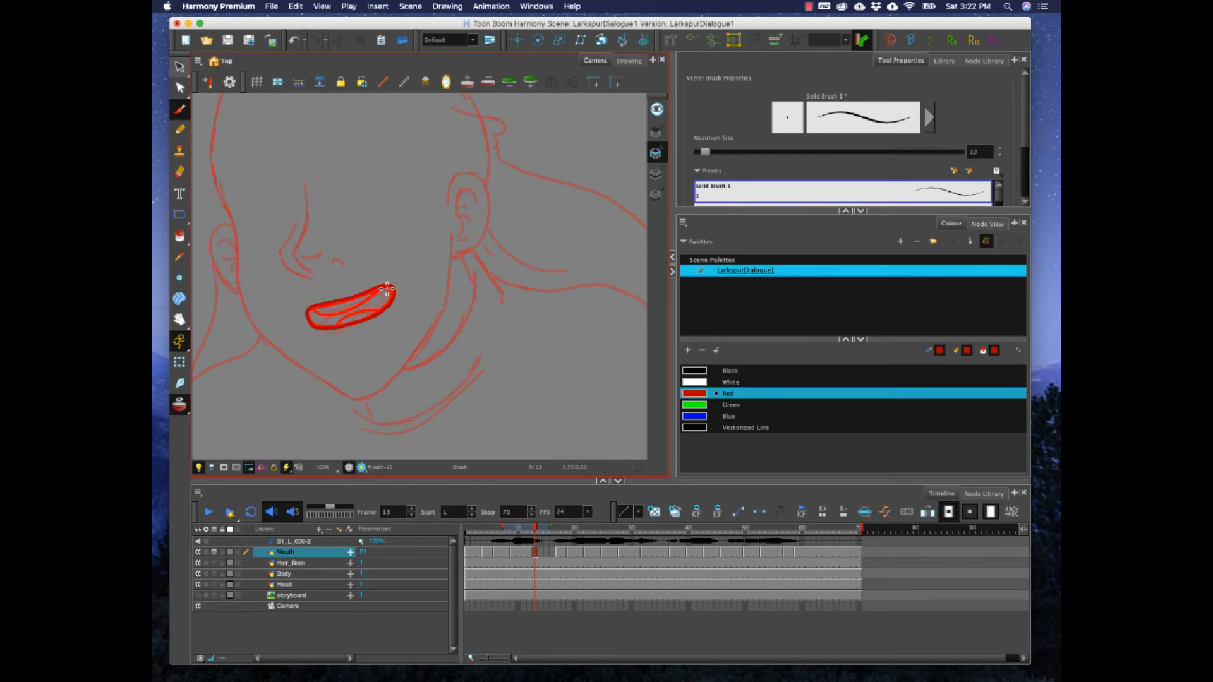
key("alt+e")
mouse_move(386, 278)
left_mouse_down()
mouse_move(401, 305)
mouse_move(392, 292)
mouse_move(388, 303)
left_mouse_up()
key("alt+b")
left_click(535, 555)
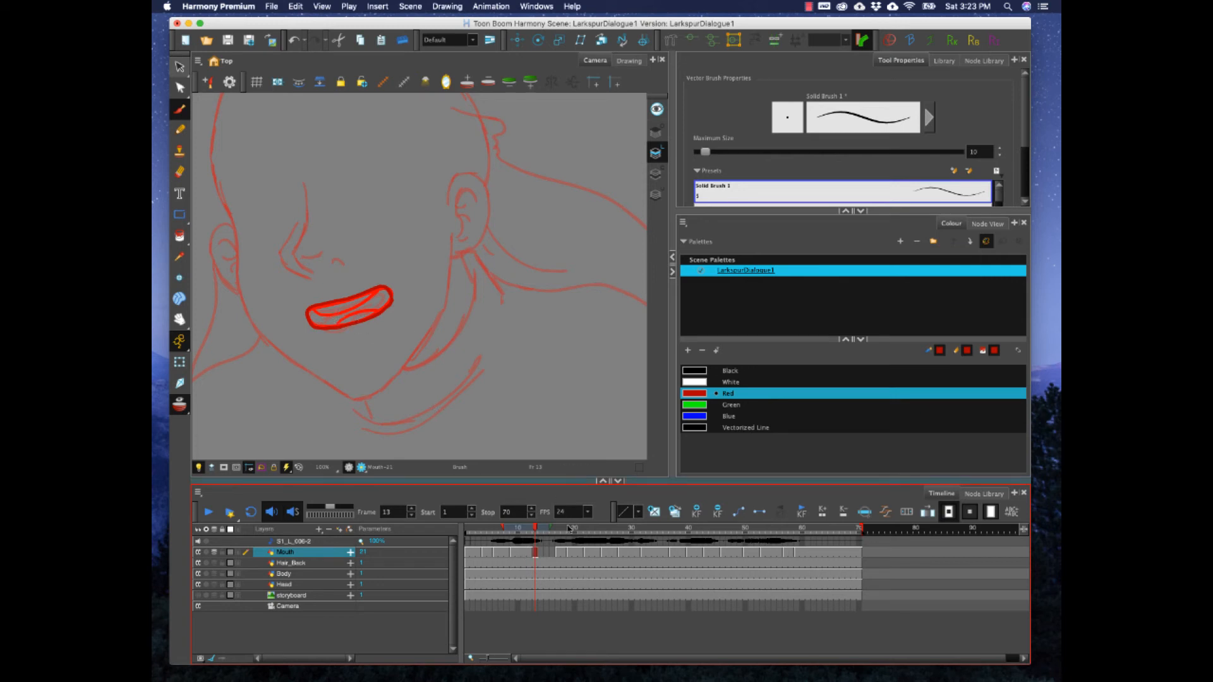
- Add the upper teeth and tongue lines inside the frame 13 mouth and extend its exposure to frame 16
left_click(327, 314)
left_click_drag(326, 314, 382, 288)
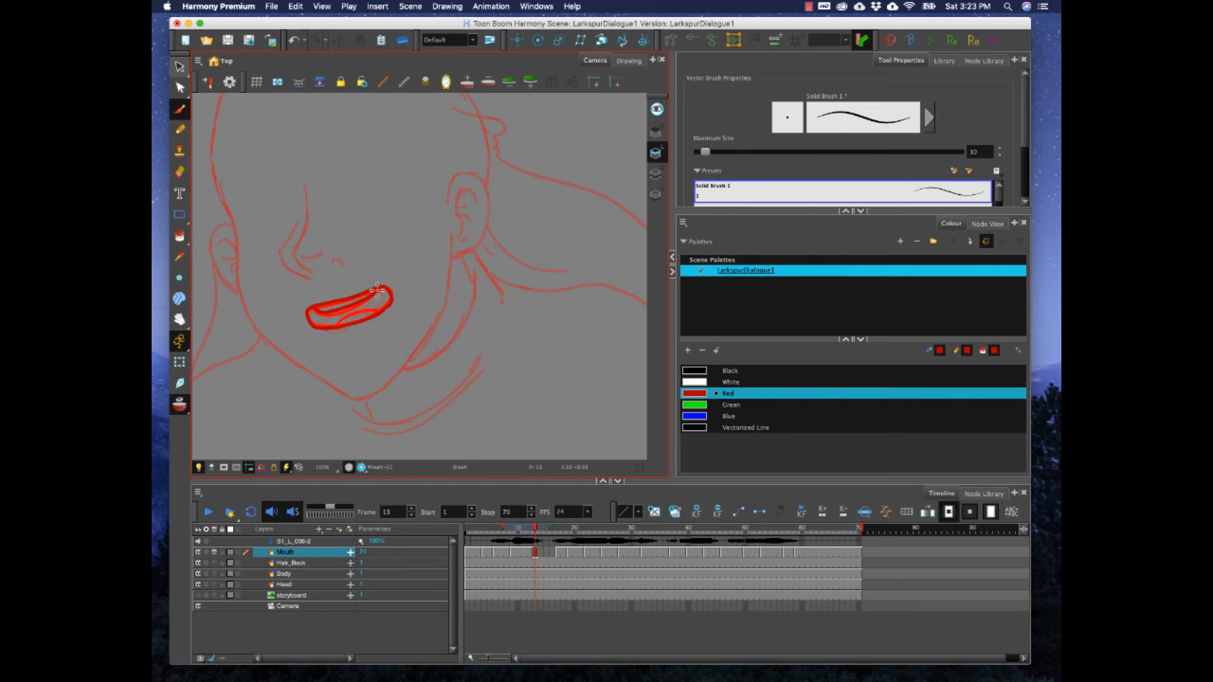
left_click_drag(340, 324, 384, 296)
left_click(554, 552)
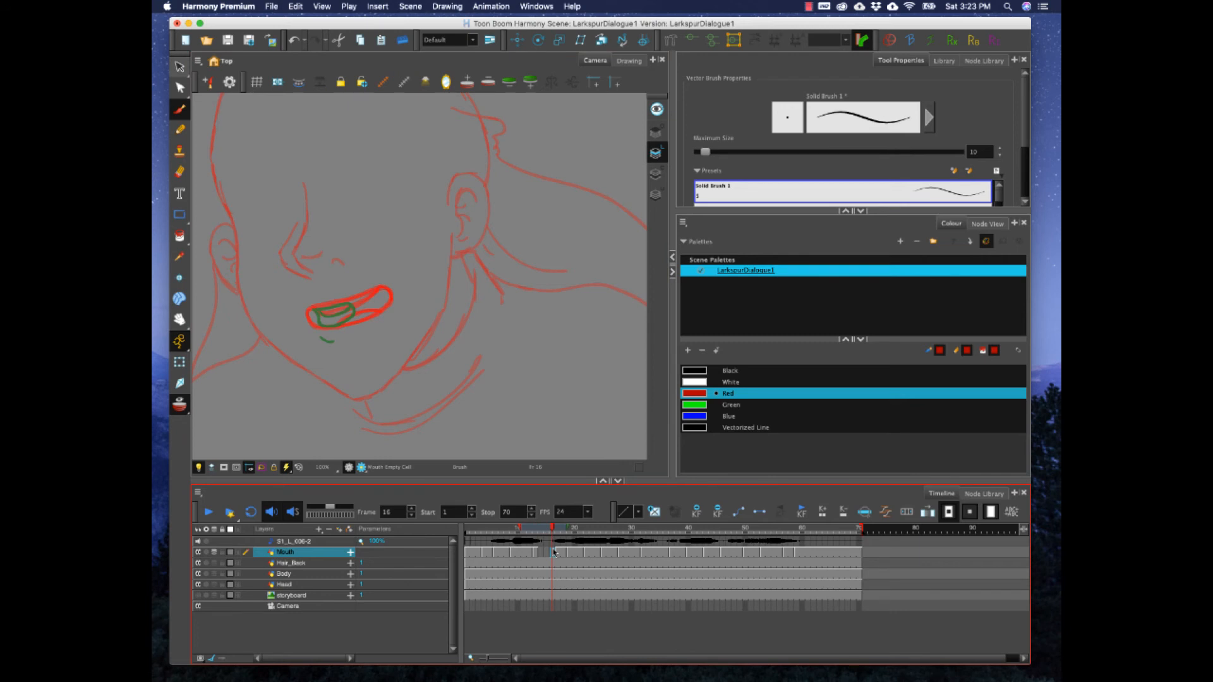
key("F5")
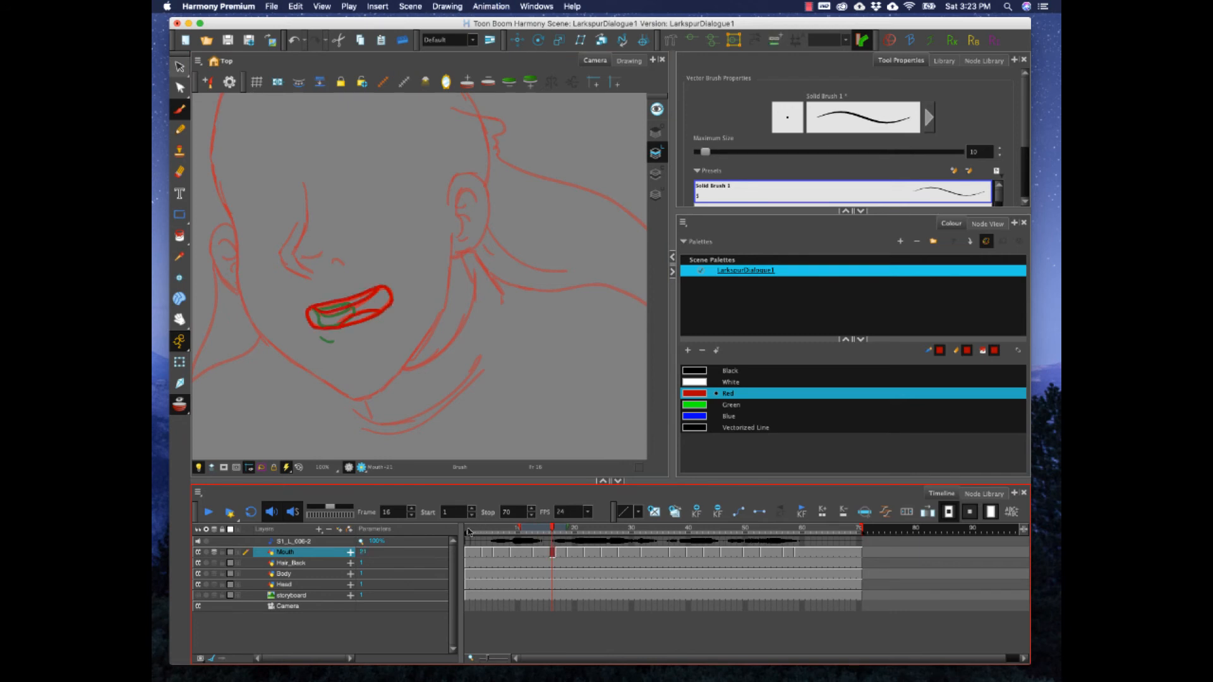
- Play the scene from frame 1 and compare the mouth drawings between frames 8 and 13
left_click(468, 531)
left_click(208, 513)
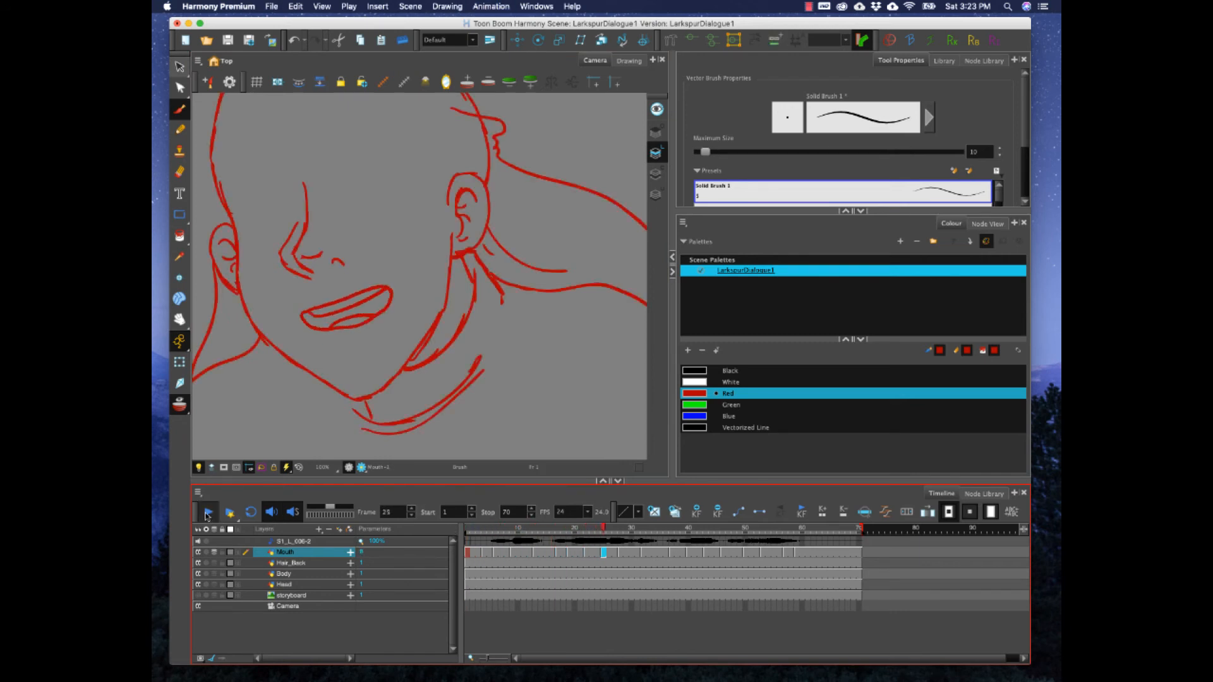
left_click(208, 515)
mouse_move(516, 530)
left_mouse_down()
mouse_move(545, 530)
mouse_move(556, 515)
left_mouse_up()
left_click(517, 556)
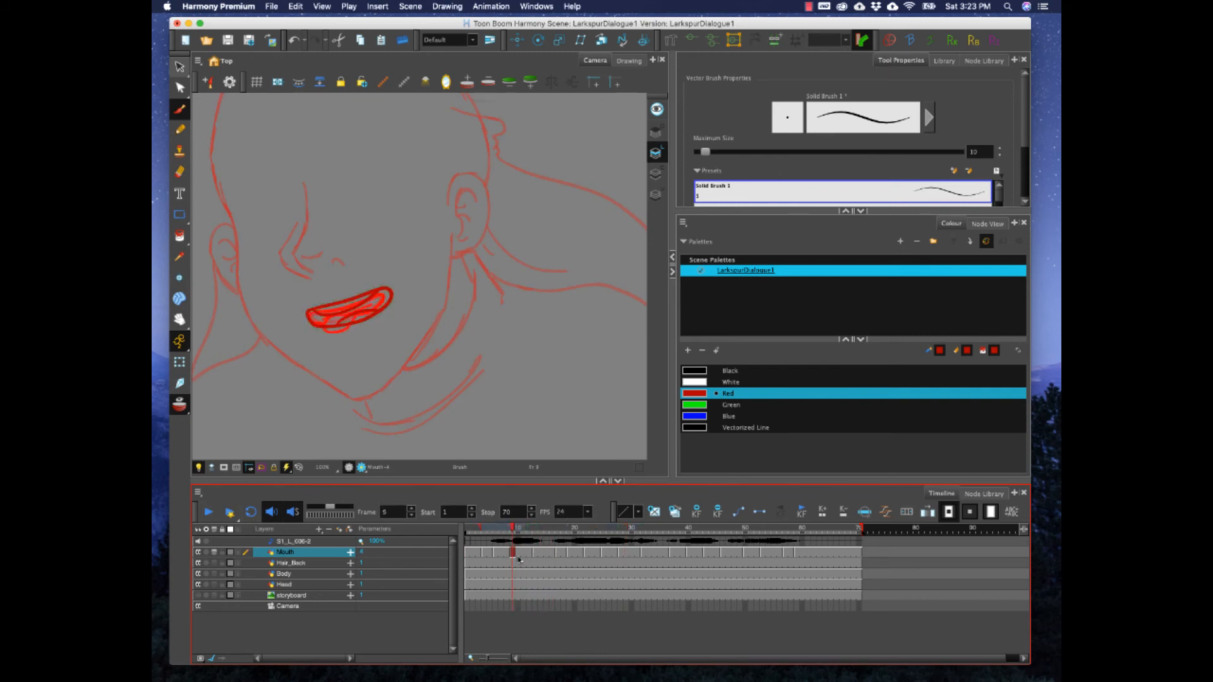
left_click(535, 554)
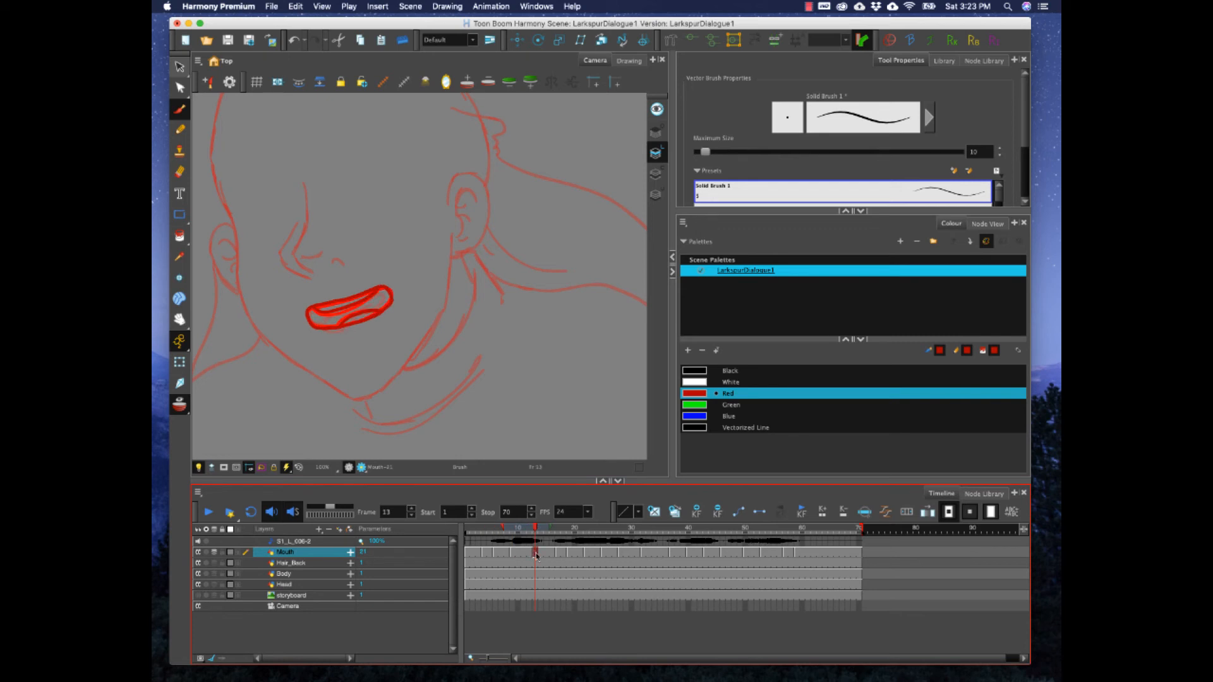
left_click_drag(521, 528, 507, 536)
left_click(513, 553)
left_click(519, 554)
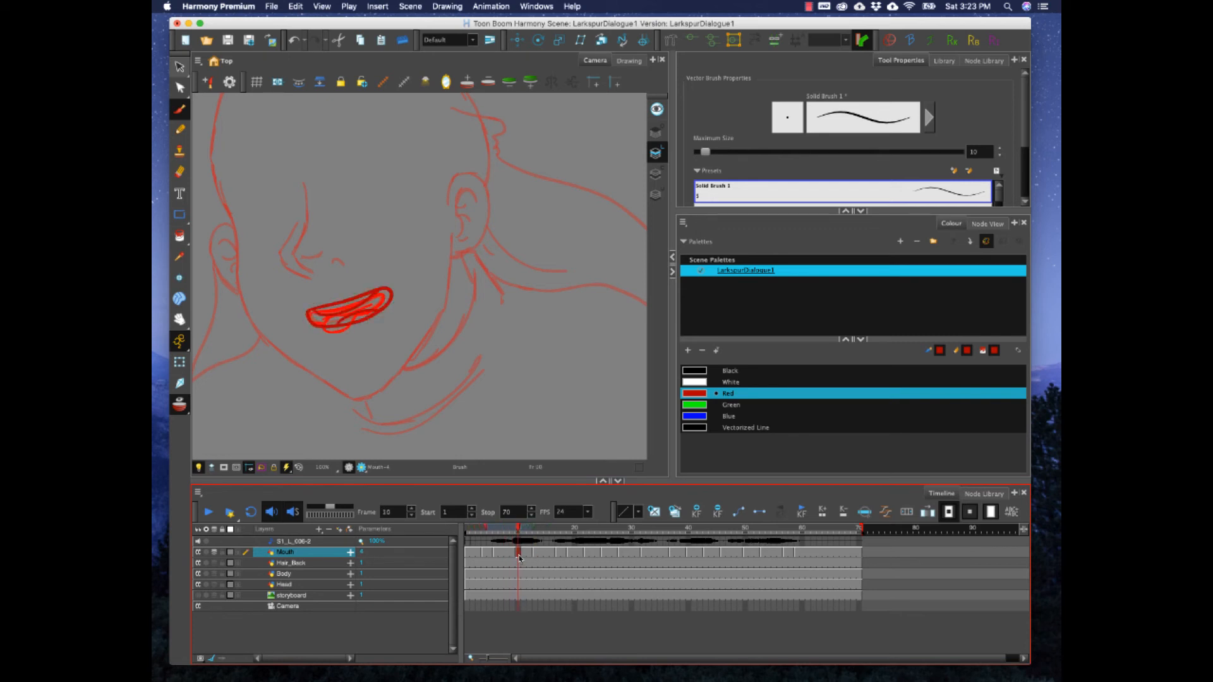
left_click(513, 555)
left_click(507, 555)
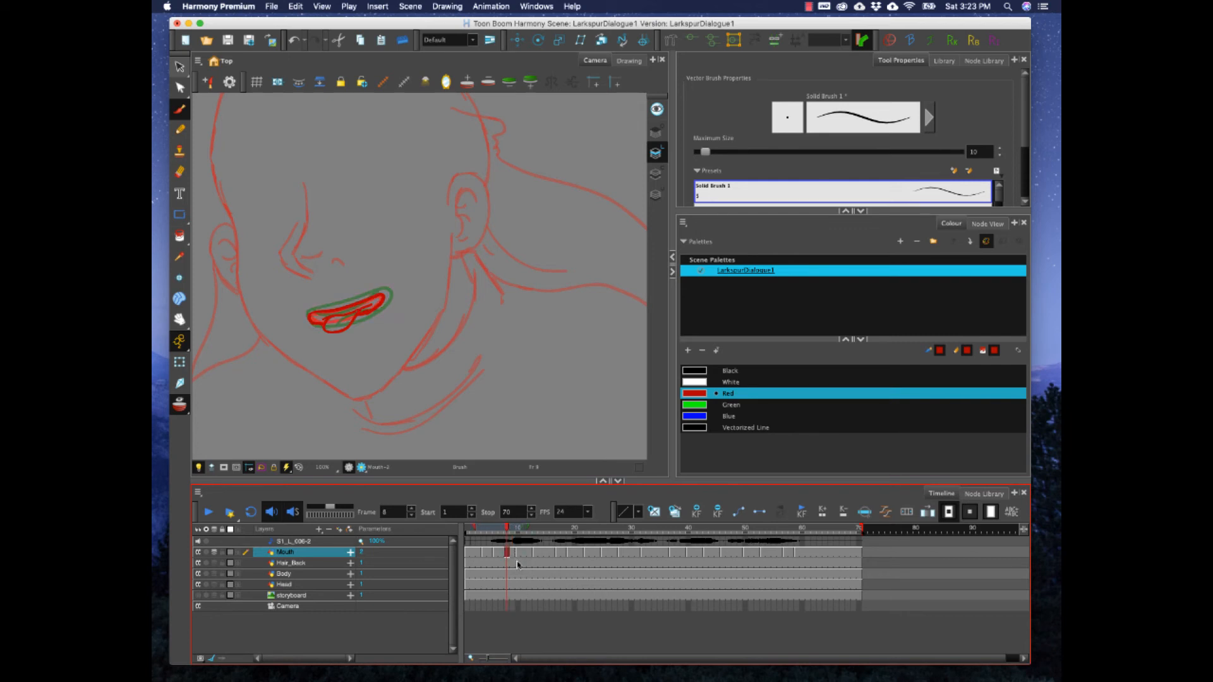
- Clear the Mouth drawing at frames 8 and 9 and draw an in-between open mouth outline at frame 8
key("Delete")
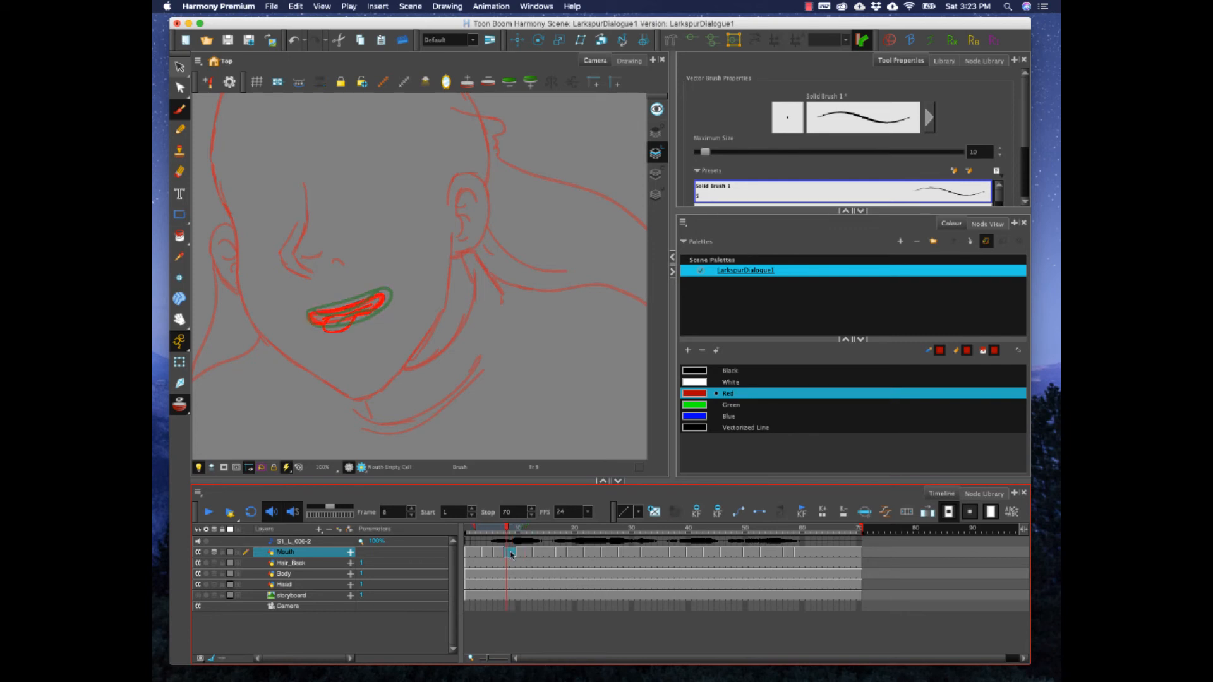
left_click_drag(475, 528, 499, 528)
mouse_move(314, 310)
left_mouse_down()
mouse_move(344, 303)
mouse_move(315, 311)
mouse_move(386, 292)
mouse_move(353, 321)
mouse_move(309, 318)
mouse_move(320, 304)
mouse_move(356, 297)
left_mouse_up()
key("super+z")
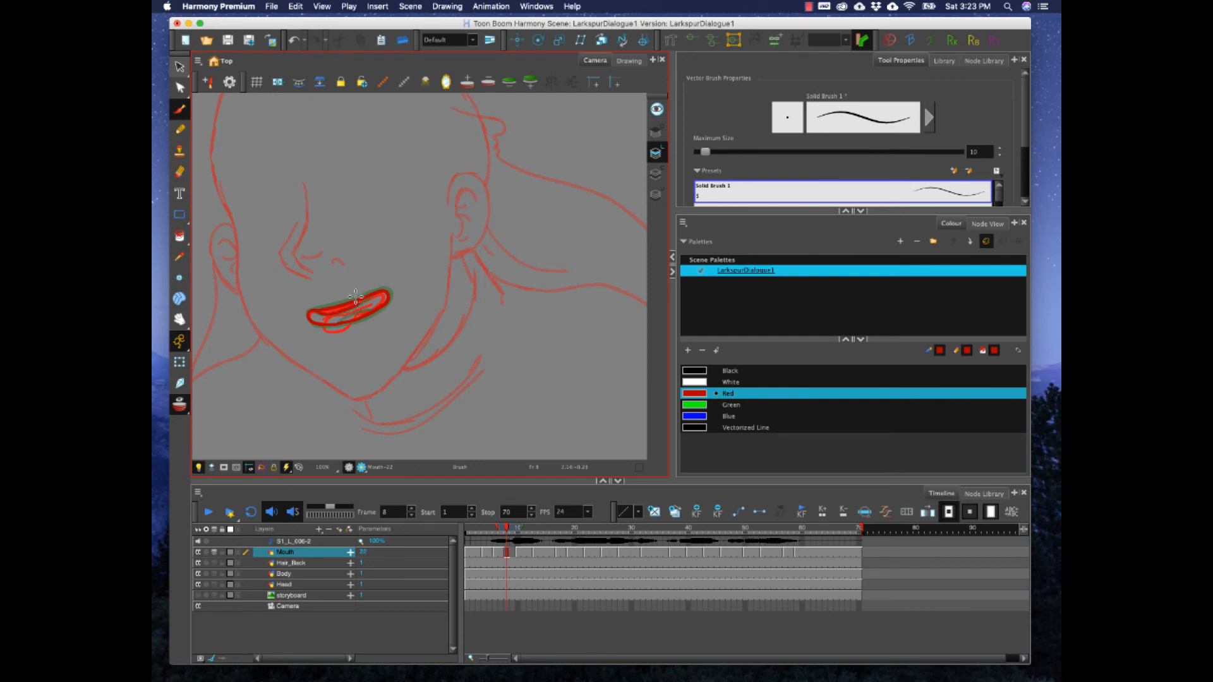
key("super+z")
- Add the upper teeth and tongue lines to the frame 8 mouth, extend its exposure to frame 9 and check neighbouring frames
left_click_drag(331, 313, 377, 292)
left_click_drag(375, 309, 328, 314)
left_click(513, 551)
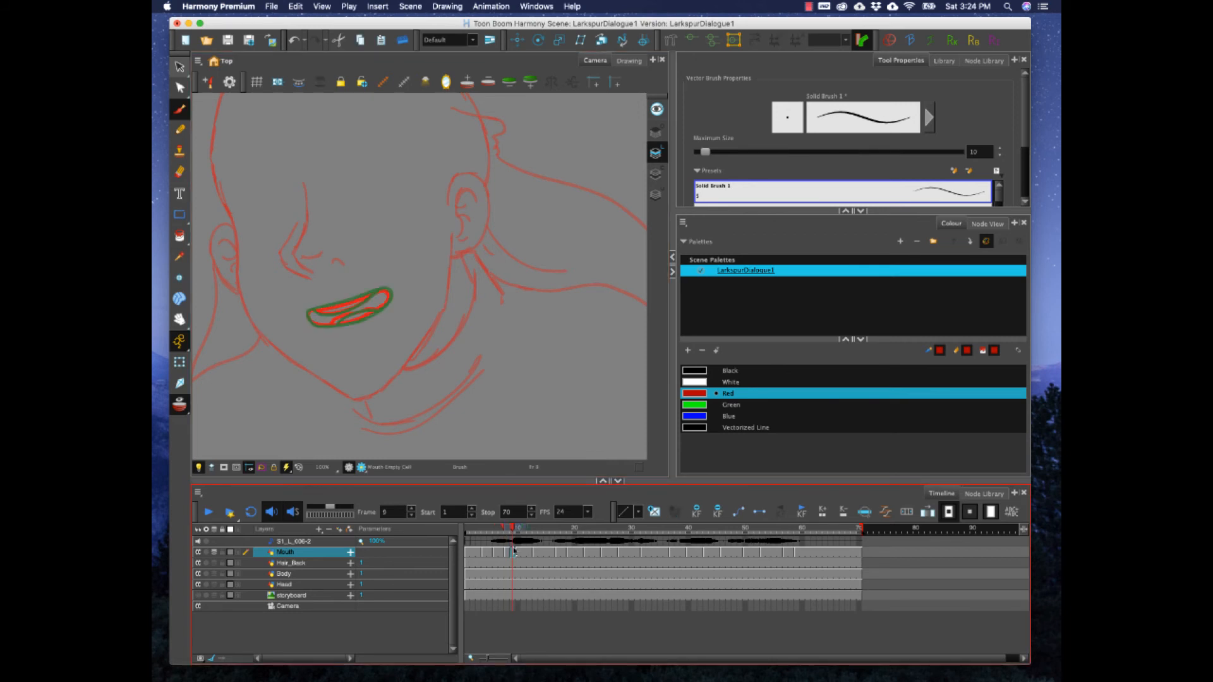
key("F5")
mouse_move(513, 531)
left_mouse_down()
mouse_move(547, 534)
mouse_move(529, 535)
left_mouse_up()
left_click(484, 555)
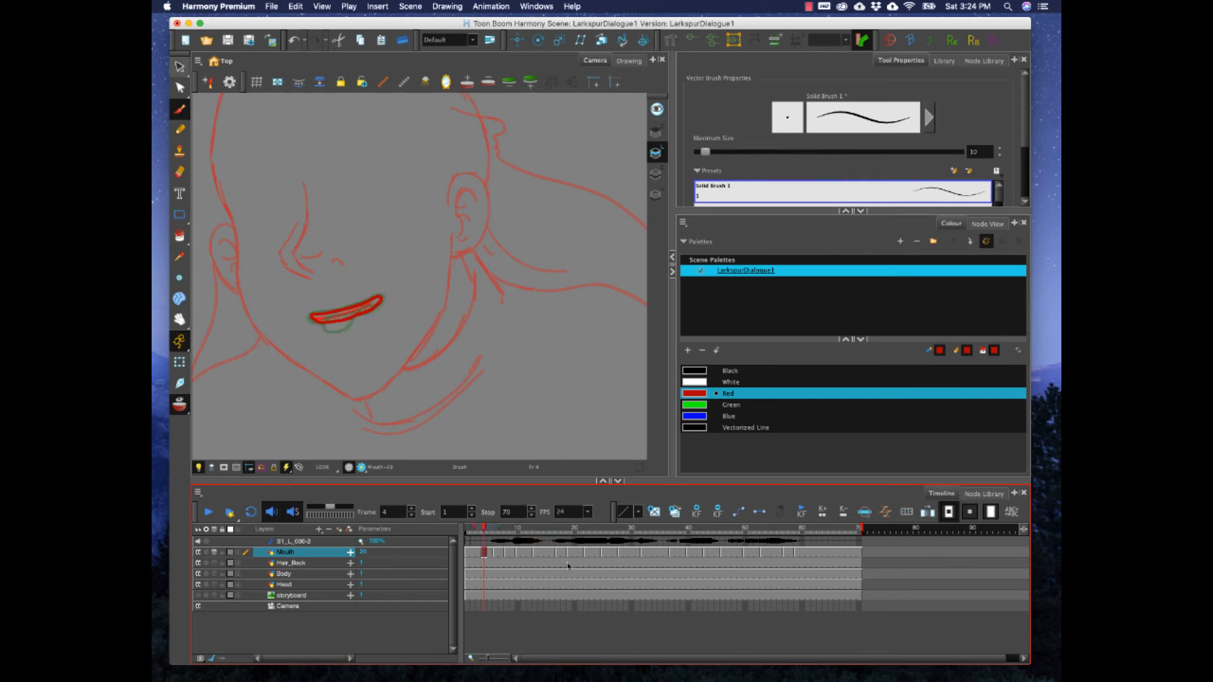
- Clear the Mouth drawing at frames 15 and 16 and draw an in-between open mouth outline at frame 15
left_click(536, 554)
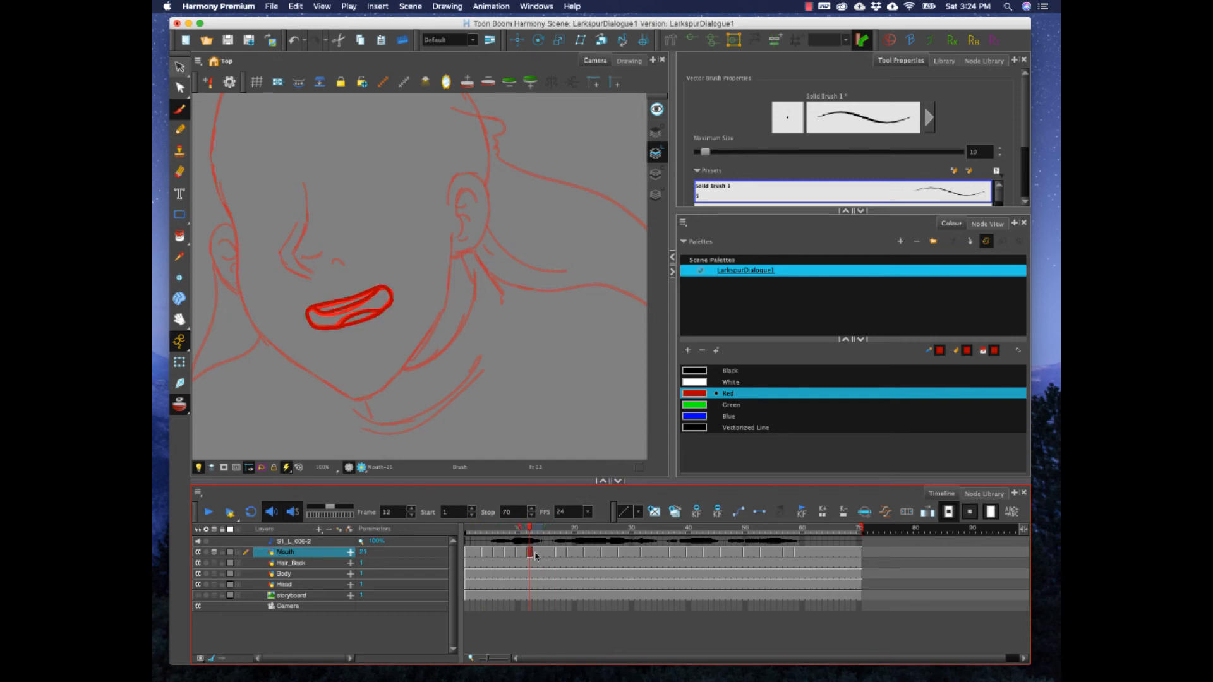
left_click(542, 554)
left_click_drag(548, 555, 556, 560)
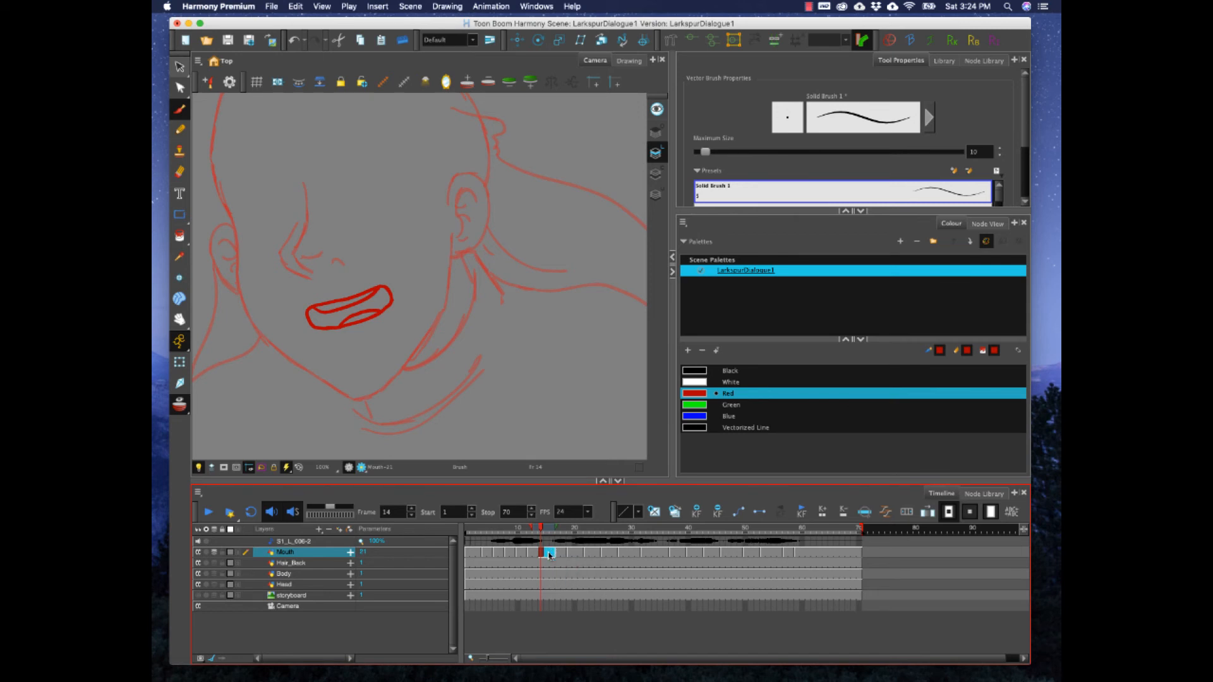
left_click(554, 555)
key("Delete")
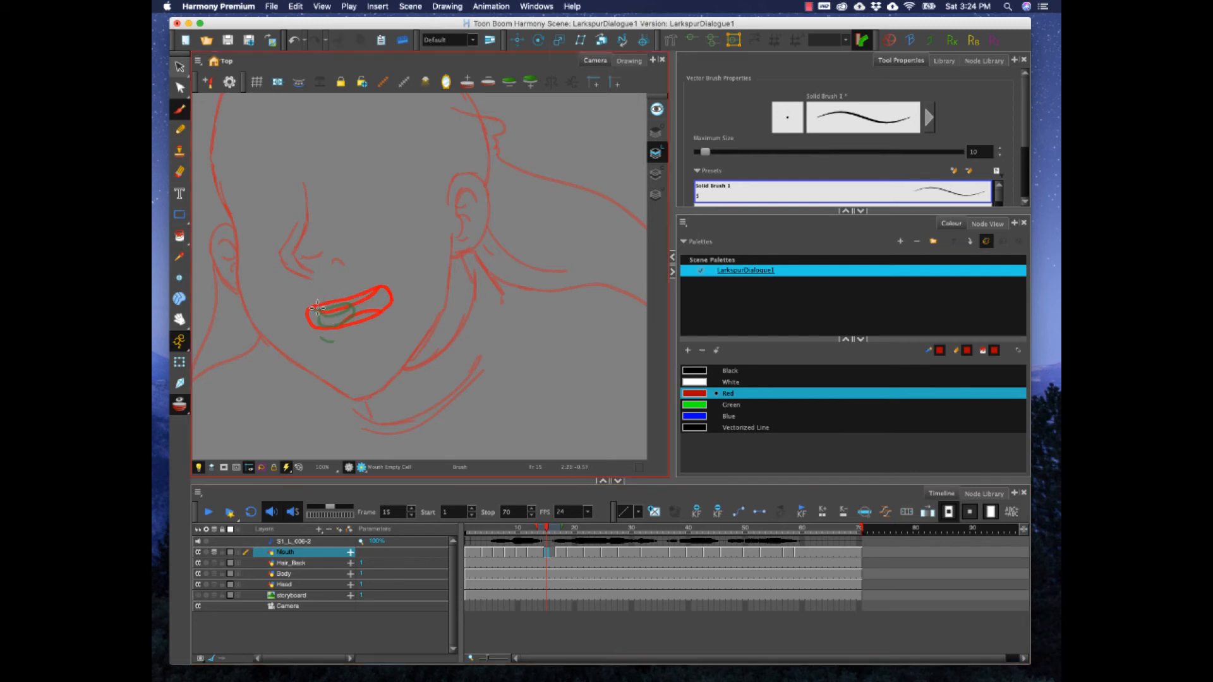
mouse_move(330, 306)
left_mouse_down()
mouse_move(377, 292)
mouse_move(383, 302)
mouse_move(317, 326)
mouse_move(317, 309)
left_mouse_up()
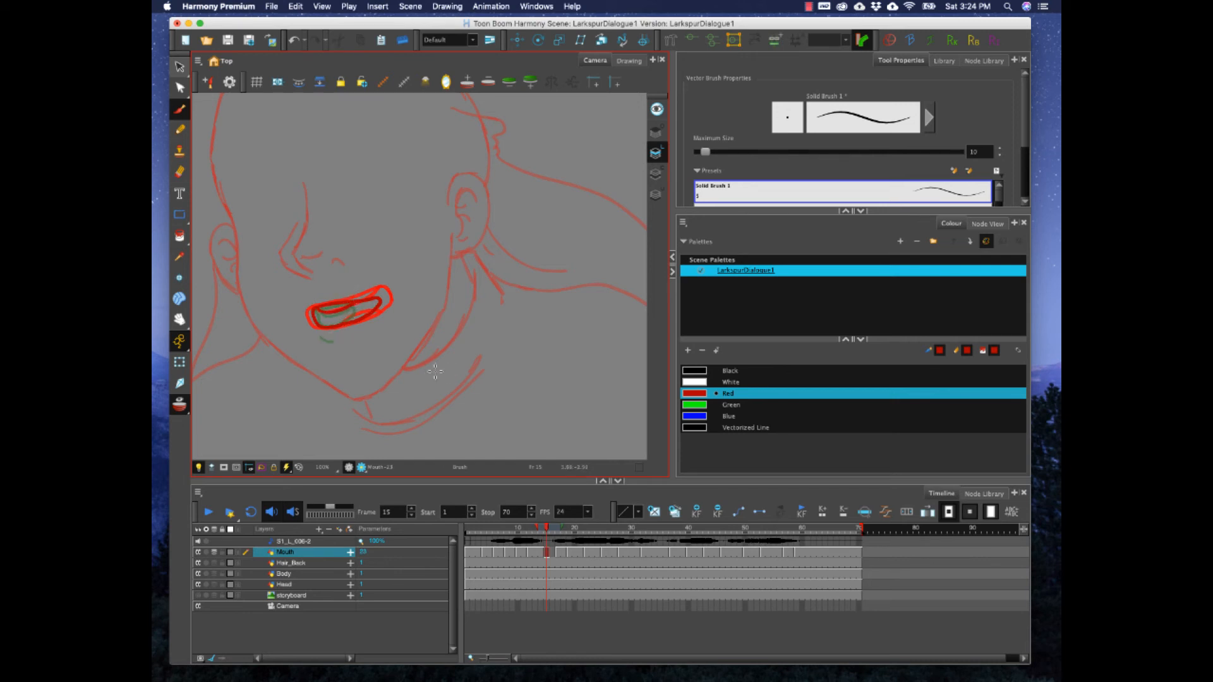
- Extend the frame 15 mouth's exposure to frame 16 and add the tongue line inside it
left_click(552, 551)
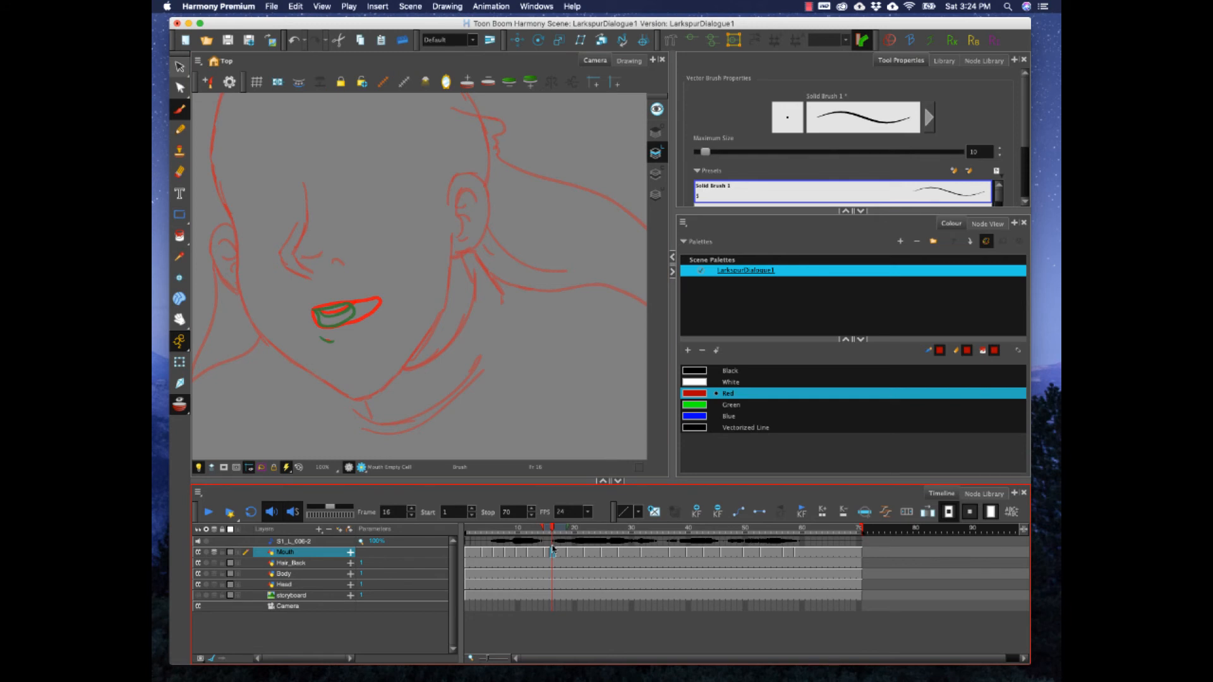
key("F5")
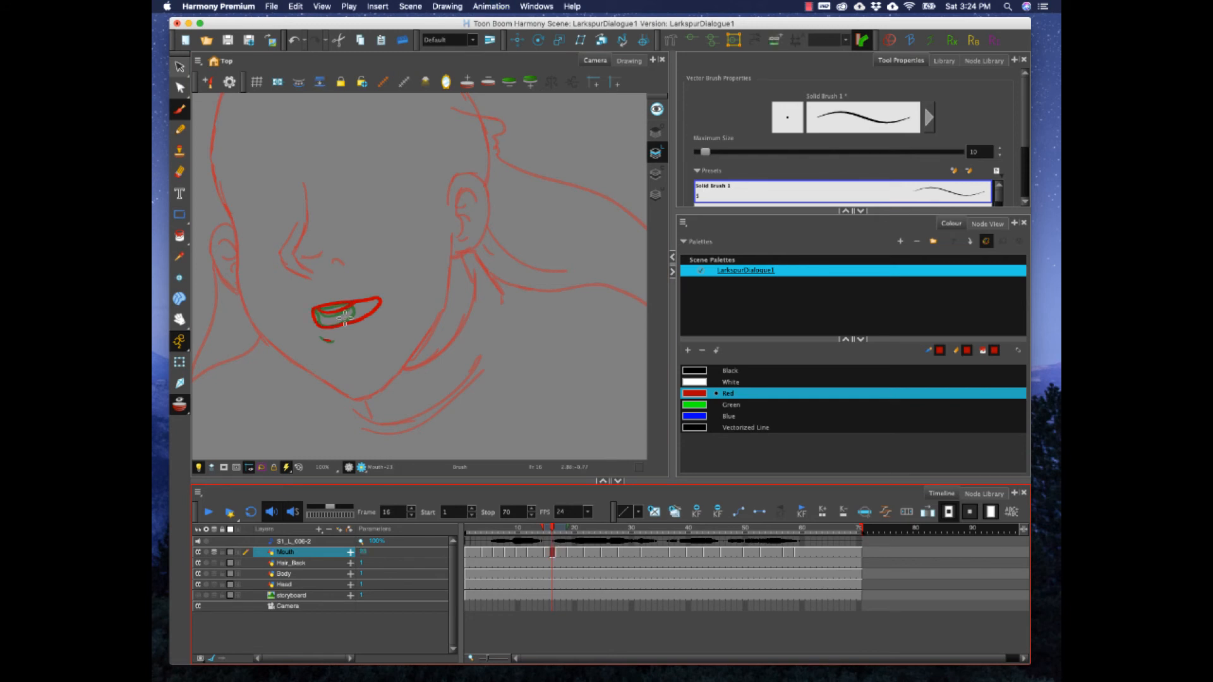
left_click_drag(339, 324, 372, 309)
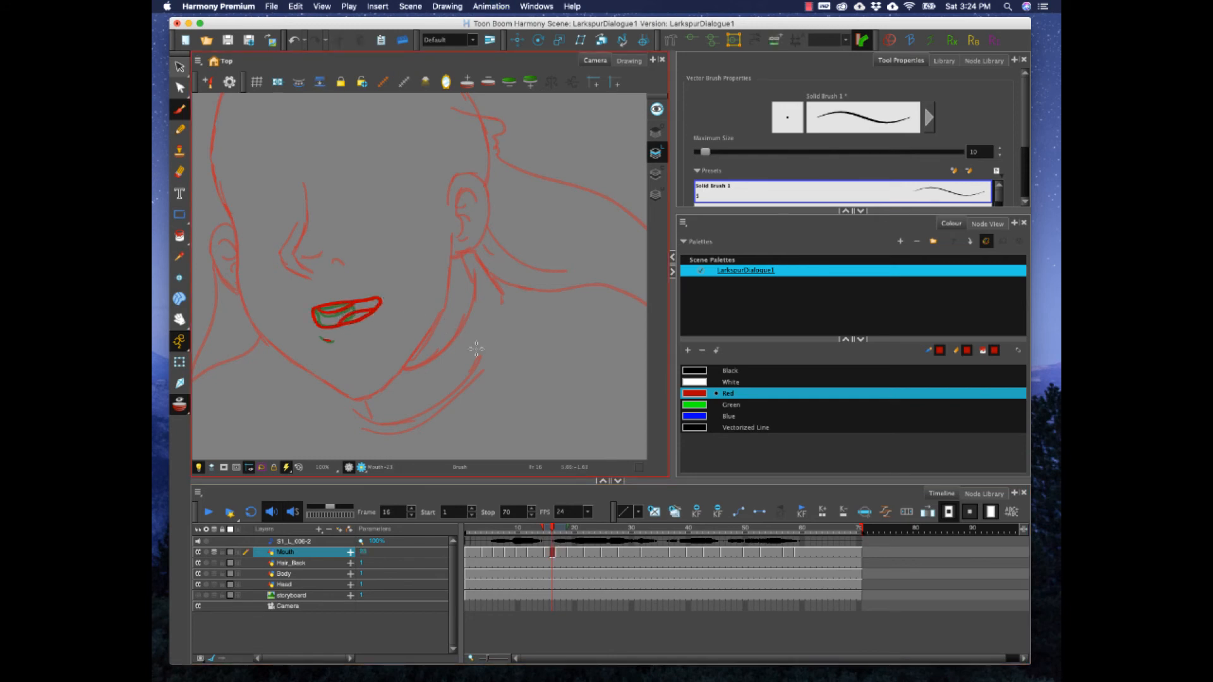
- Add tongue lines inside the mouths at frames 17 and 19, checking the drawings against each other
left_click(558, 551)
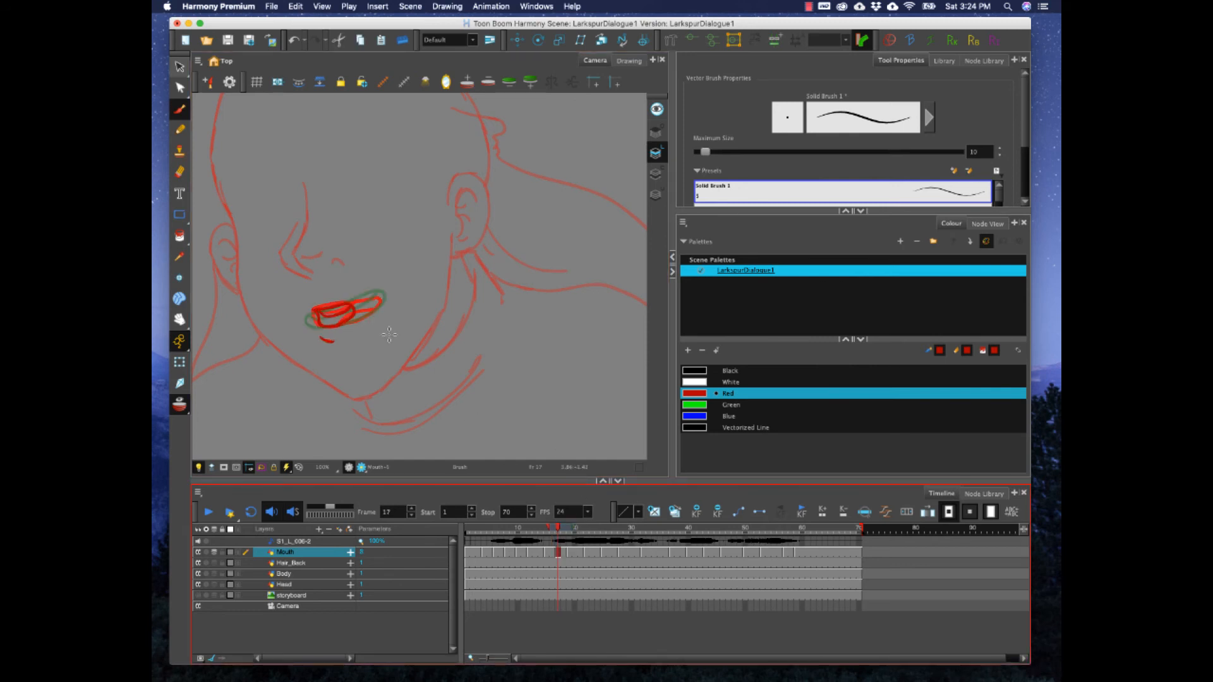
left_click(570, 553)
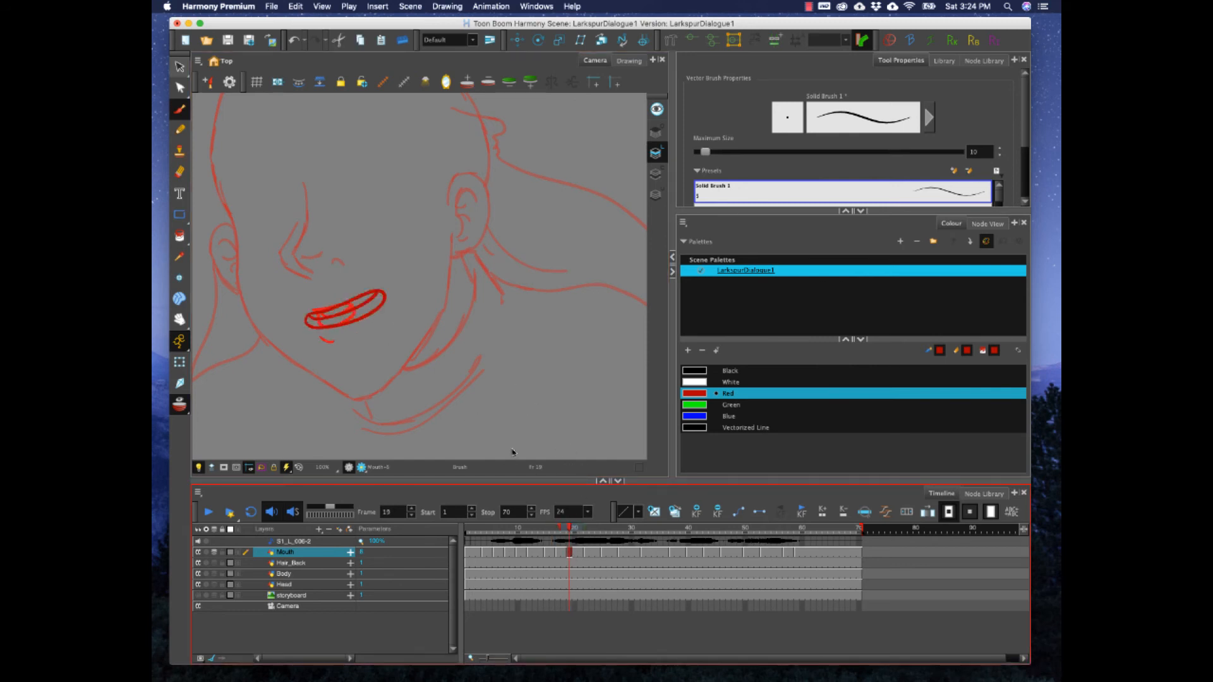
mouse_move(339, 324)
left_mouse_down()
mouse_move(387, 302)
mouse_move(335, 317)
mouse_move(342, 308)
left_mouse_up()
key("super+z")
left_click(558, 554)
left_click(564, 554)
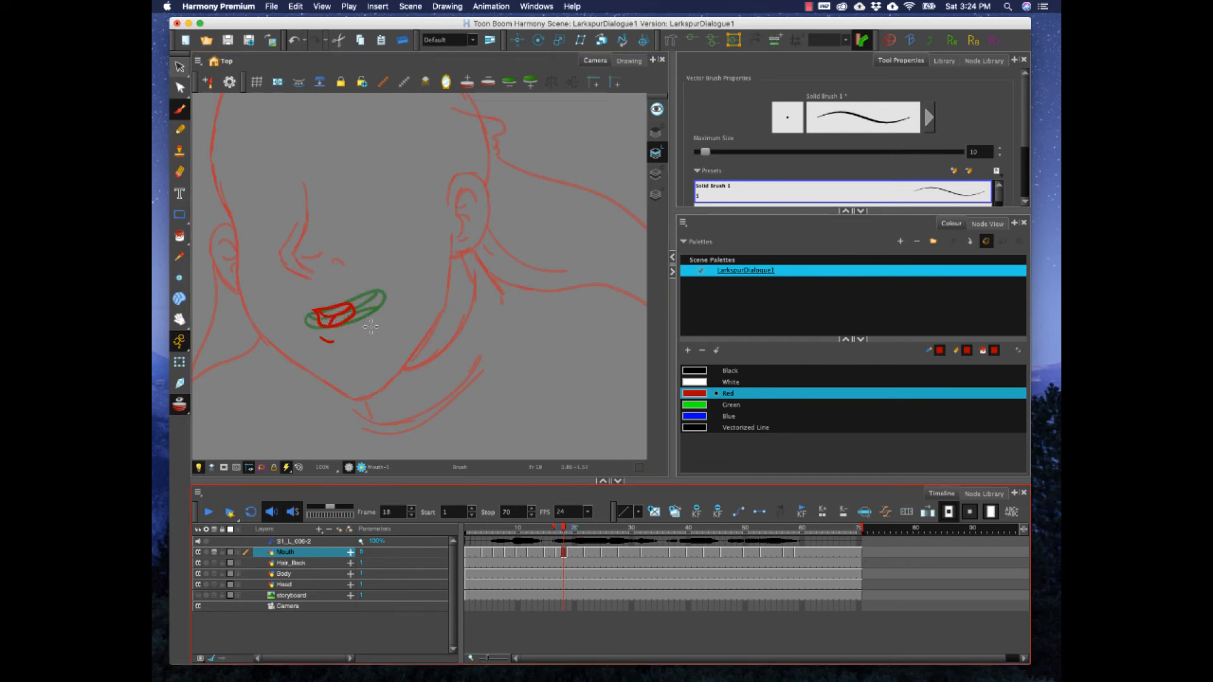
- Draw short lower-lip lines beneath the mouths at frames 19 and 22
left_click(571, 554)
left_click_drag(327, 341, 331, 341)
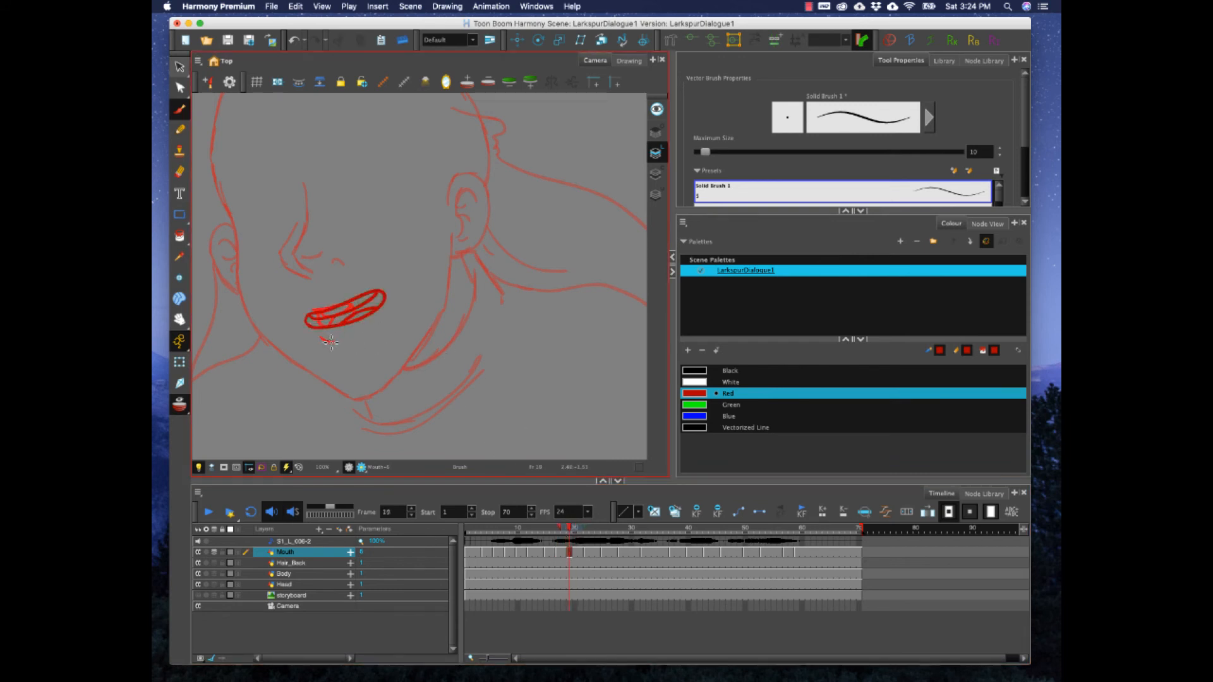
key("super+z")
key("super+shift+z")
left_click(585, 553)
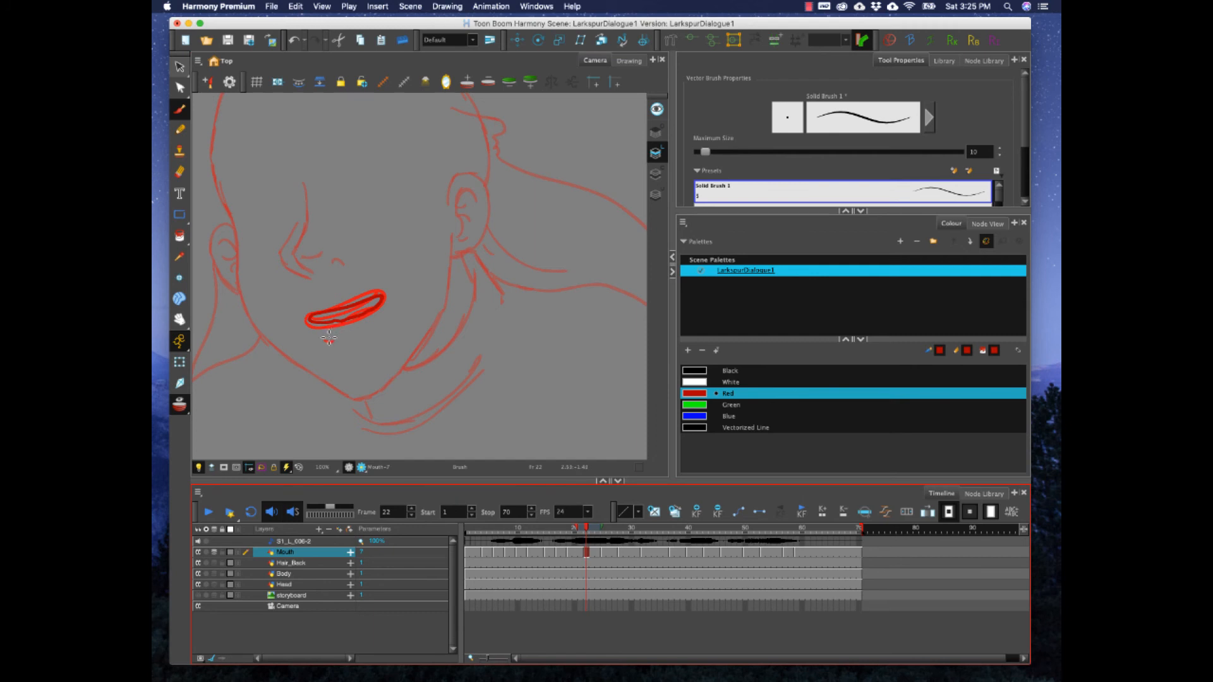
left_click_drag(325, 340, 338, 335)
- Compare the mouth drawings at frames 23 and 25 and play the scene from frame 1 to check the lip sync
left_click(602, 555)
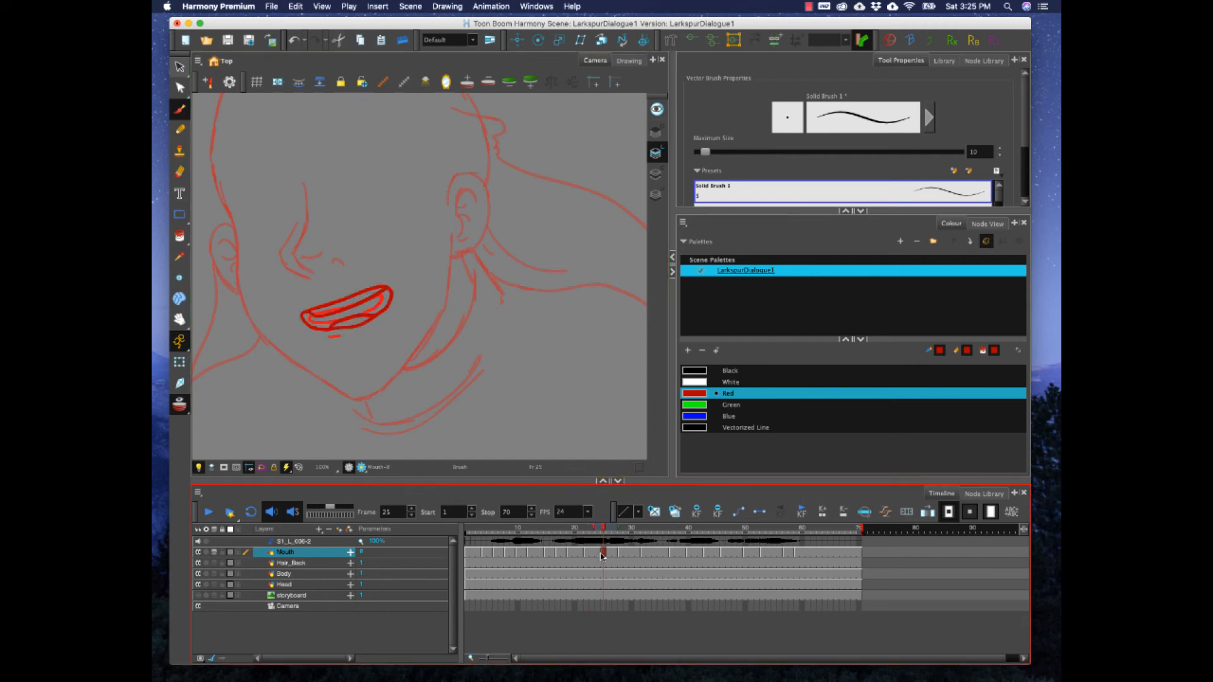
left_click(592, 553)
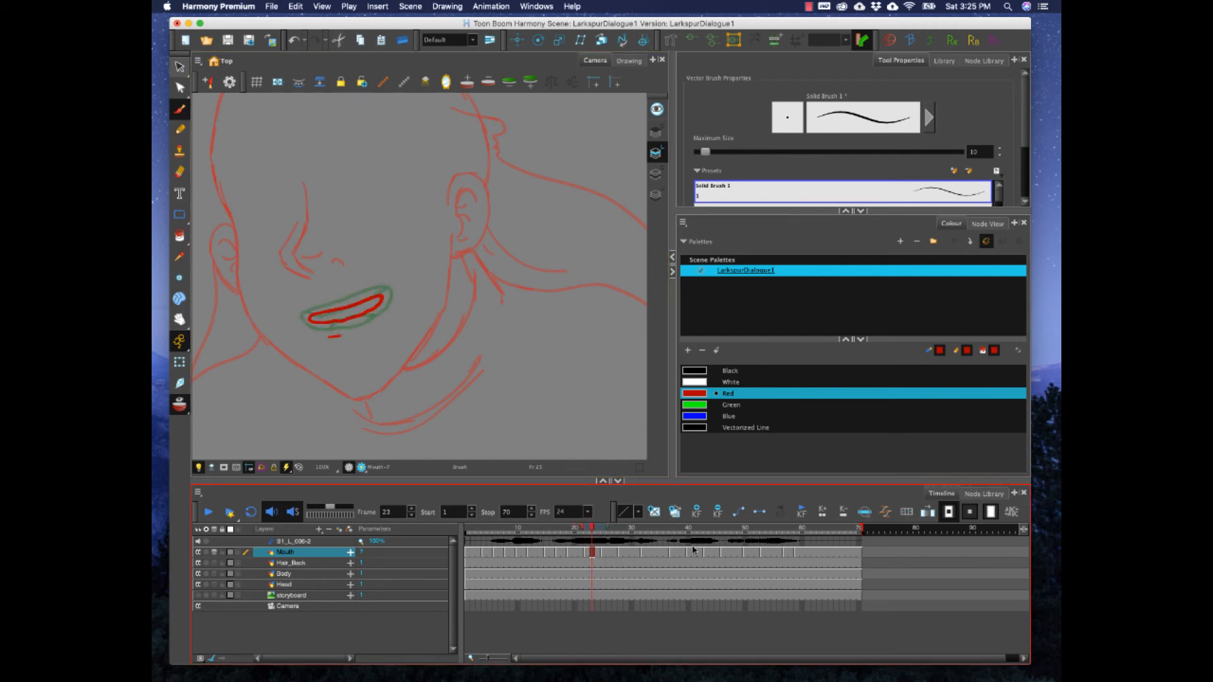
left_click(603, 554)
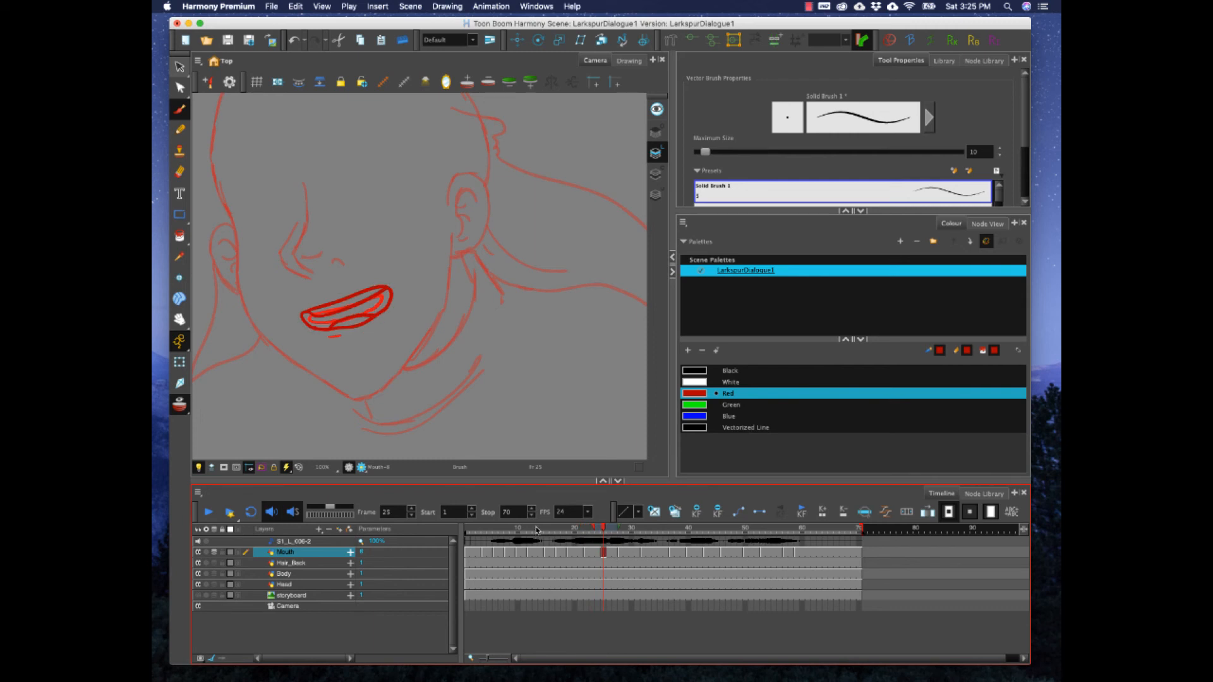
left_click(468, 529)
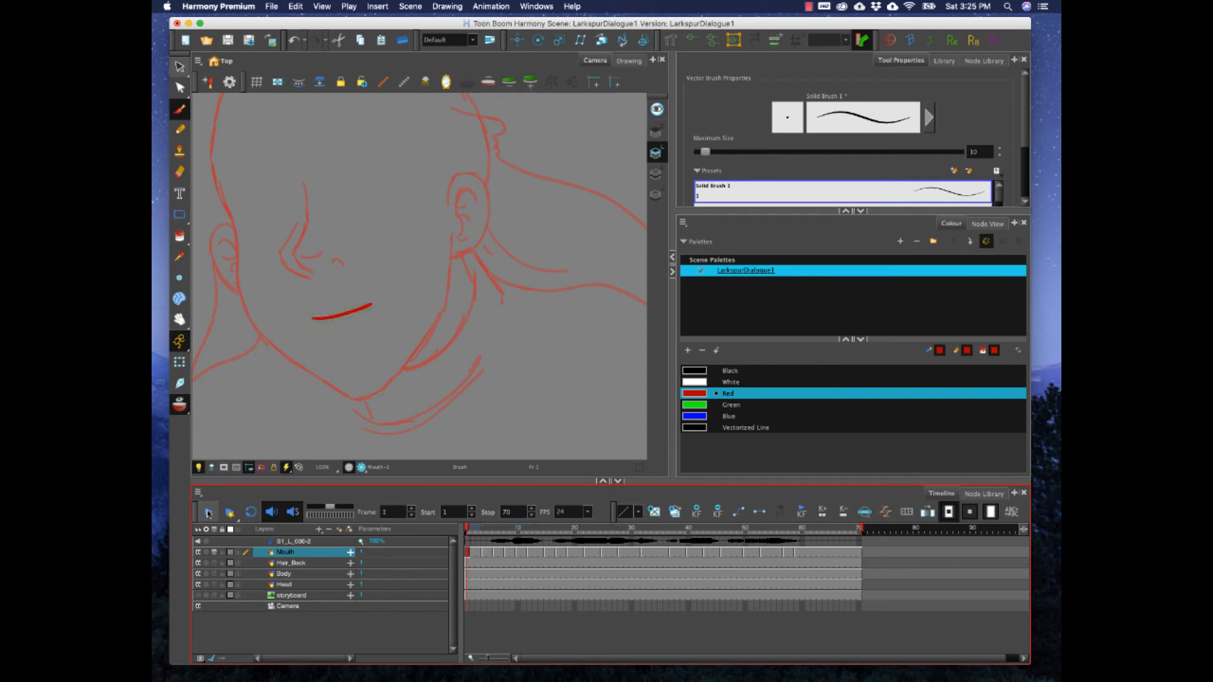
left_click(208, 513)
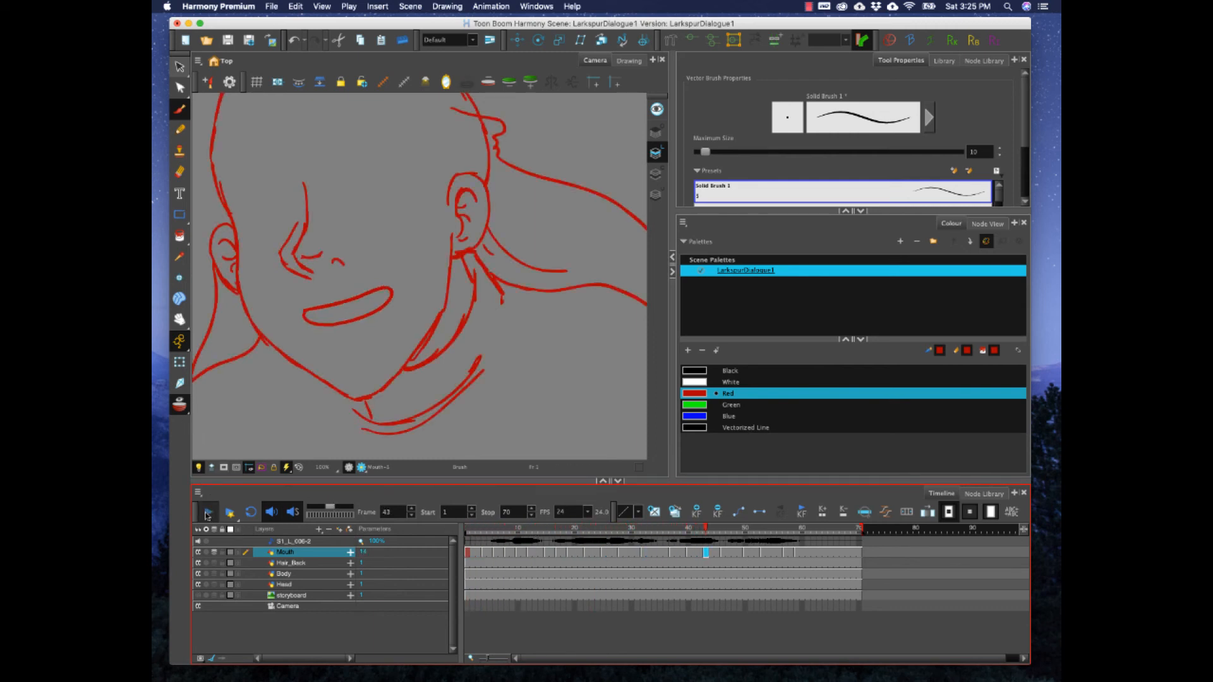
left_click(208, 513)
left_click_drag(589, 532, 468, 529)
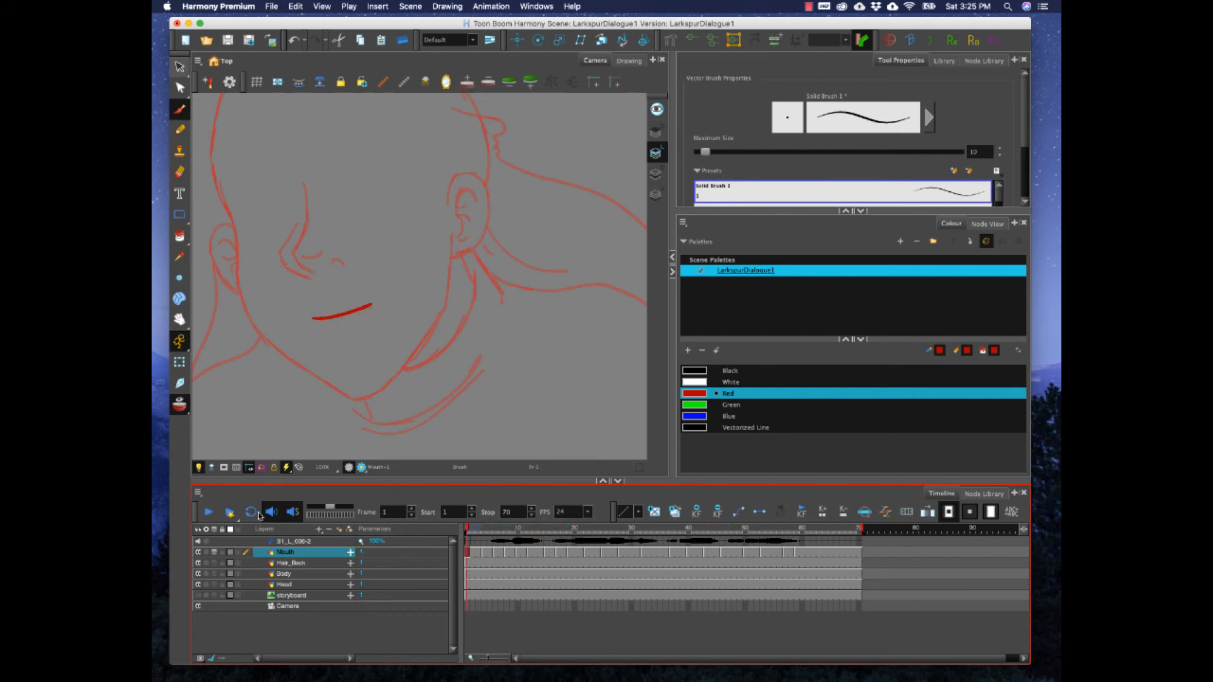
left_click(207, 513)
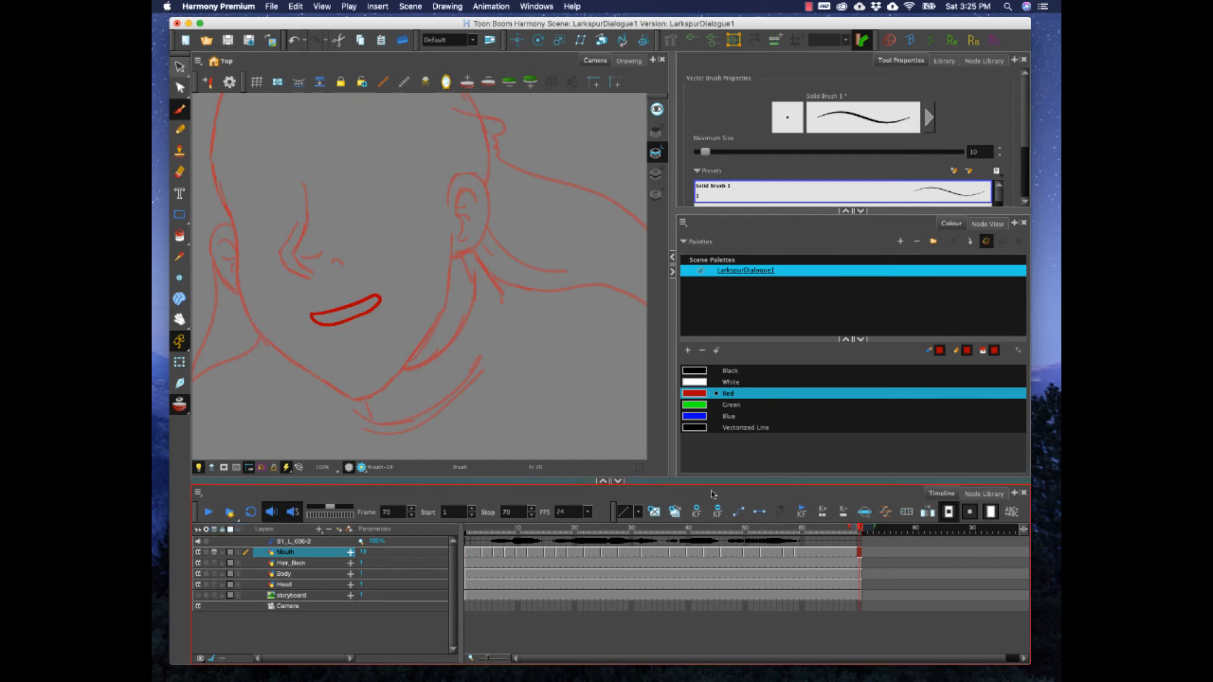
- Add the upper teeth line inside the frame 28 mouth and check it at frame 29
mouse_move(717, 533)
left_mouse_down()
mouse_move(621, 538)
mouse_move(641, 539)
mouse_move(619, 544)
mouse_move(632, 543)
mouse_move(617, 559)
left_mouse_up()
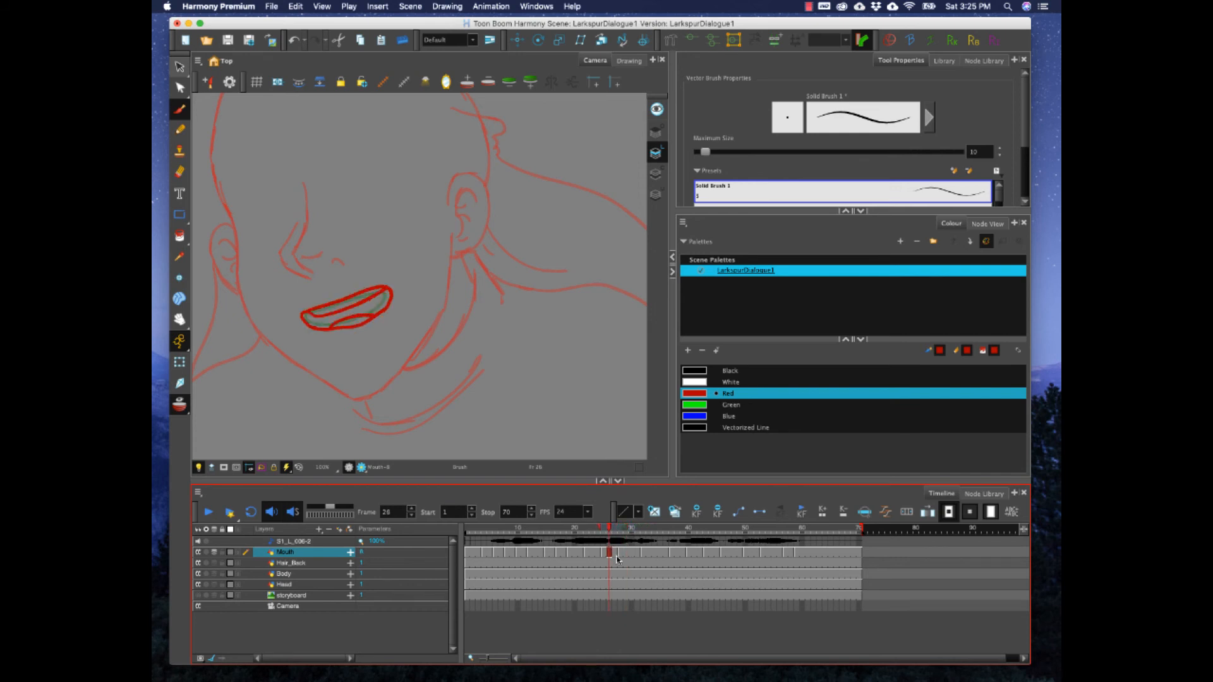
left_click(621, 552)
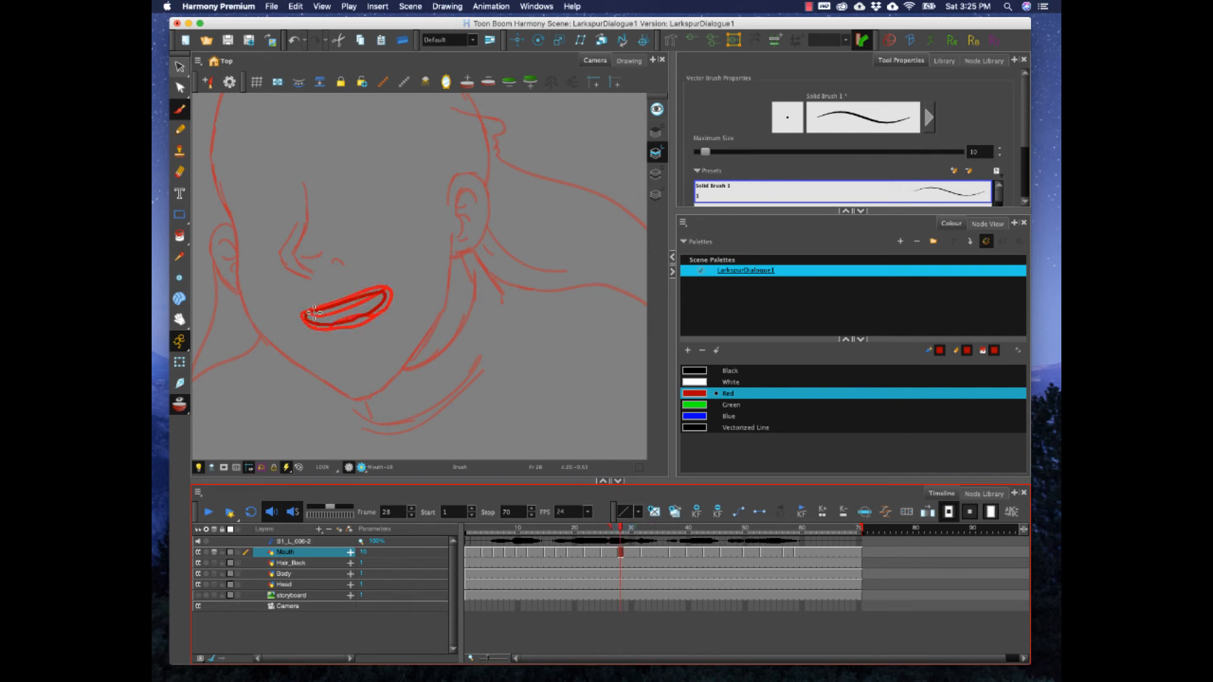
mouse_move(309, 314)
left_mouse_down()
mouse_move(339, 316)
mouse_move(370, 293)
mouse_move(313, 320)
mouse_move(390, 287)
left_mouse_up()
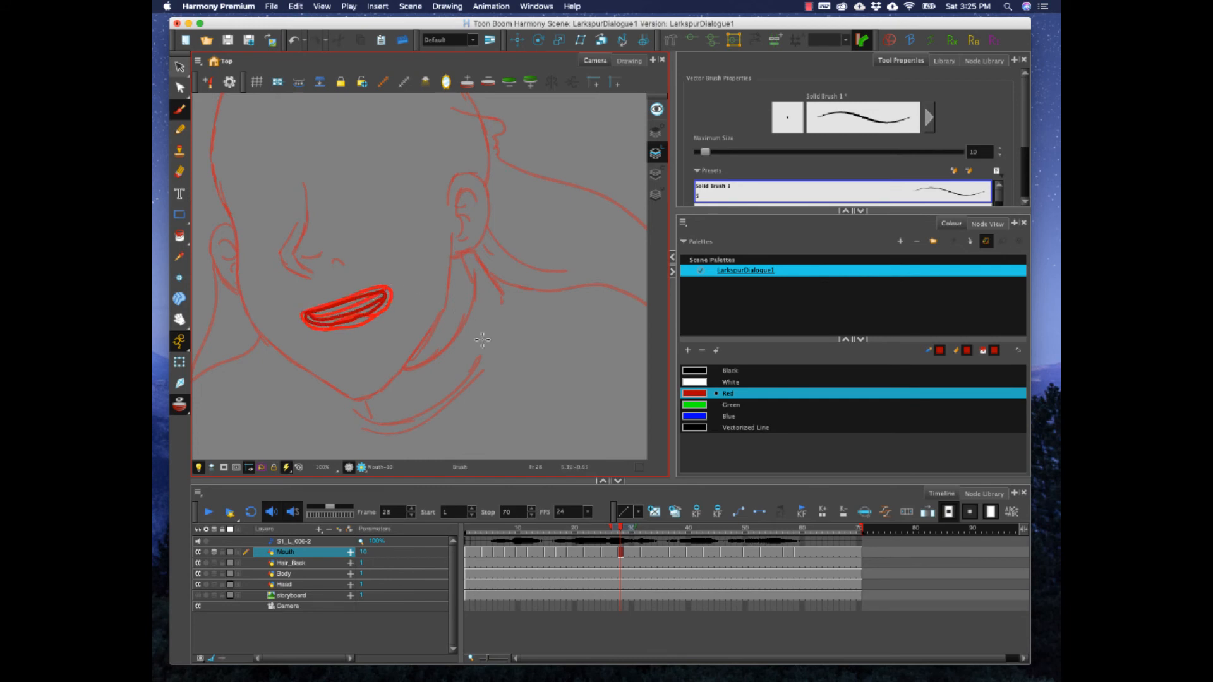
left_click(626, 553)
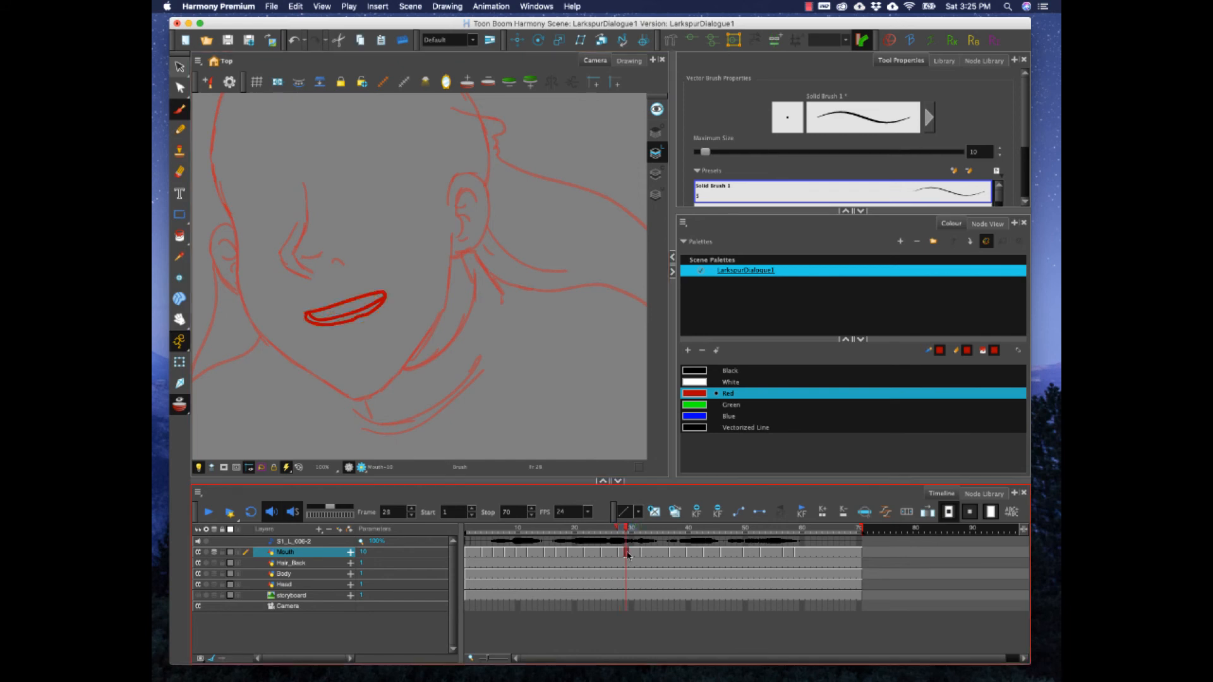
- Clear the Mouth drawing at frames 30 and 31 and draw a slightly narrower in-between mouth outline at frame 30
left_click(632, 553)
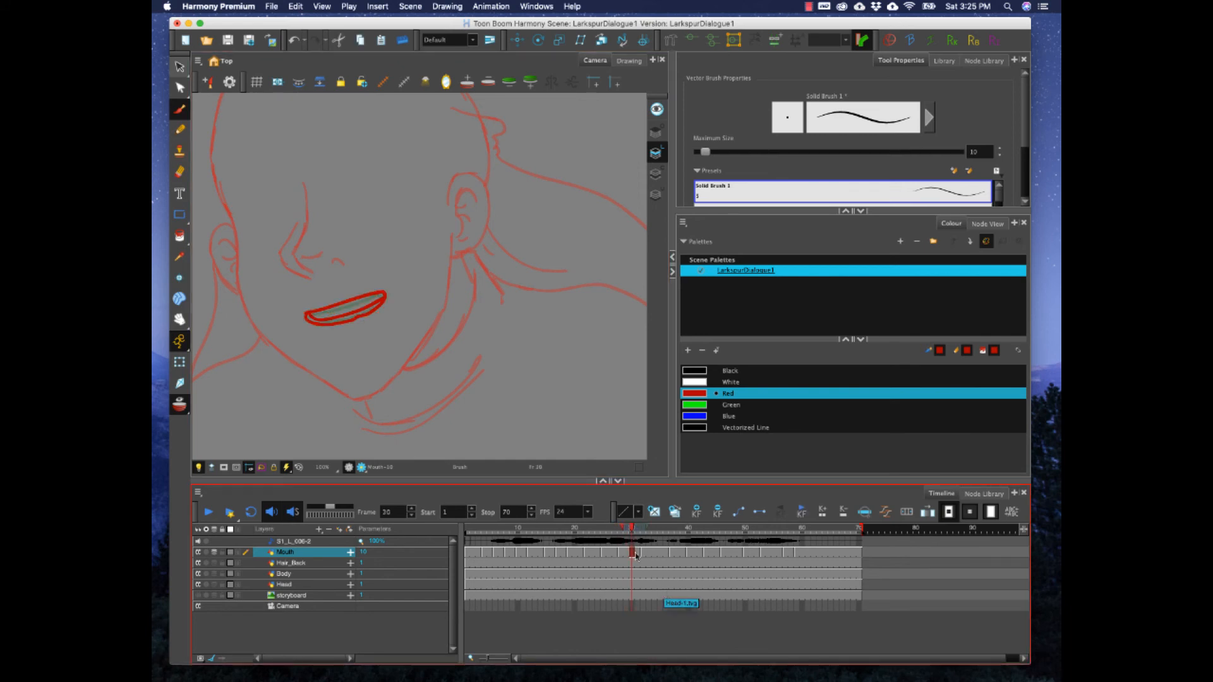
left_click_drag(632, 553, 637, 554)
key("Delete")
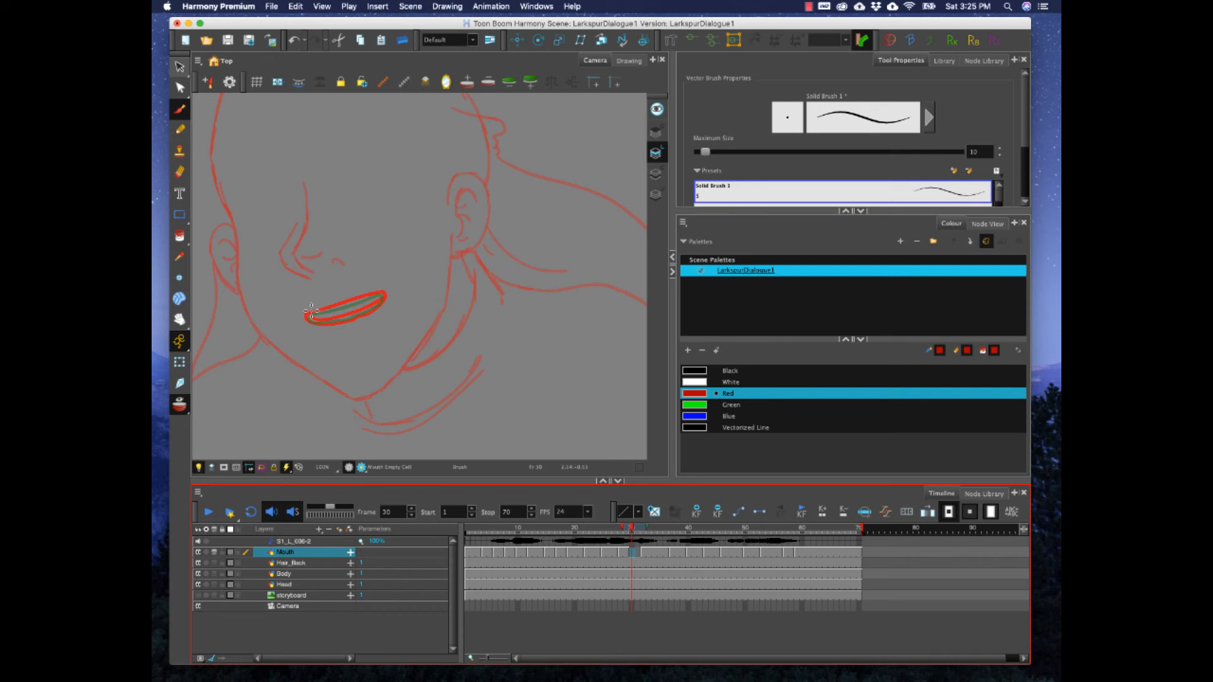
mouse_move(311, 314)
left_mouse_down()
mouse_move(382, 294)
mouse_move(347, 319)
mouse_move(308, 315)
left_mouse_up()
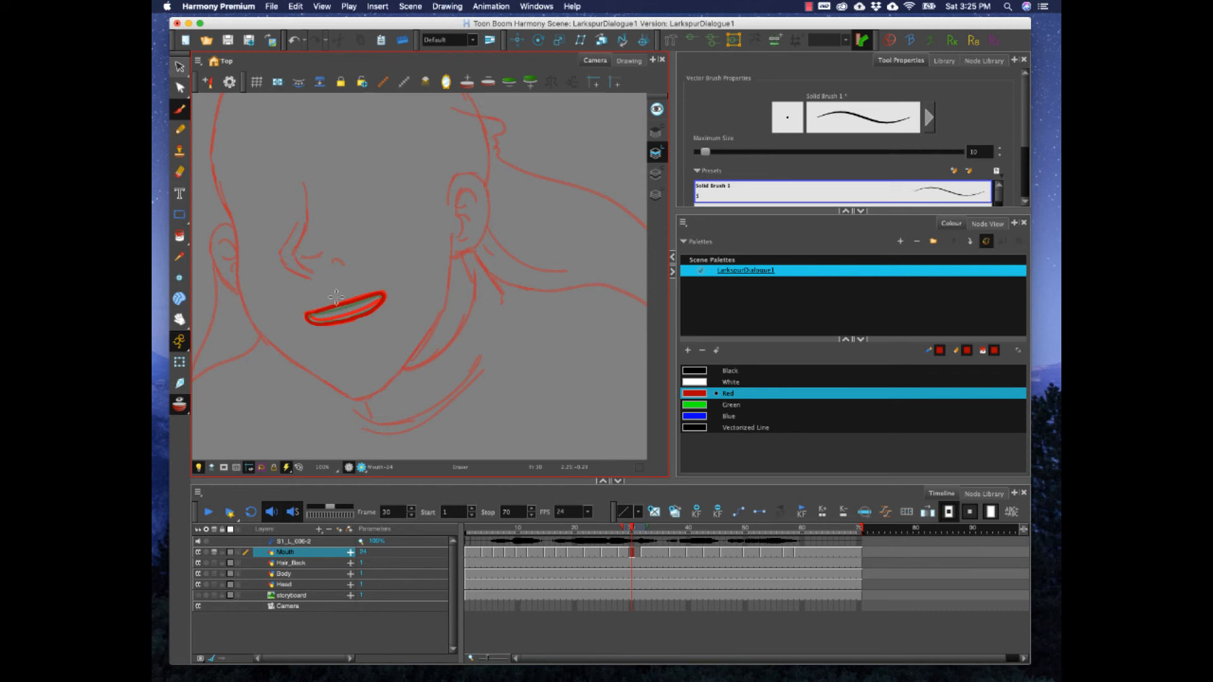
- Touch up the frame 30 mouth outline and extend its exposure to frame 31
left_click_drag(309, 314, 333, 316)
left_click(641, 548)
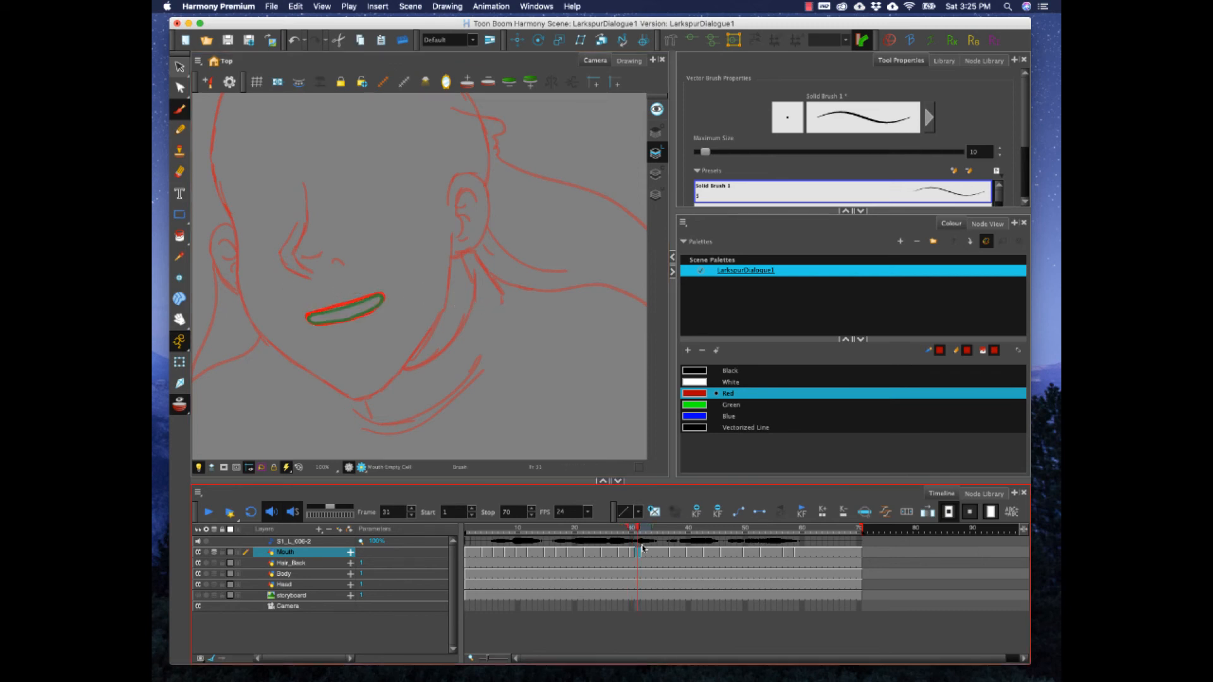
key("F5")
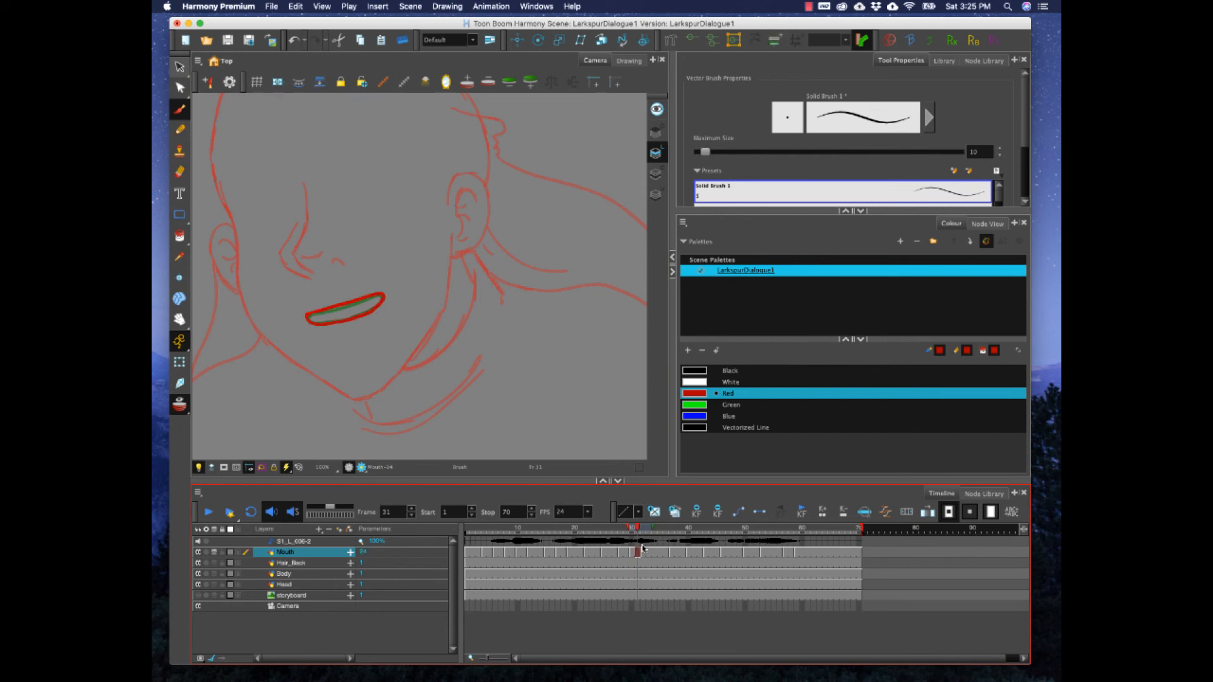
- Compare the mouth drawings between frames 32 and 37 and replay the scene from frame 1
left_click(644, 552)
left_click(654, 552)
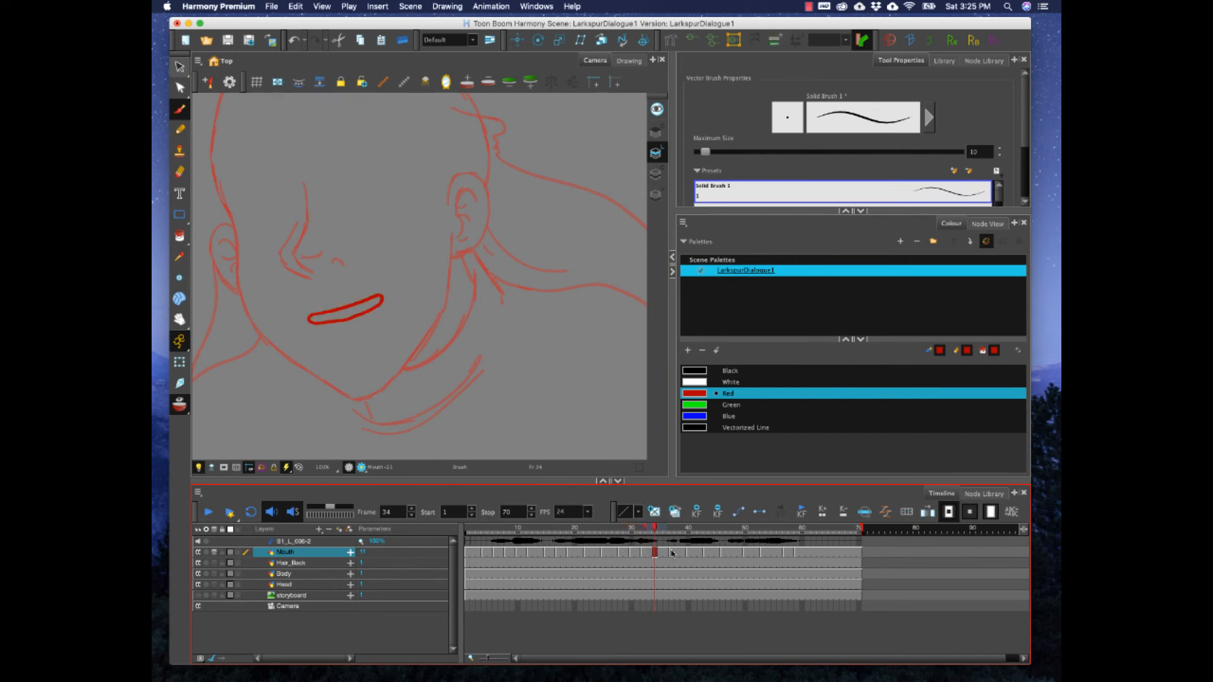
left_click(672, 553)
left_click(660, 553)
mouse_move(654, 532)
left_mouse_down()
mouse_move(671, 533)
mouse_move(344, 520)
left_mouse_up()
left_click(208, 513)
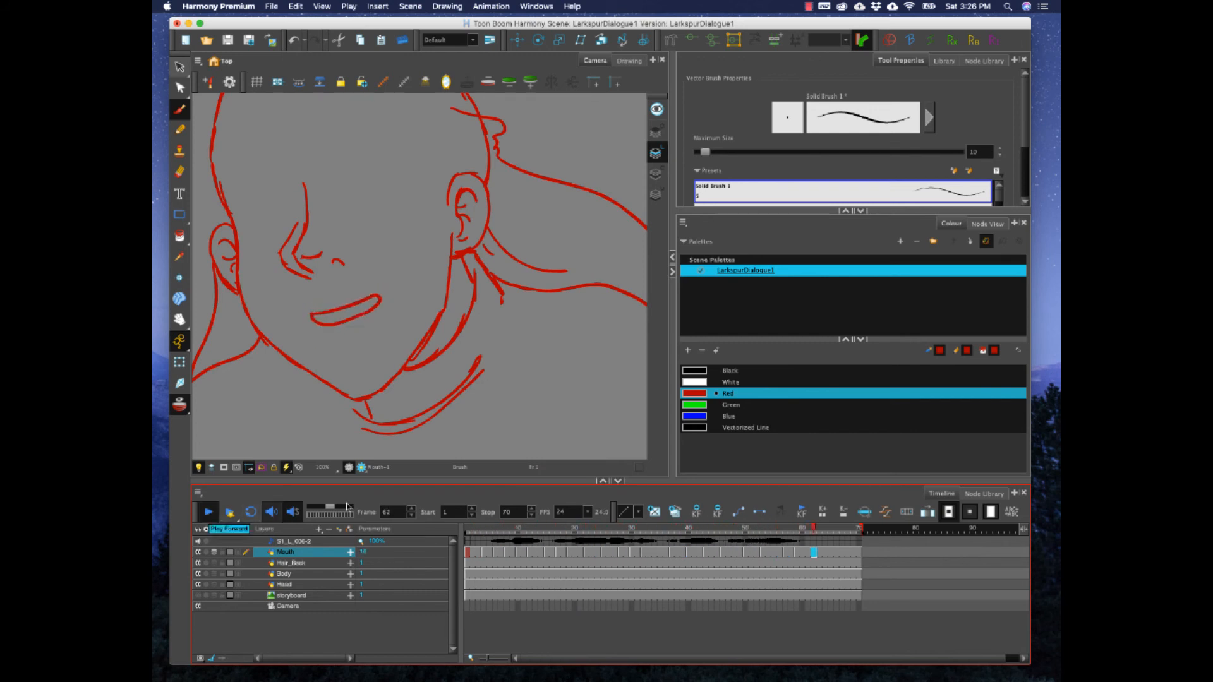
- Replace the Mouth drawing at frames 35 and 36 with a thin, nearly closed in-between mouth
left_click(664, 555)
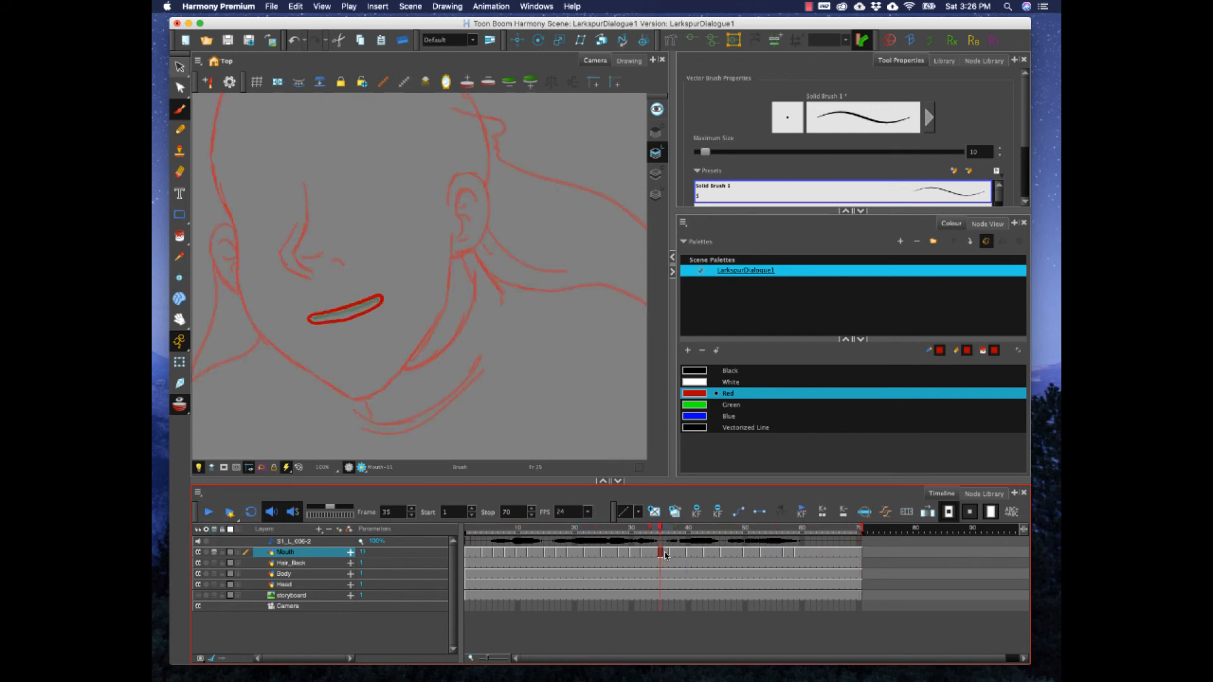
key("Delete")
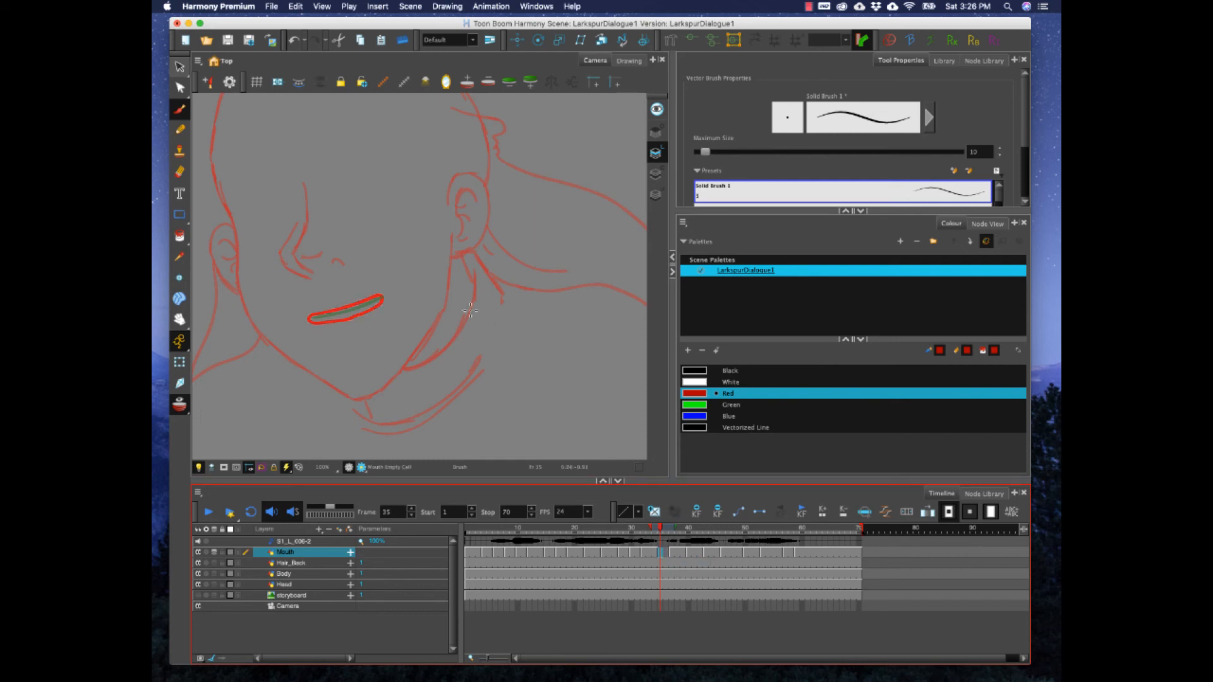
mouse_move(312, 318)
left_mouse_down()
mouse_move(379, 298)
mouse_move(310, 319)
left_mouse_up()
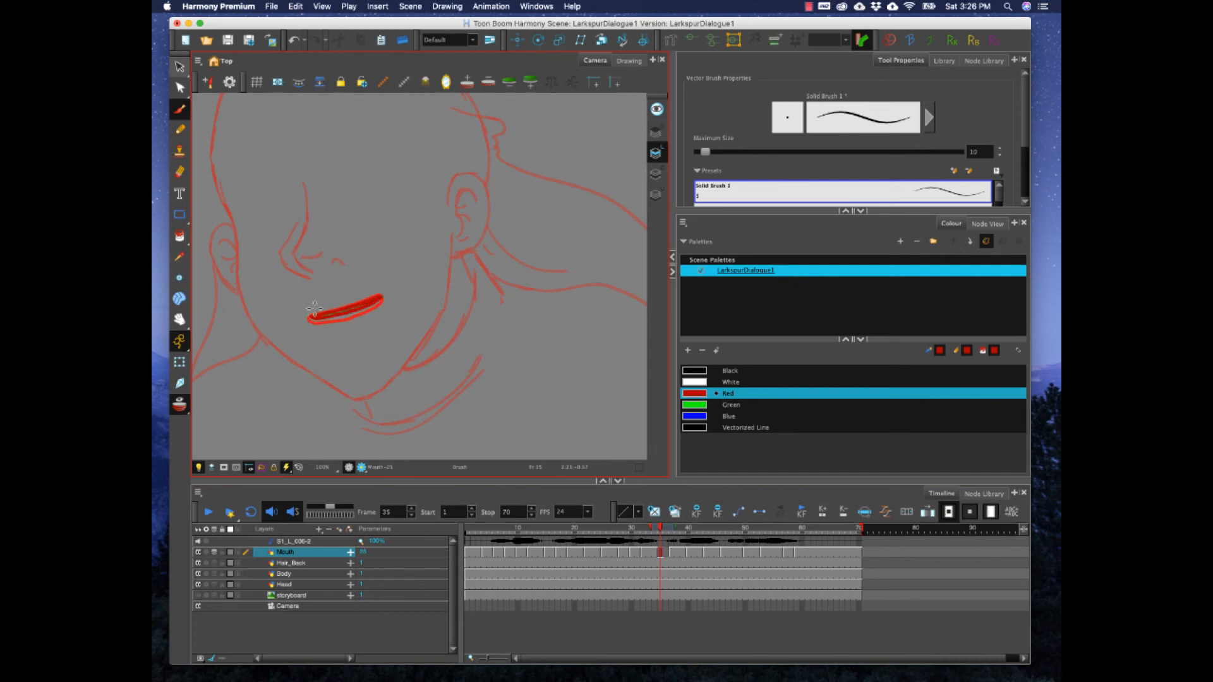
left_click(672, 549)
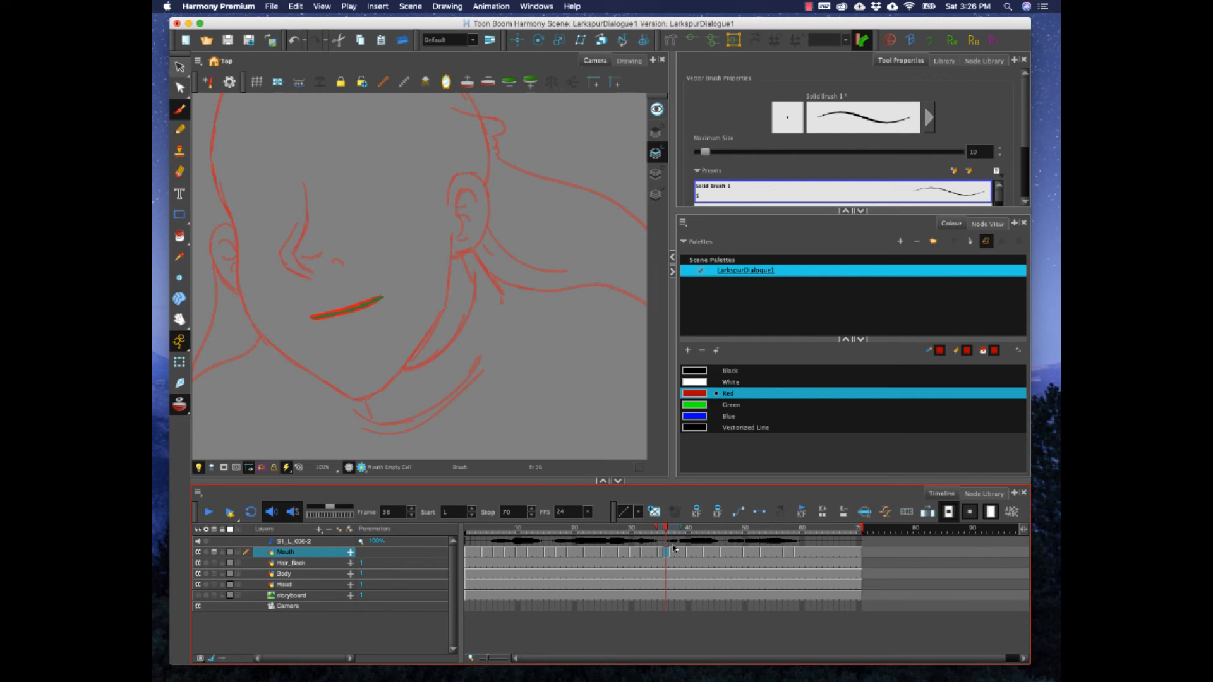
key("F5")
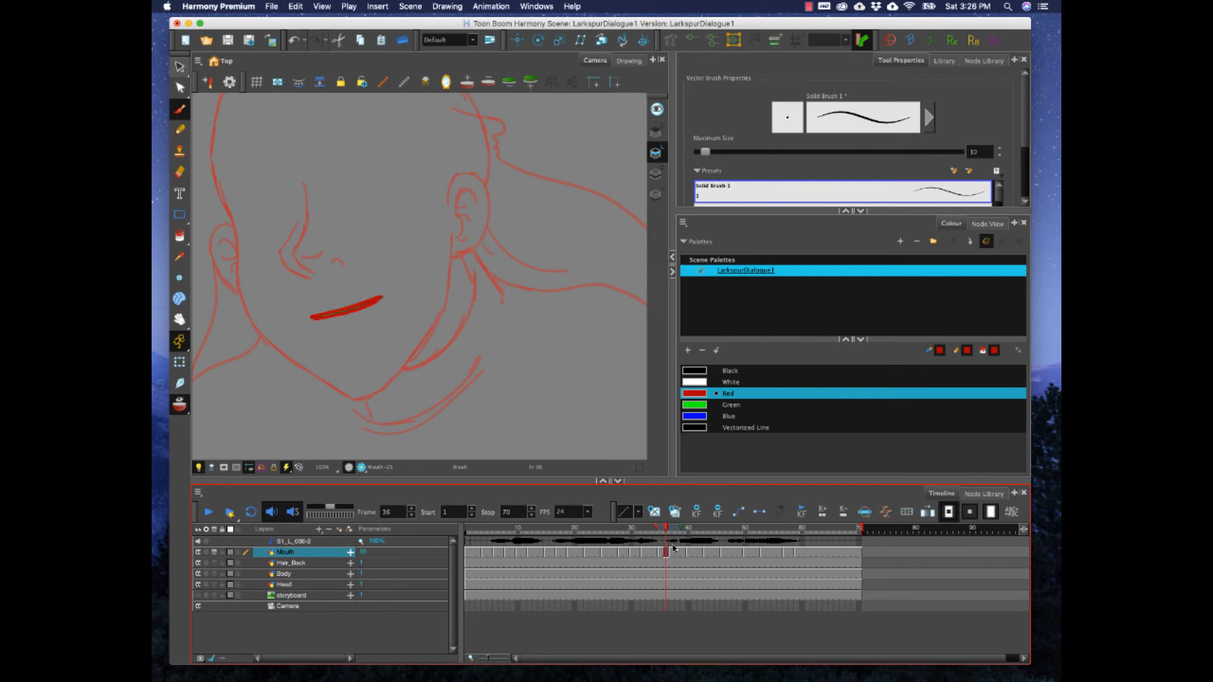
- Replay the scene and inspect the Mouth drawings between frames 36 and 46
left_click_drag(665, 528, 683, 530)
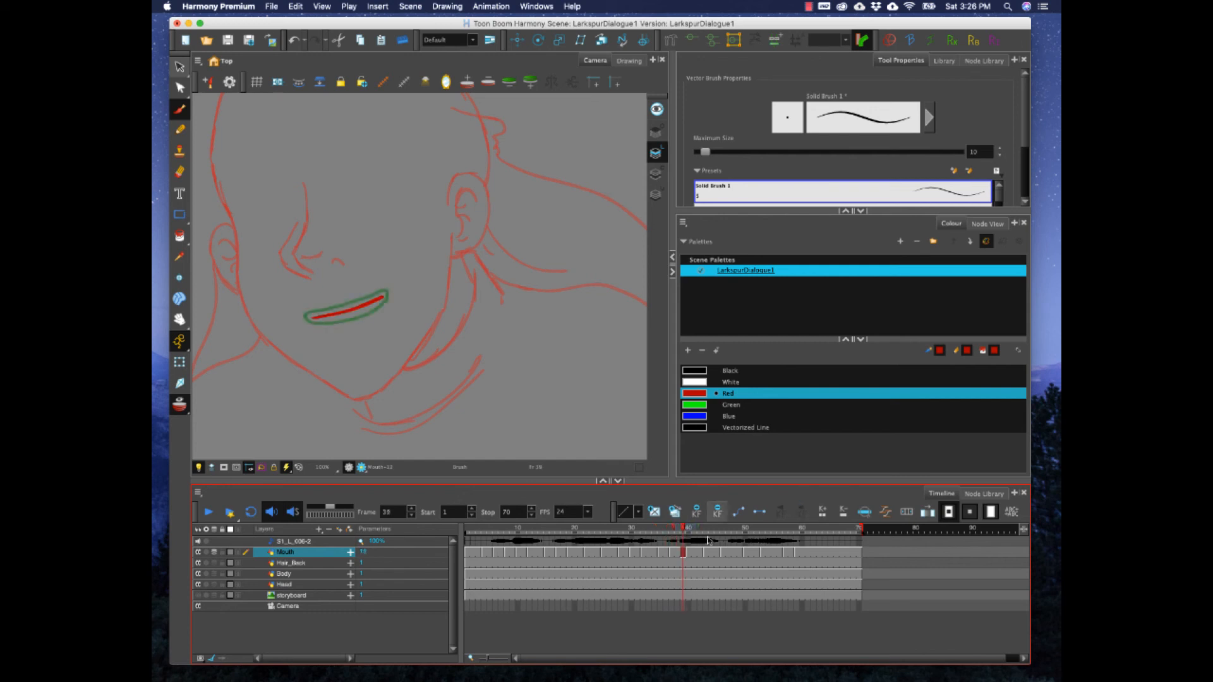
left_click(689, 555)
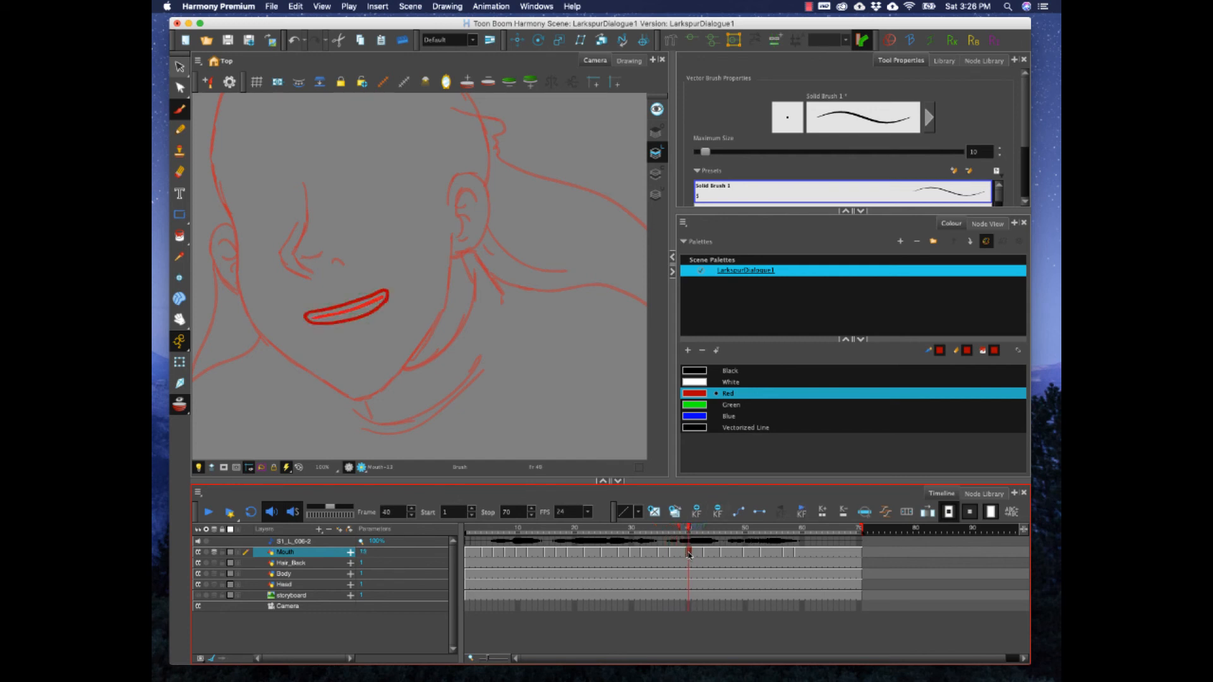
left_click(620, 528)
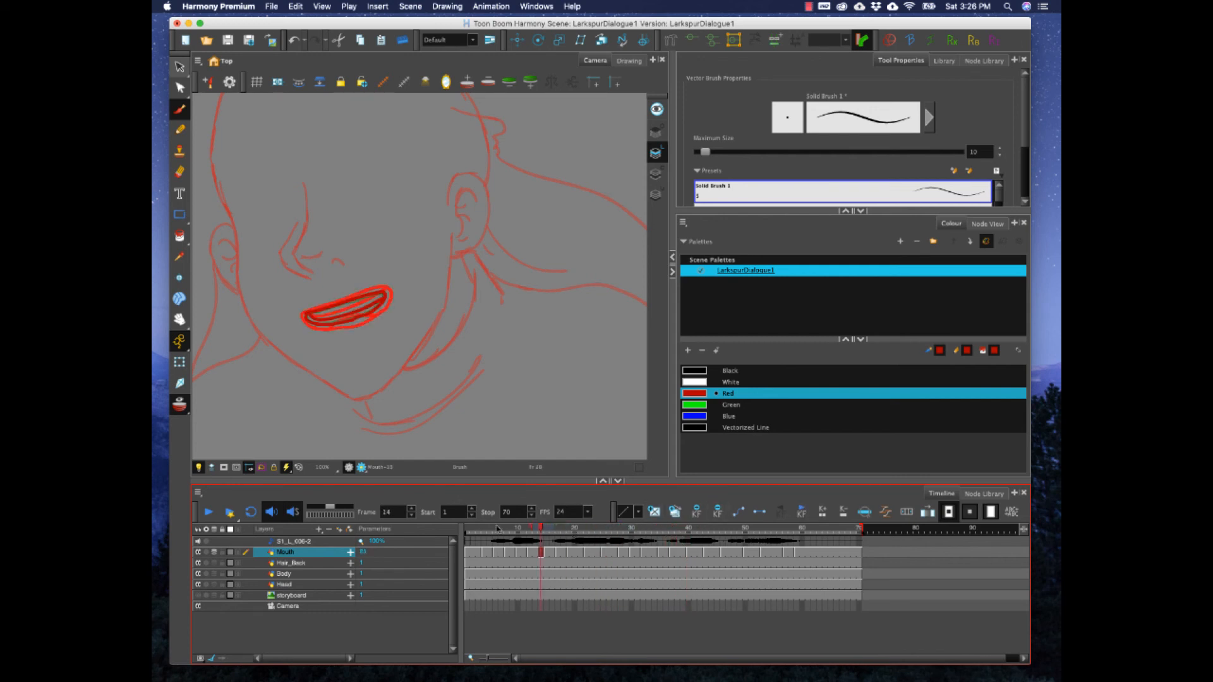
left_click(209, 513)
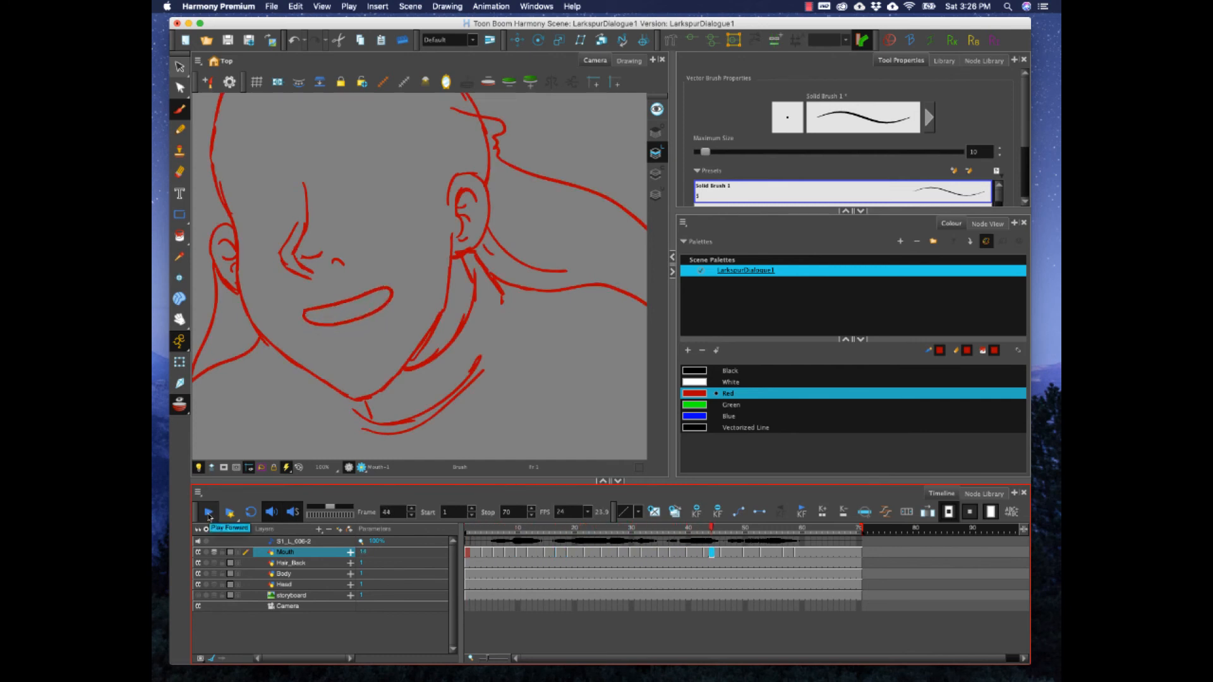
mouse_move(678, 531)
left_mouse_down()
mouse_move(661, 533)
mouse_move(688, 534)
left_mouse_up()
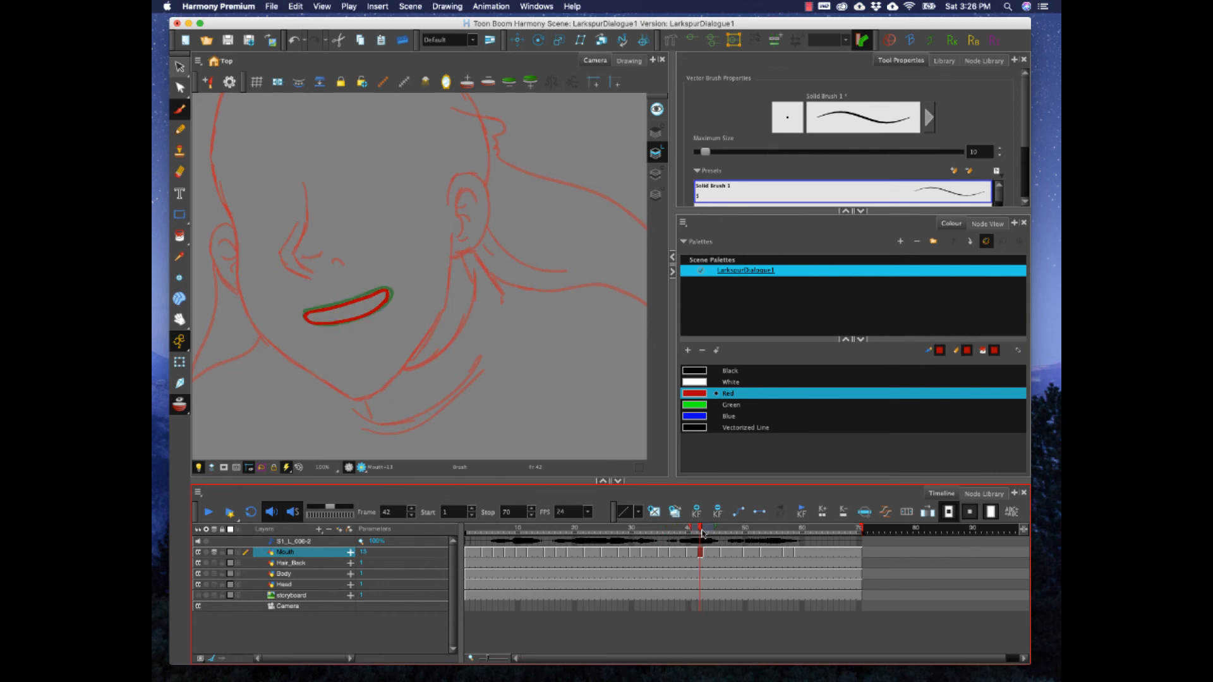
left_click_drag(702, 534, 724, 530)
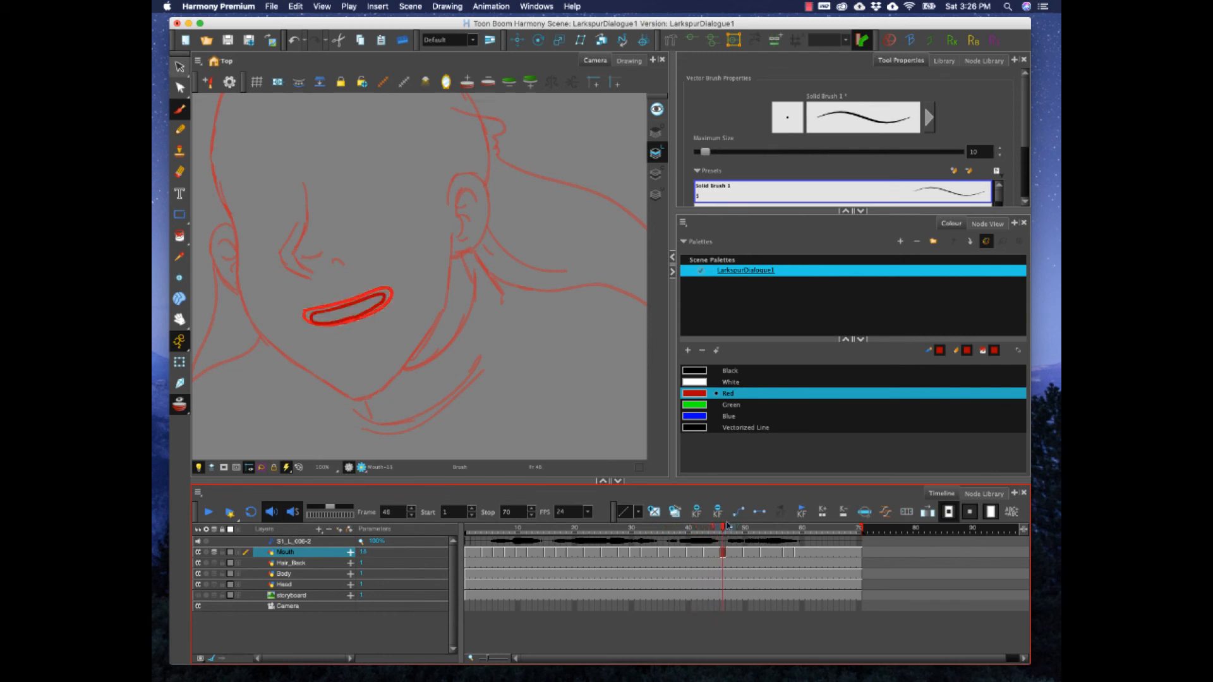
- Compare the closed mouth at frames 37 to 39 with the narrow open mouth at frame 40
left_click(689, 554)
left_click(671, 554)
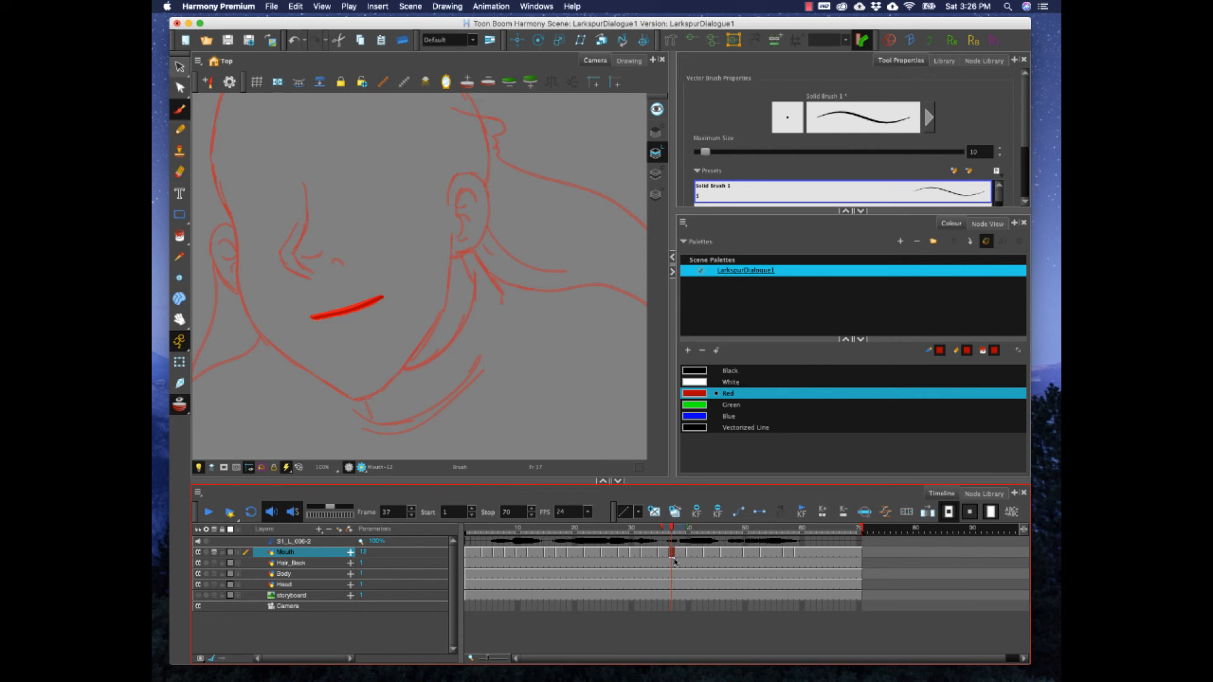
mouse_move(672, 529)
left_mouse_down()
mouse_move(661, 532)
mouse_move(683, 536)
left_mouse_up()
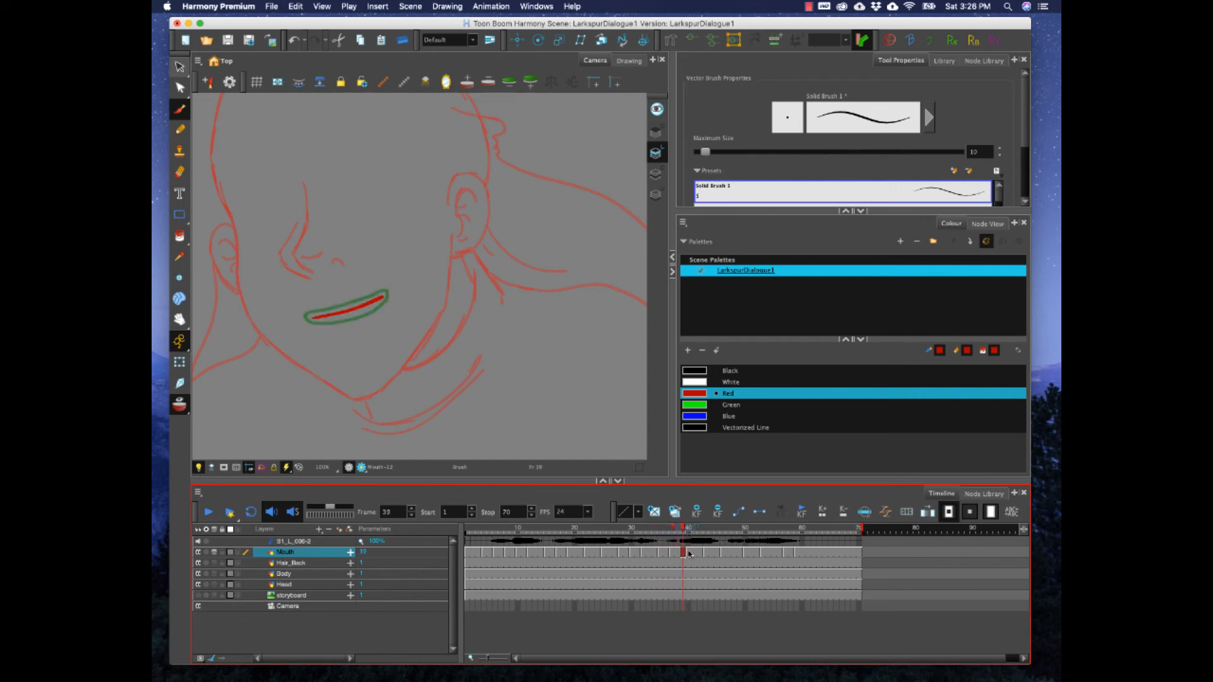
left_click(689, 554)
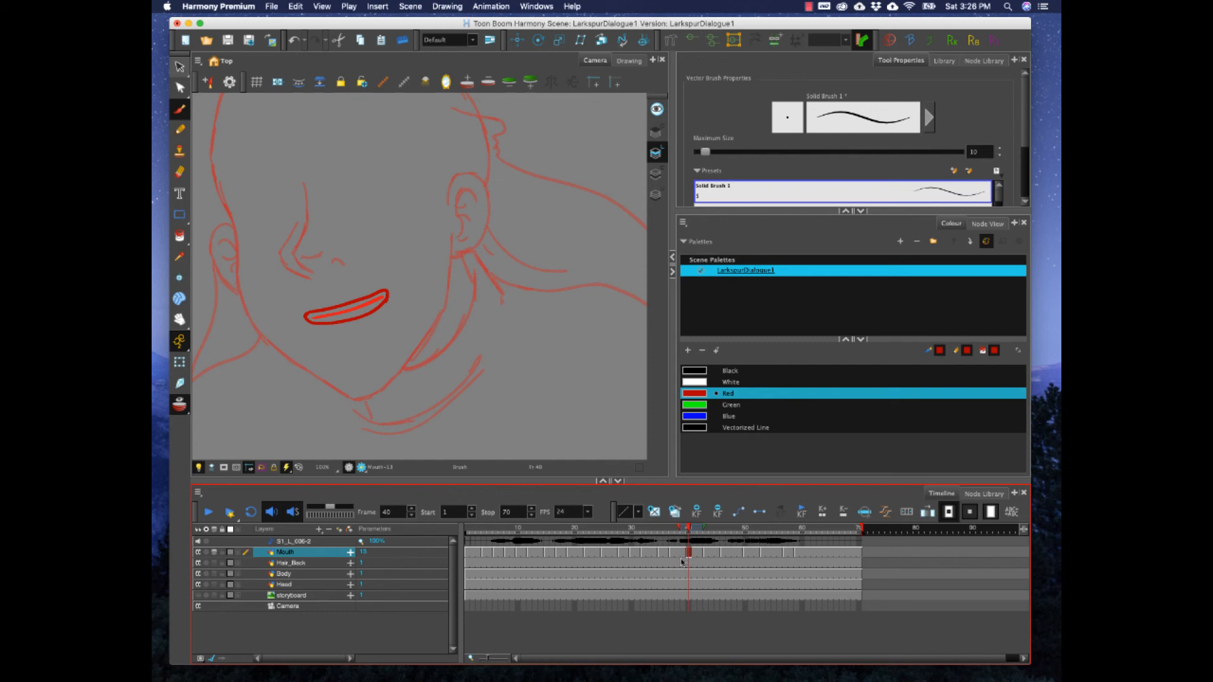
left_click(672, 554)
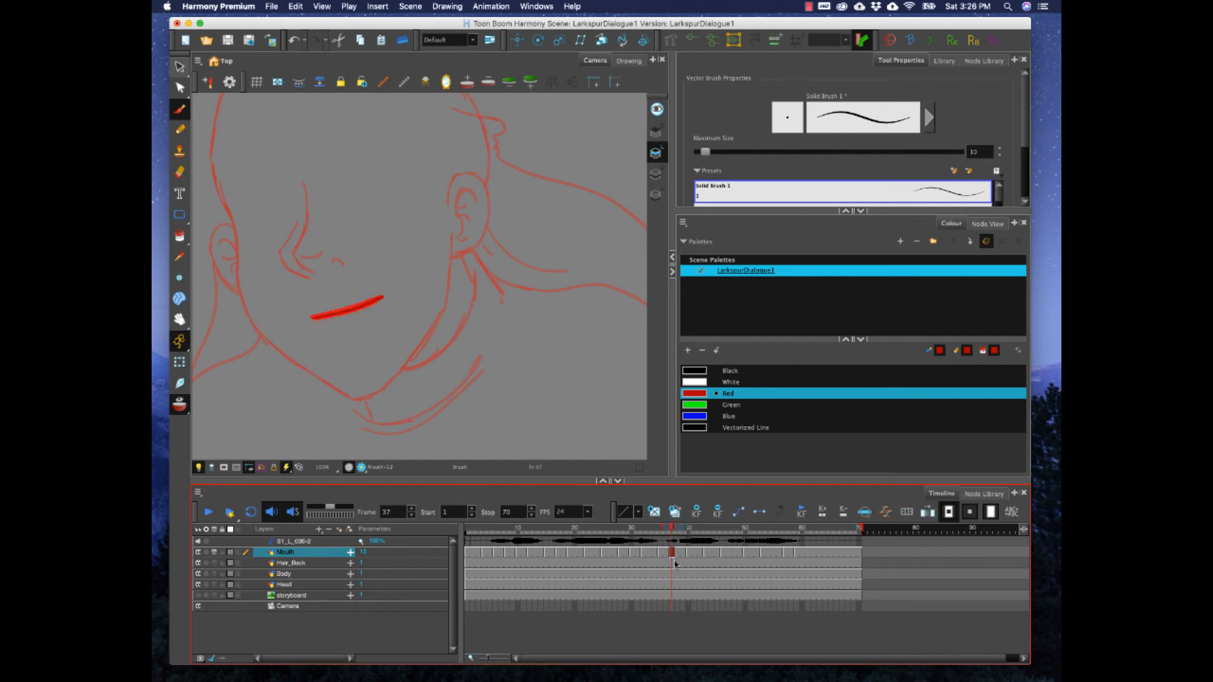
left_click(682, 556)
left_click(688, 558)
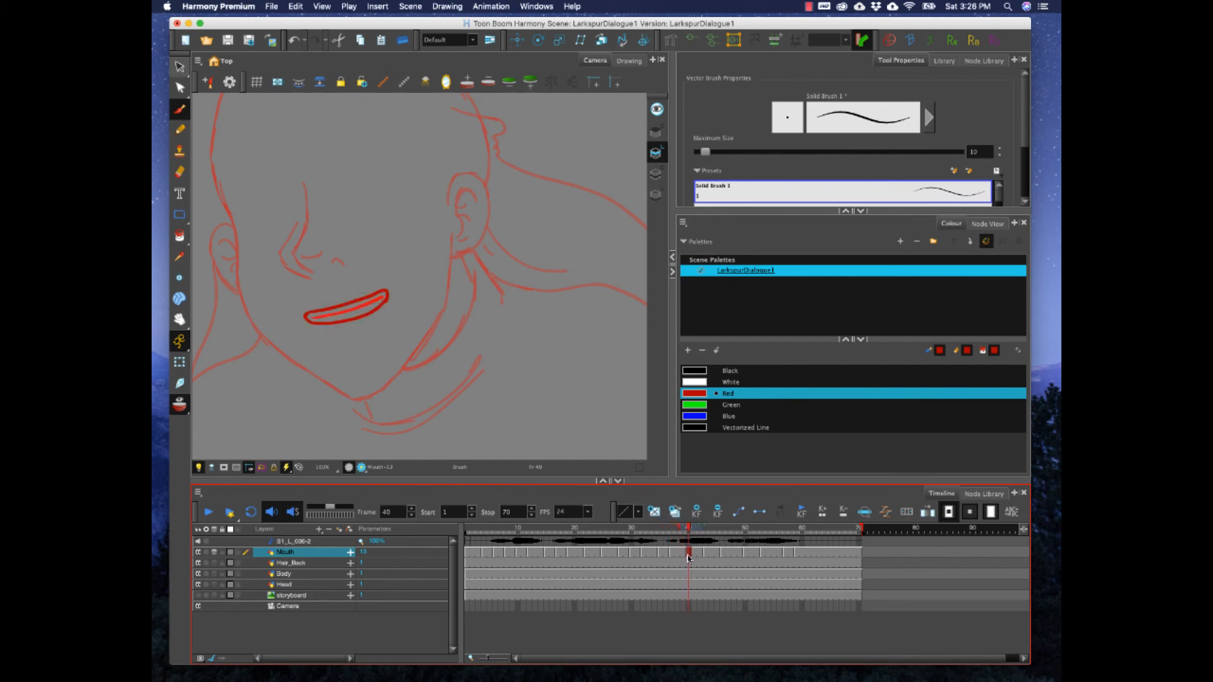
mouse_move(688, 532)
left_mouse_down()
mouse_move(718, 531)
mouse_move(671, 532)
mouse_move(683, 537)
left_mouse_up()
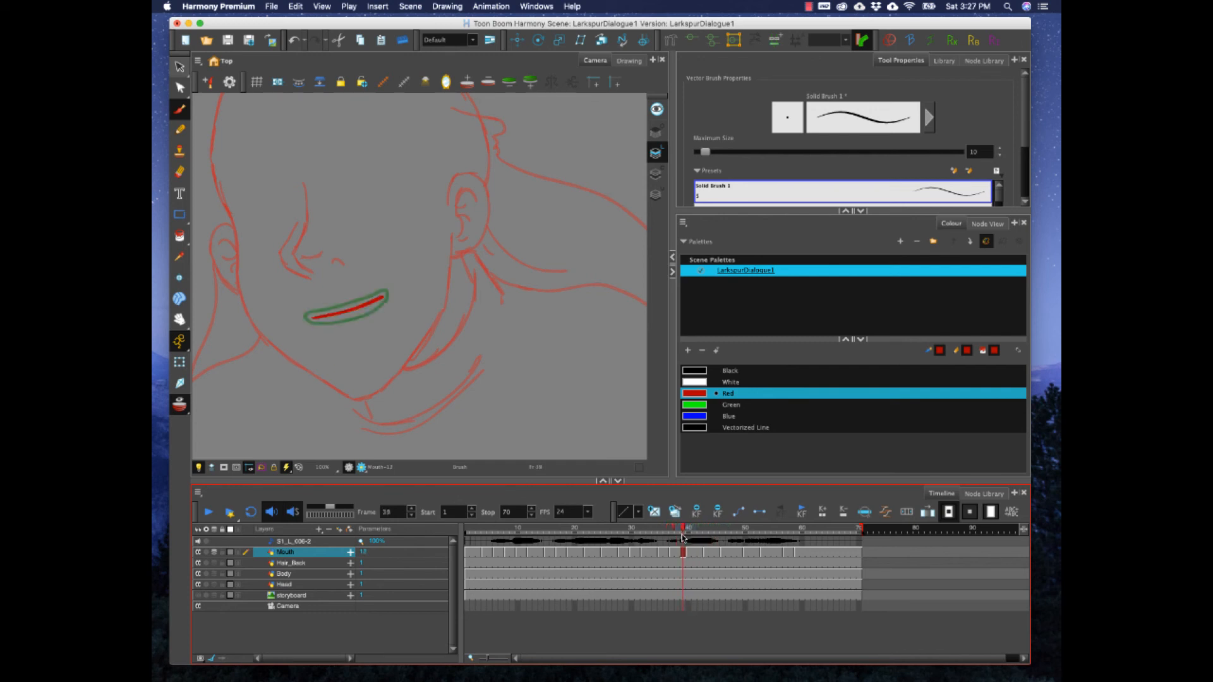
left_click(688, 555)
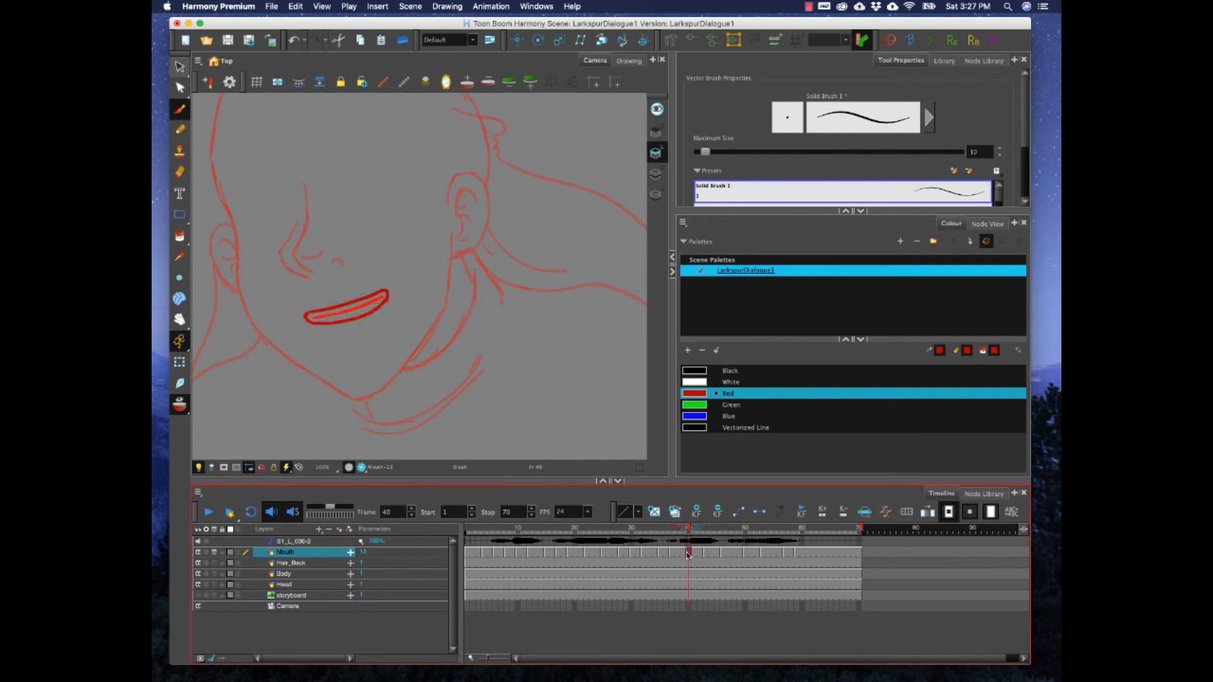
left_click(672, 555)
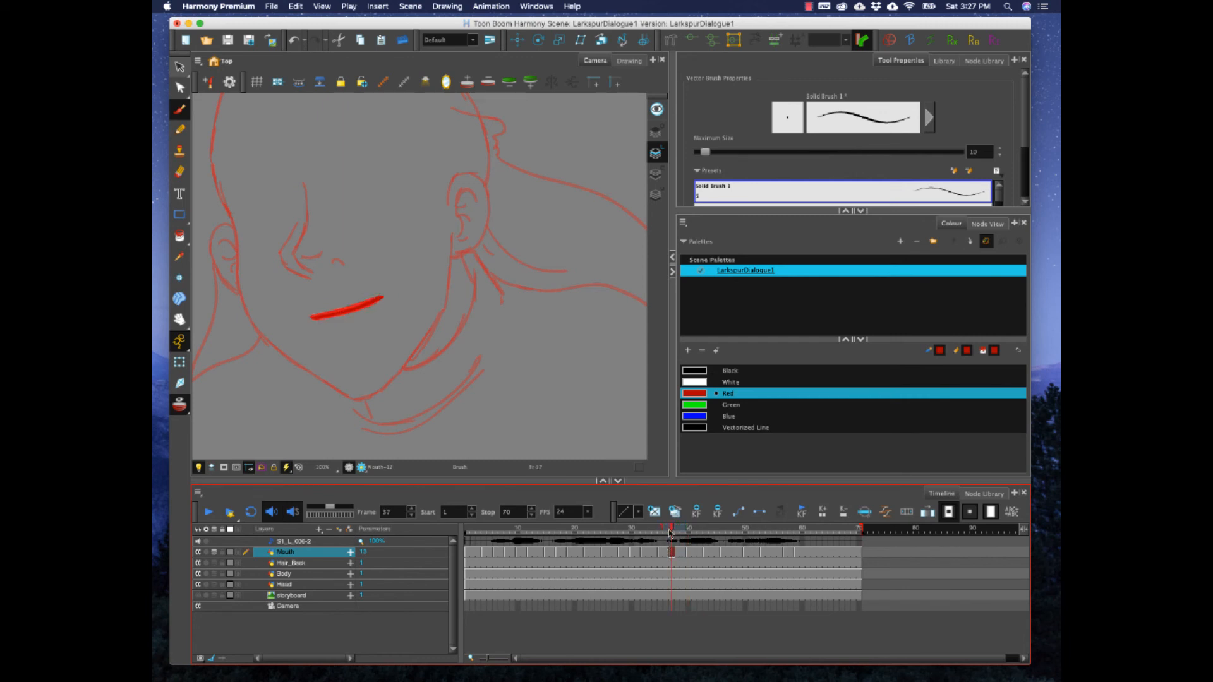
- Adjust the Mouth exposures so the thin in-between ends at frame 35 and the closed mouth starts at frame 36
mouse_move(670, 534)
left_mouse_down()
mouse_move(682, 537)
mouse_move(667, 541)
left_mouse_up()
left_click(659, 556)
left_click(655, 557)
left_click(660, 556)
left_click(655, 557)
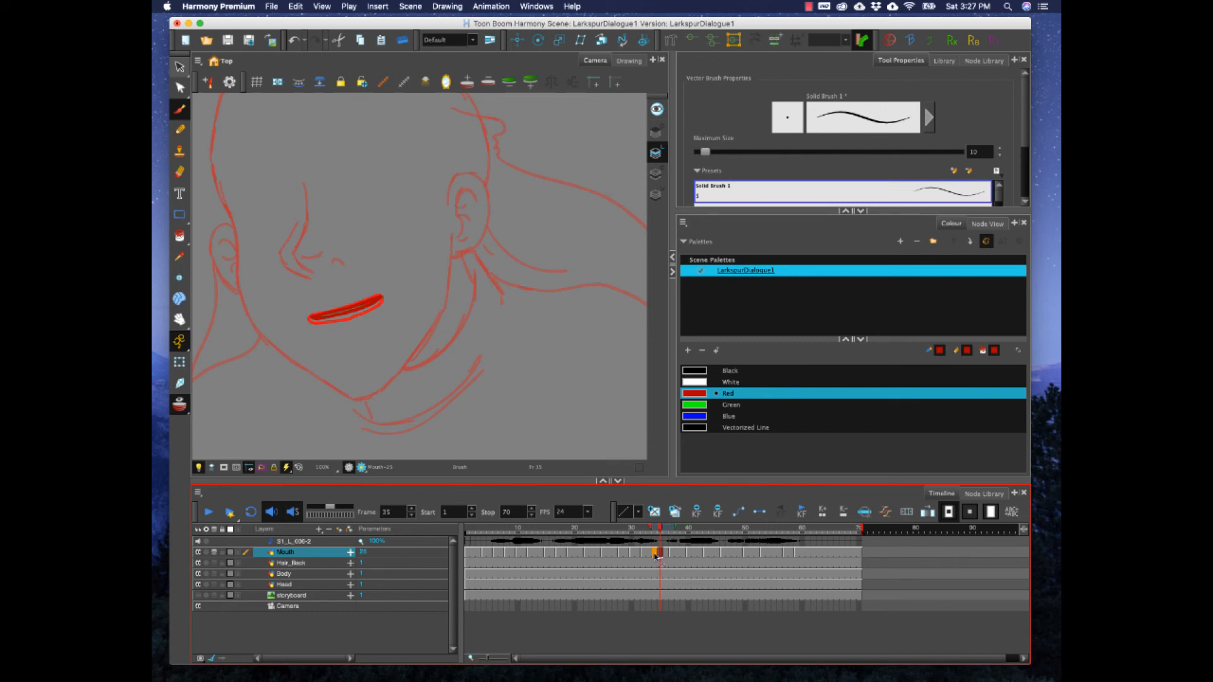
left_click(672, 554)
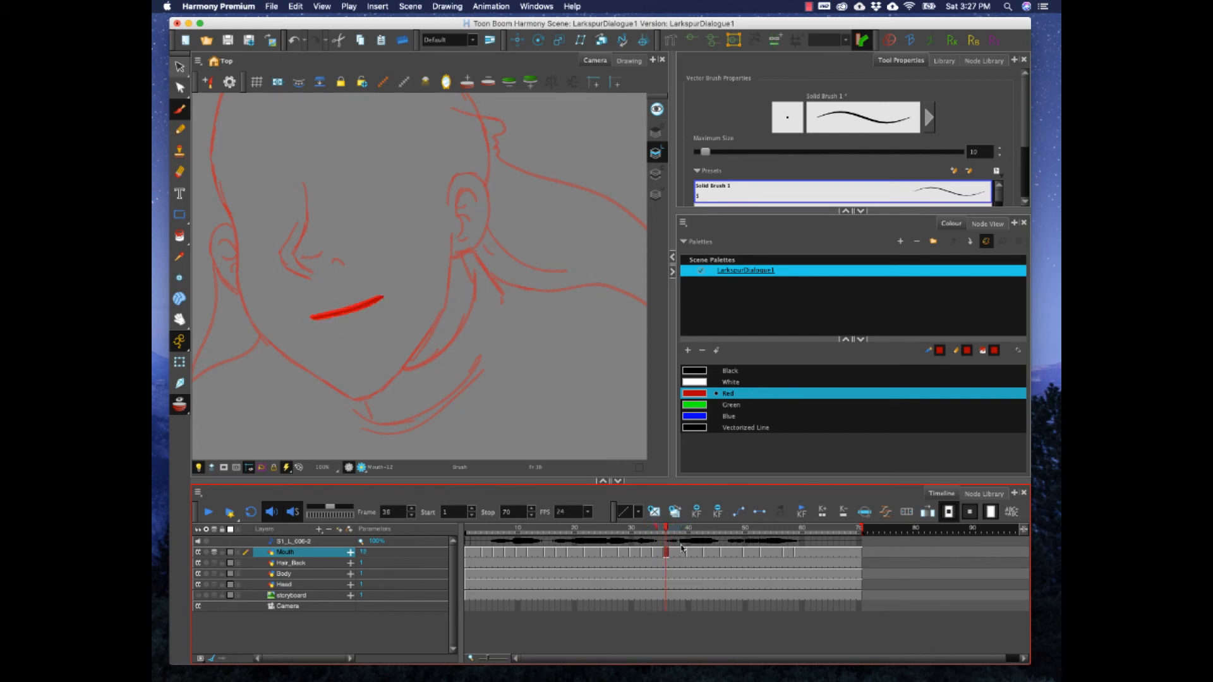
- Try replacing the Mouth drawing at frames 38 and 39 with a nearly closed in-between mouth
left_click(678, 554)
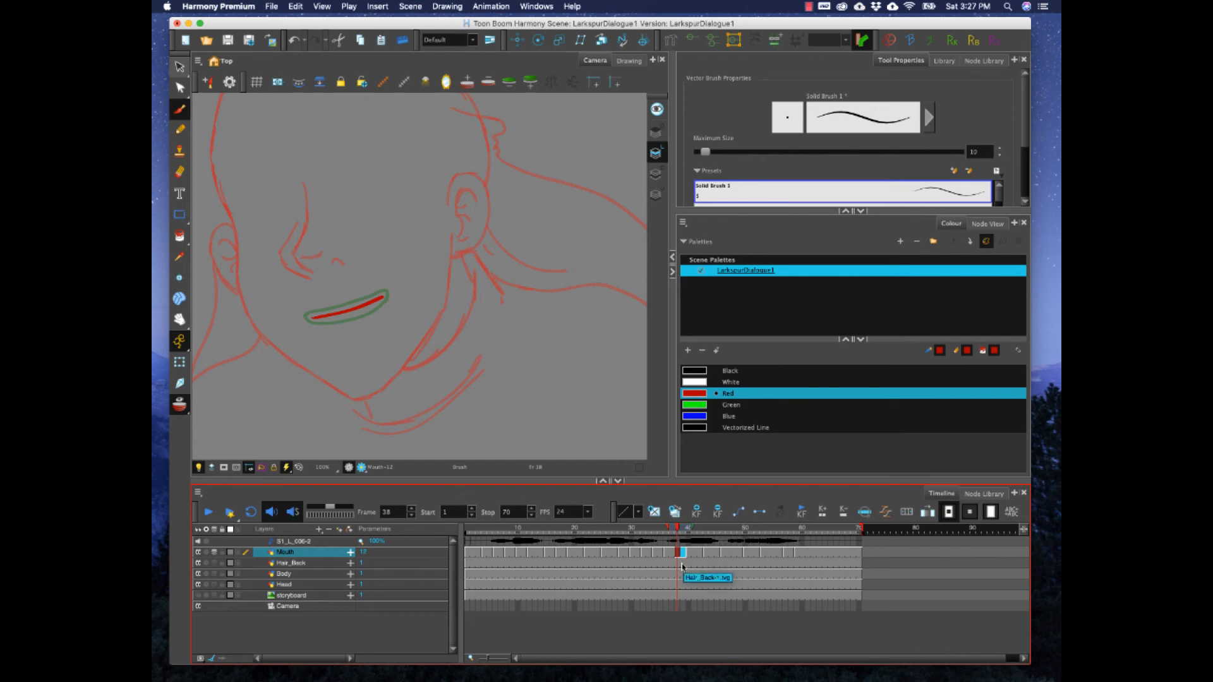
key("Delete")
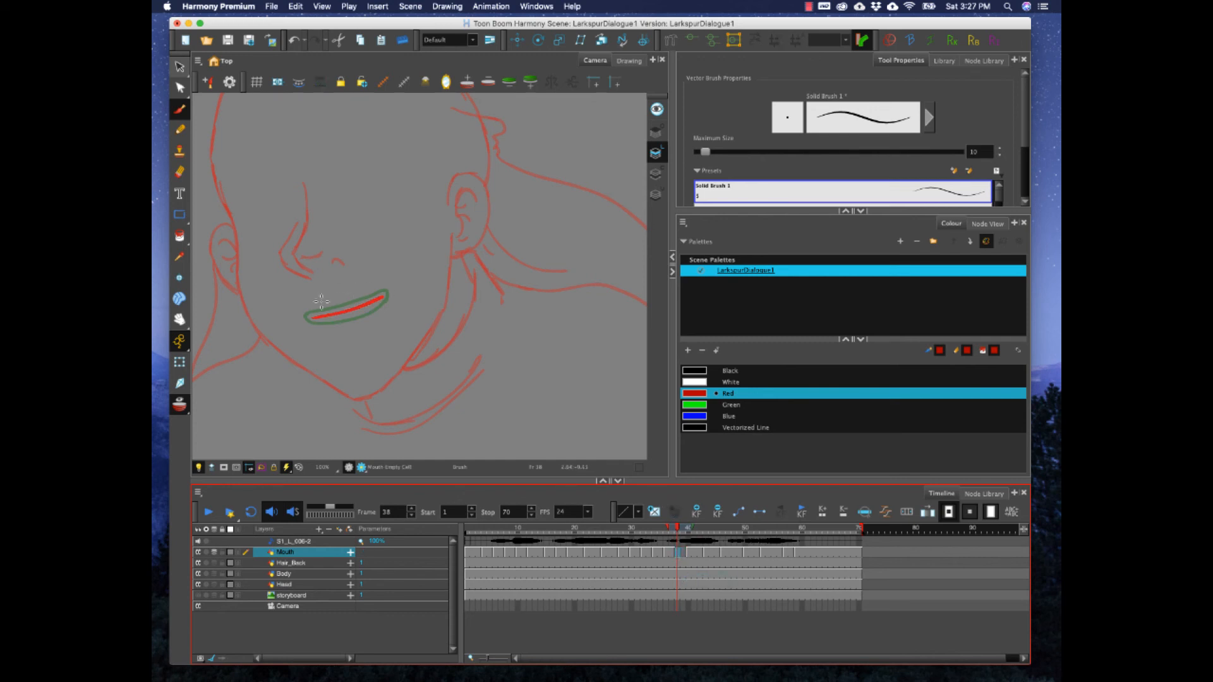
mouse_move(309, 316)
left_mouse_down()
mouse_move(388, 294)
mouse_move(309, 318)
mouse_move(317, 309)
left_mouse_up()
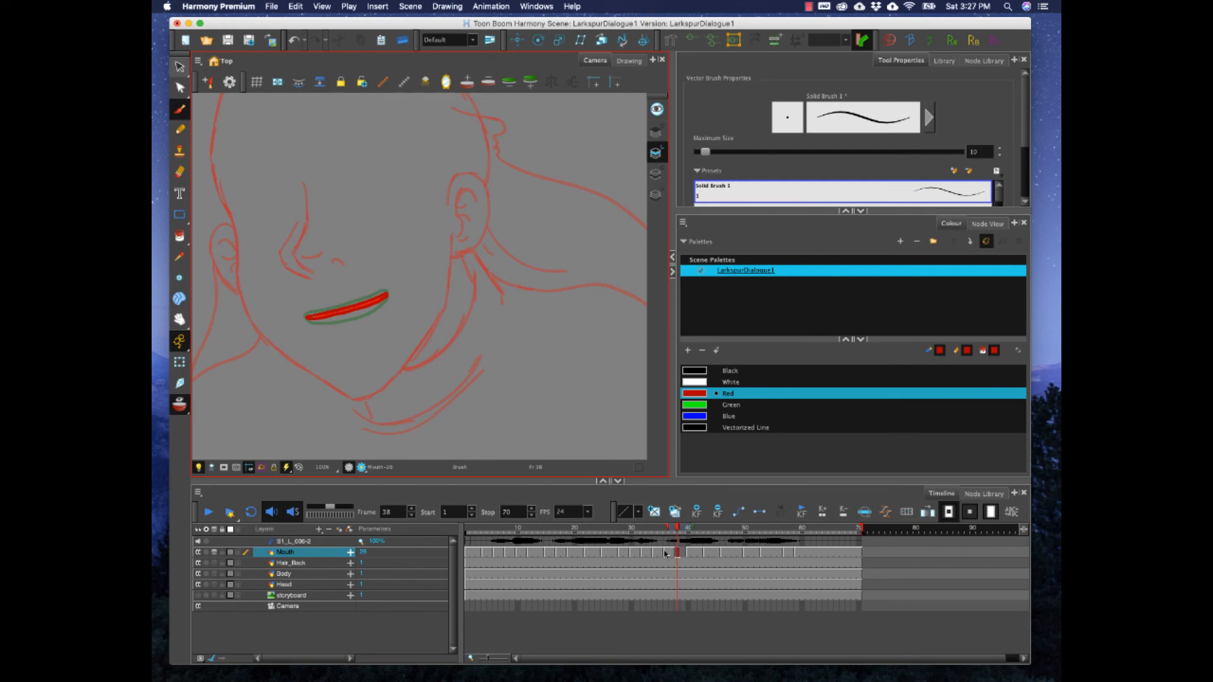
left_click(683, 554)
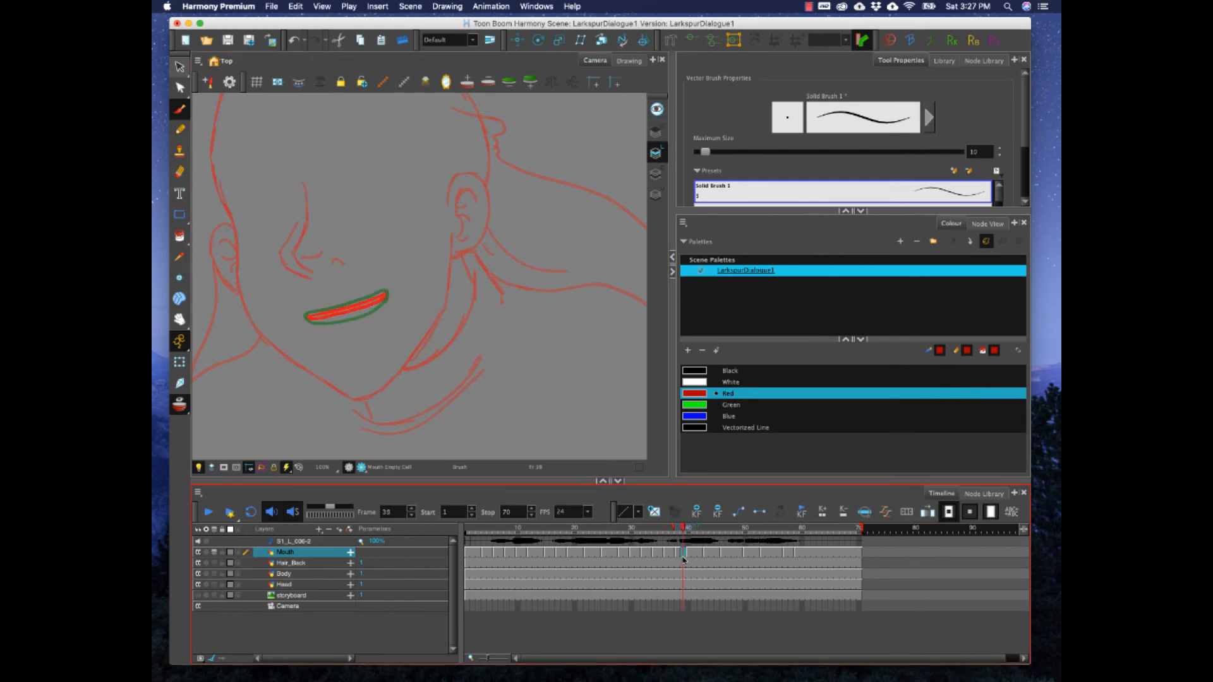
key("F5")
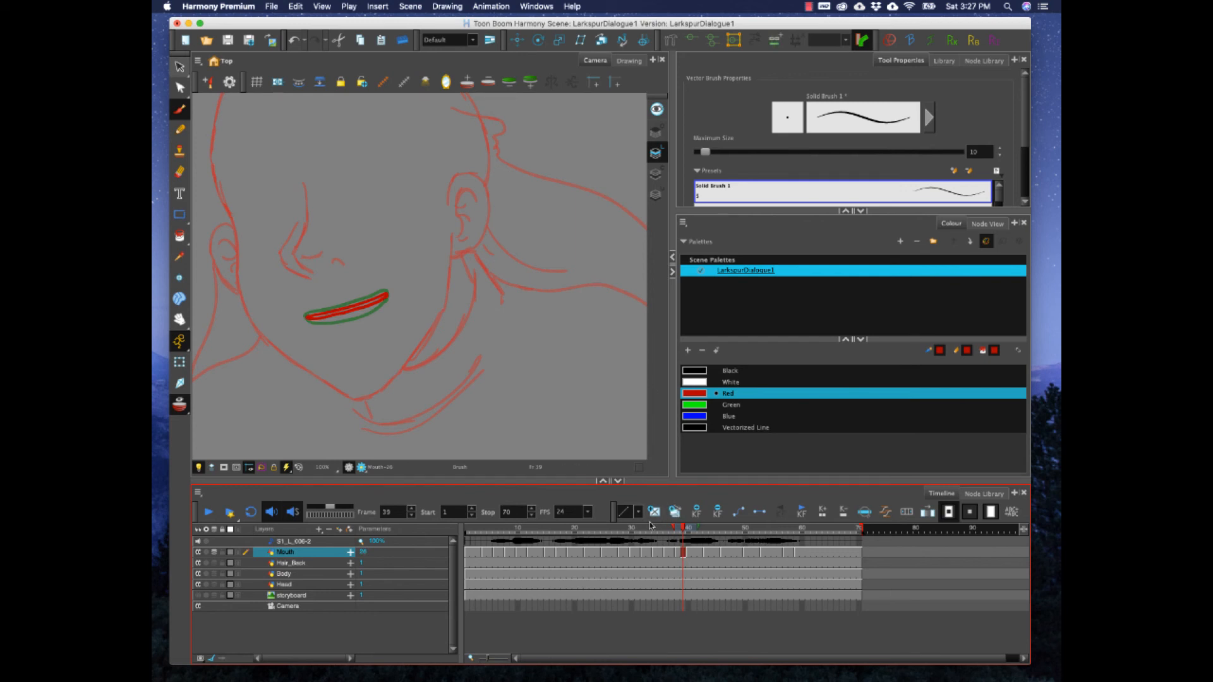
- Play the scene and return to frame 38 to check the mouth in-between
left_click_drag(651, 527, 537, 525)
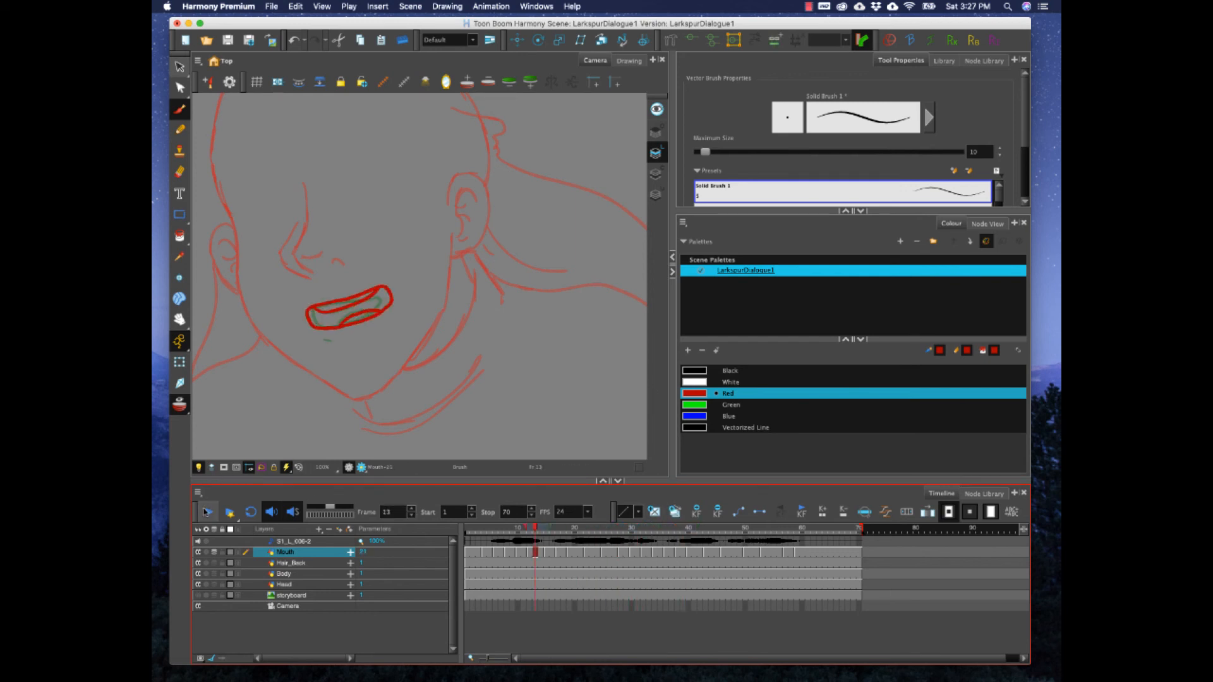
left_click(208, 512)
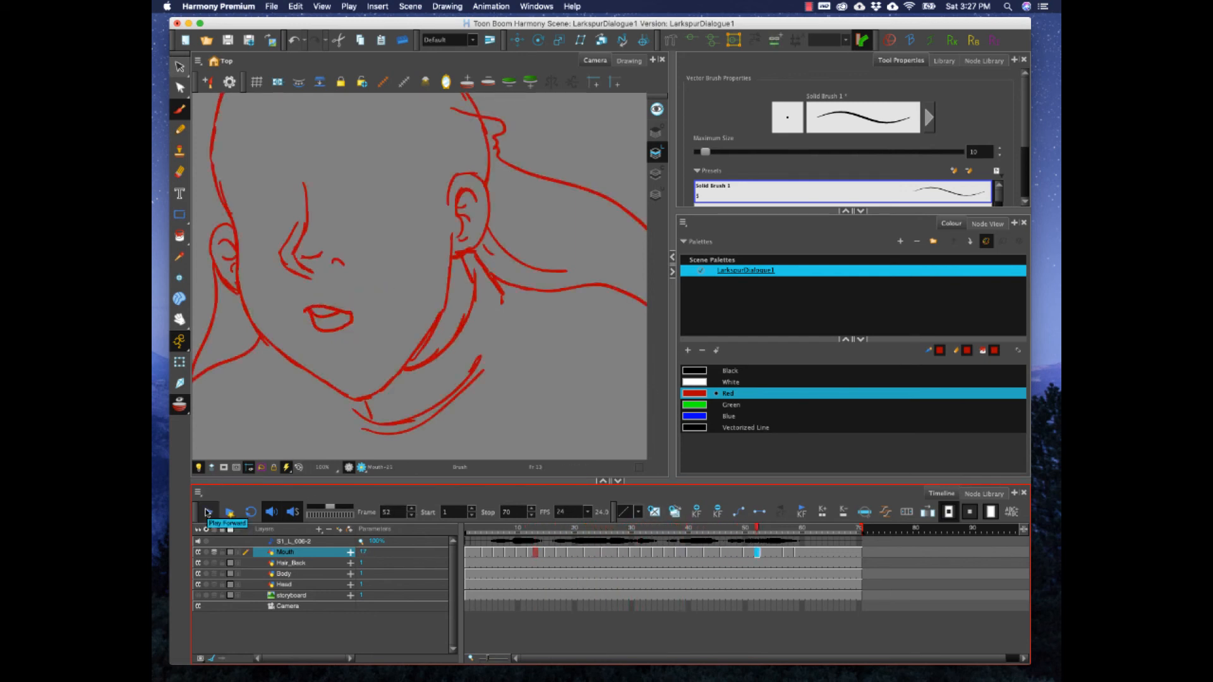
left_click(207, 513)
mouse_move(652, 529)
left_mouse_down()
mouse_move(693, 536)
mouse_move(669, 535)
mouse_move(683, 537)
mouse_move(676, 555)
left_mouse_up()
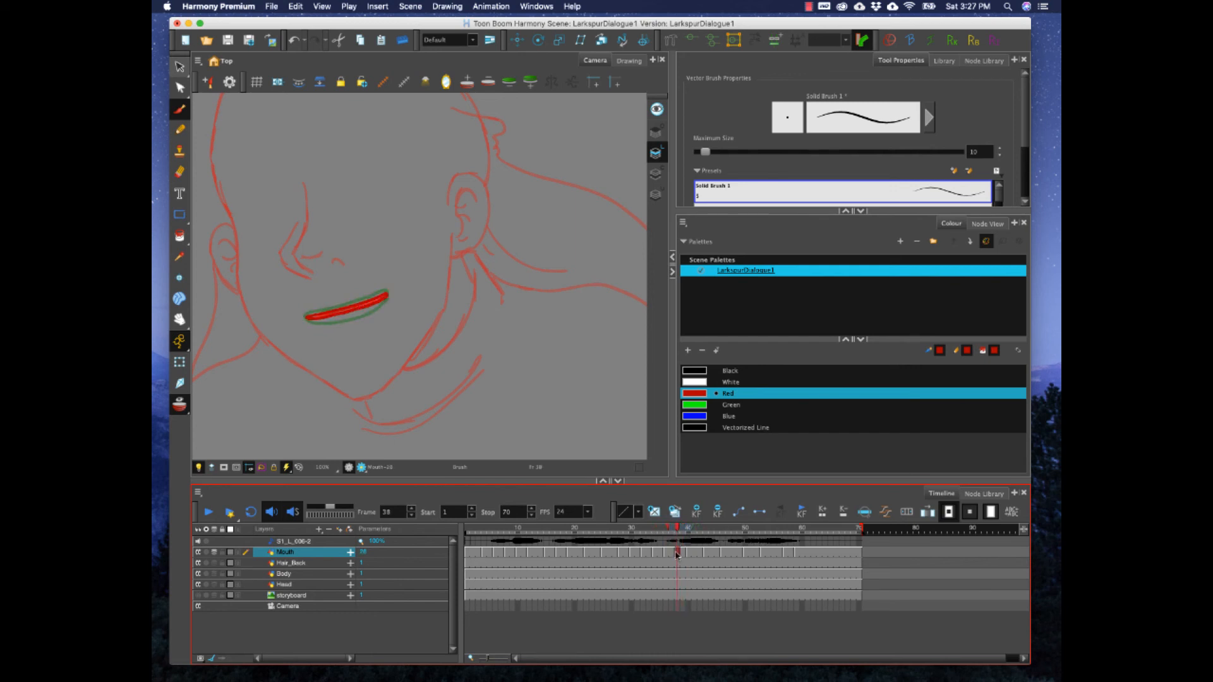
- Delete the in-between Mouth drawing from frames 38 and 39 and replay the scene
left_click(687, 554)
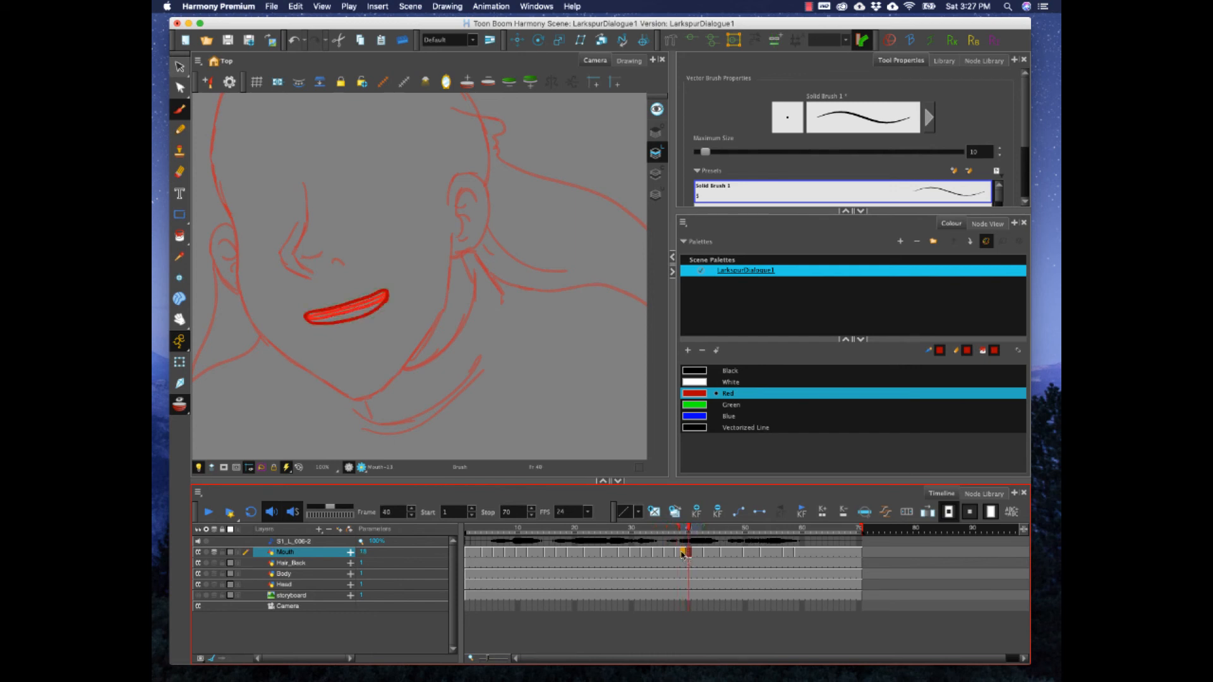
left_click(683, 553)
left_click(677, 555)
key("Delete")
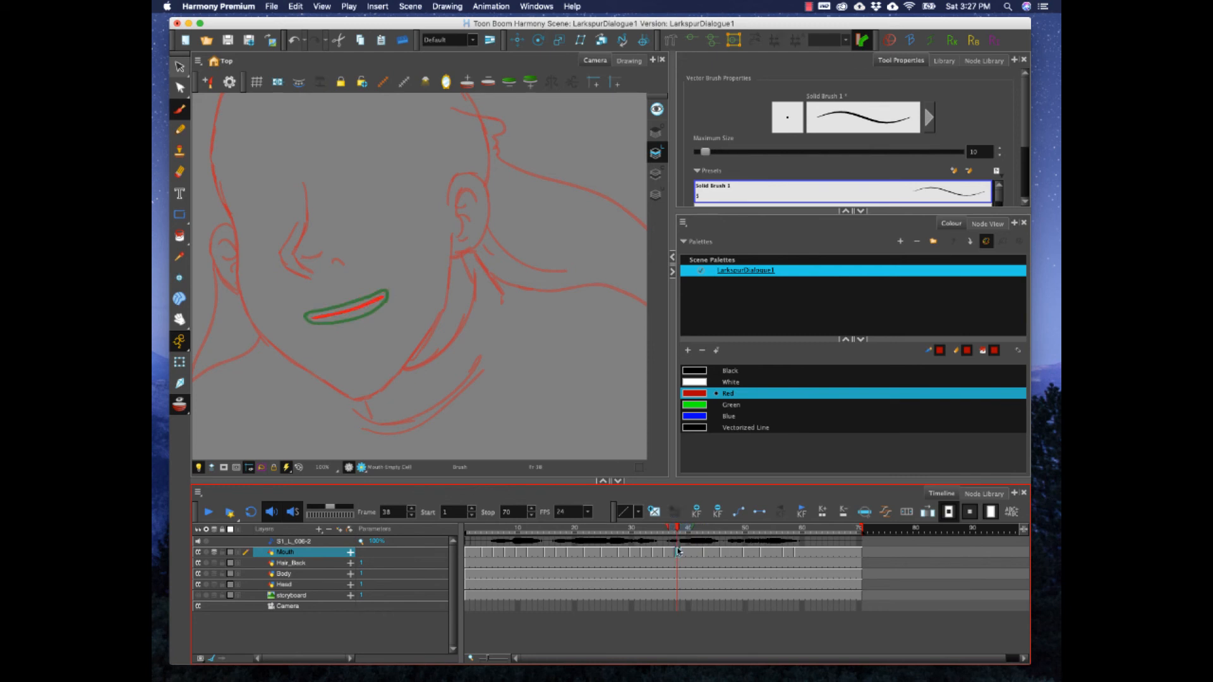
left_click(632, 553)
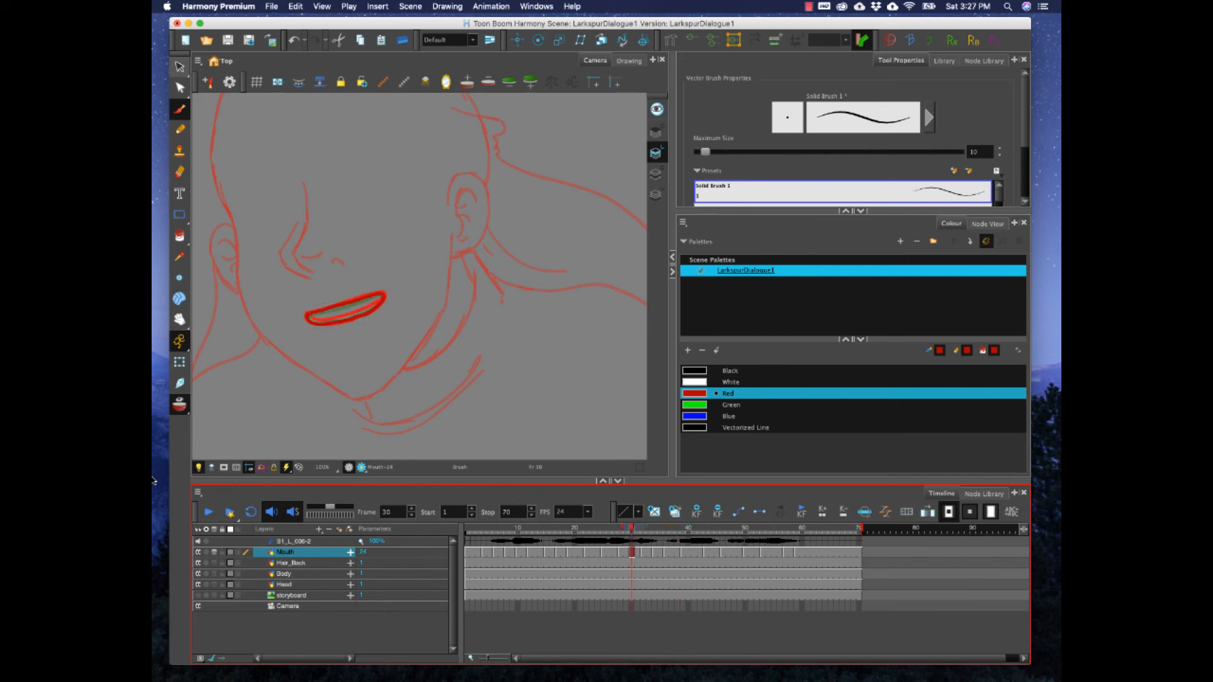
left_click(207, 516)
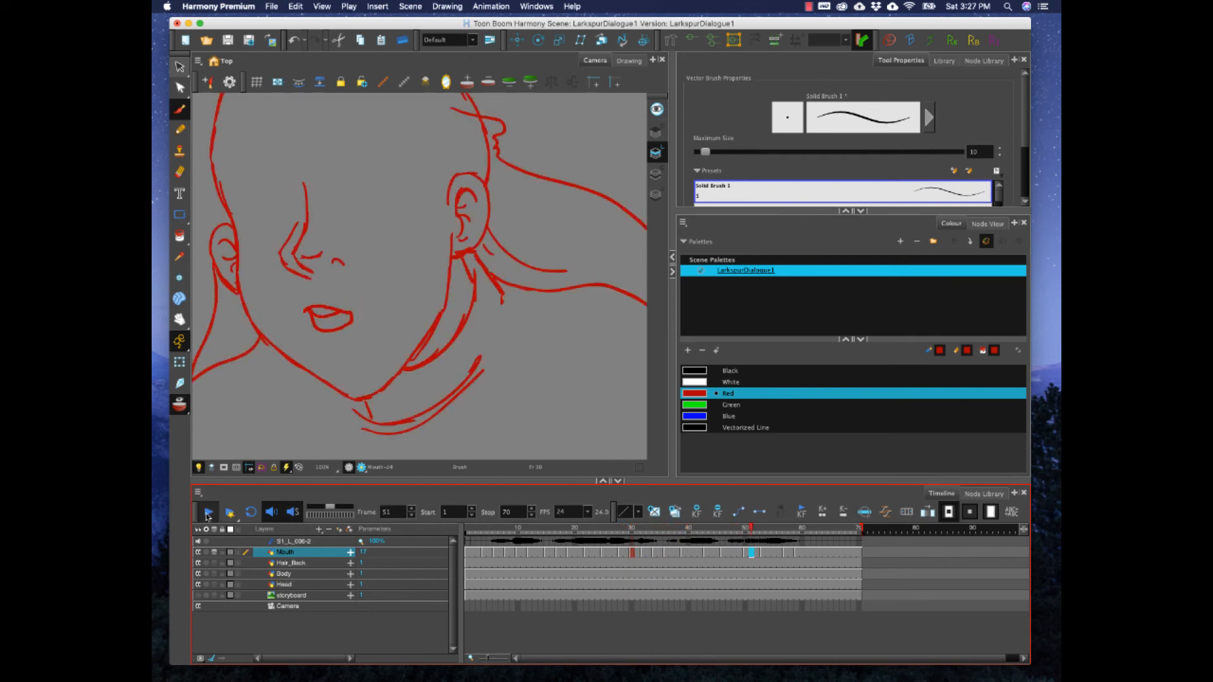
- Extend the narrow open mouth at frame 40 back over frames 38 and 39 and replay the scene
left_click_drag(681, 530, 676, 529)
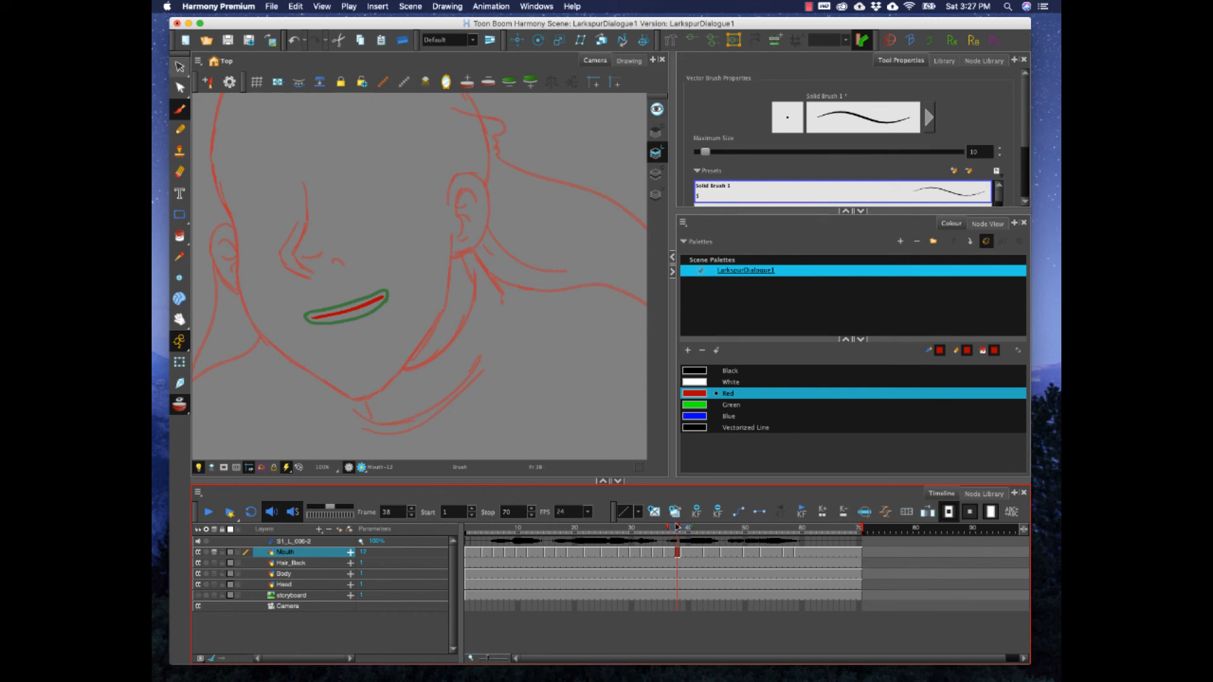
left_click(673, 530)
left_click_drag(671, 531, 687, 531)
key("comma")
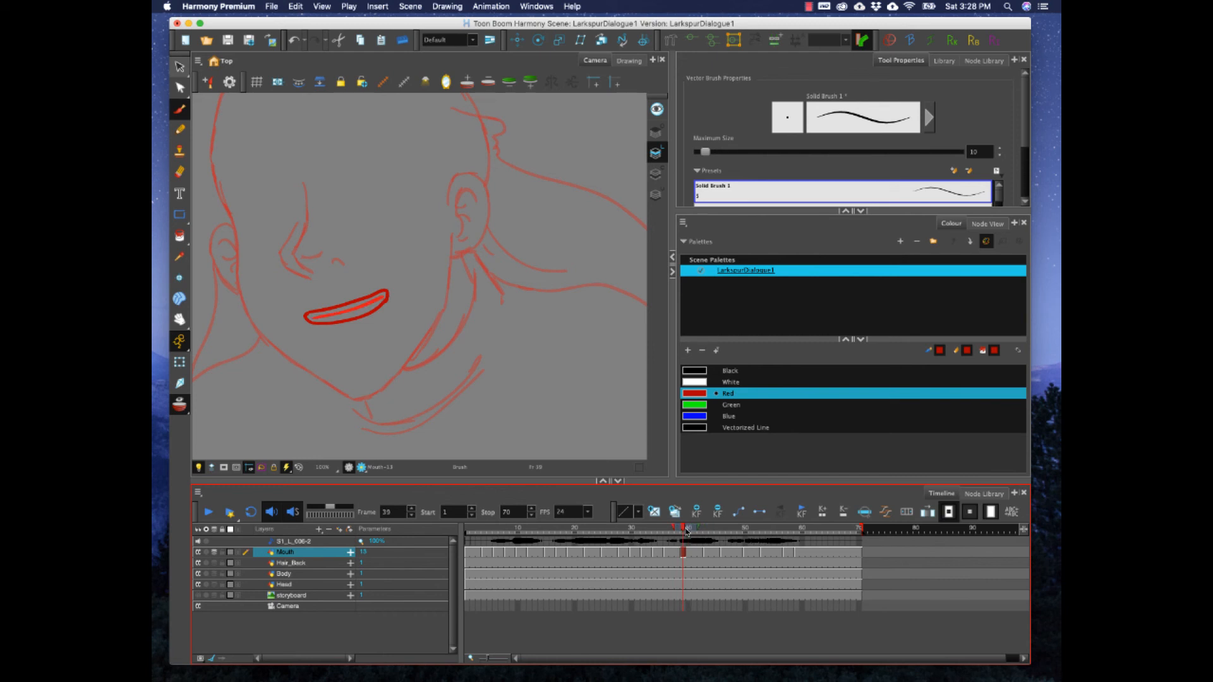
left_click_drag(687, 533, 667, 530)
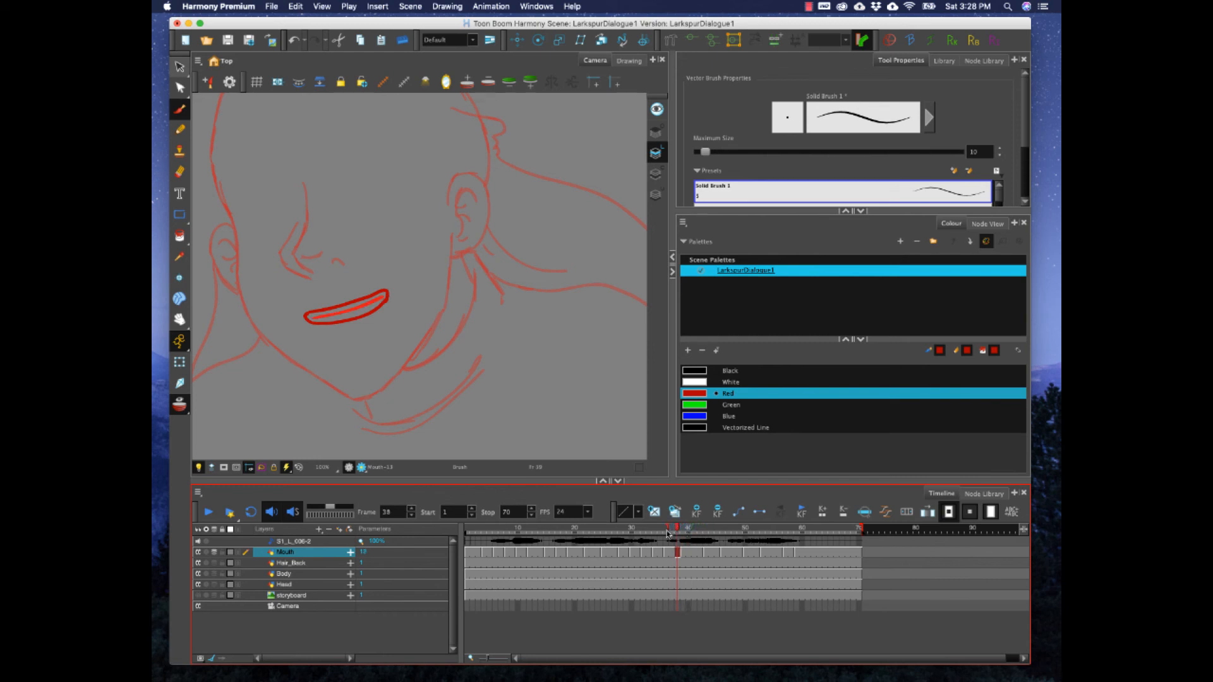
left_click(207, 512)
left_click(206, 513)
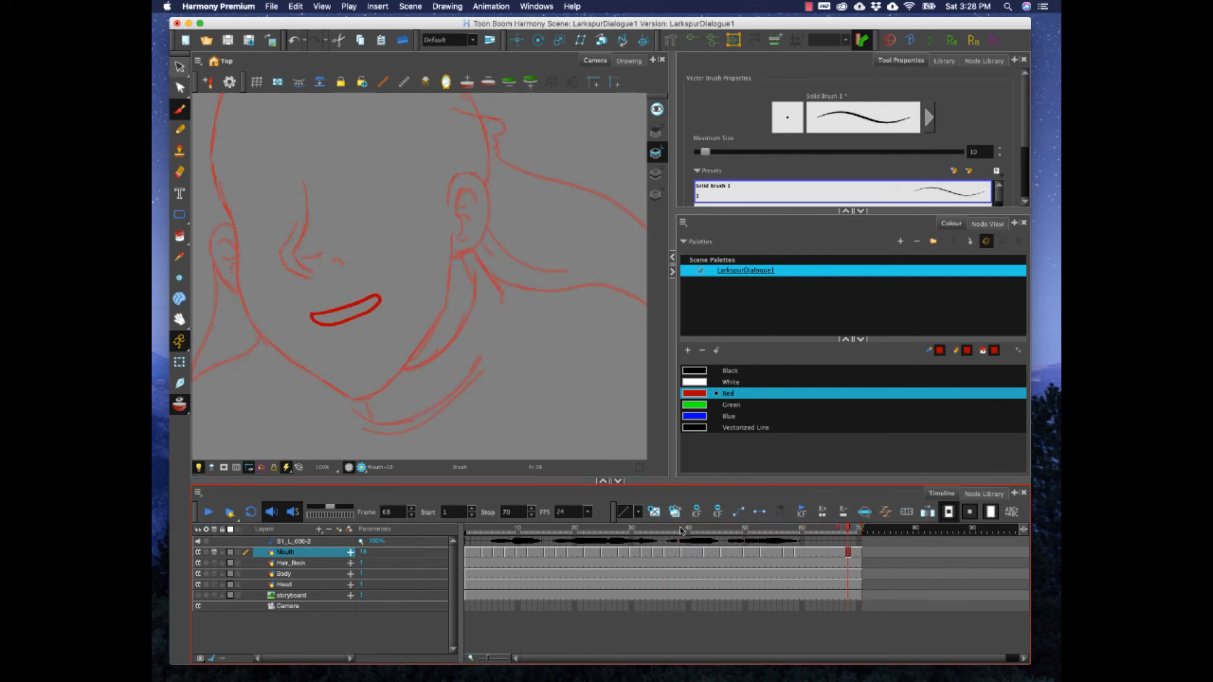
- Replace the Mouth drawing at frames 41 and 42 with a newly drawn in-between of the narrow open mouth
mouse_move(677, 533)
left_mouse_down()
mouse_move(666, 532)
mouse_move(702, 533)
mouse_move(695, 542)
left_mouse_up()
left_click(699, 553)
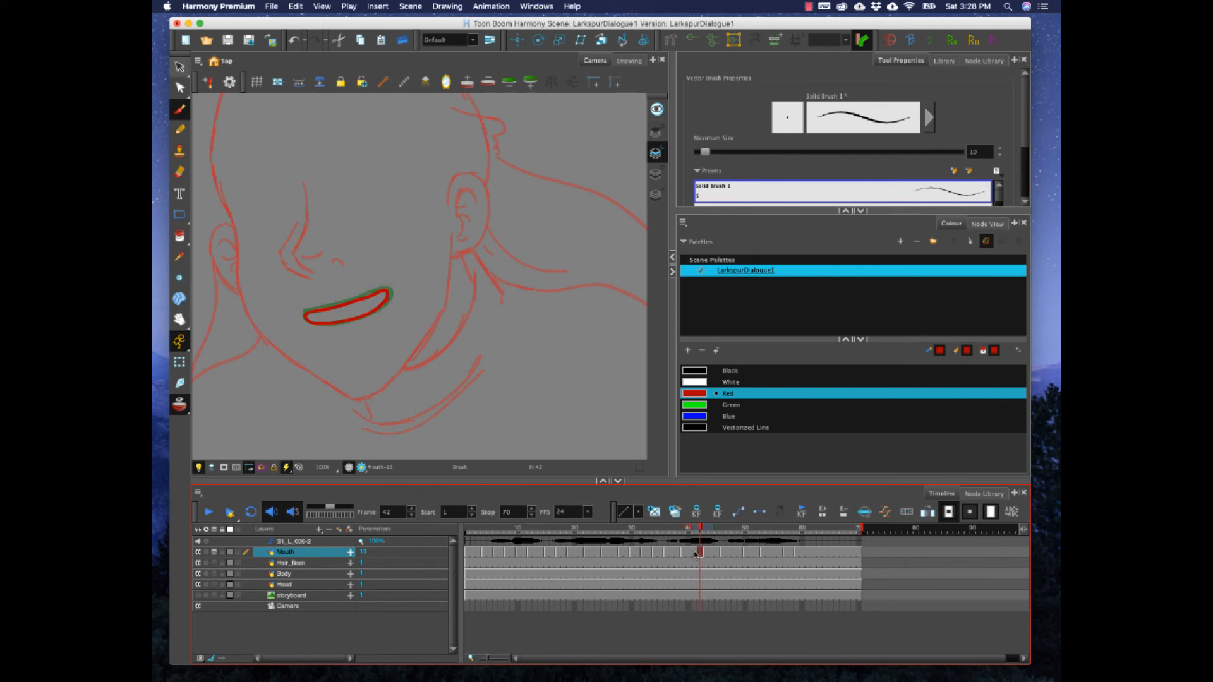
left_click(695, 554)
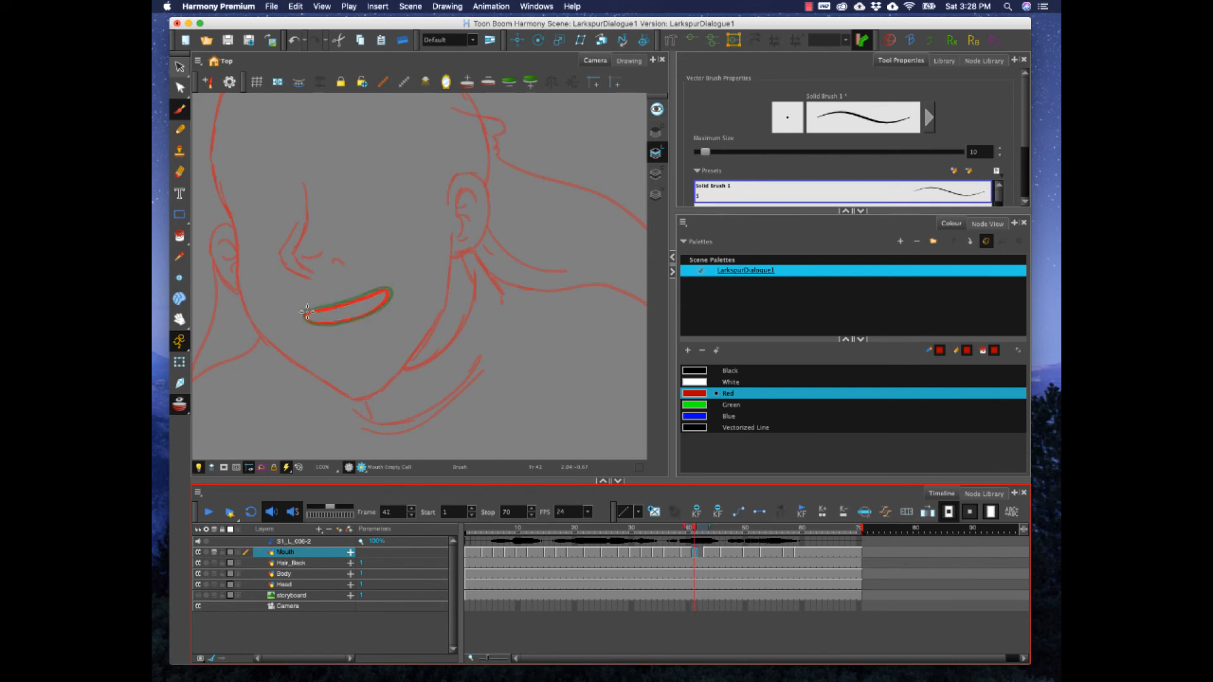
left_click_drag(307, 312, 382, 291)
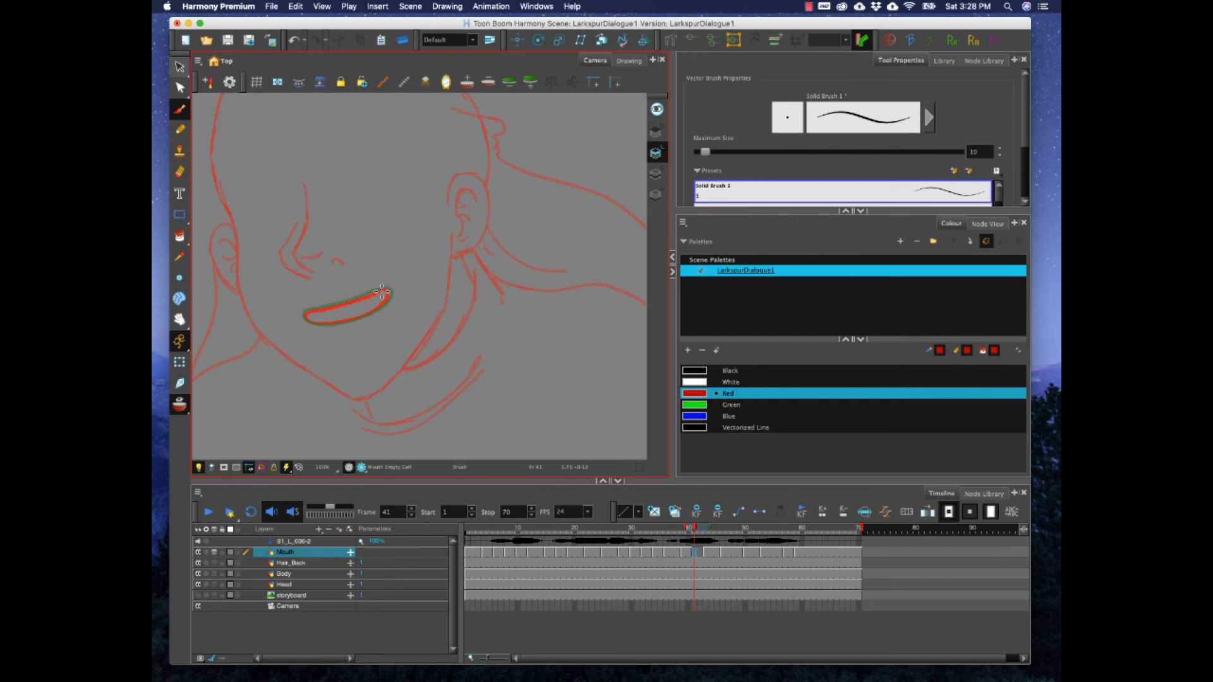
key("super+z")
mouse_move(307, 312)
left_mouse_down()
mouse_move(387, 288)
mouse_move(390, 299)
mouse_move(344, 320)
mouse_move(302, 319)
mouse_move(310, 312)
left_mouse_up()
left_click(703, 553)
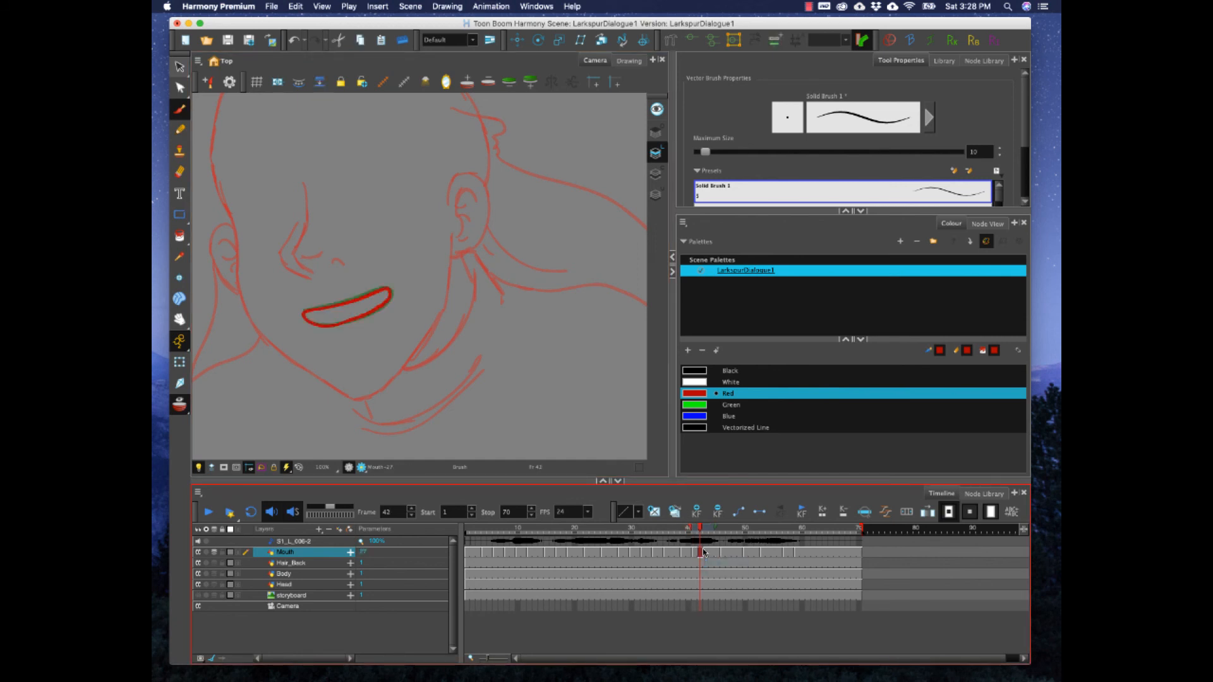
- Clear the Mouth drawing from frames 45 and 46 and draw a slightly smaller open in-between mouth there
left_click(708, 553)
left_click_drag(712, 554, 718, 555)
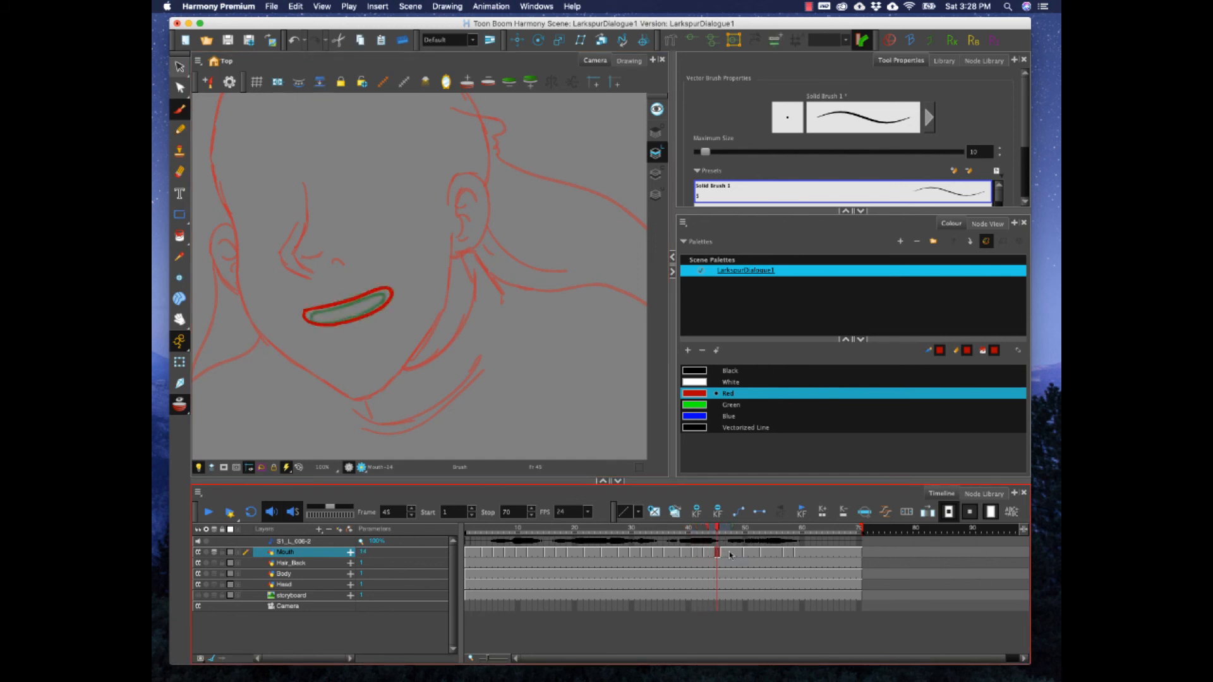
left_click(722, 556)
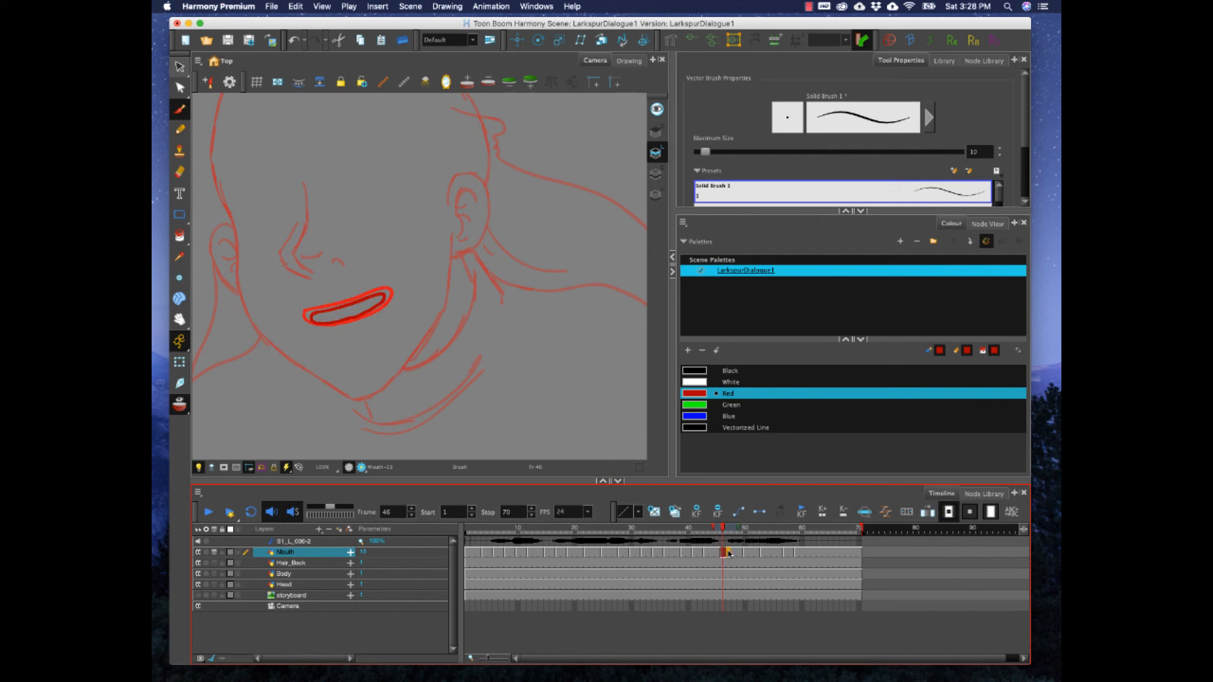
left_click(728, 556)
left_click(718, 556)
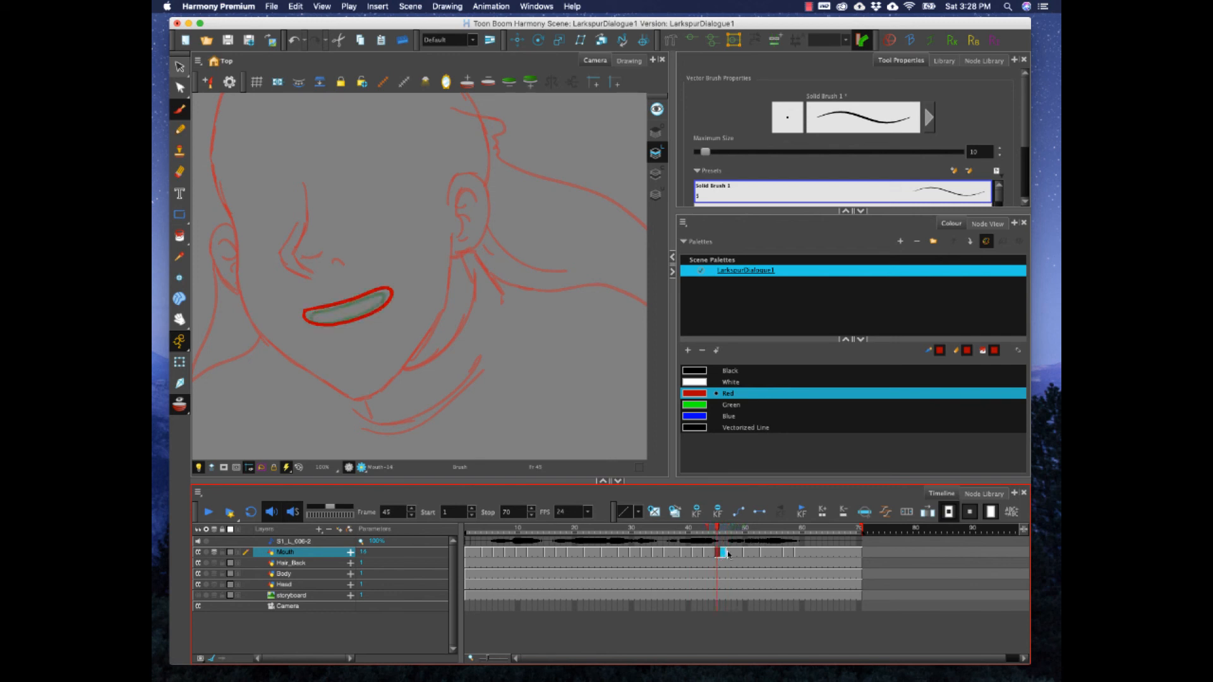
key("Delete")
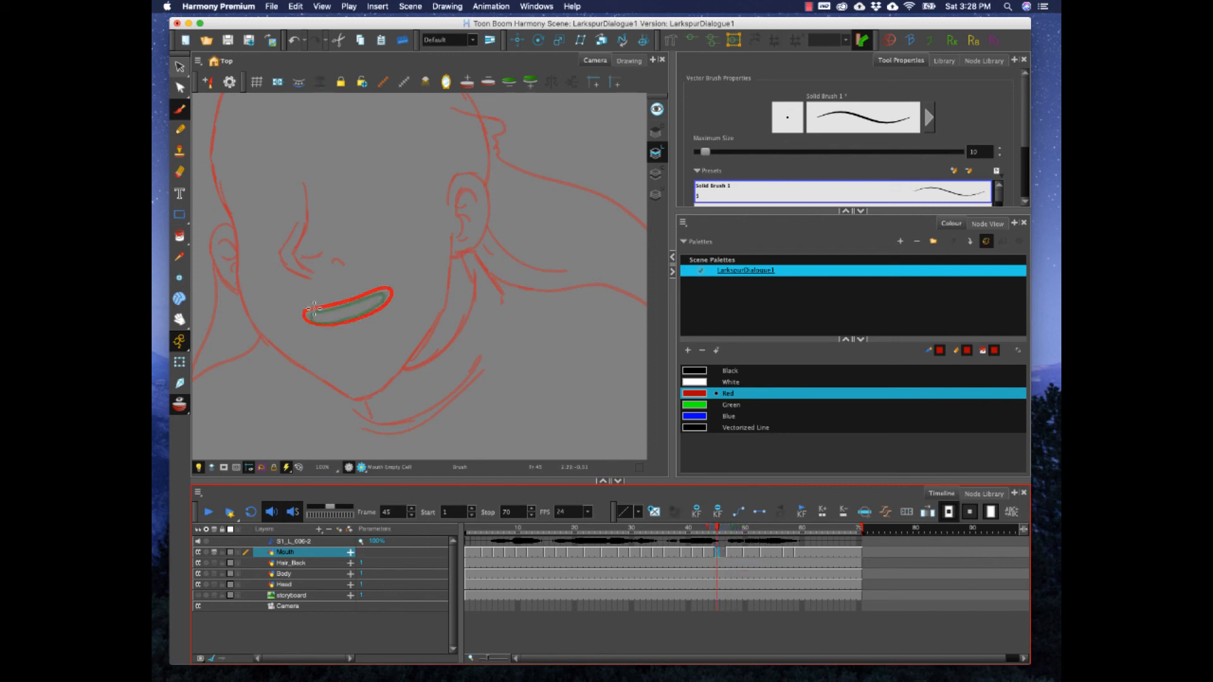
mouse_move(309, 312)
left_mouse_down()
mouse_move(388, 292)
mouse_move(339, 321)
mouse_move(320, 325)
mouse_move(309, 311)
left_mouse_up()
left_click(725, 552)
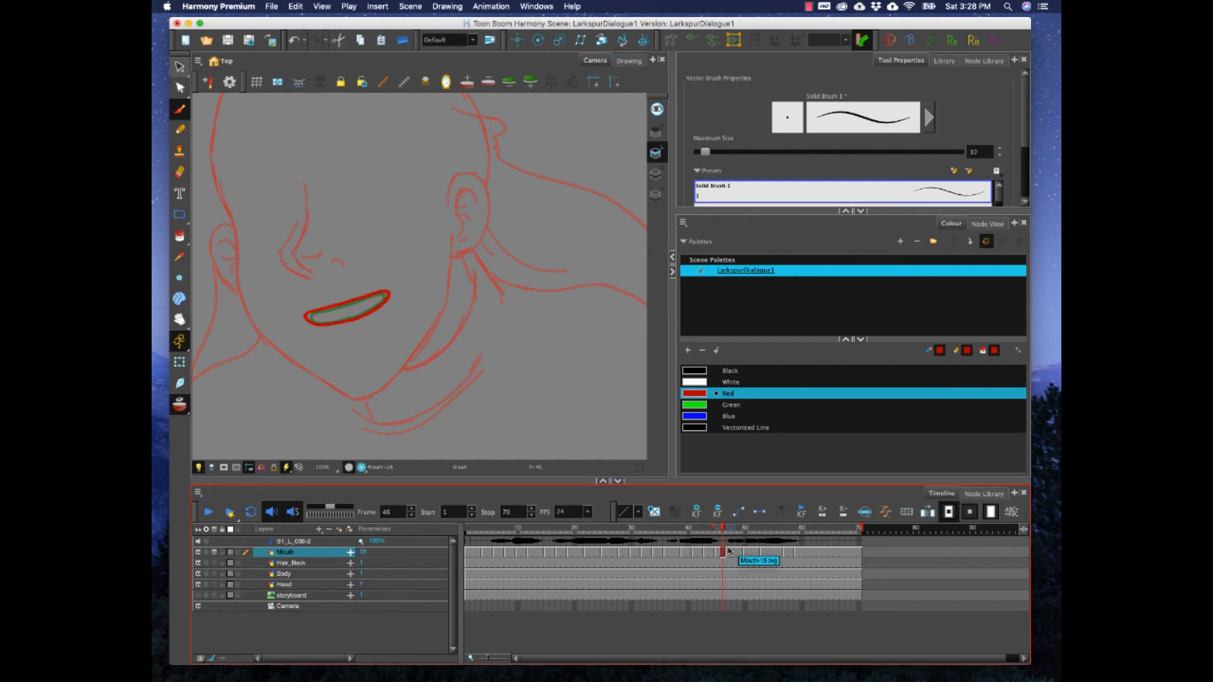
- Compare the Mouth drawings around frames 47 to 49 to examine the change between shapes
left_click(729, 530)
left_click(742, 529)
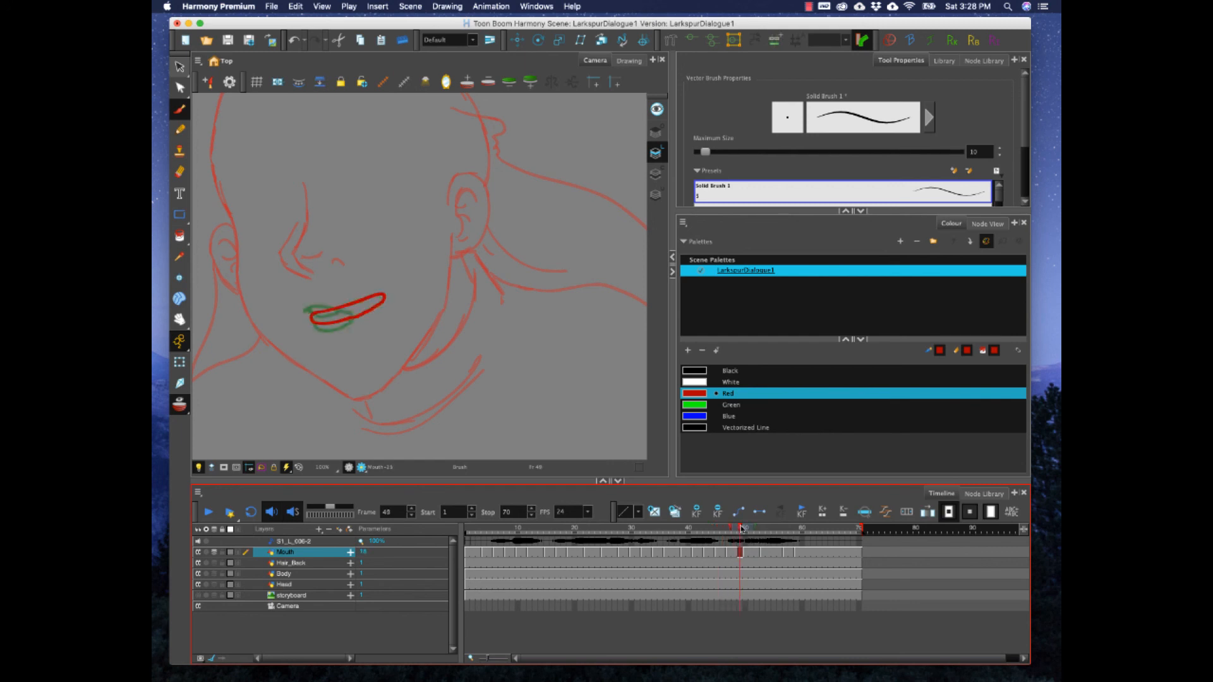
left_click(735, 553)
left_click(740, 554)
left_click(736, 554)
left_click(742, 554)
left_click(735, 554)
left_click_drag(735, 531, 732, 535)
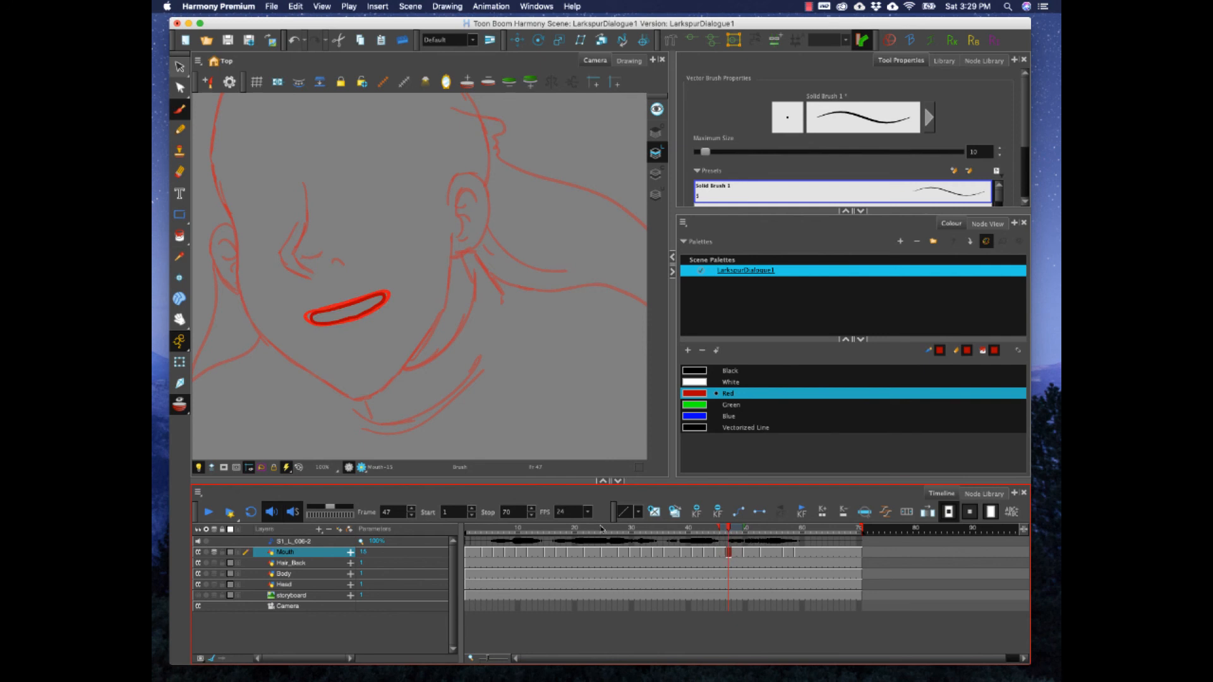
- Play the scene from the first frame to check the mouth animation
left_click_drag(597, 531, 448, 524)
left_click(208, 514)
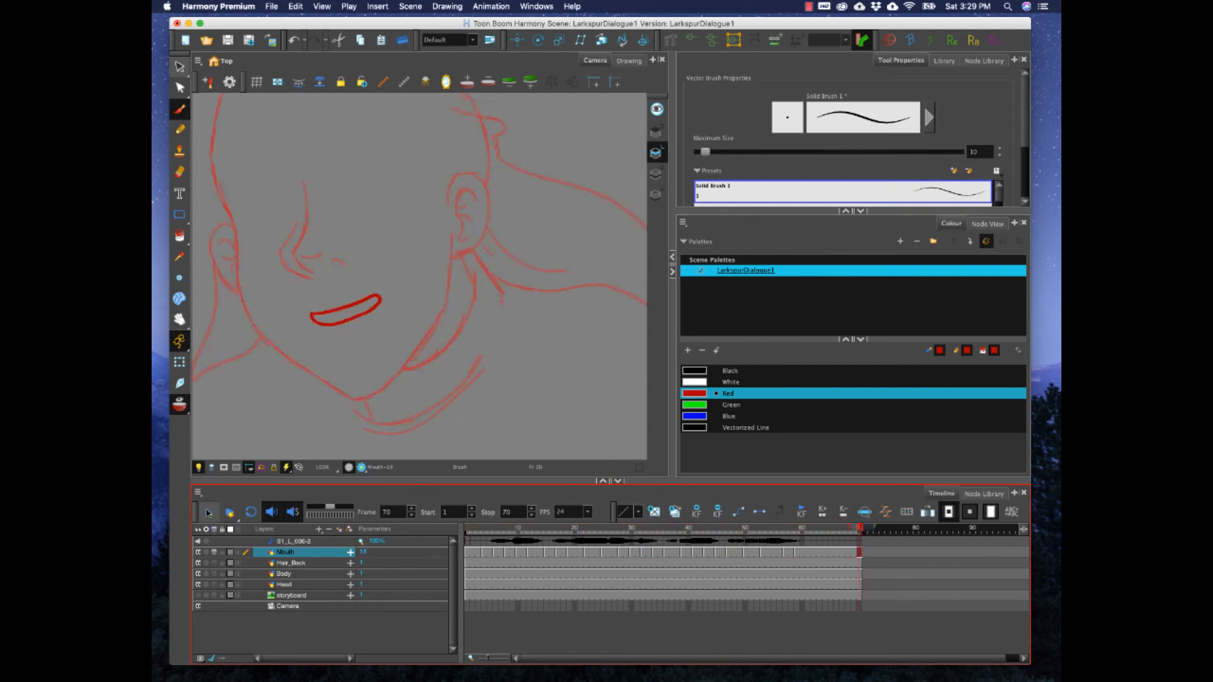
left_click(209, 513)
left_click(208, 513)
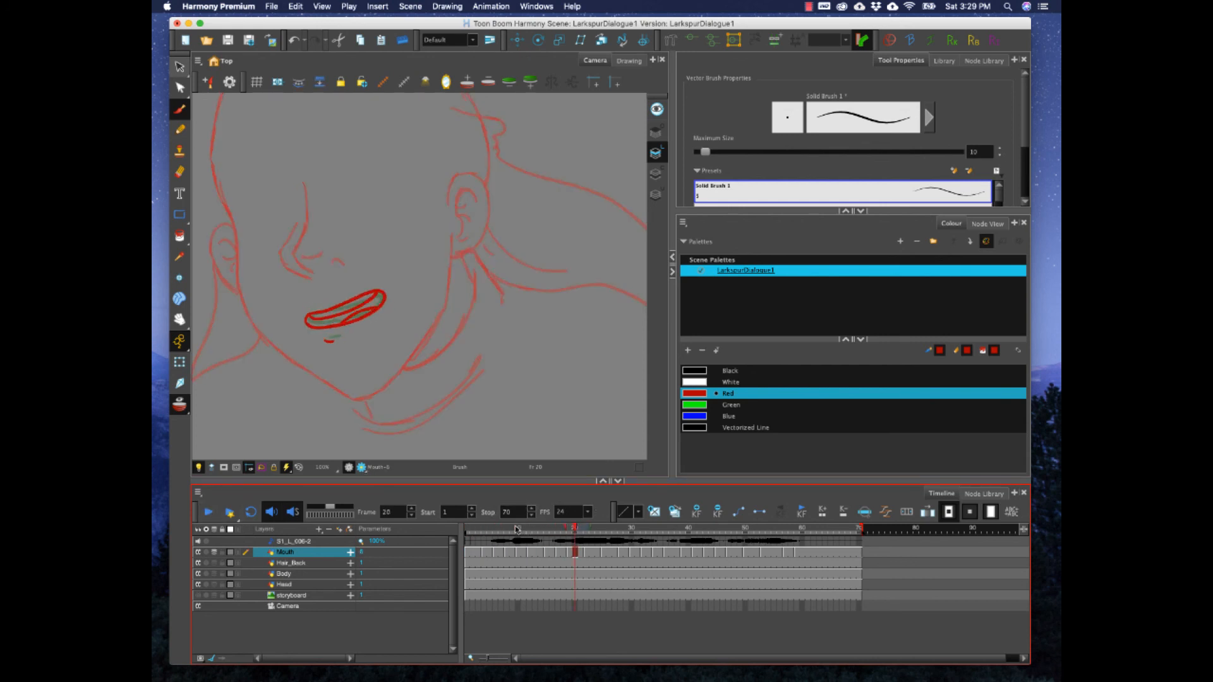
- Try clearing the Mouth drawing from frames 10 and 11
left_click_drag(516, 529, 521, 532)
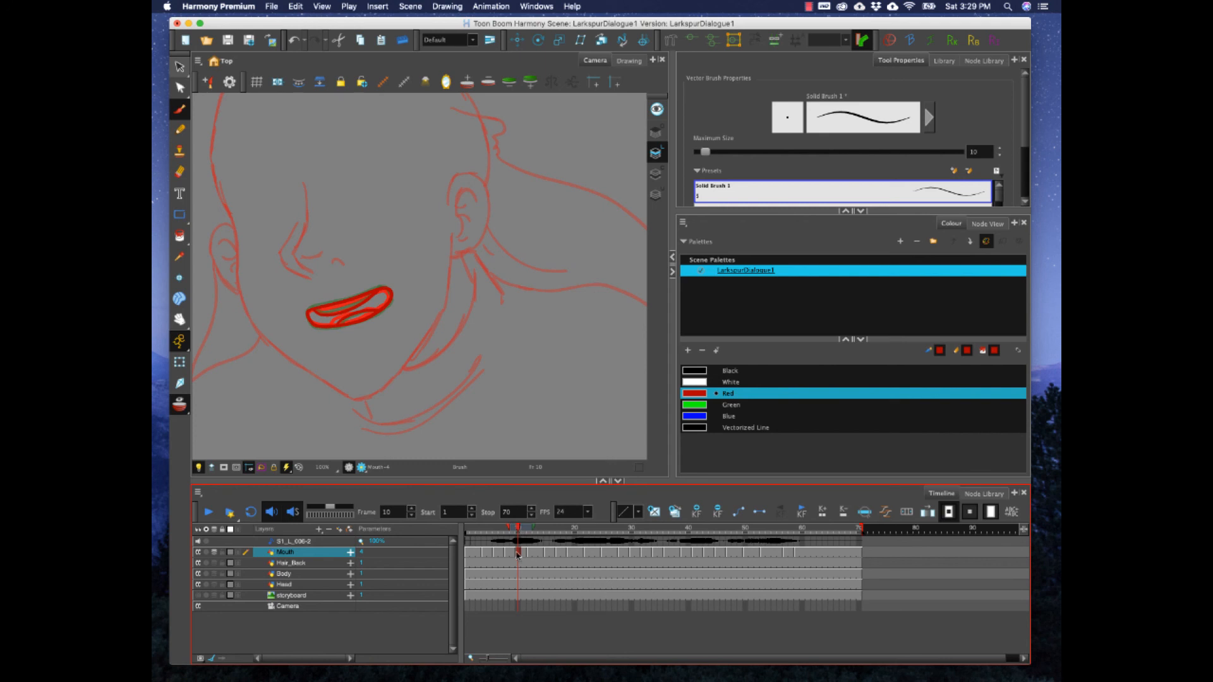
left_click(511, 554)
left_click(519, 554)
left_click(524, 555)
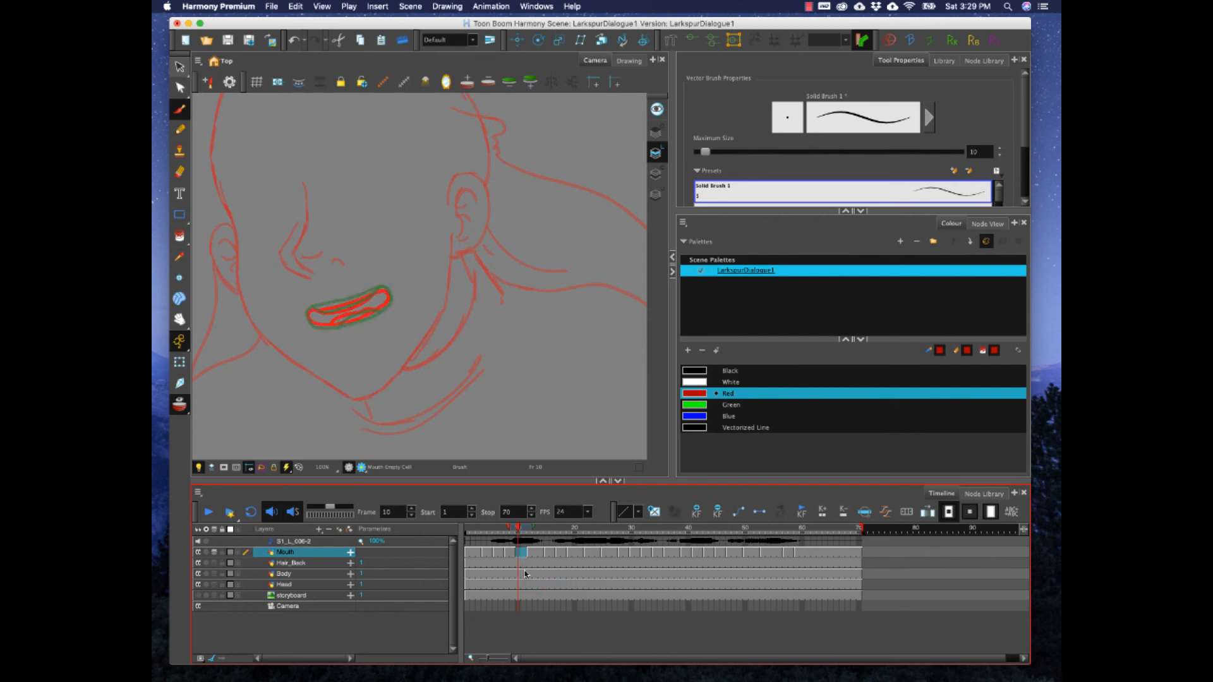
left_click(527, 554)
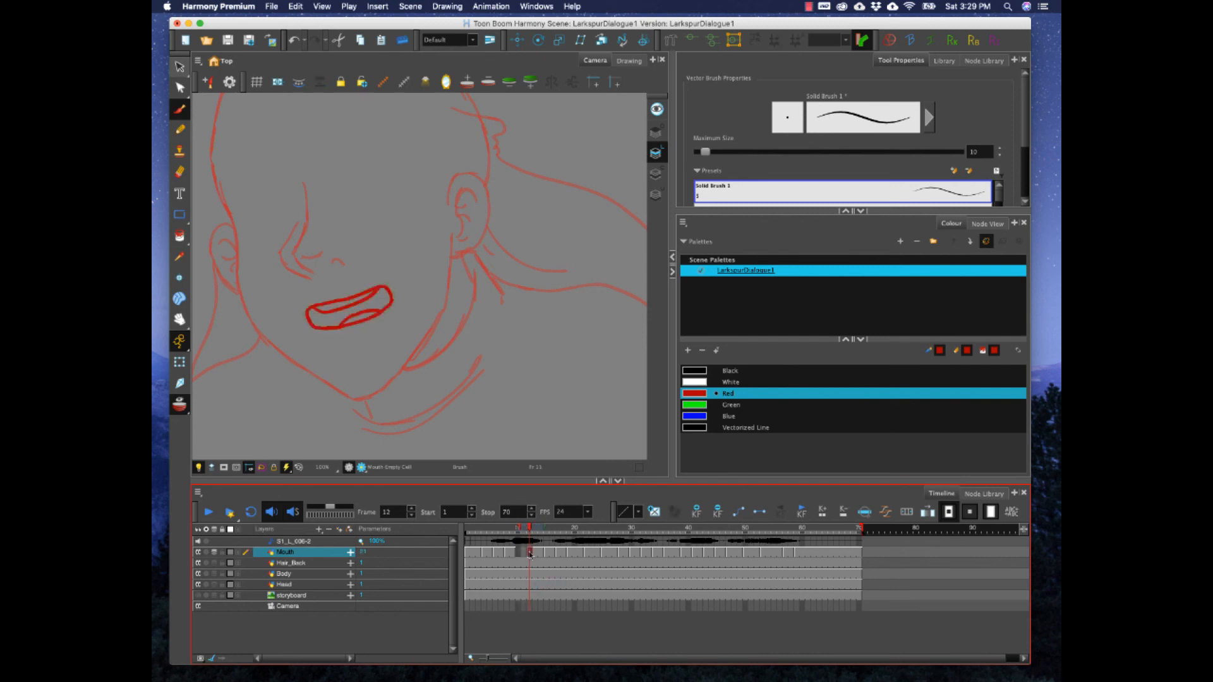
key("super+z")
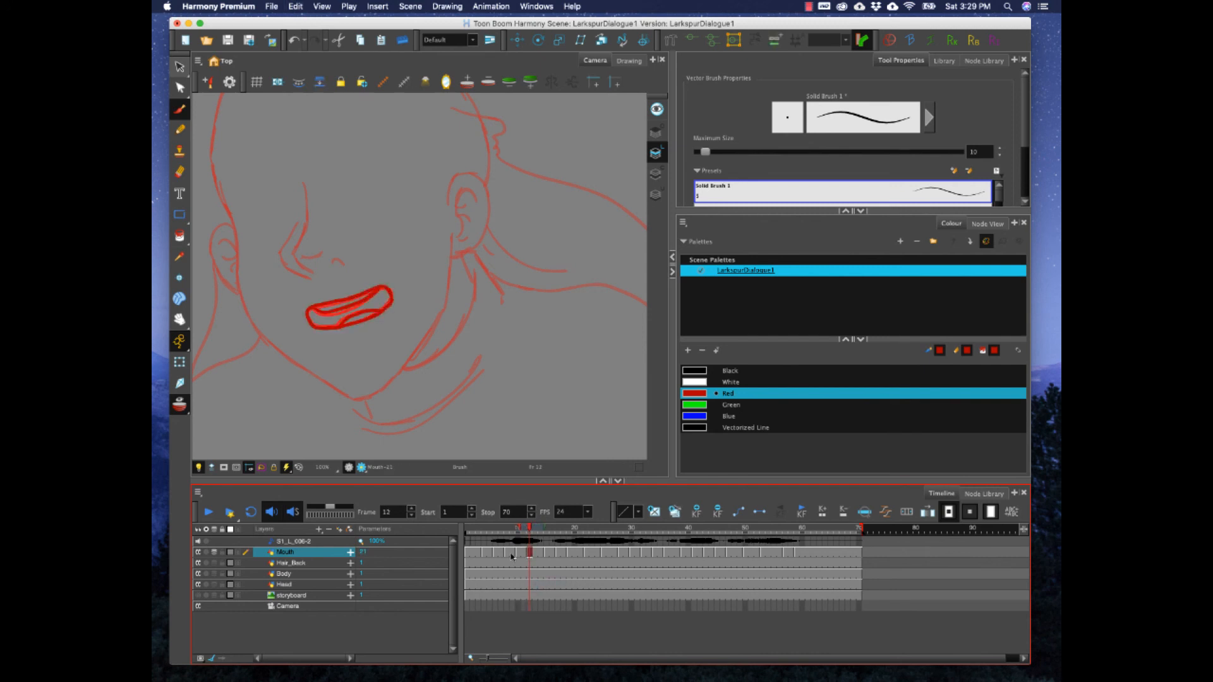
- Replace the Mouth drawing at frames 12 to 14 with Mouth drawing 4 and replay the scene from the start
left_click_drag(530, 528, 531, 530)
left_click(544, 556)
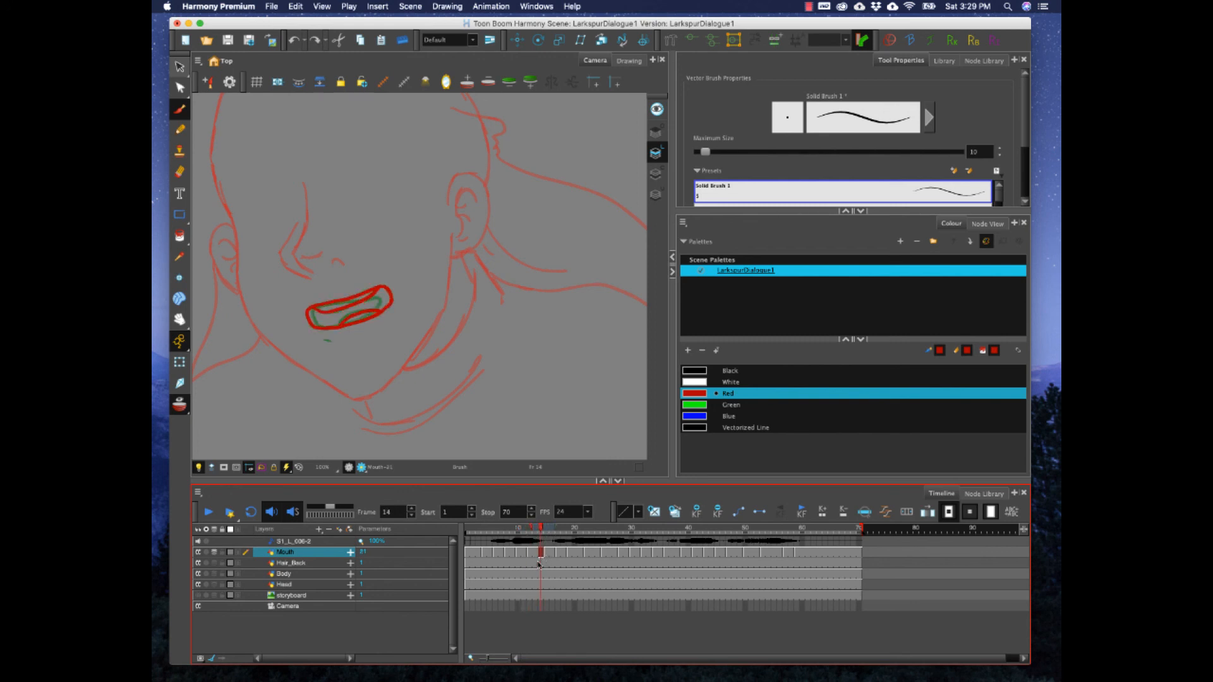
key("Delete")
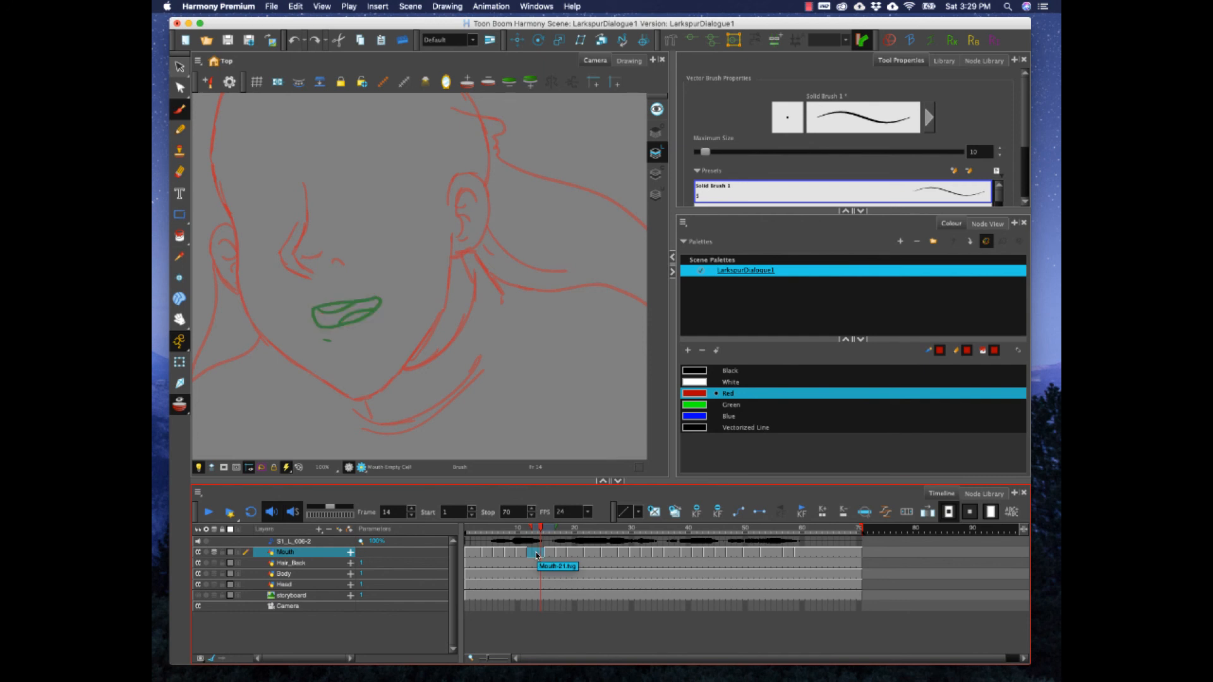
left_click(528, 556)
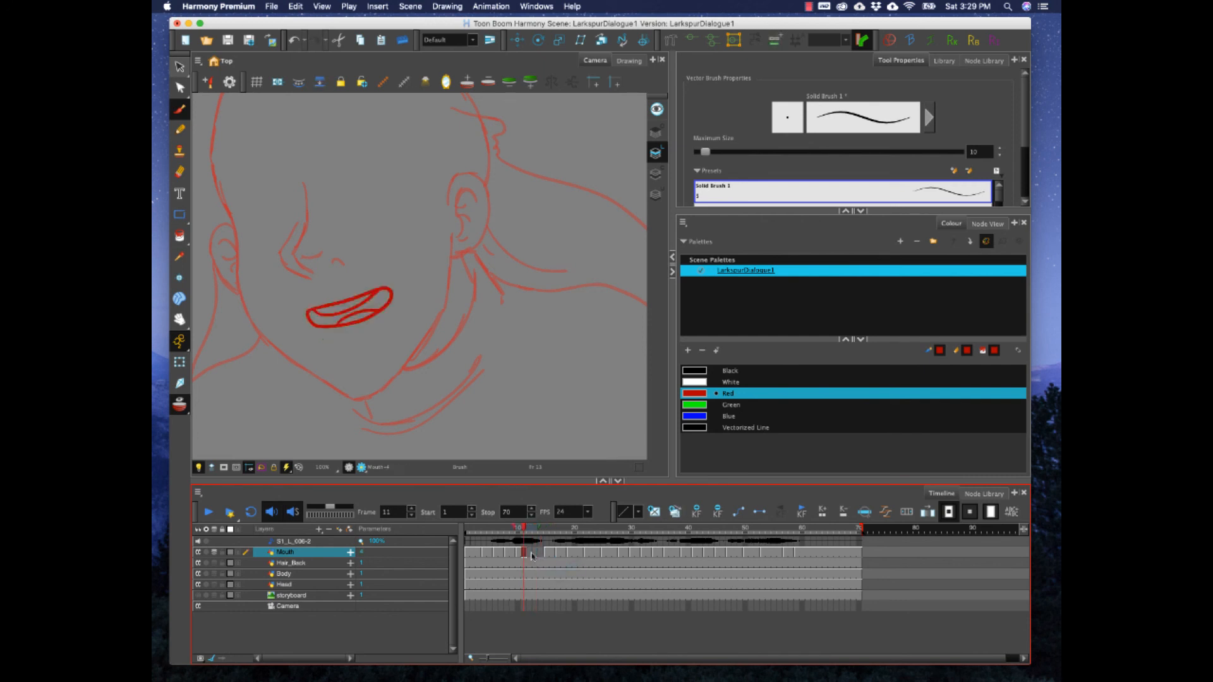
left_click(519, 554)
left_click(524, 556)
left_click(542, 555)
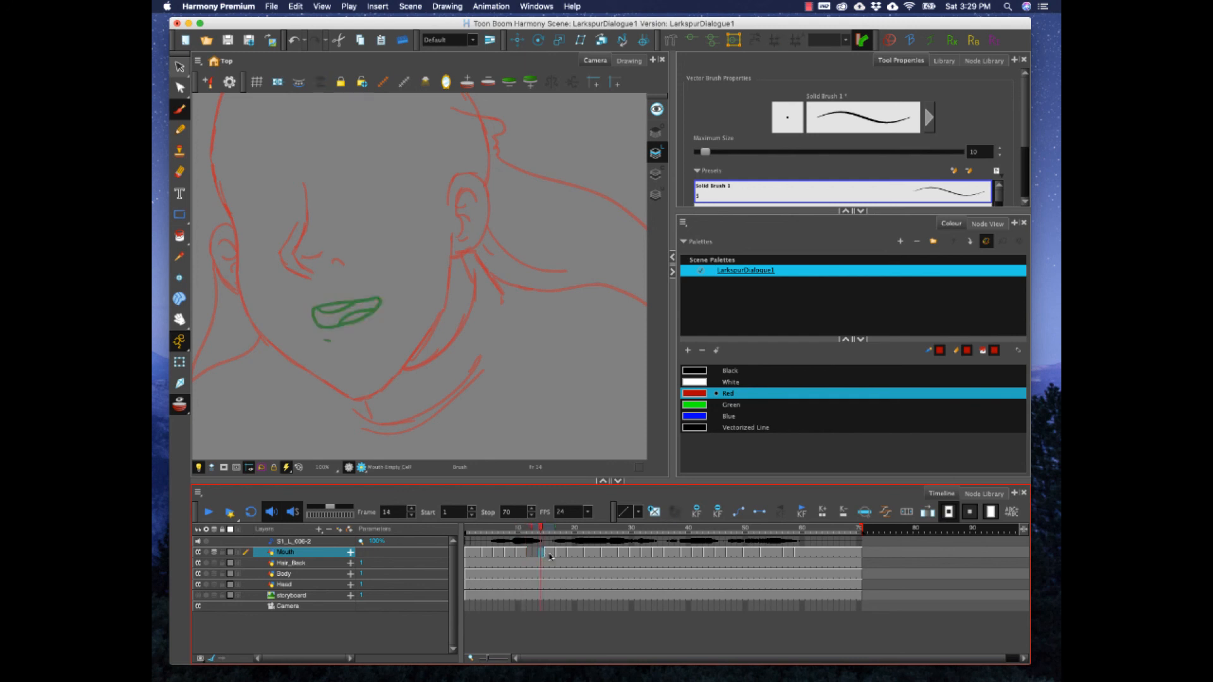
type("4")
key("Return")
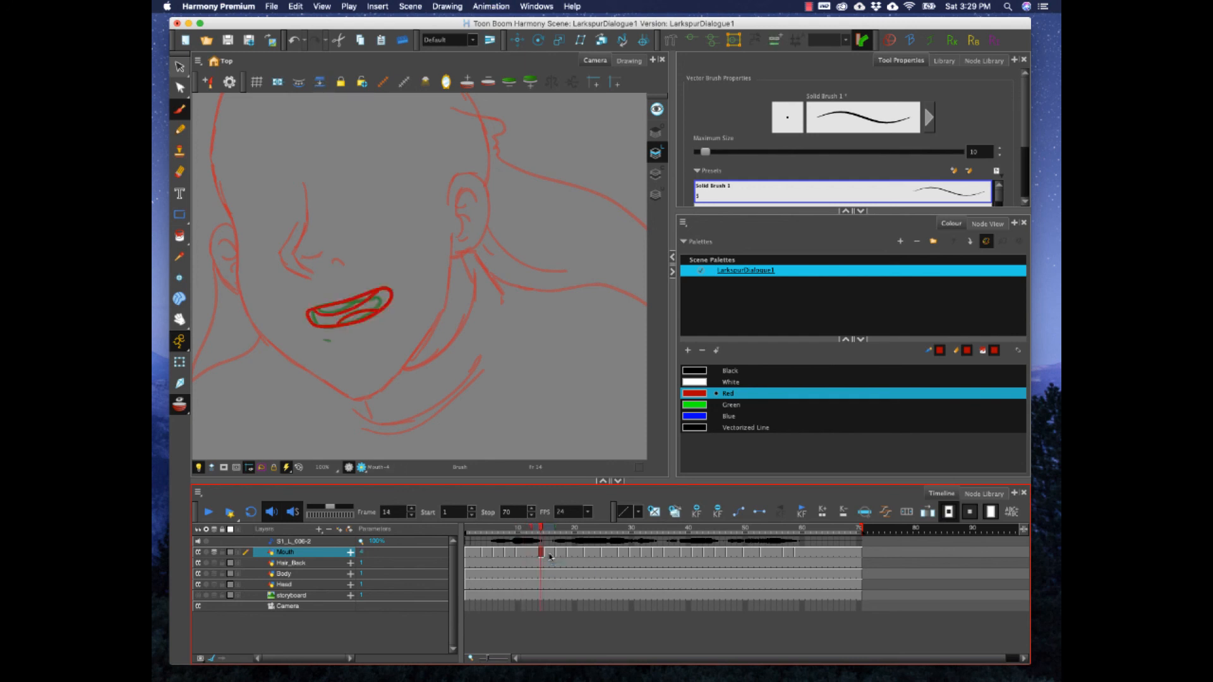
mouse_move(509, 530)
left_mouse_down()
mouse_move(496, 532)
mouse_move(545, 532)
mouse_move(455, 538)
left_mouse_up()
left_click(207, 513)
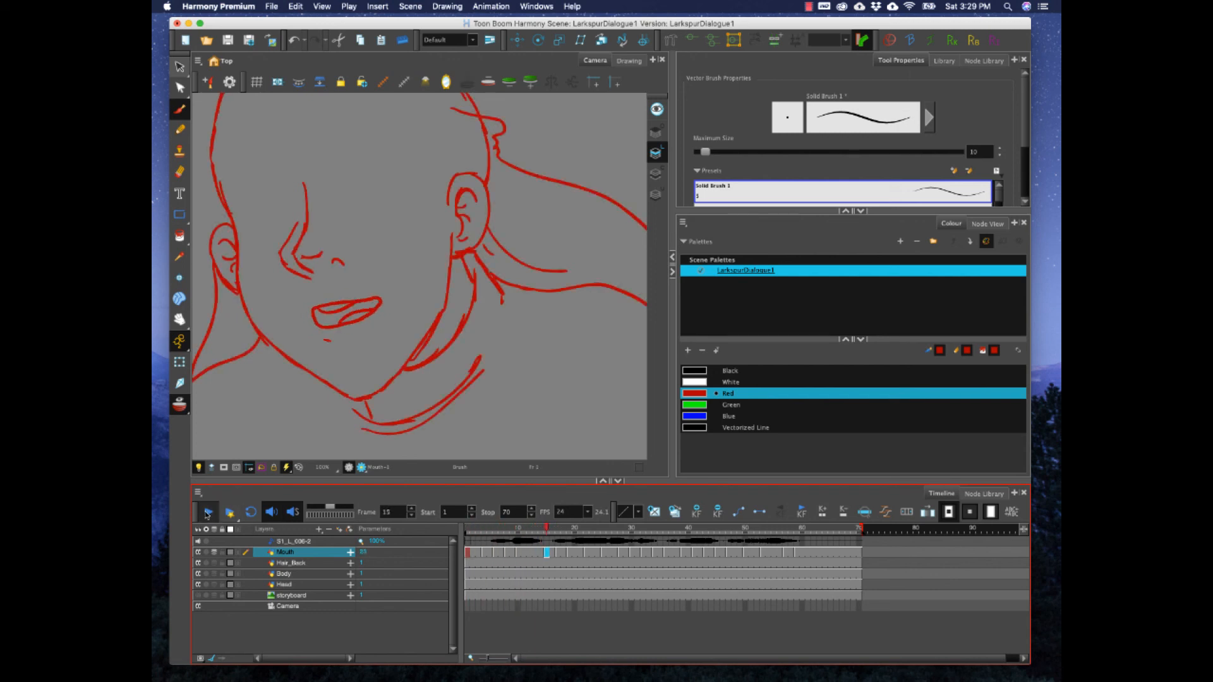
left_click(206, 514)
- Replace the Mouth drawing at frames 10 to 12 with a newly drawn open in-between mouth, including its inner lines
left_click(518, 556)
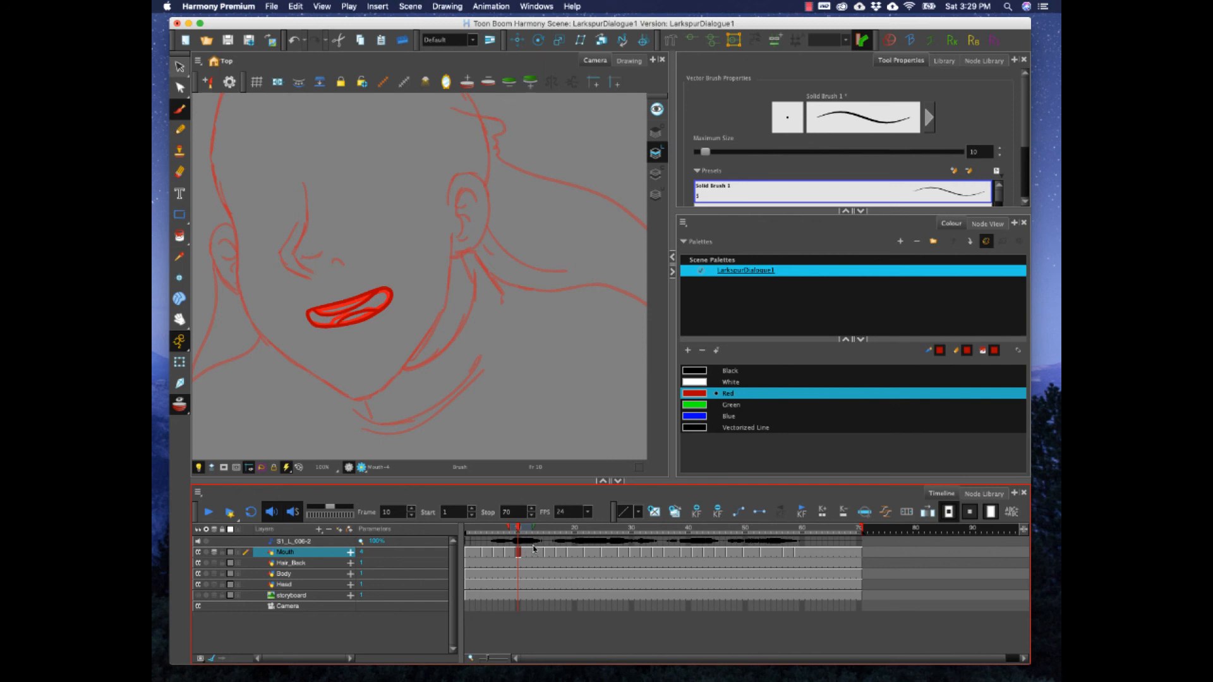
key("Delete")
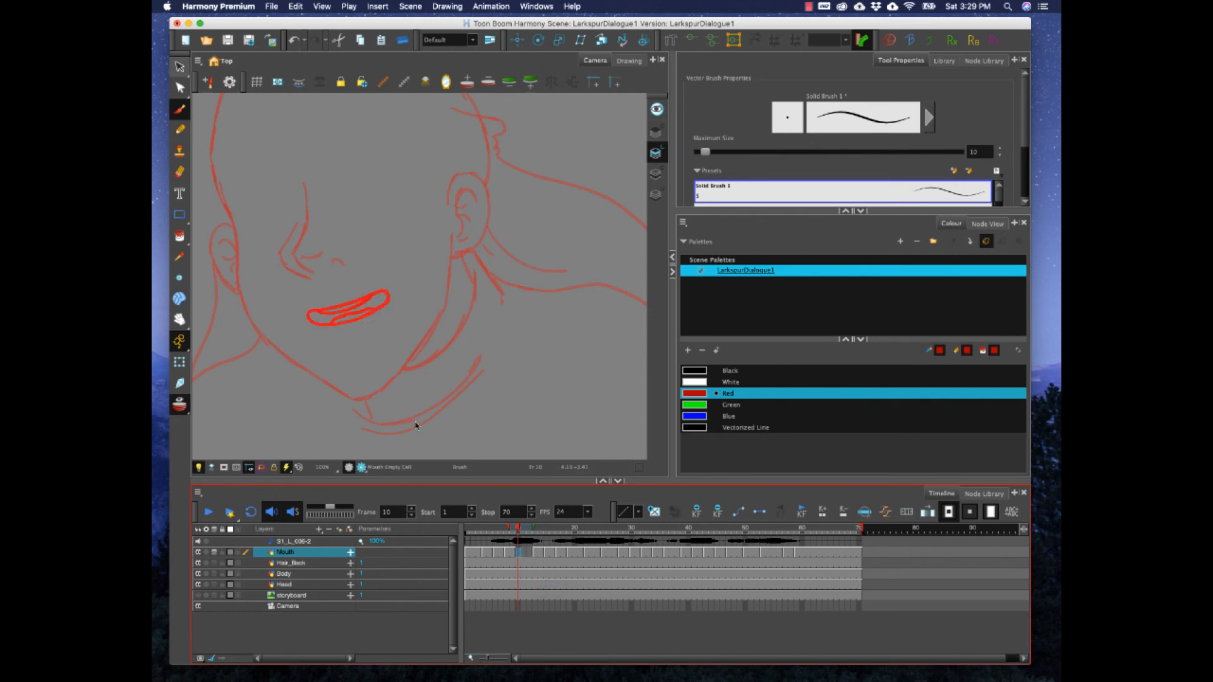
left_click_drag(533, 528, 544, 528)
left_click_drag(316, 309, 382, 292)
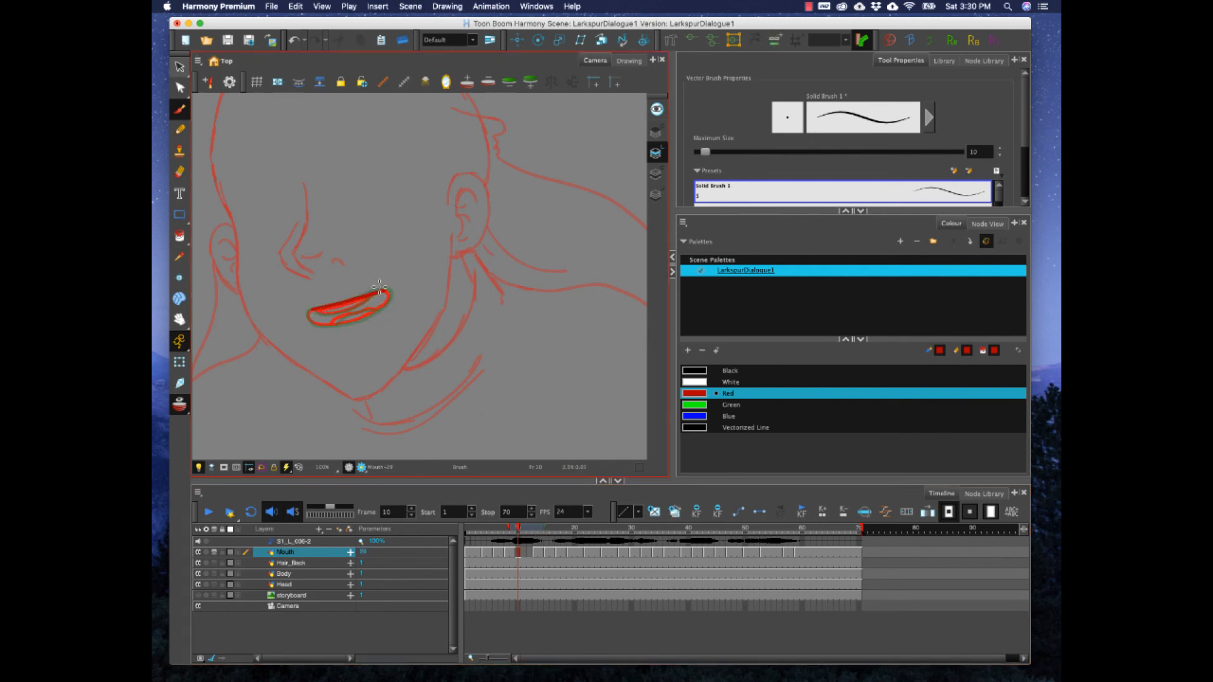
key("super+z")
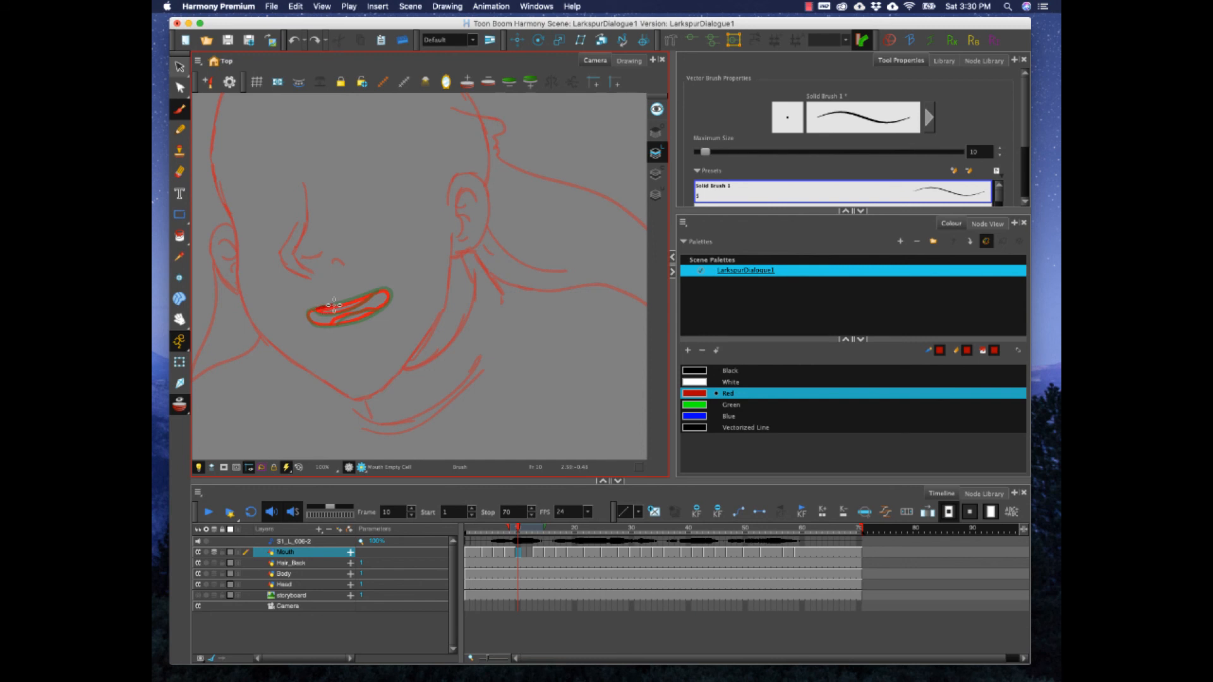
mouse_move(330, 307)
left_mouse_down()
mouse_move(390, 294)
mouse_move(351, 322)
mouse_move(329, 324)
mouse_move(325, 305)
left_mouse_up()
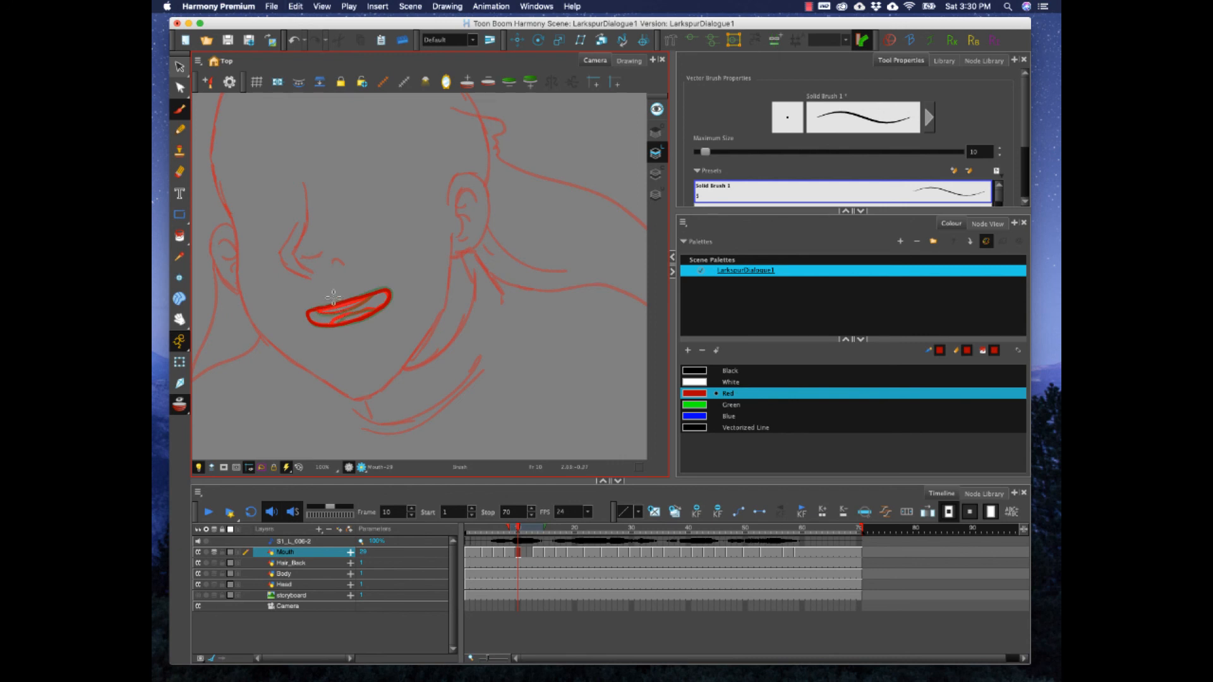
mouse_move(316, 309)
left_mouse_down()
mouse_move(347, 312)
mouse_move(372, 295)
mouse_move(358, 313)
mouse_move(374, 307)
left_mouse_up()
key("alt+e")
left_click(533, 554)
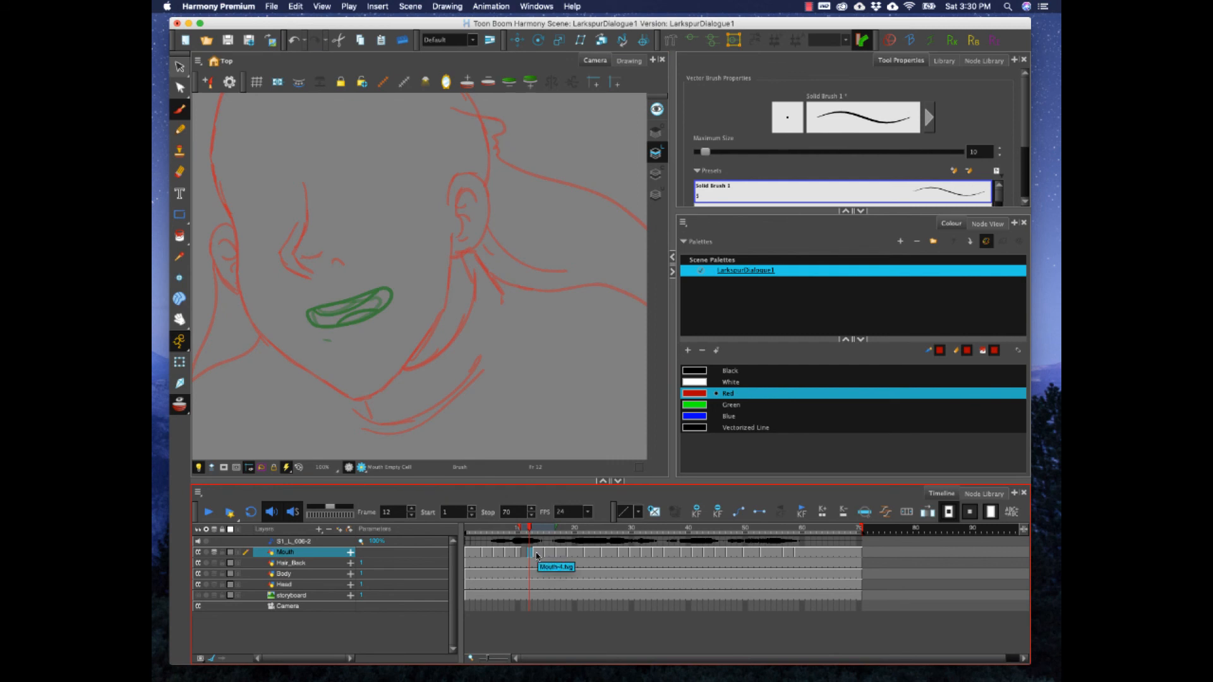
key("super+v")
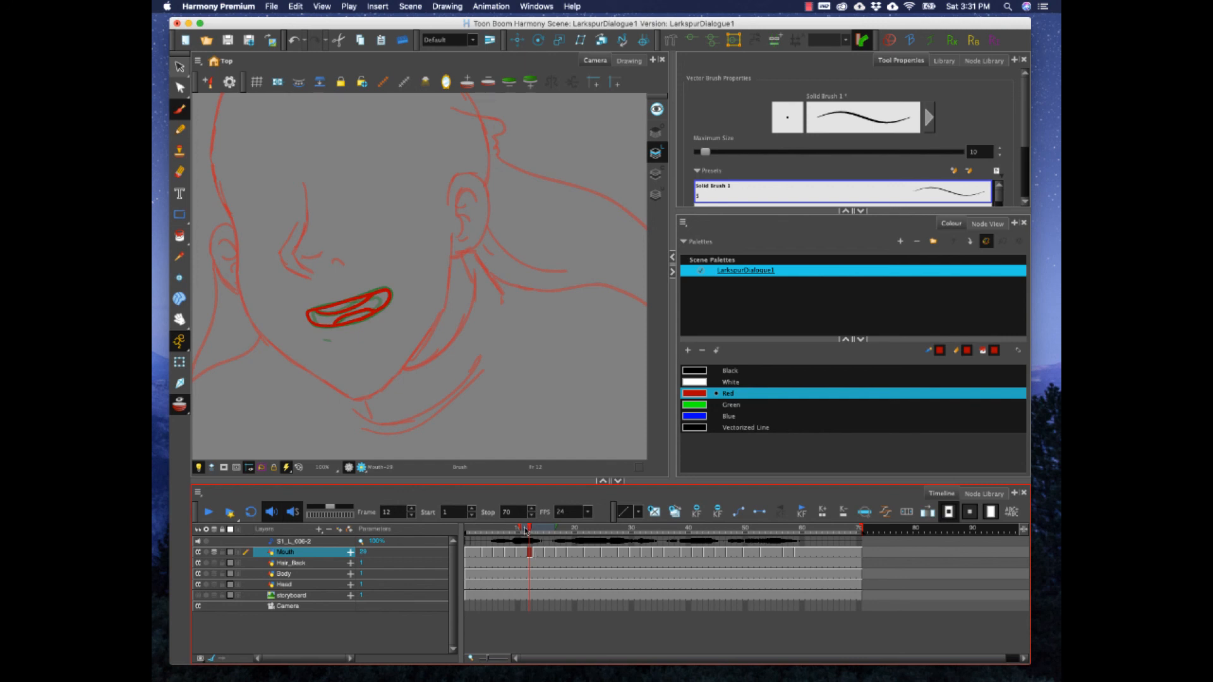
- Play the scene from the first frame and examine the Mouth drawings at frames 23, 54 and 53
left_click_drag(527, 531, 489, 530)
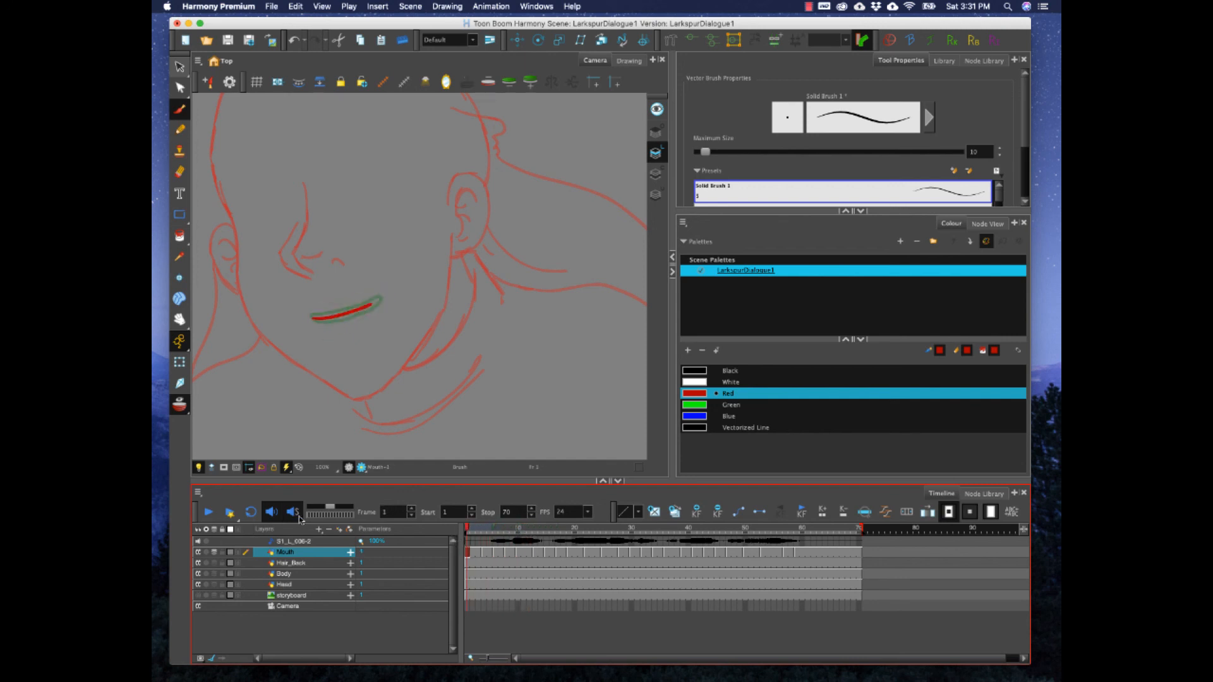
left_click(205, 513)
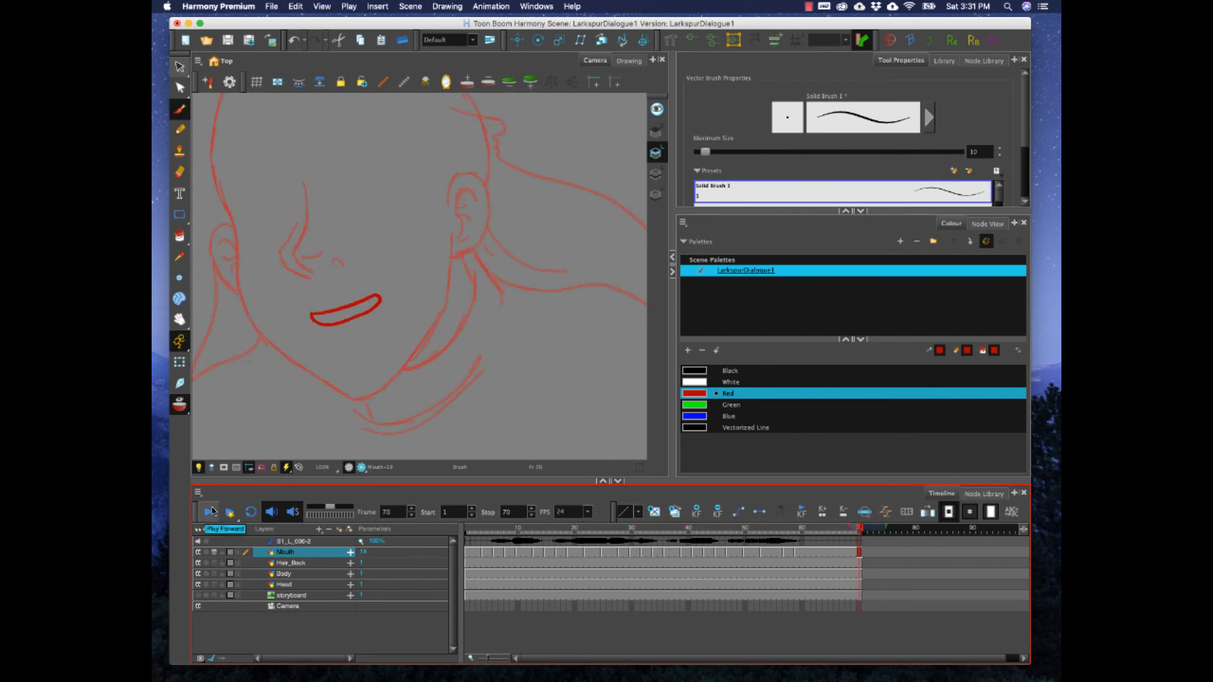
left_click(594, 553)
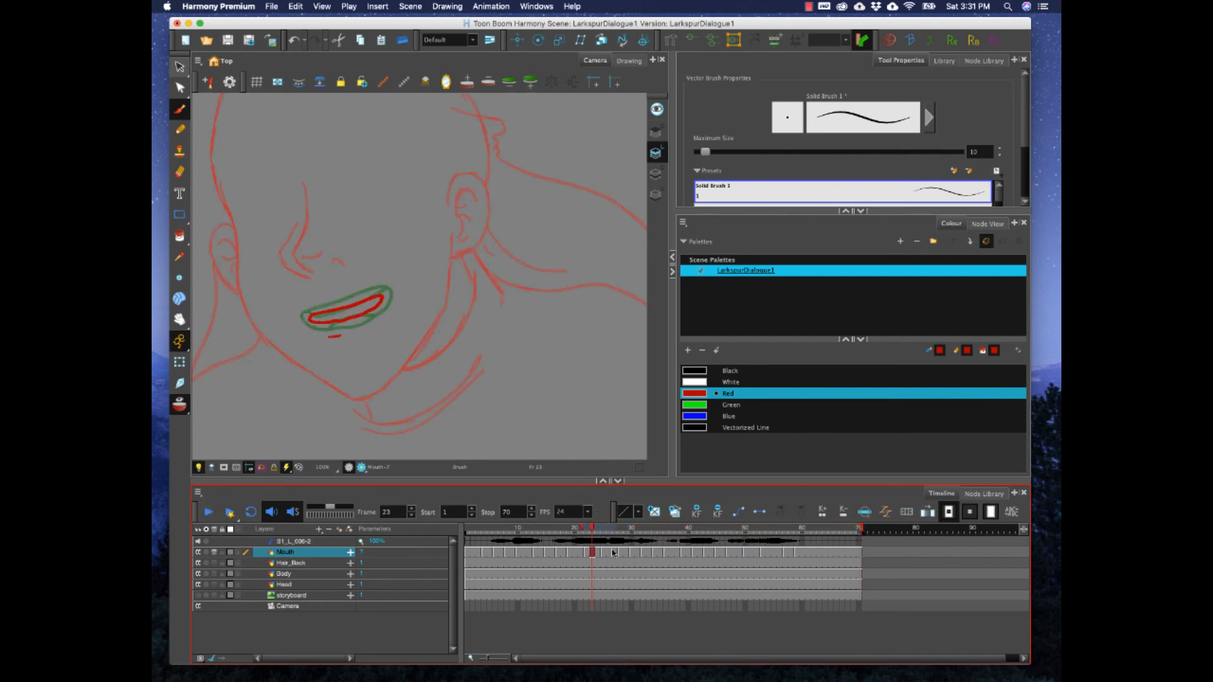
left_click(765, 551)
mouse_move(770, 534)
left_mouse_down()
mouse_move(791, 535)
mouse_move(728, 540)
mouse_move(769, 537)
left_mouse_up()
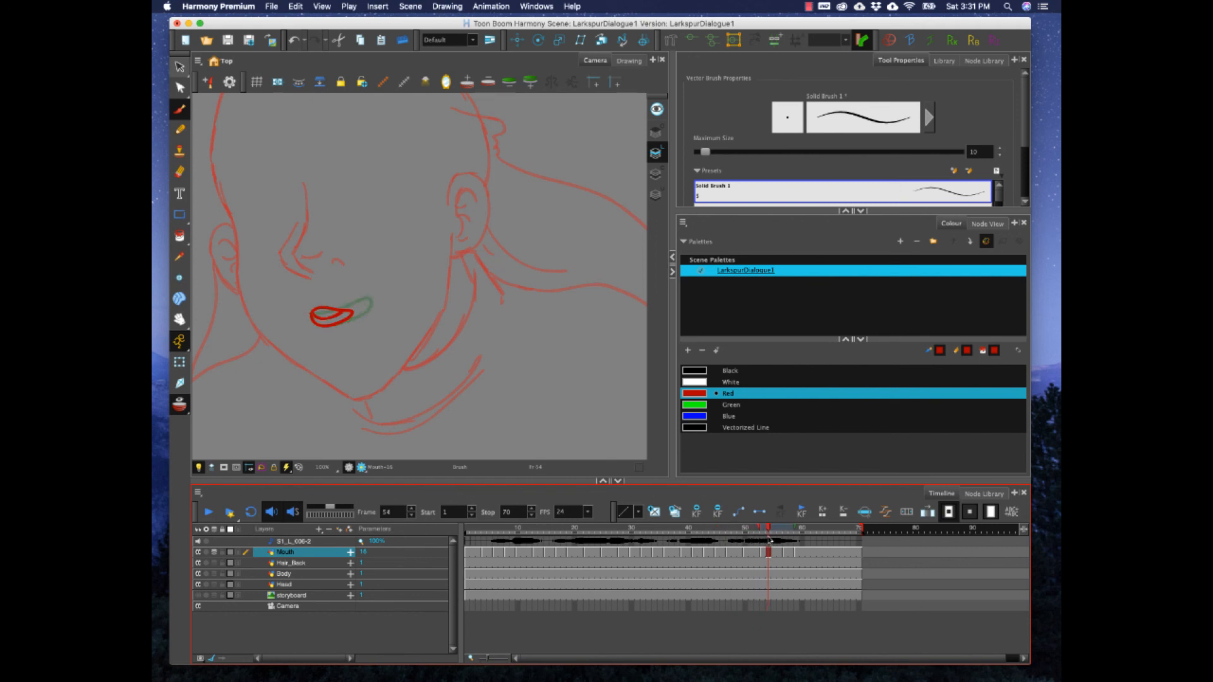
left_click(763, 555)
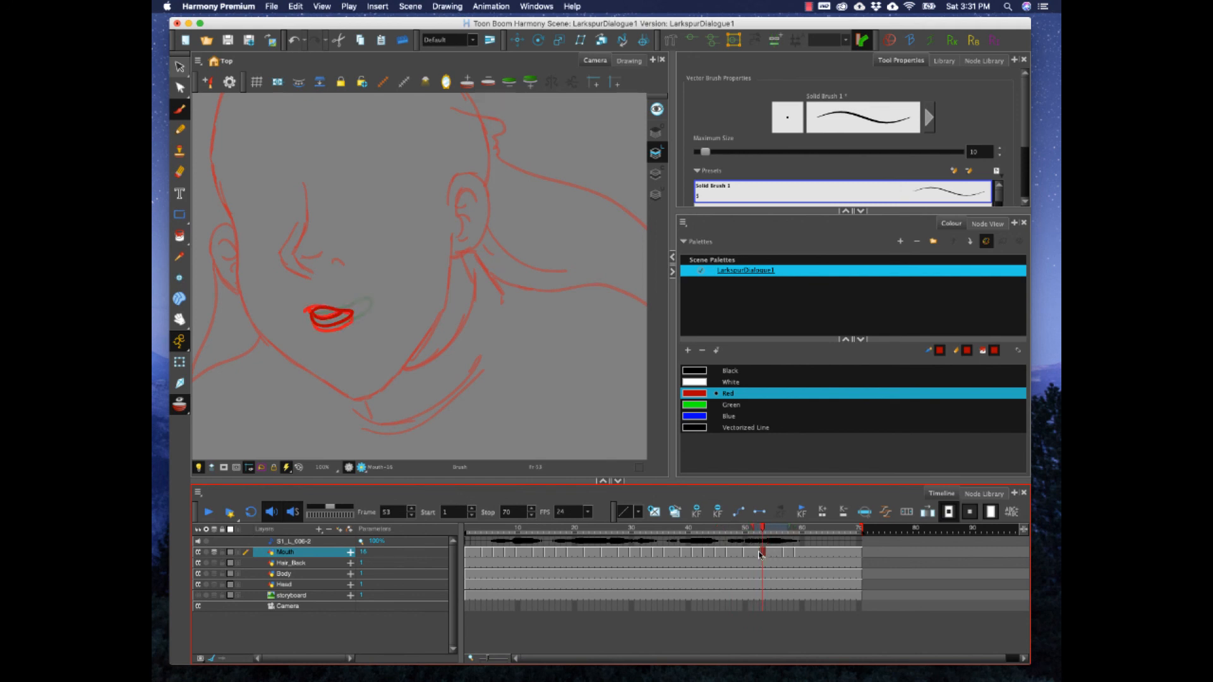
- Play the last part of the scene and examine the Mouth drawings around frames 55 to 58
left_click(729, 530)
left_click(209, 513)
left_click(209, 513)
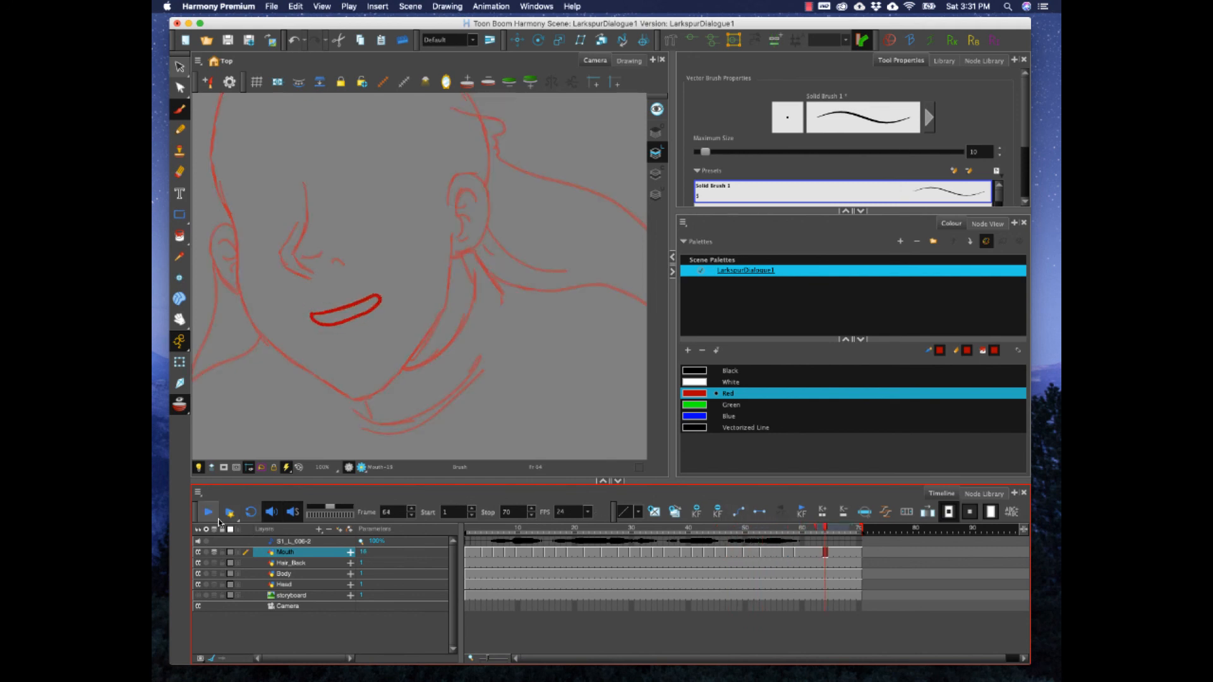
mouse_move(751, 535)
left_mouse_down()
mouse_move(731, 531)
mouse_move(763, 532)
mouse_move(718, 534)
left_mouse_up()
left_click(208, 513)
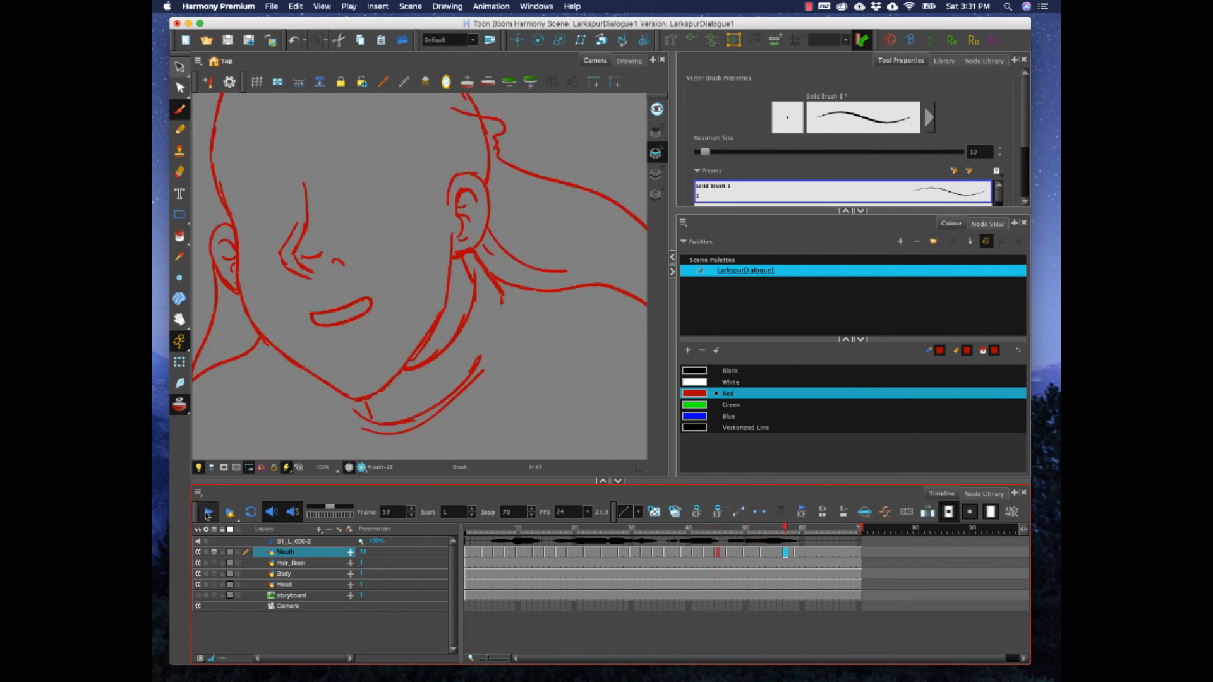
left_click(208, 515)
left_click(776, 554)
left_click(785, 555)
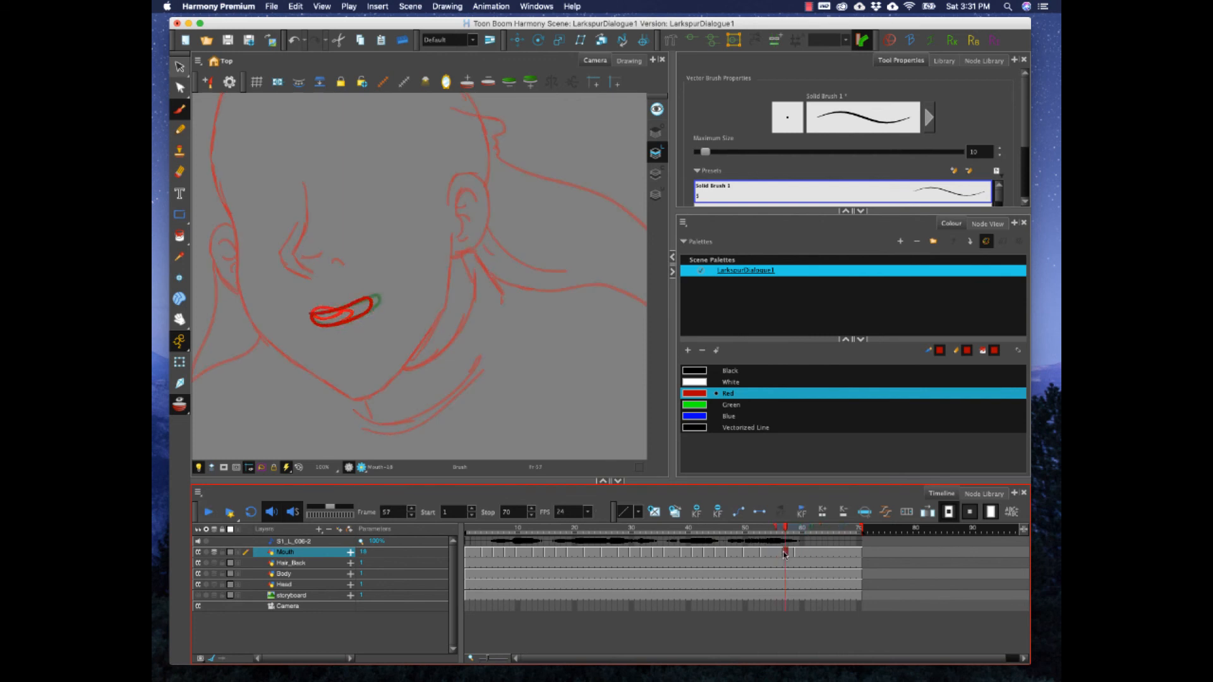
left_click(779, 553)
left_click(773, 553)
left_click(785, 554)
left_click(790, 552)
- Replace the Mouth drawing at frames 59 and 60 with a newly drawn, slightly open in-between mouth
mouse_move(791, 531)
left_mouse_down()
mouse_move(848, 532)
mouse_move(796, 534)
left_mouse_up()
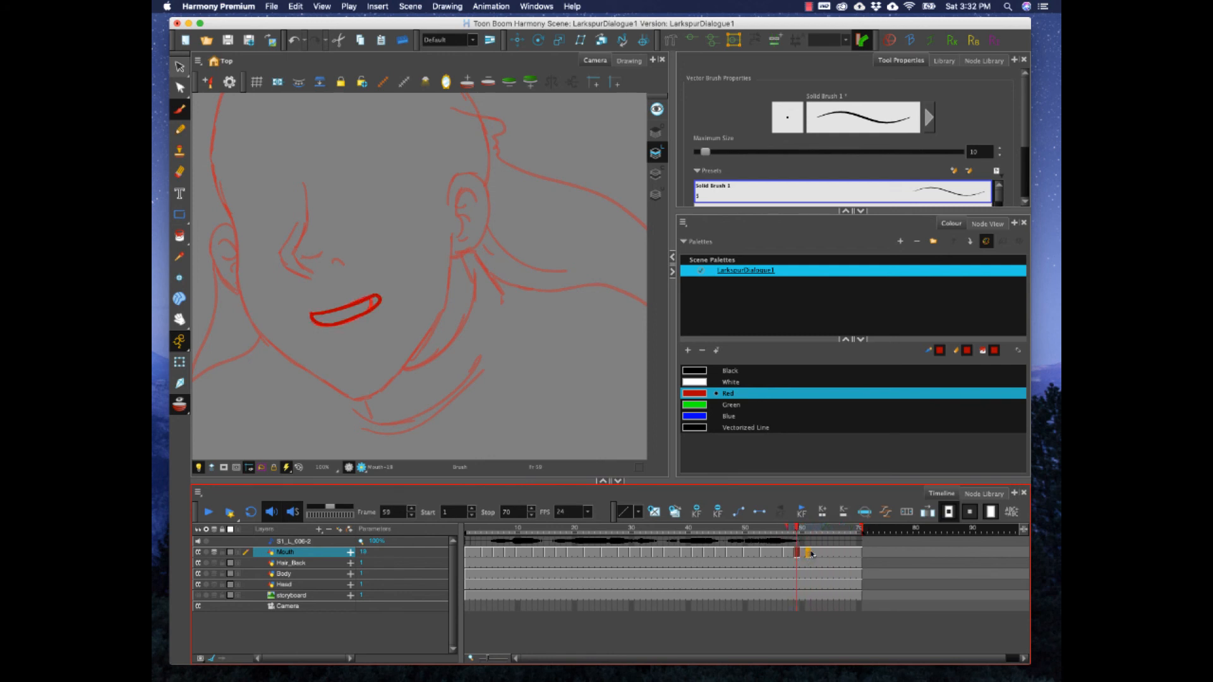
left_click(798, 553)
left_click(802, 554)
key("Delete")
left_click(796, 553)
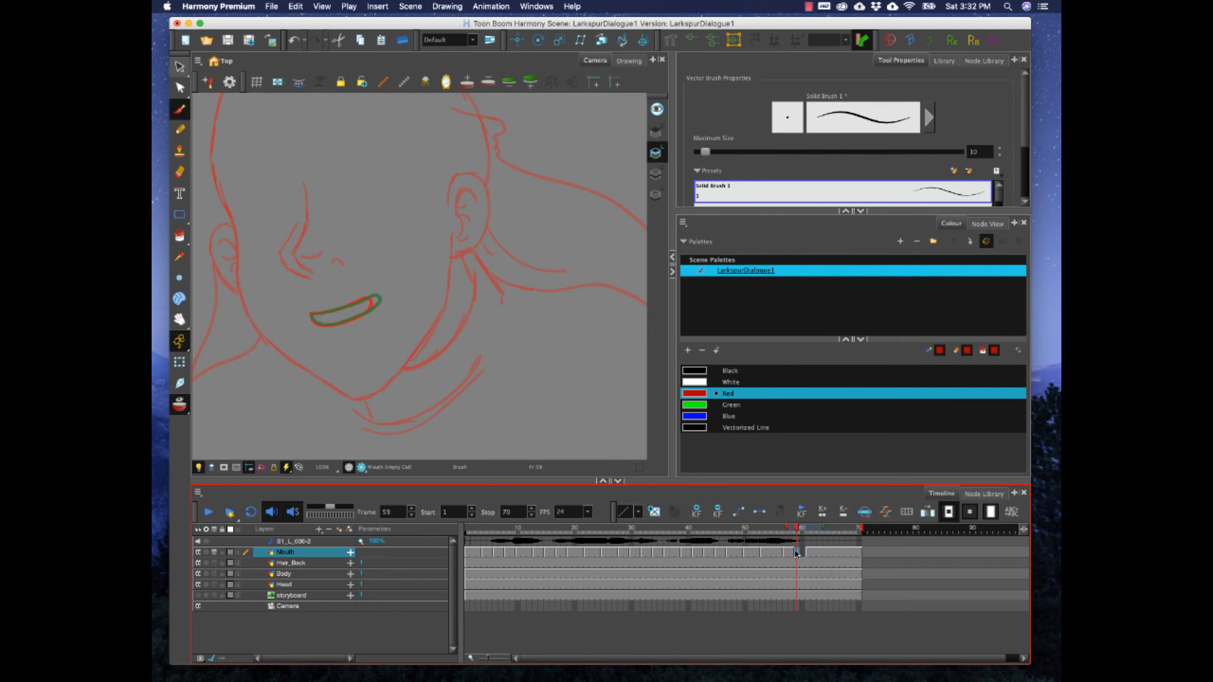
mouse_move(309, 314)
left_mouse_down()
mouse_move(377, 303)
mouse_move(311, 316)
left_mouse_up()
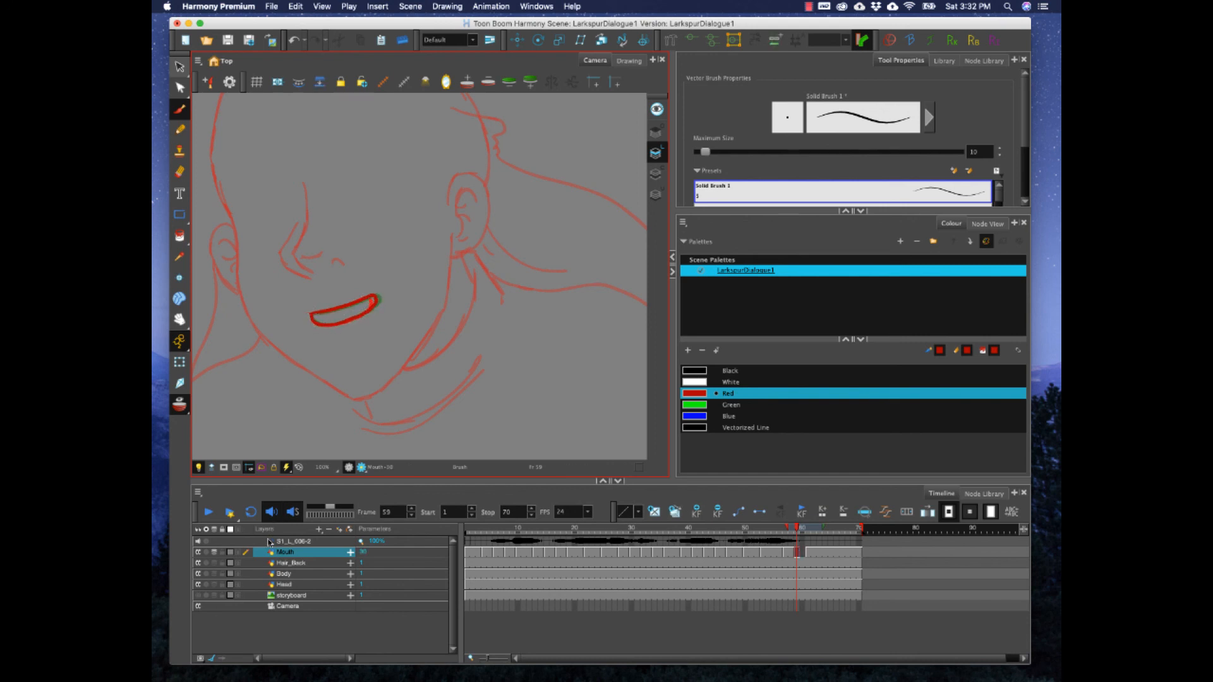
left_click(809, 547)
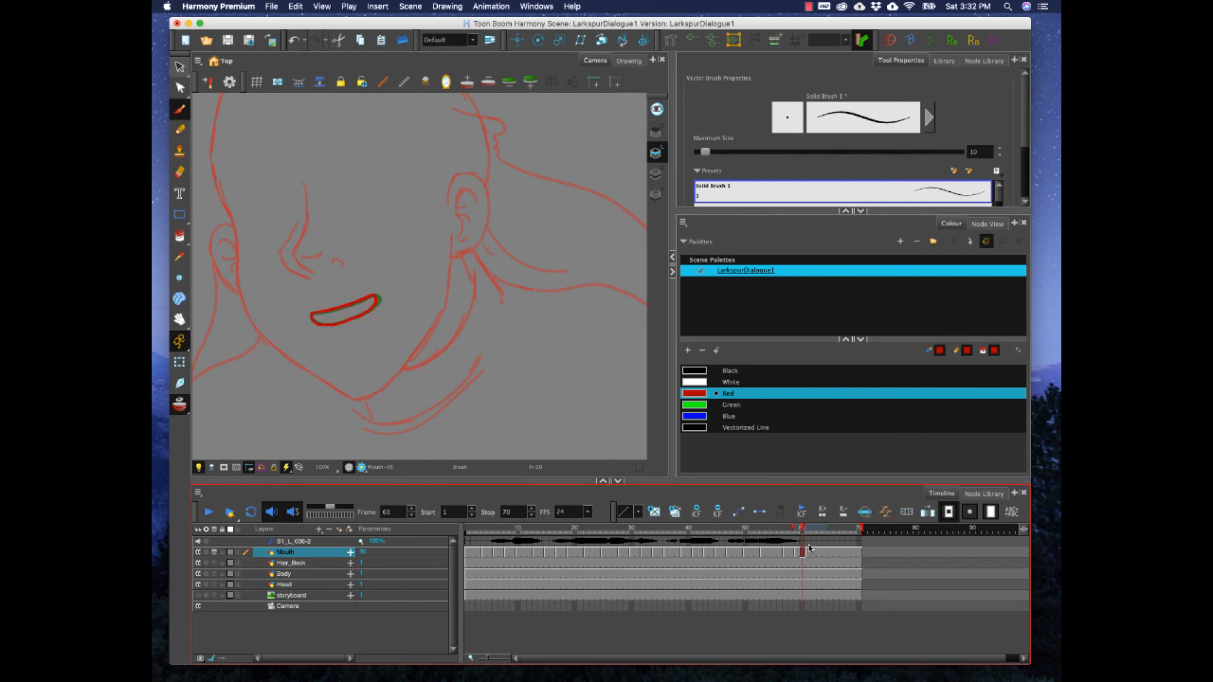
- Play the scene from the first frame and replay its ending to check the mouth motion
left_click(467, 531)
left_click(208, 513)
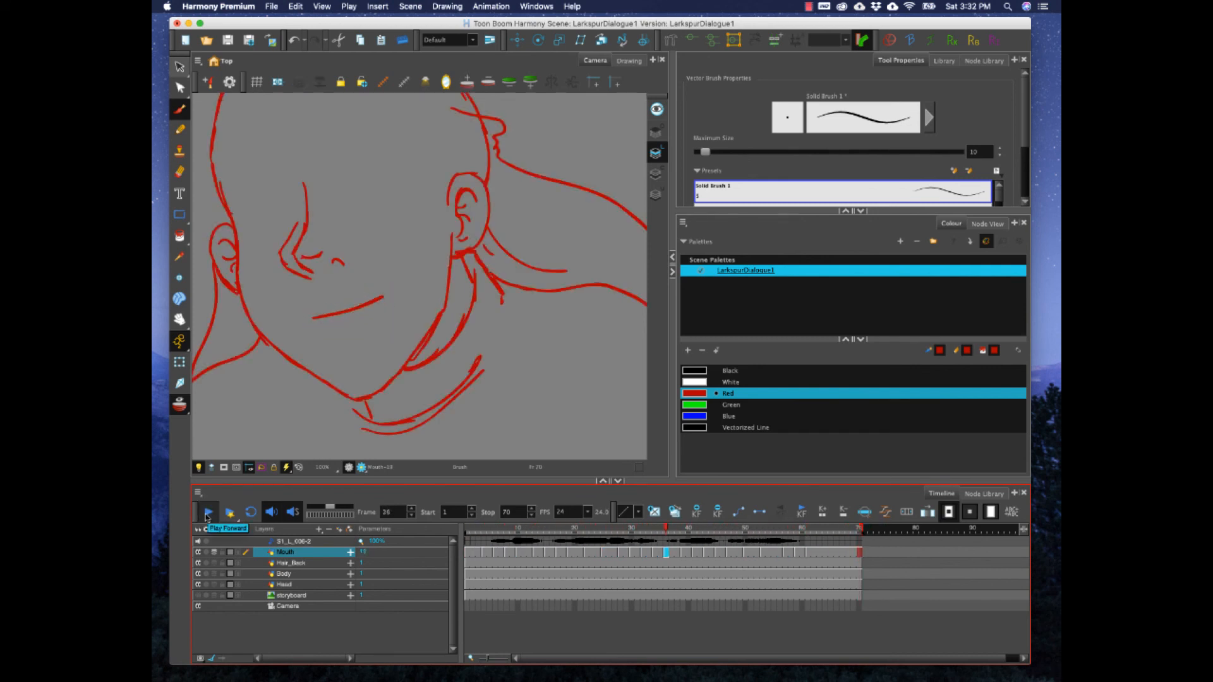
left_click(207, 513)
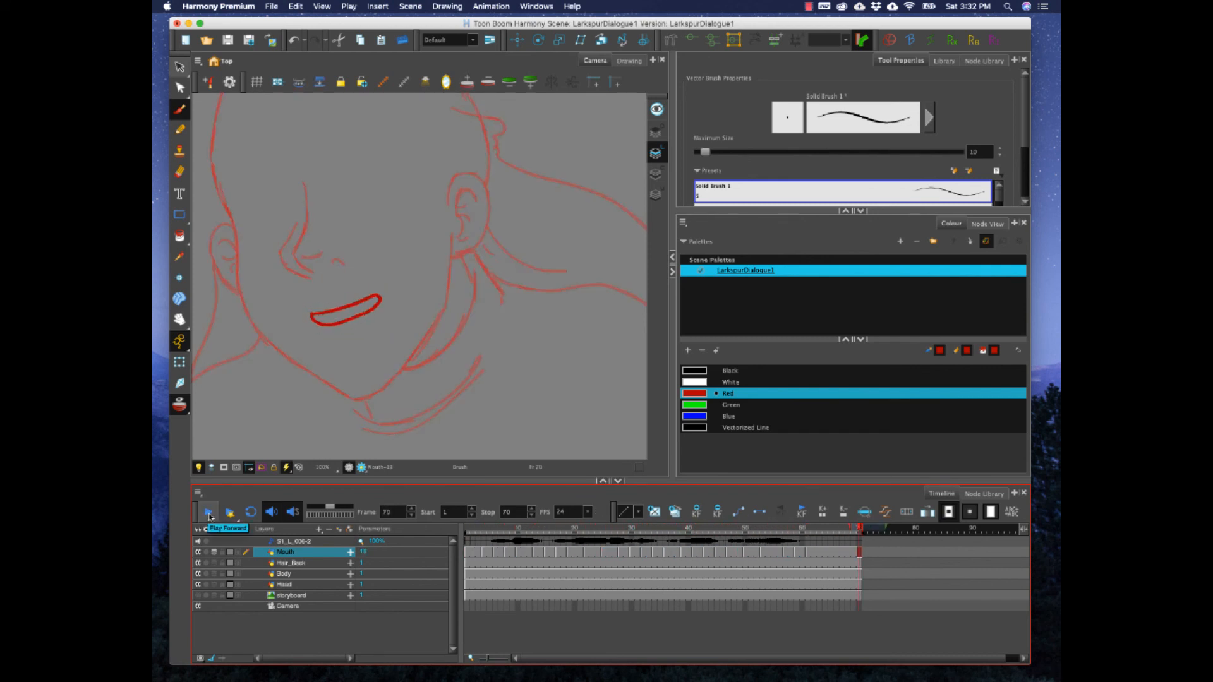
mouse_move(790, 530)
left_mouse_down()
mouse_move(772, 530)
mouse_move(809, 532)
mouse_move(772, 539)
left_mouse_up()
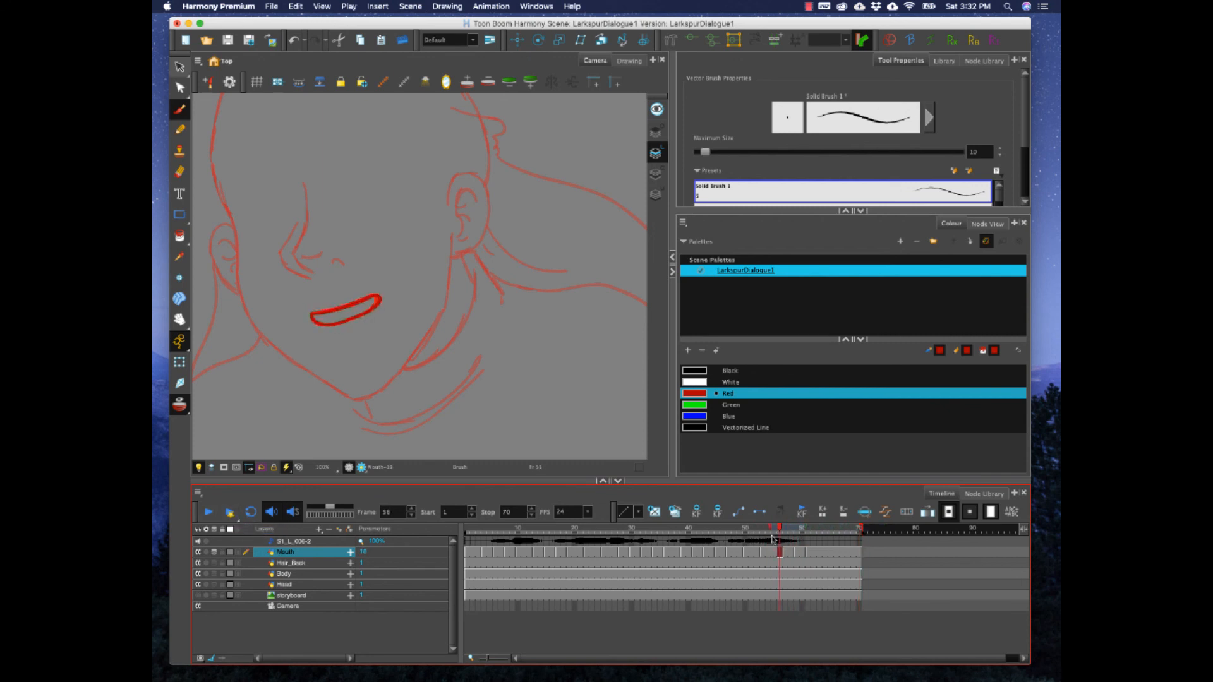
left_click(207, 513)
left_click(208, 513)
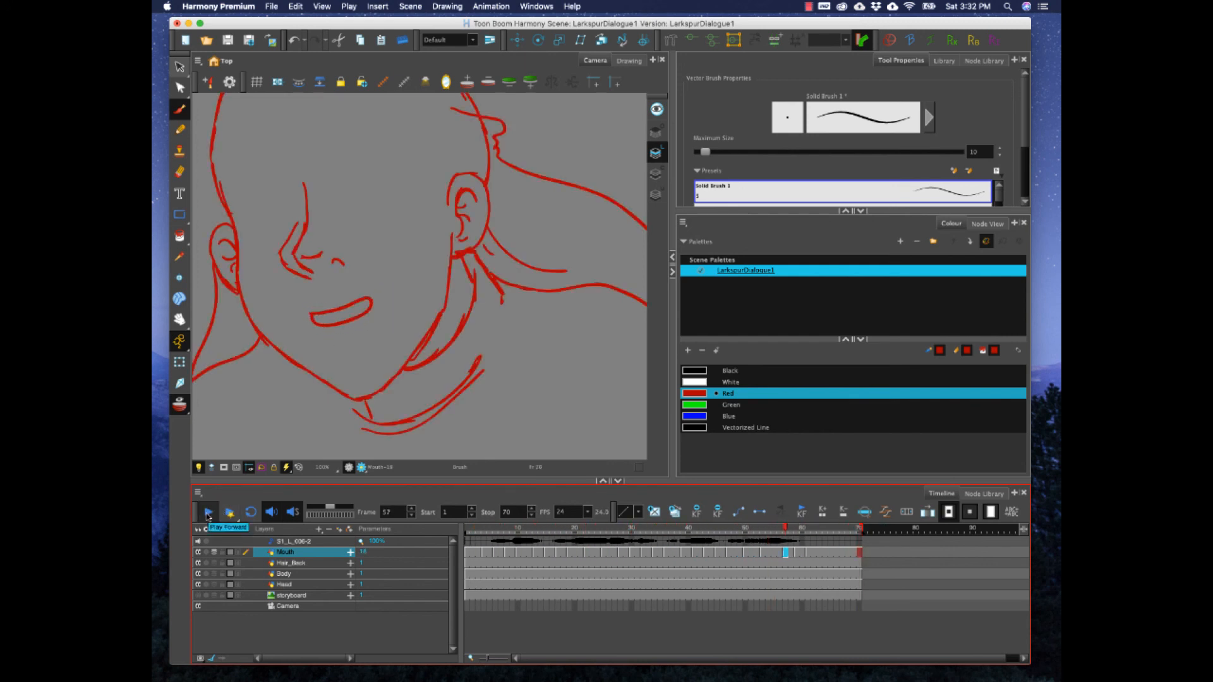
left_click(208, 513)
- Draw a short curved line below the lower lip on the Mouth drawings at frames 50 and 53
left_click(717, 532)
left_click_drag(717, 534, 747, 533)
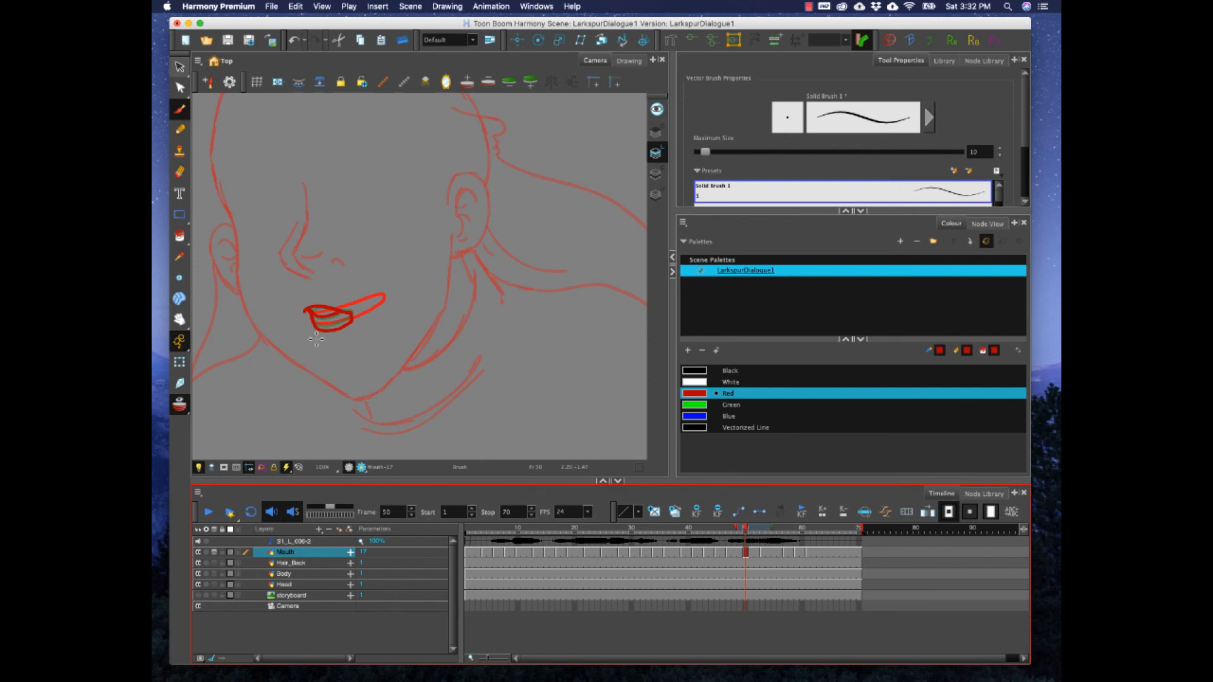
left_click_drag(315, 339, 327, 345)
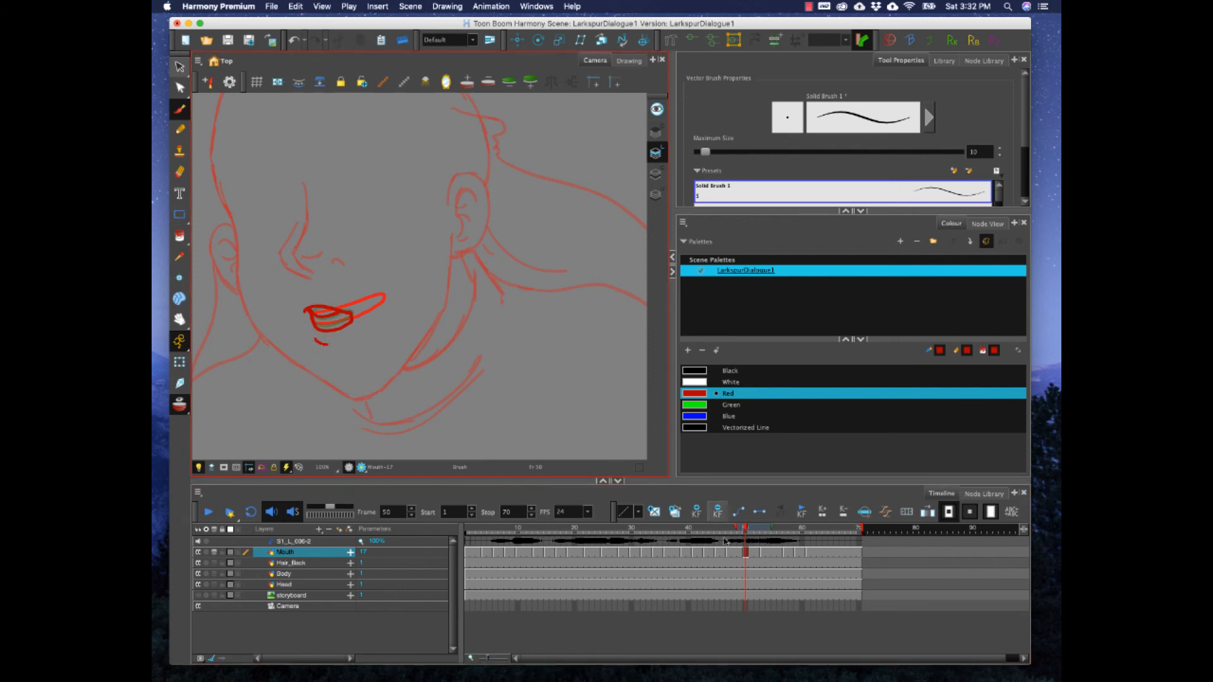
left_click(762, 554)
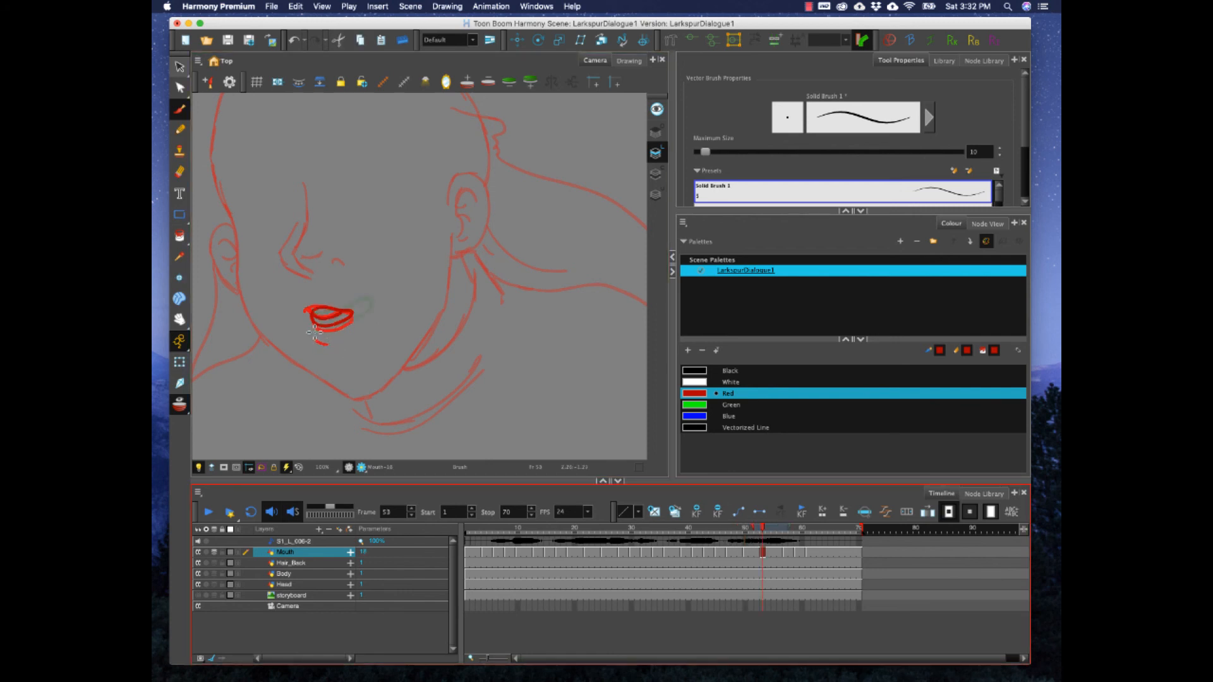
left_click_drag(314, 333, 325, 337)
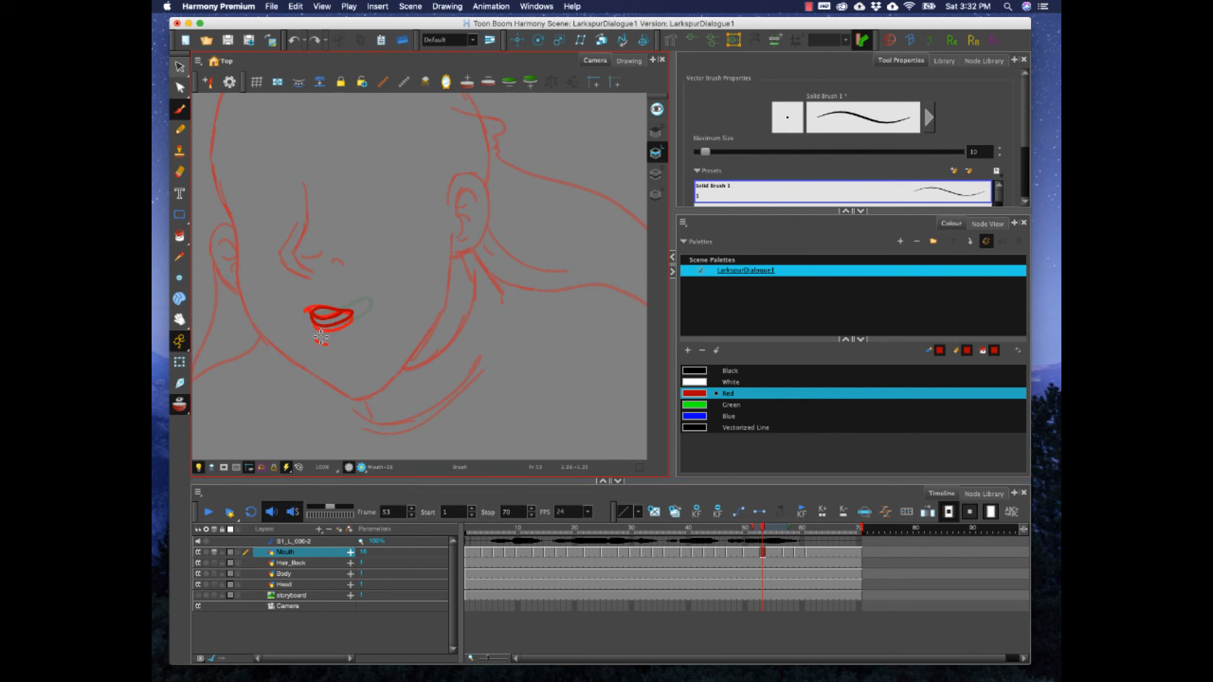
left_click_drag(316, 336, 326, 338)
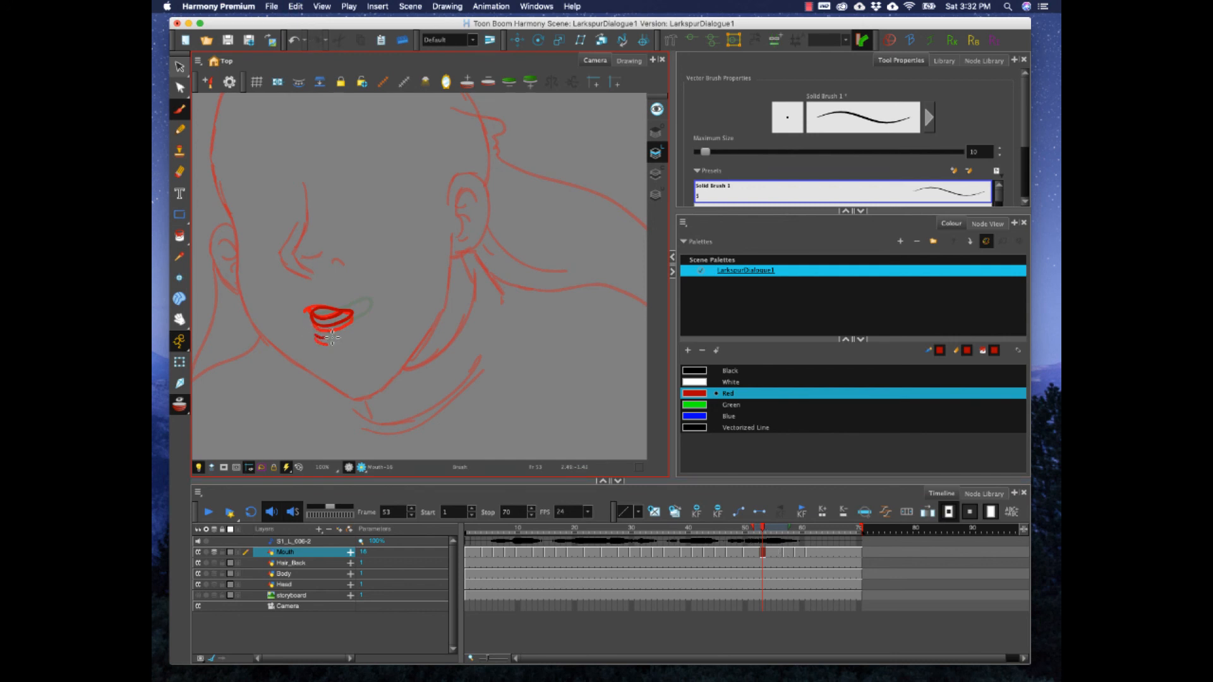
- Draw a short line below the lower lip on the Mouth drawing at frame 57, redoing the first stroke
left_click(785, 553)
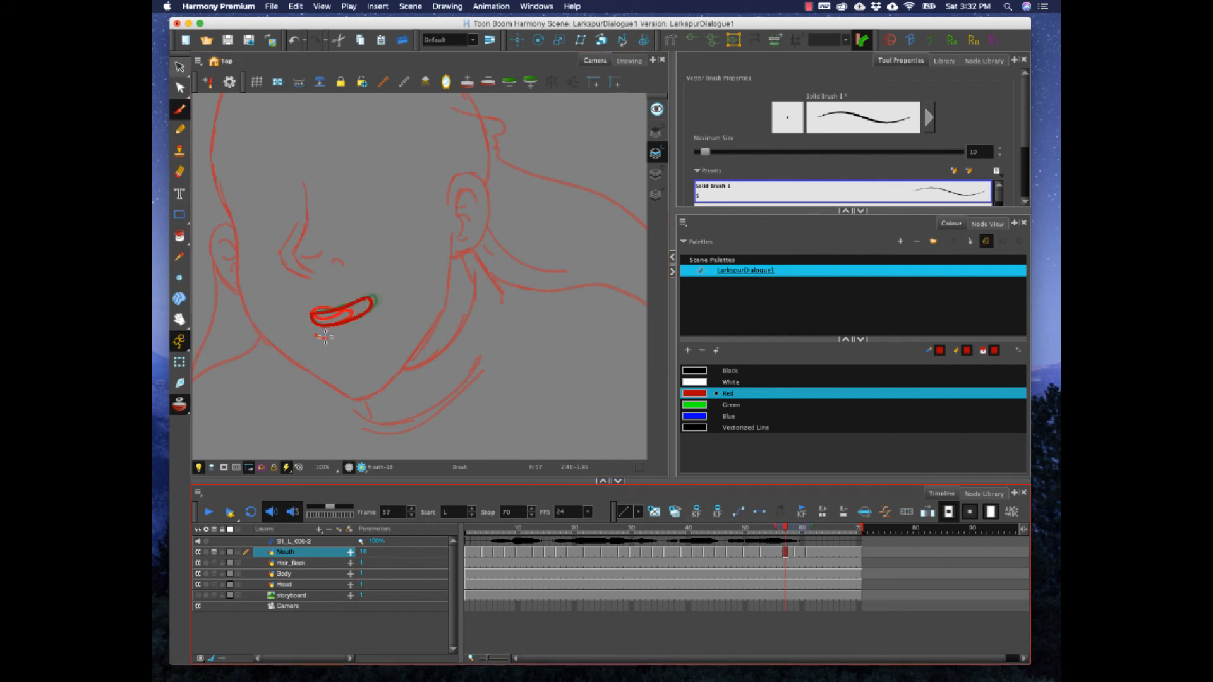
left_click_drag(315, 336, 335, 336)
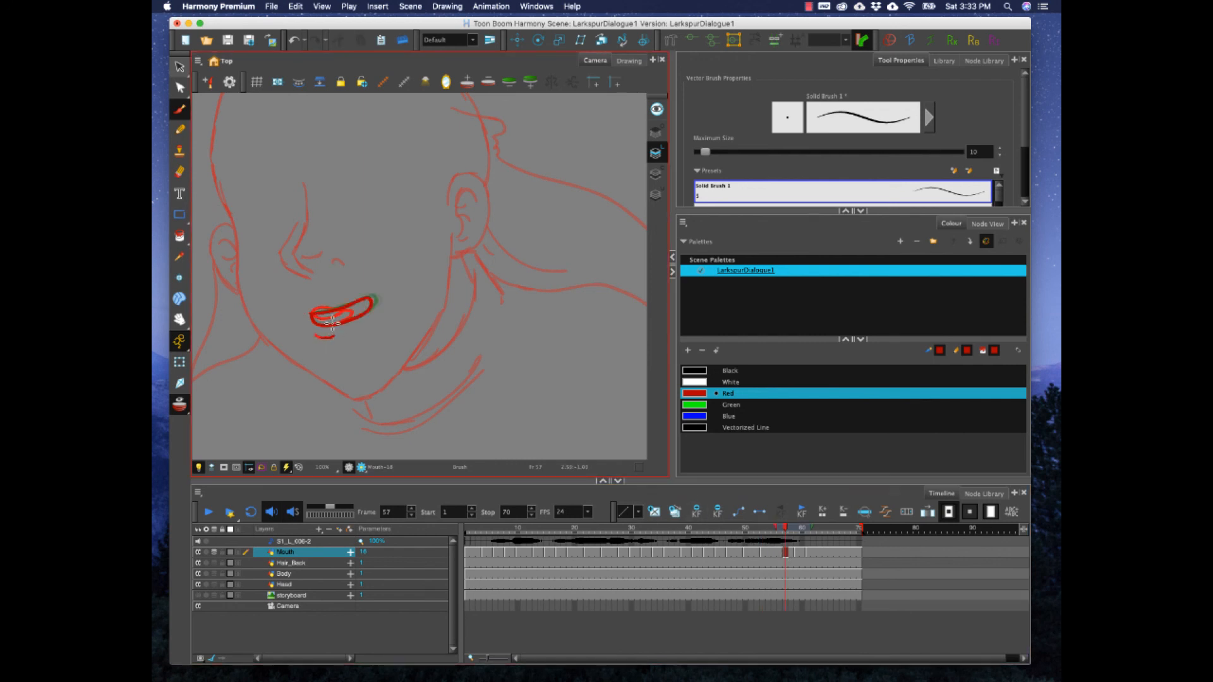
key("super+z")
left_click_drag(318, 337, 339, 335)
left_click(808, 552)
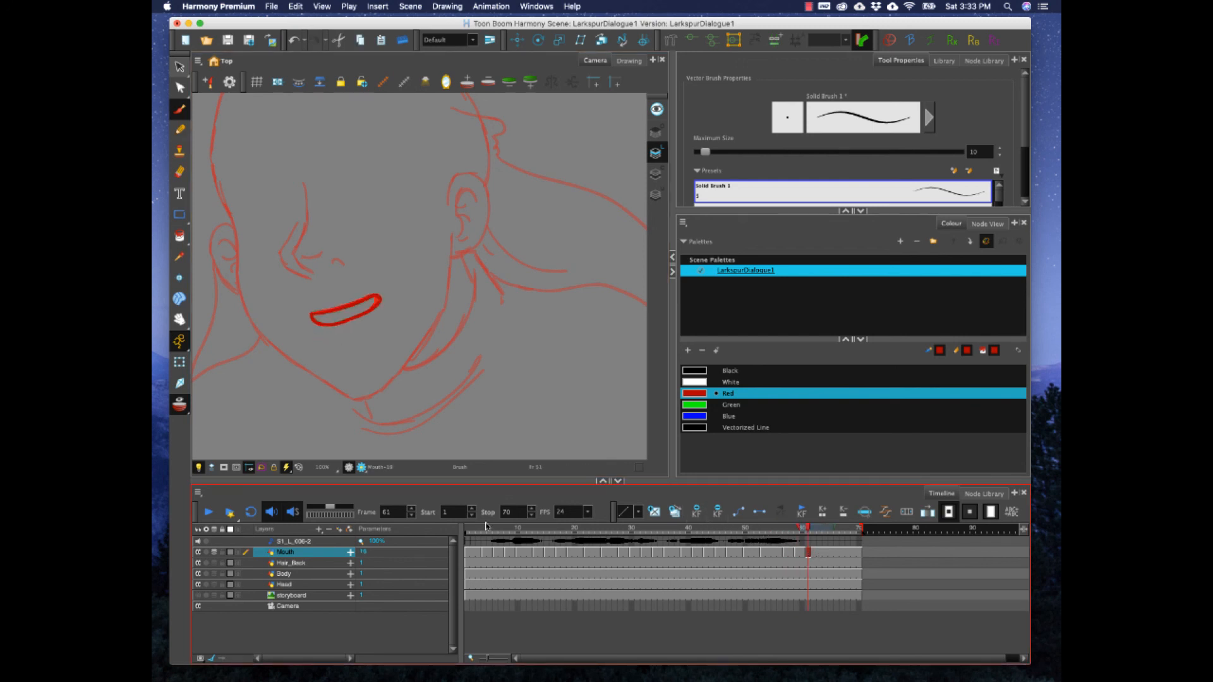
- Play the scene from the start, examine the Mouth drawings around frames 3 to 12 and 28, and return to frame 1
left_click(467, 531)
left_click(206, 515)
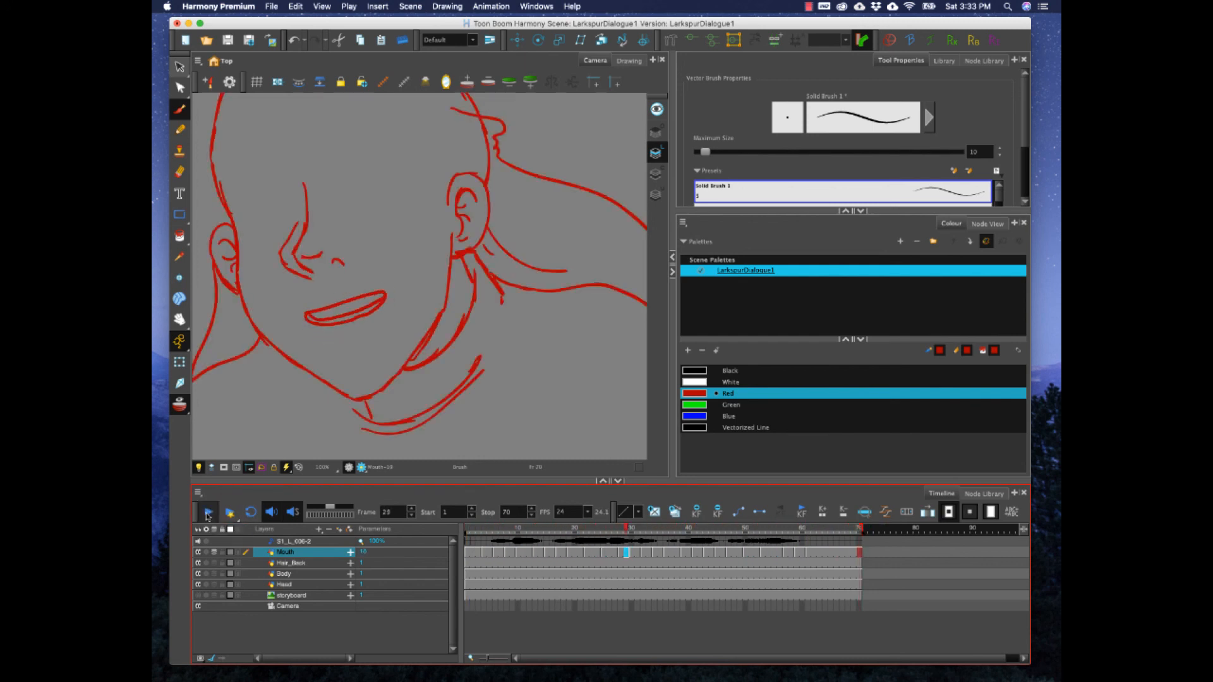
left_click(206, 515)
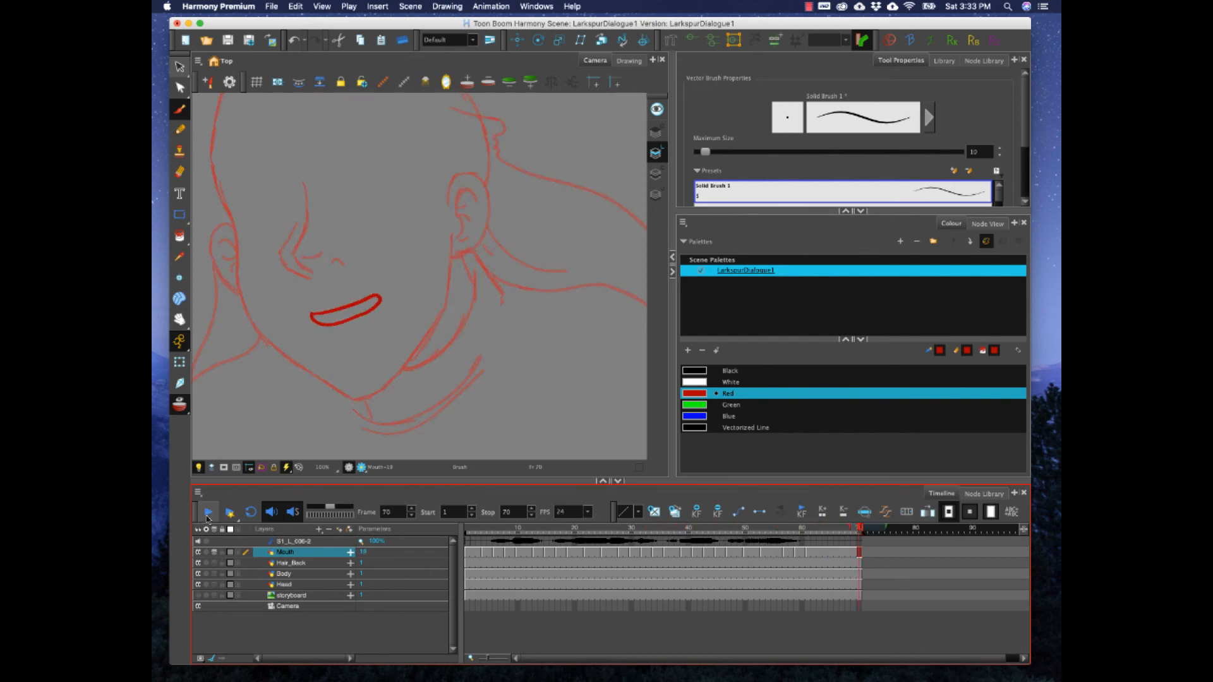
left_click(486, 530)
mouse_move(486, 529)
left_mouse_down()
mouse_move(496, 529)
mouse_move(485, 528)
left_mouse_up()
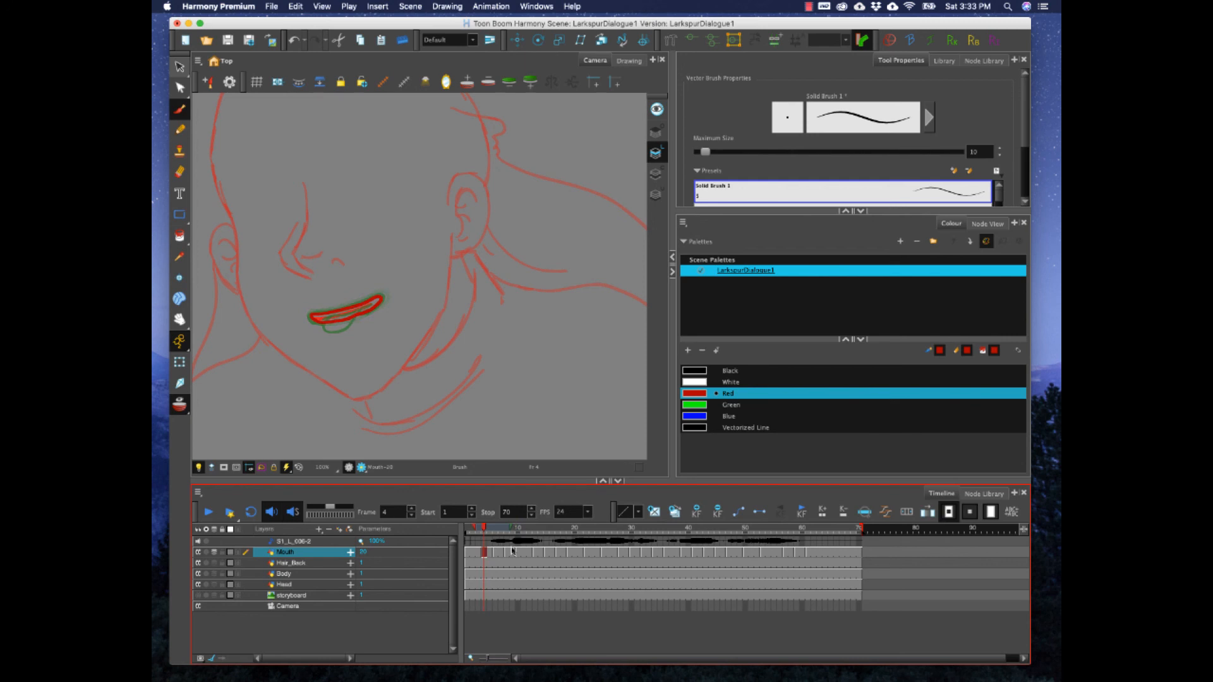
left_click(529, 554)
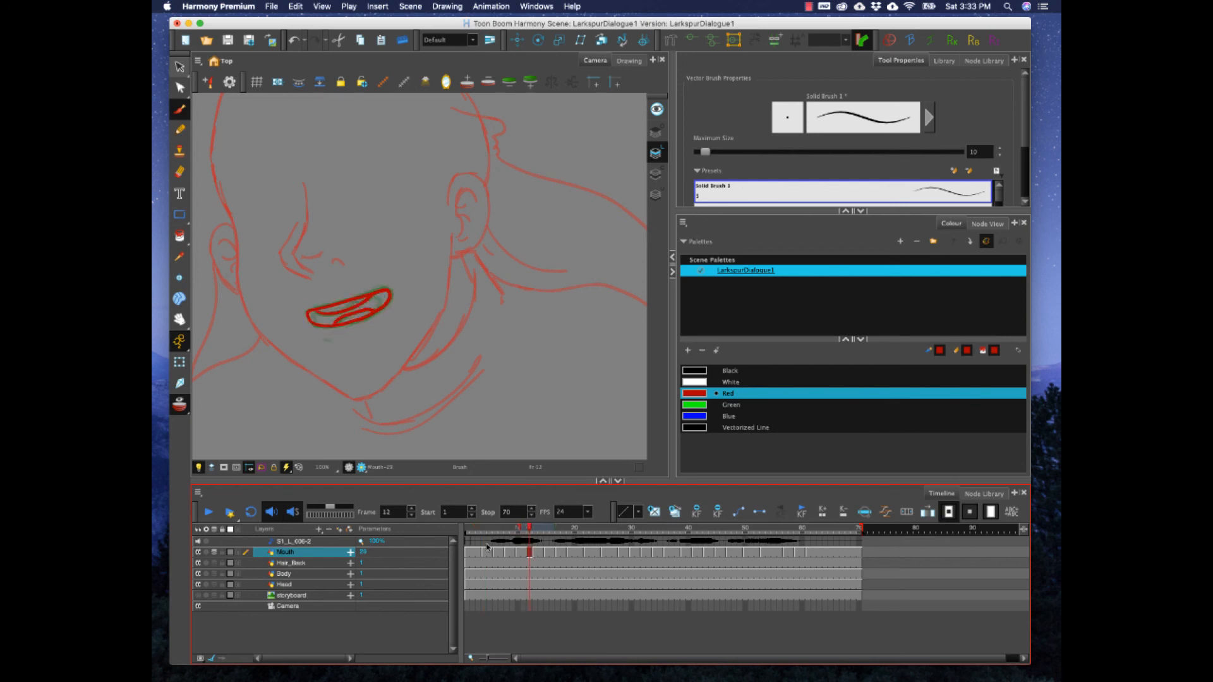
left_click_drag(490, 533, 478, 537)
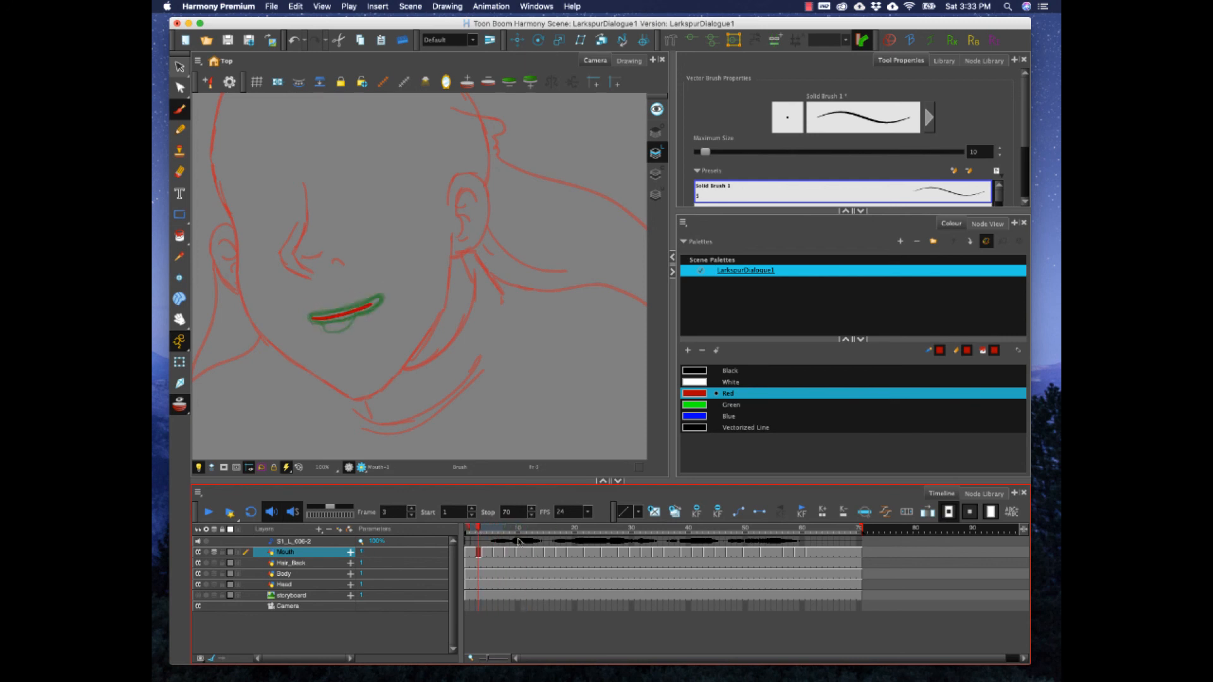
left_click(621, 533)
left_click(626, 533)
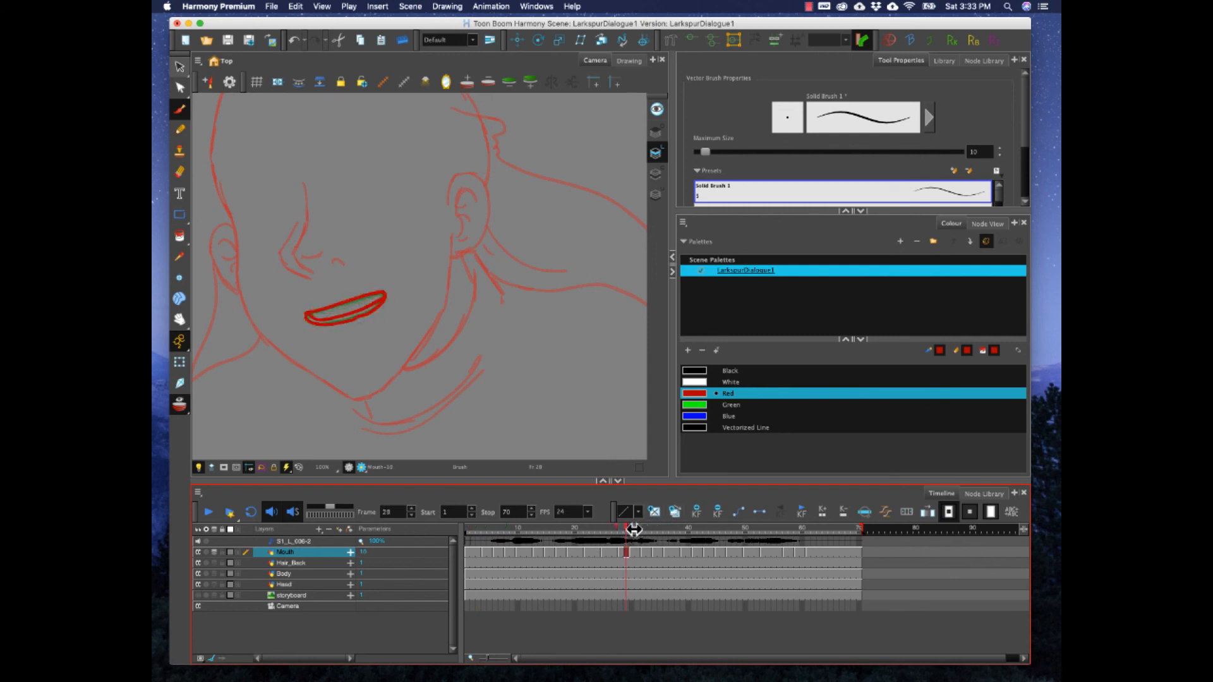
left_click(491, 532)
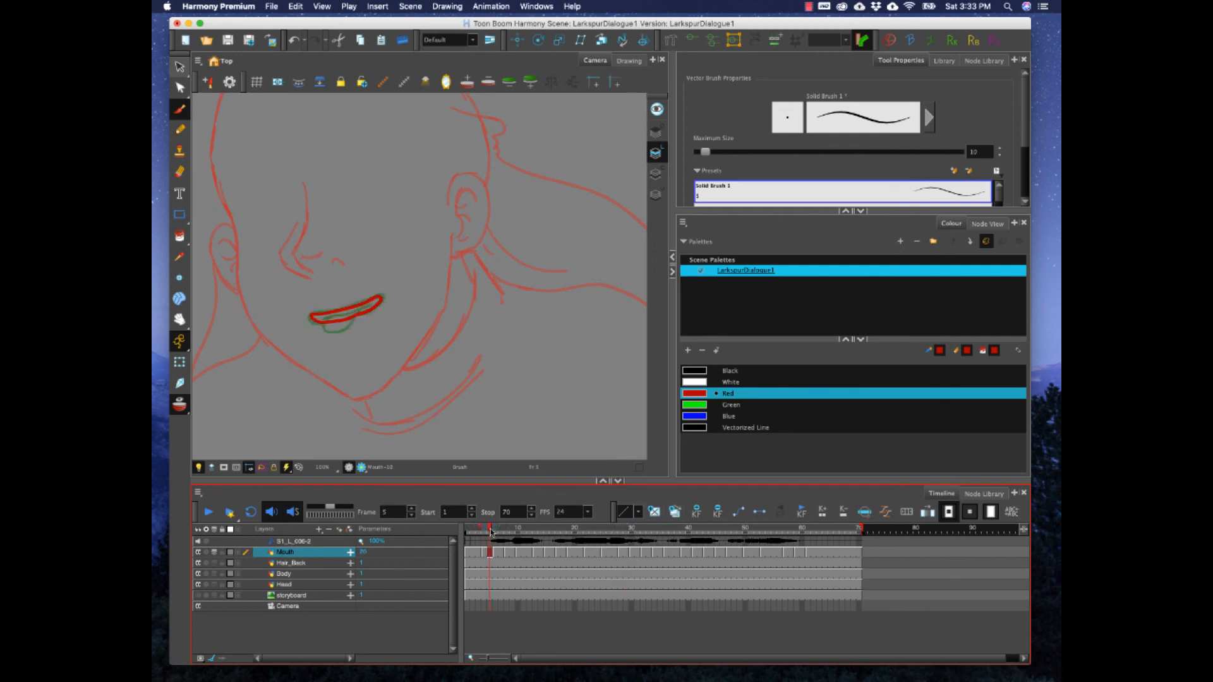
left_click_drag(491, 533, 464, 537)
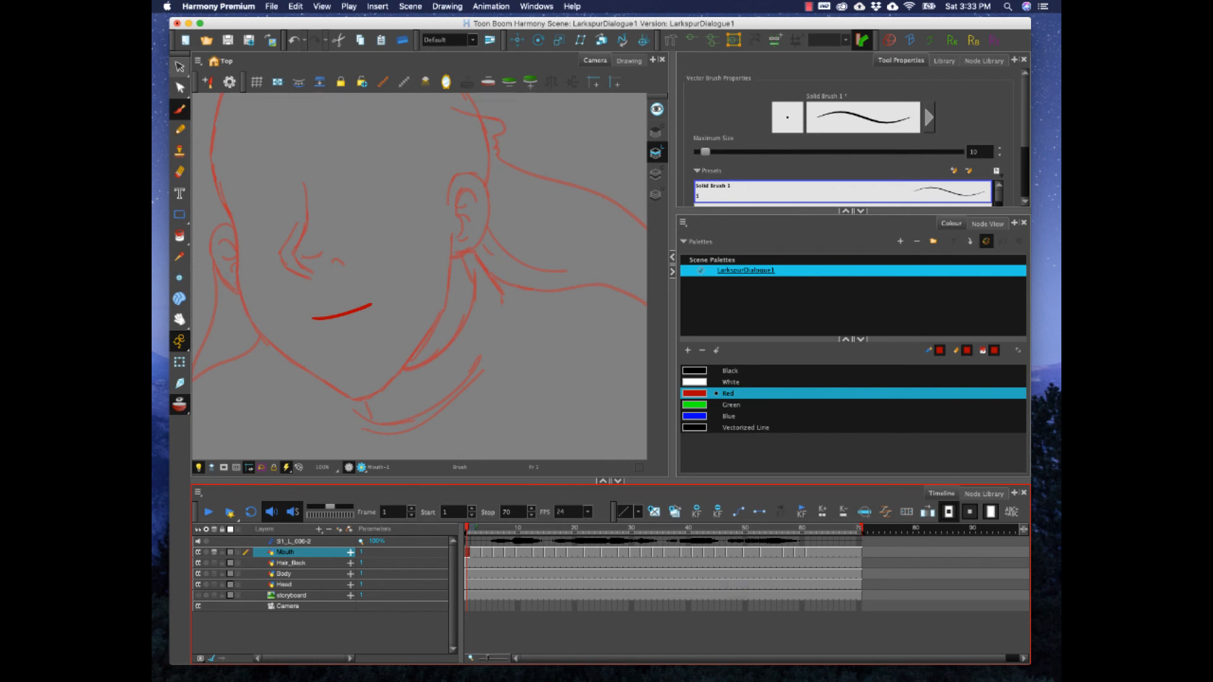
key("alt+super+2")
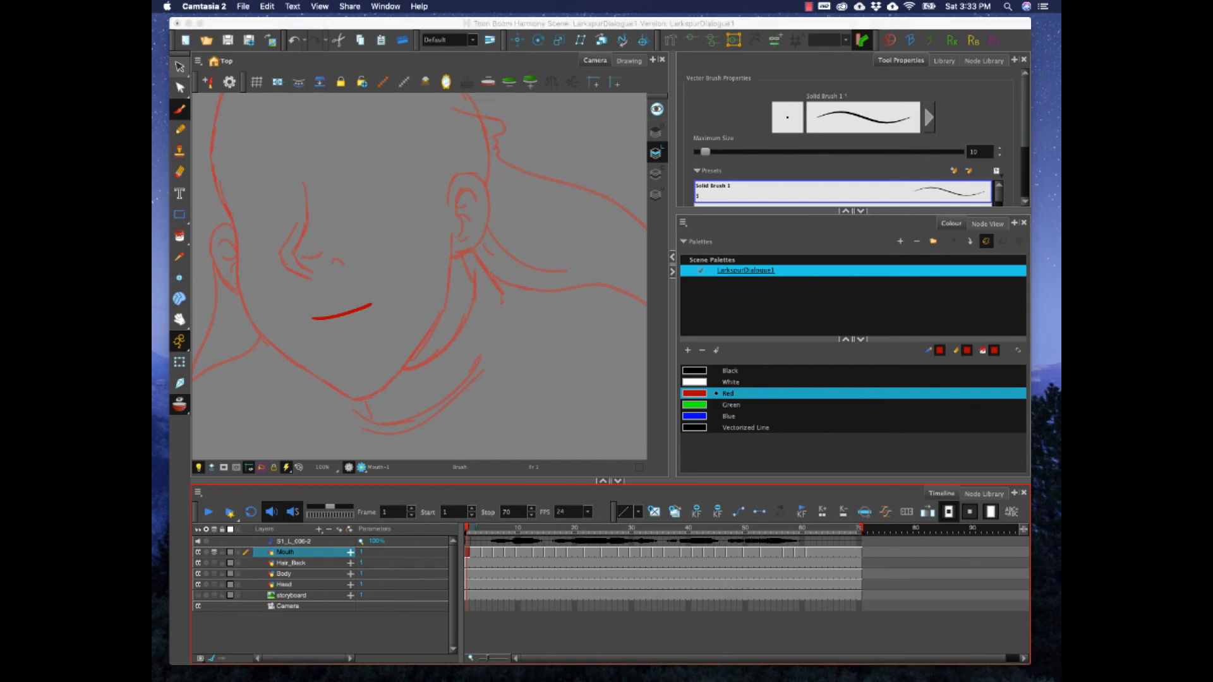